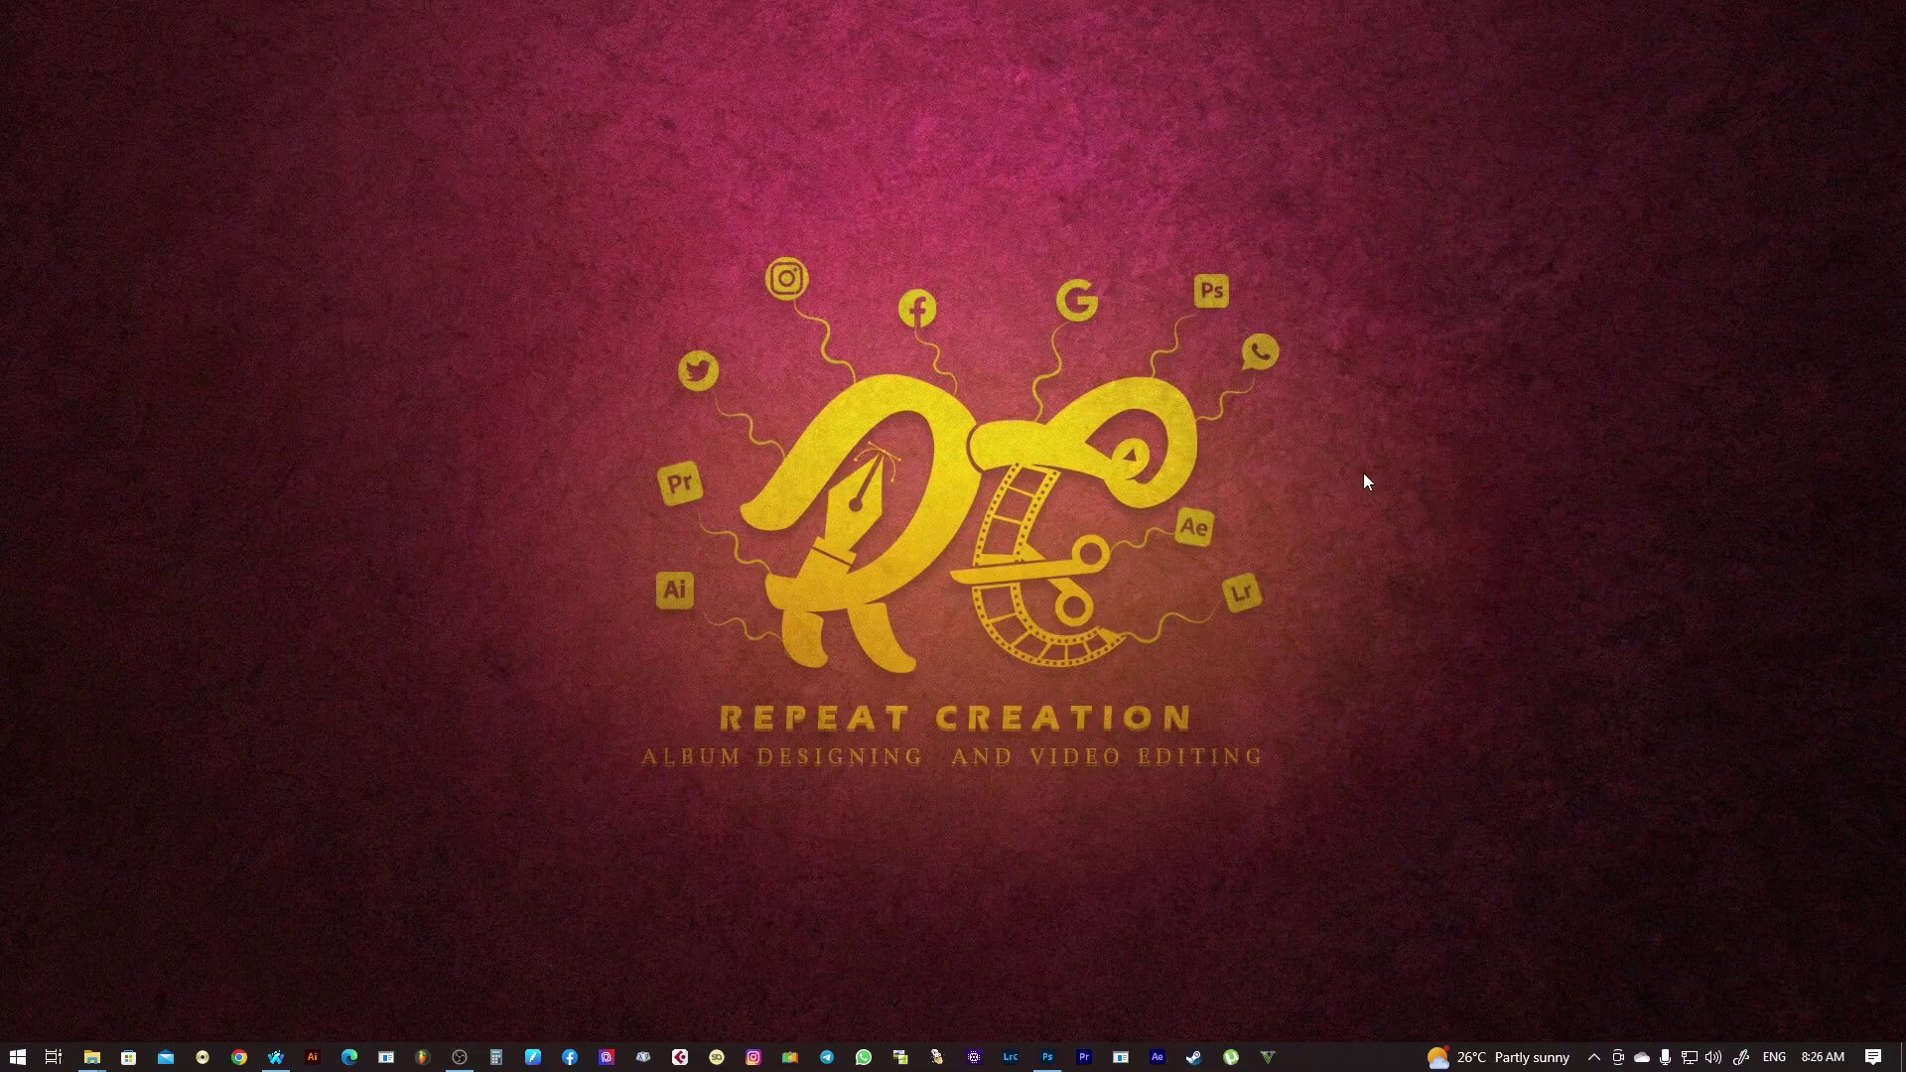
# - Create a new white document 18 × 12 inches at 300 ppi
pyautogui.click(1047, 1056)
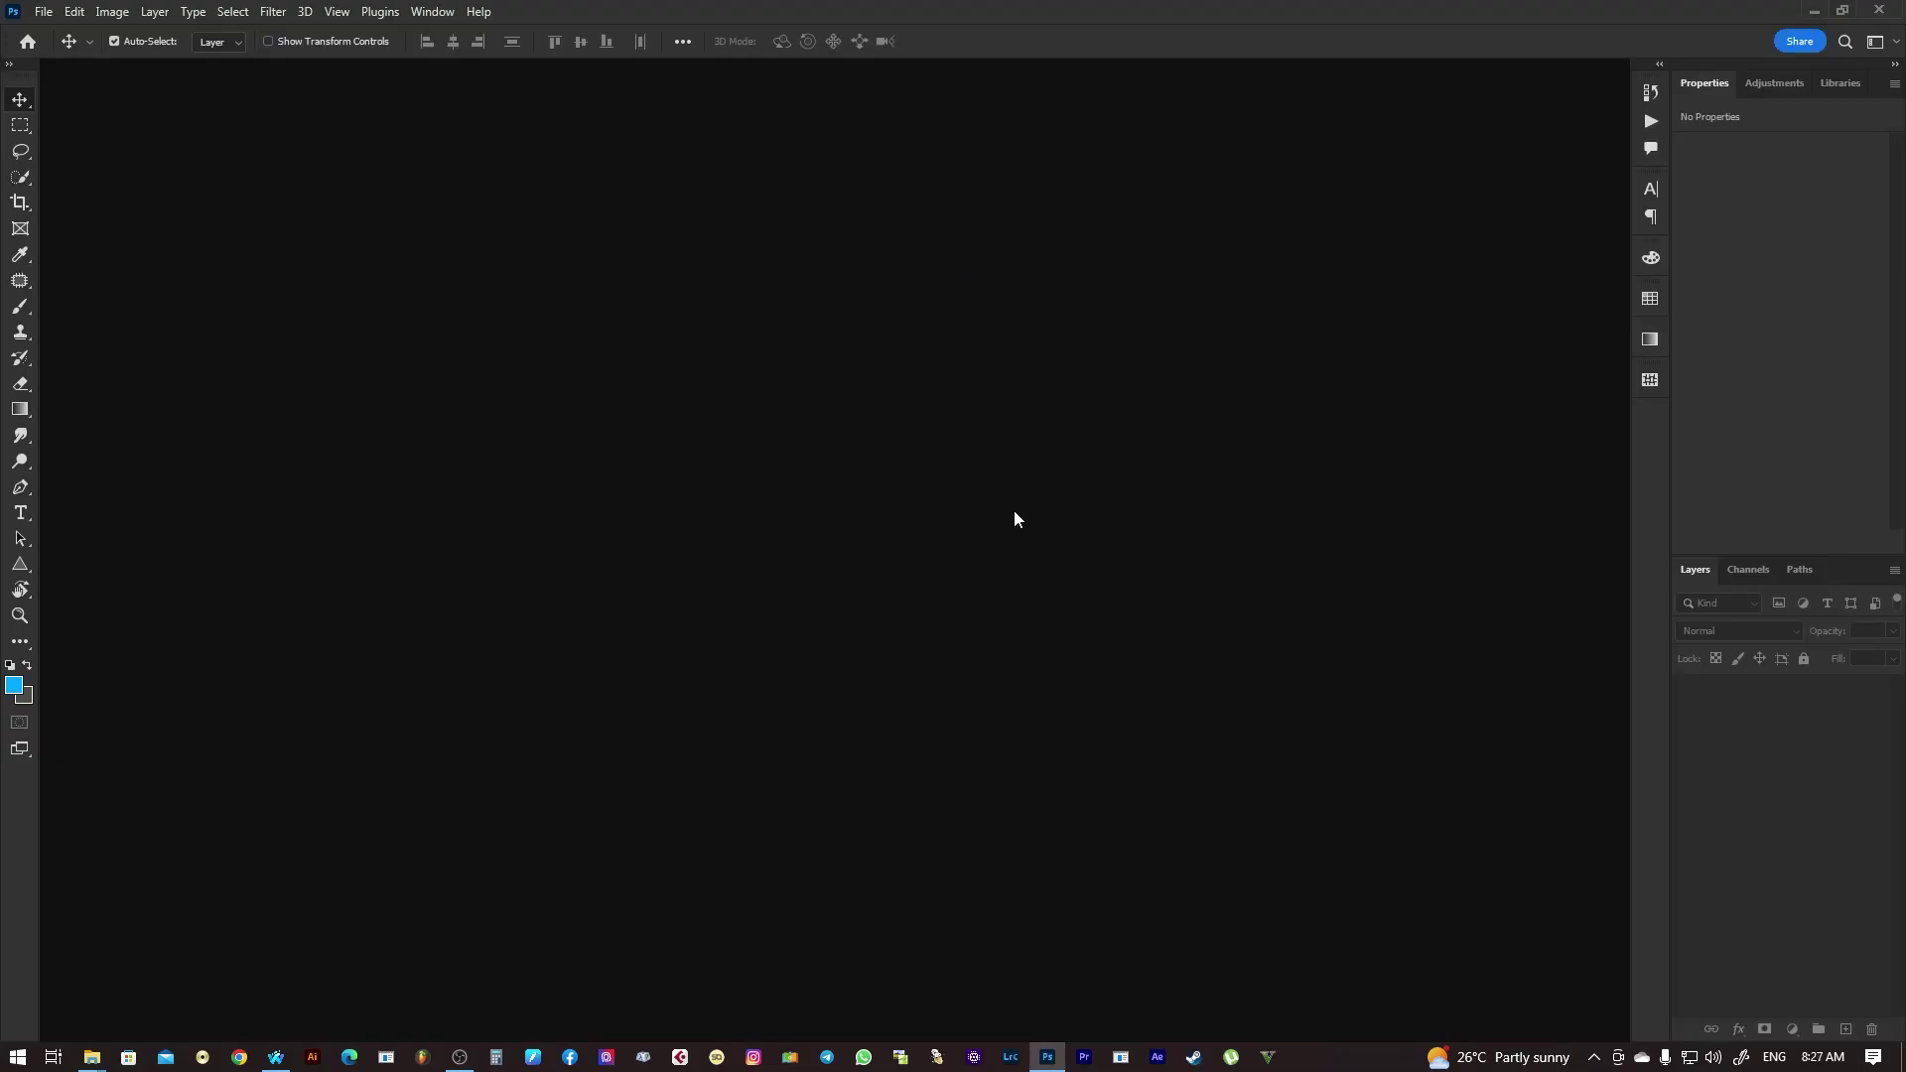
pyautogui.click(44, 12)
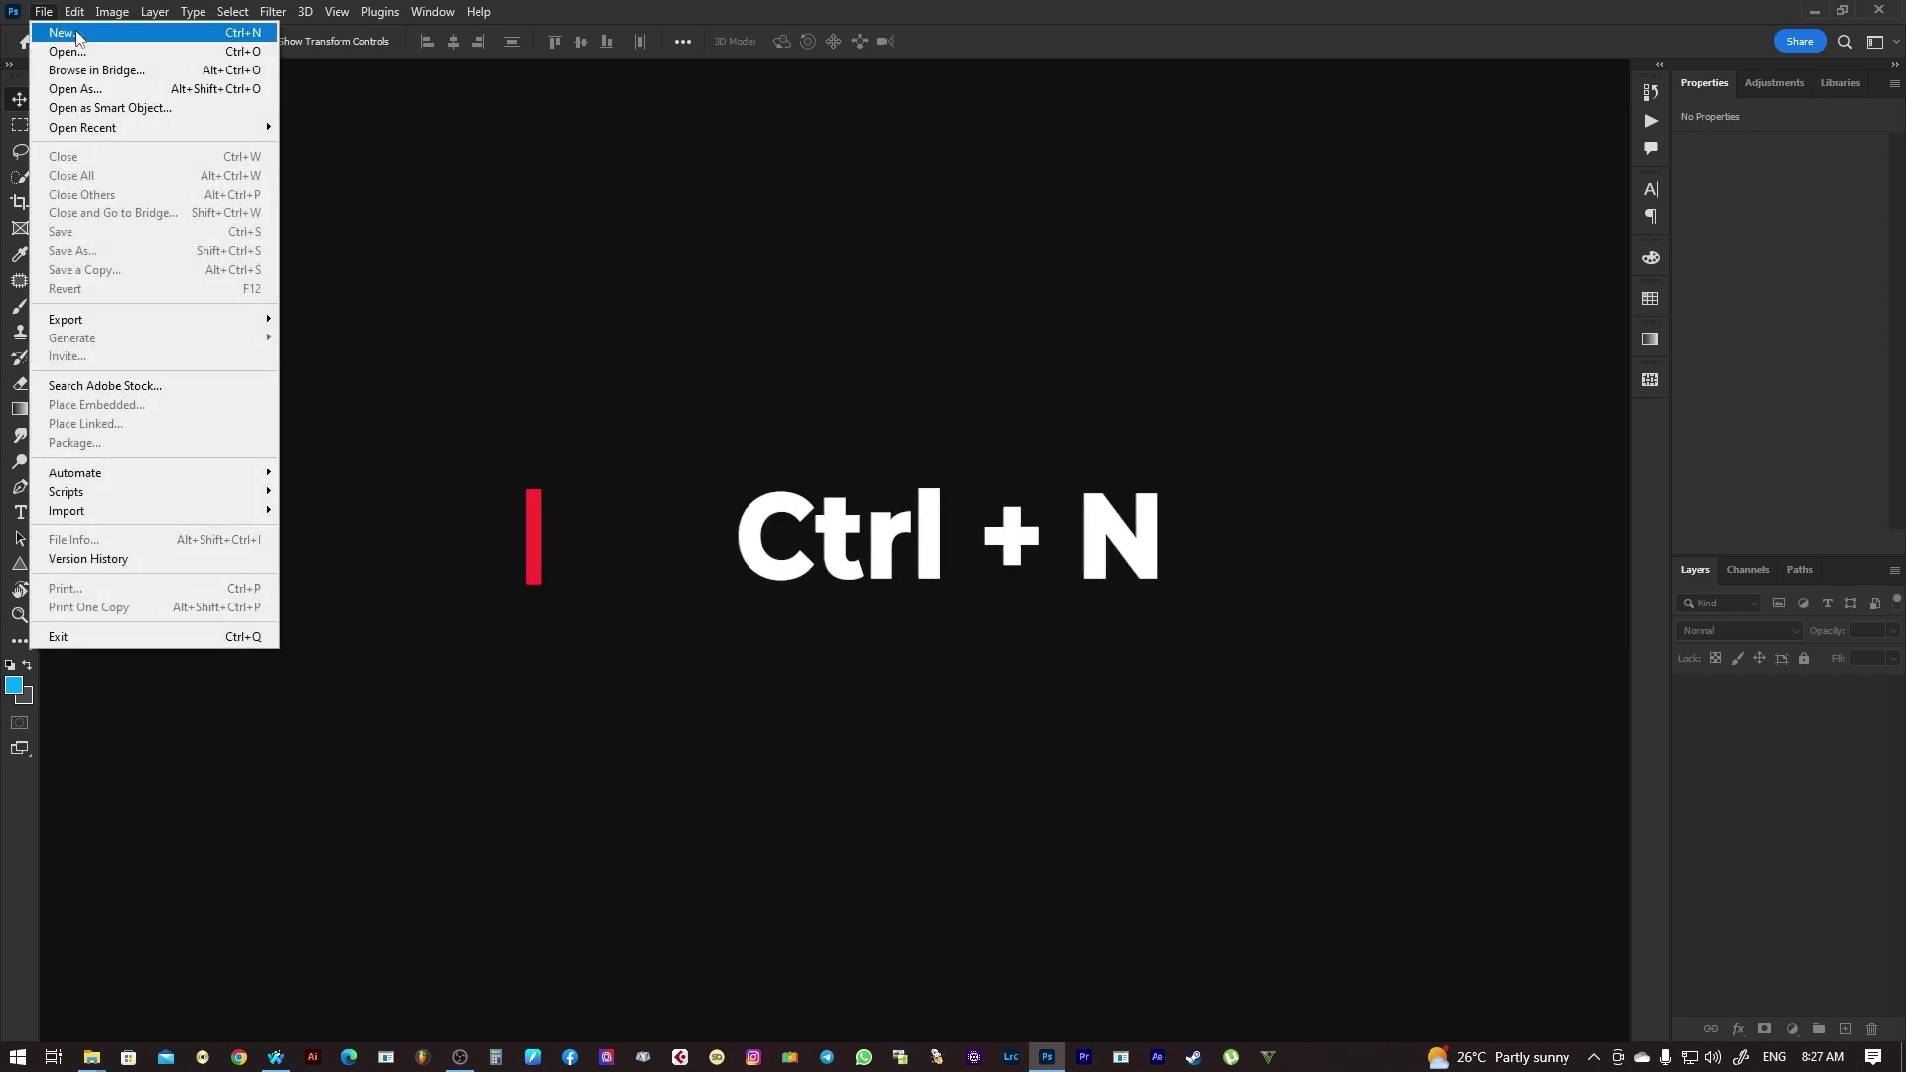
pyautogui.click(76, 37)
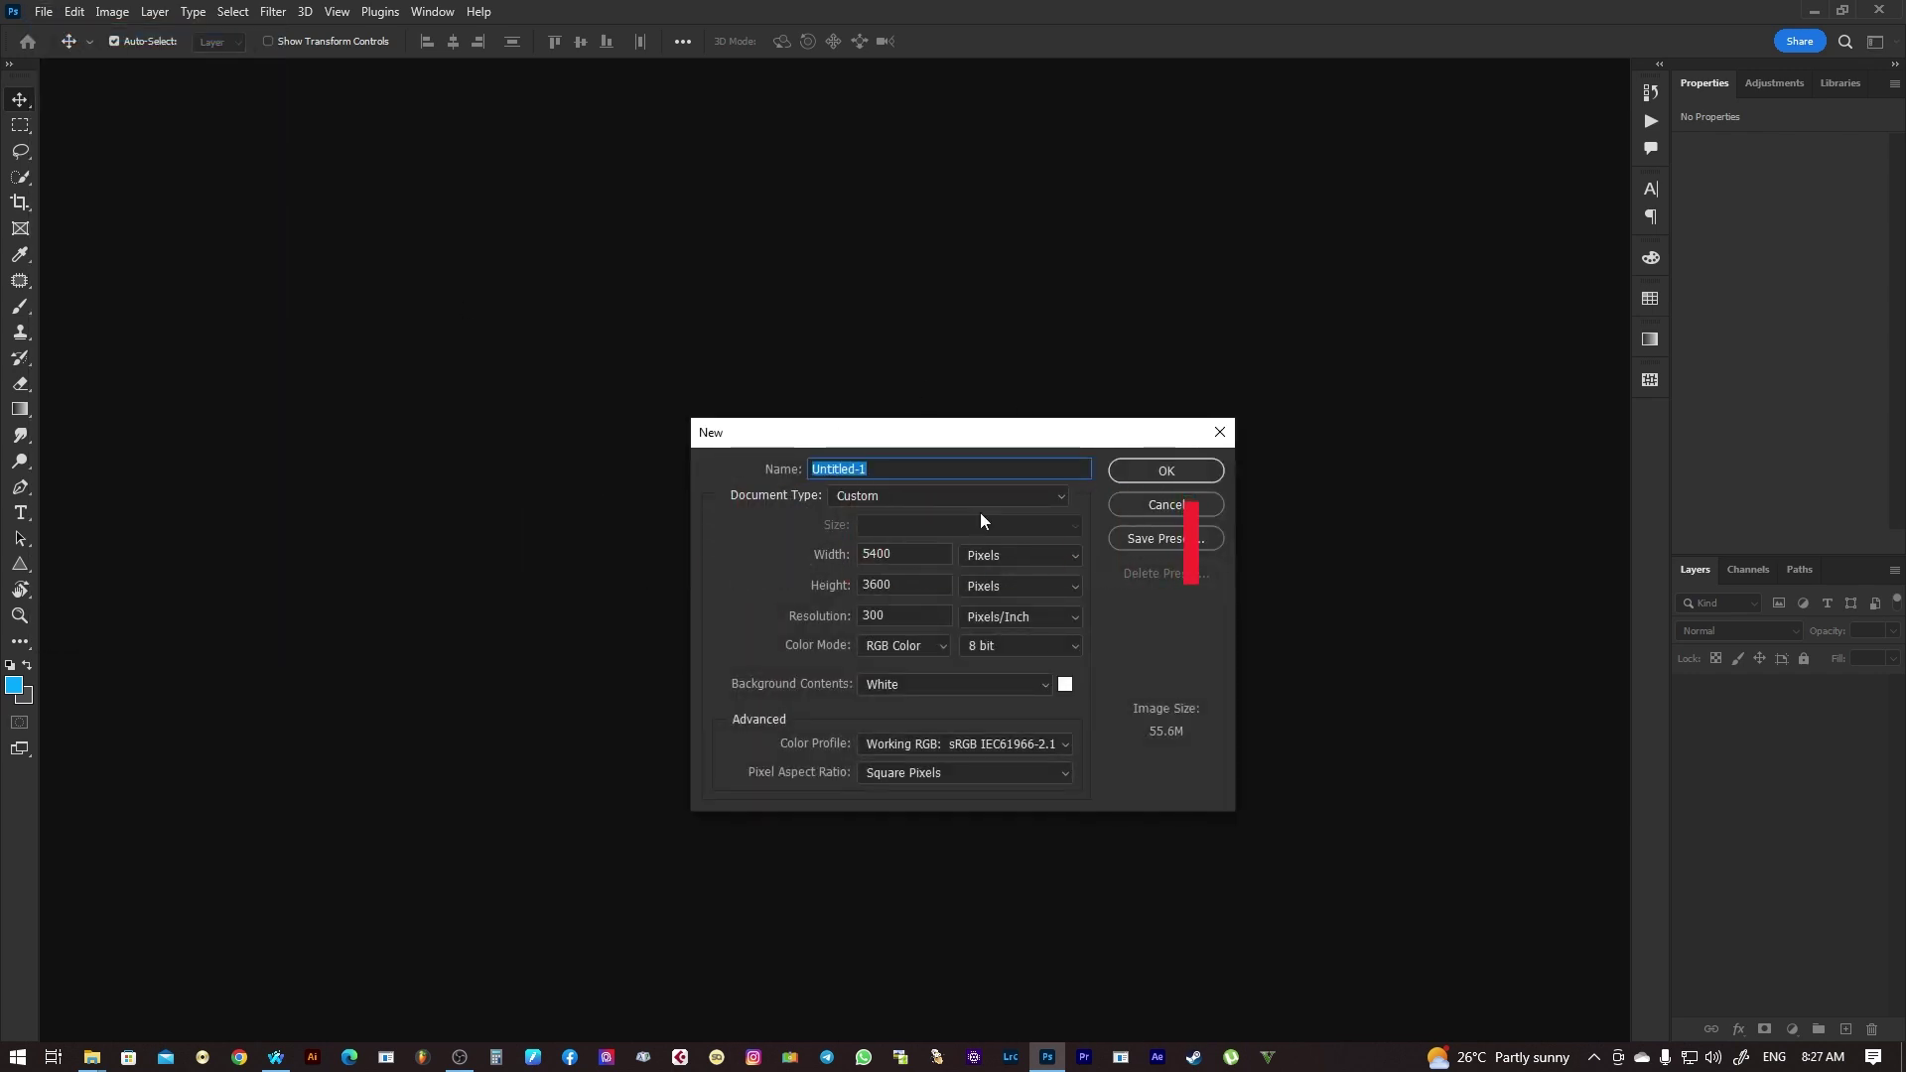
pyautogui.click(1004, 558)
pyautogui.click(985, 593)
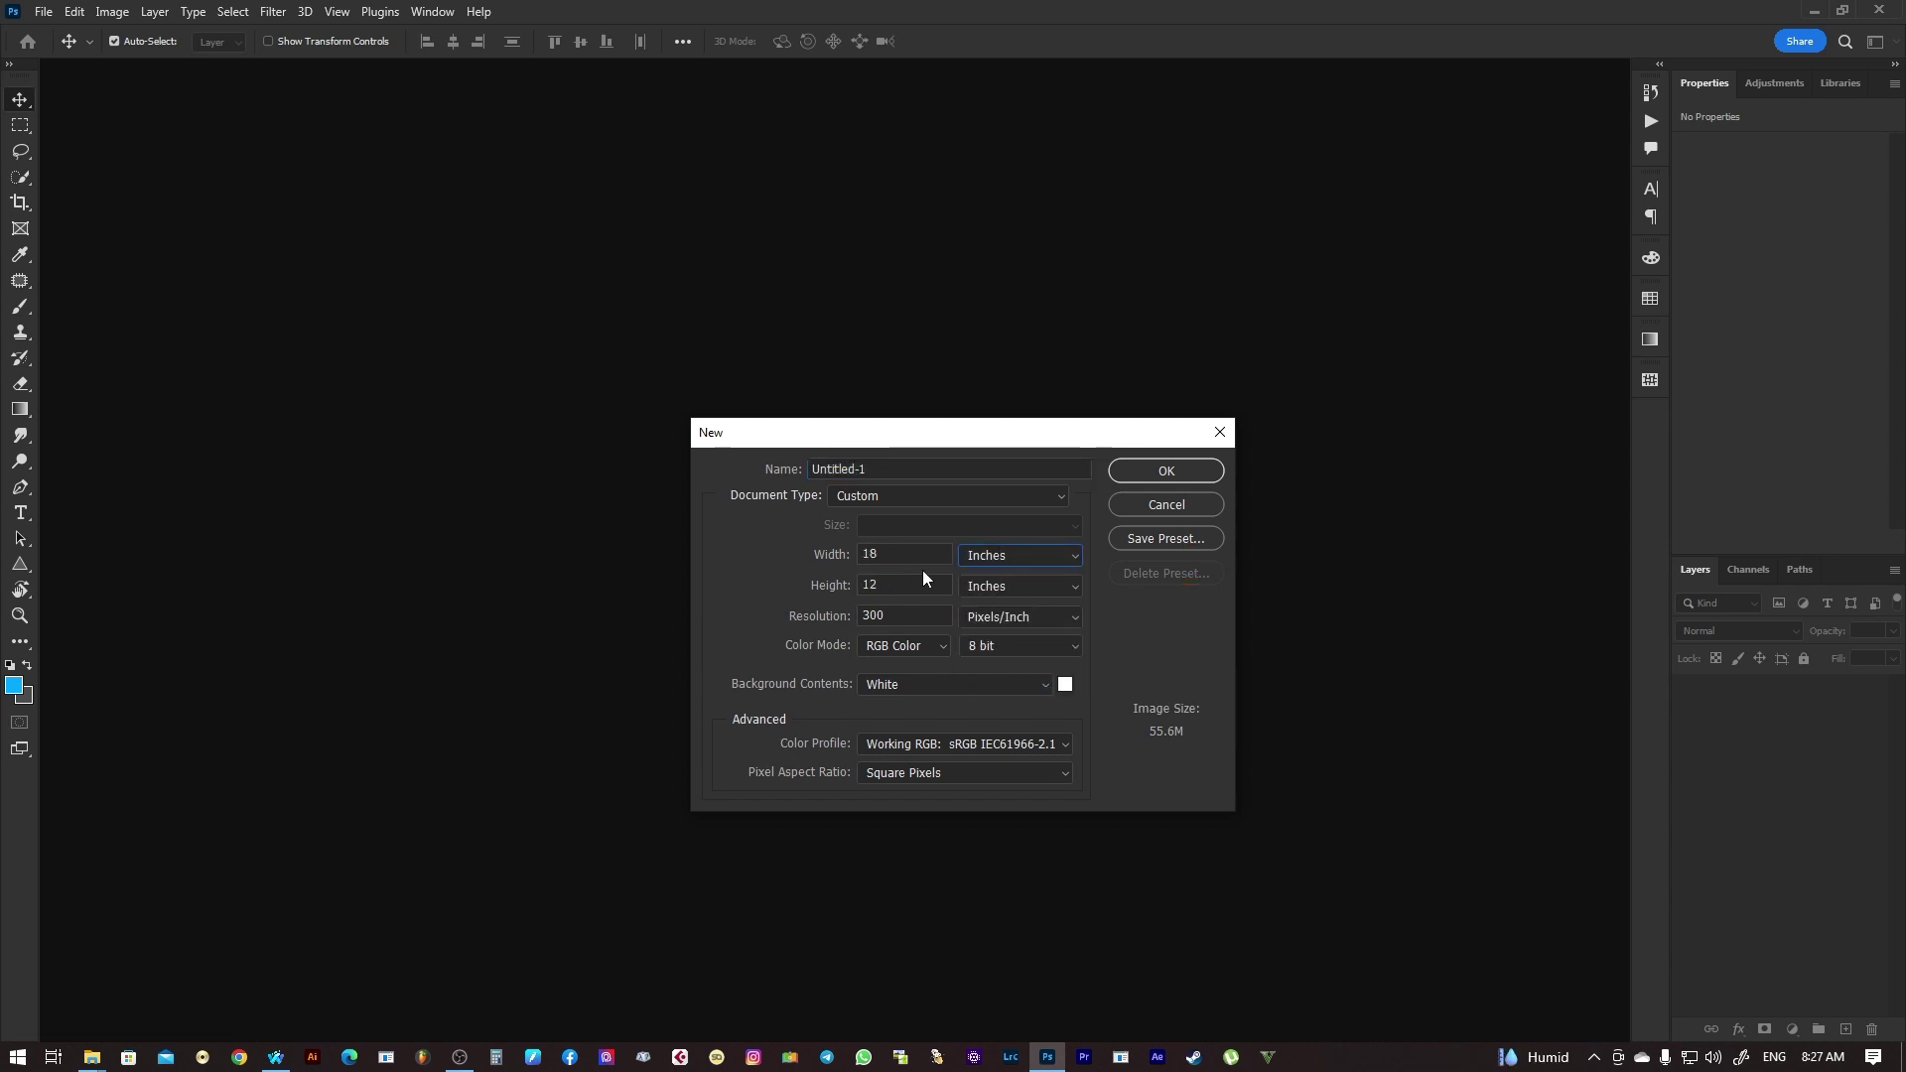
pyautogui.press('Tab')
pyautogui.click(937, 556)
pyautogui.press('Tab')
pyautogui.press('Tab')
pyautogui.click(1112, 475)
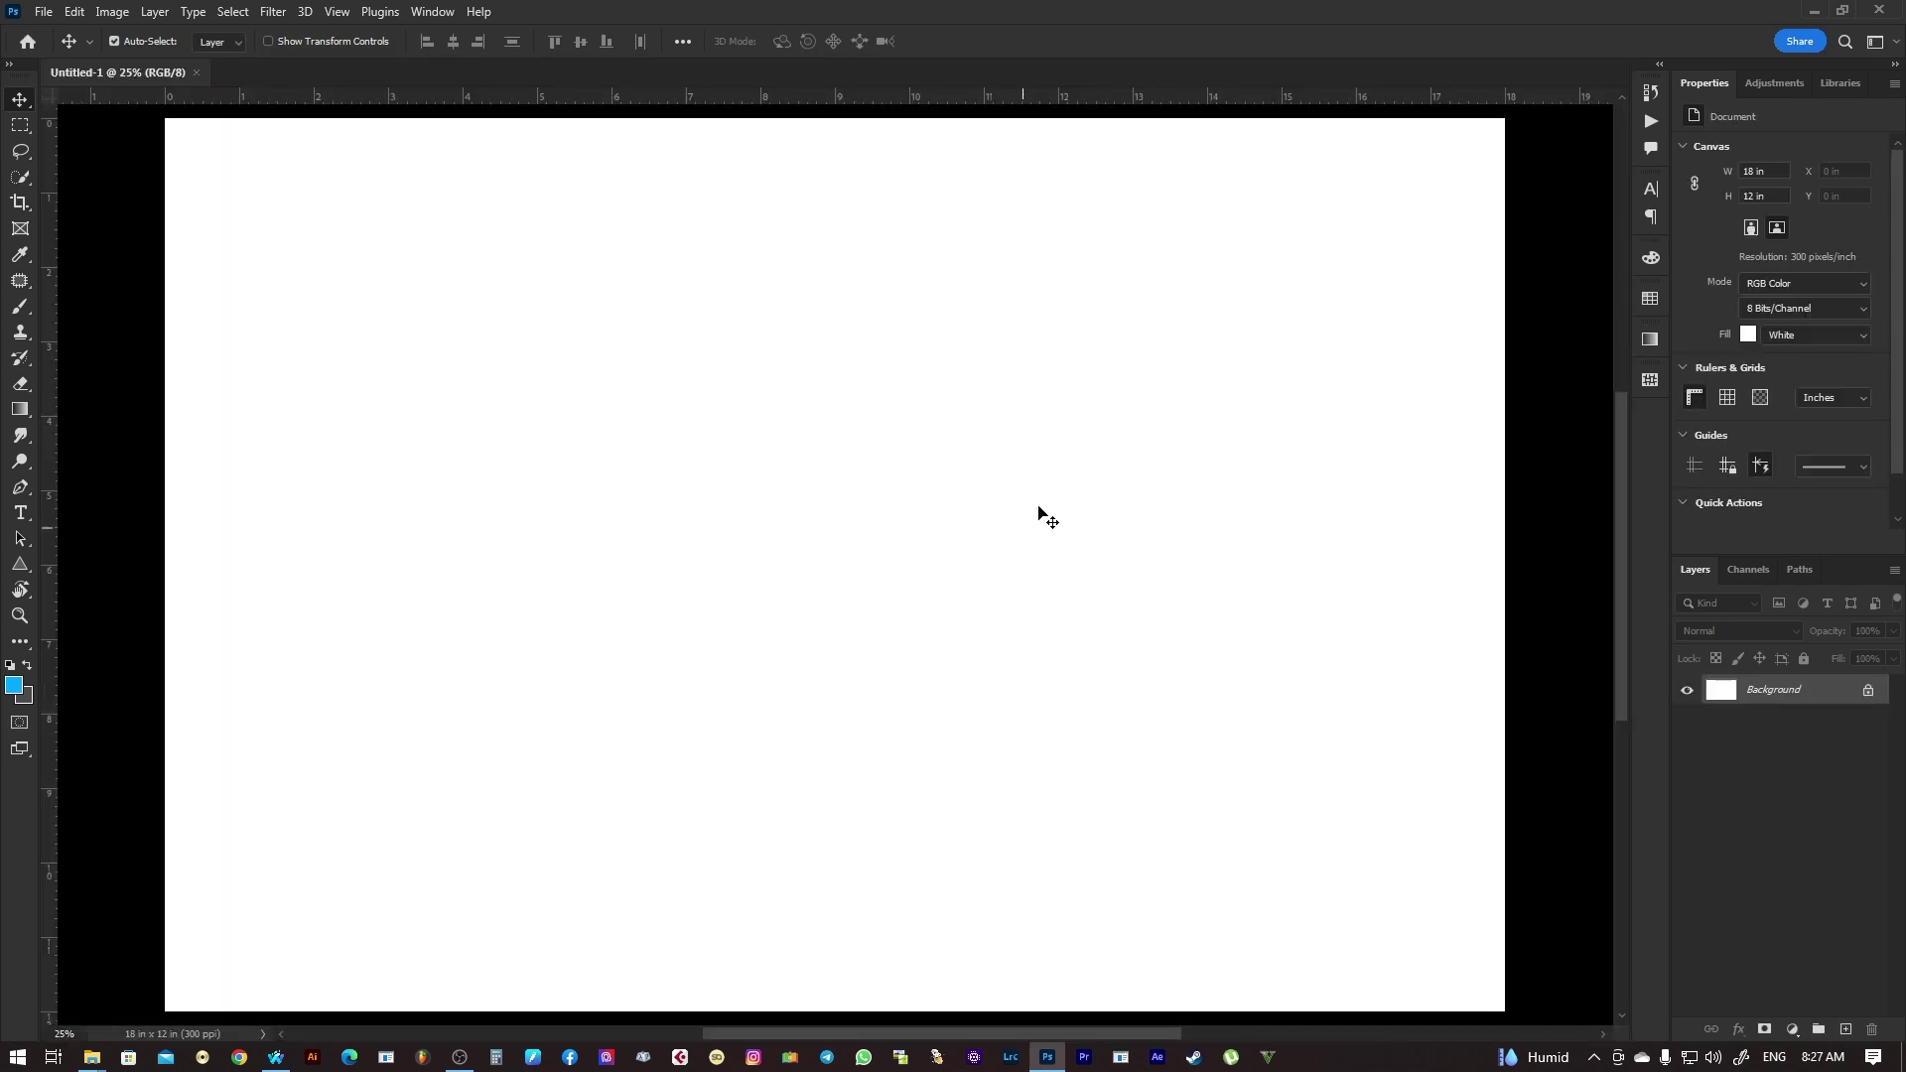
# - Drag the foggy sunrise photo into the new document as Layer 1
pyautogui.scroll(-1, 1053, 495)
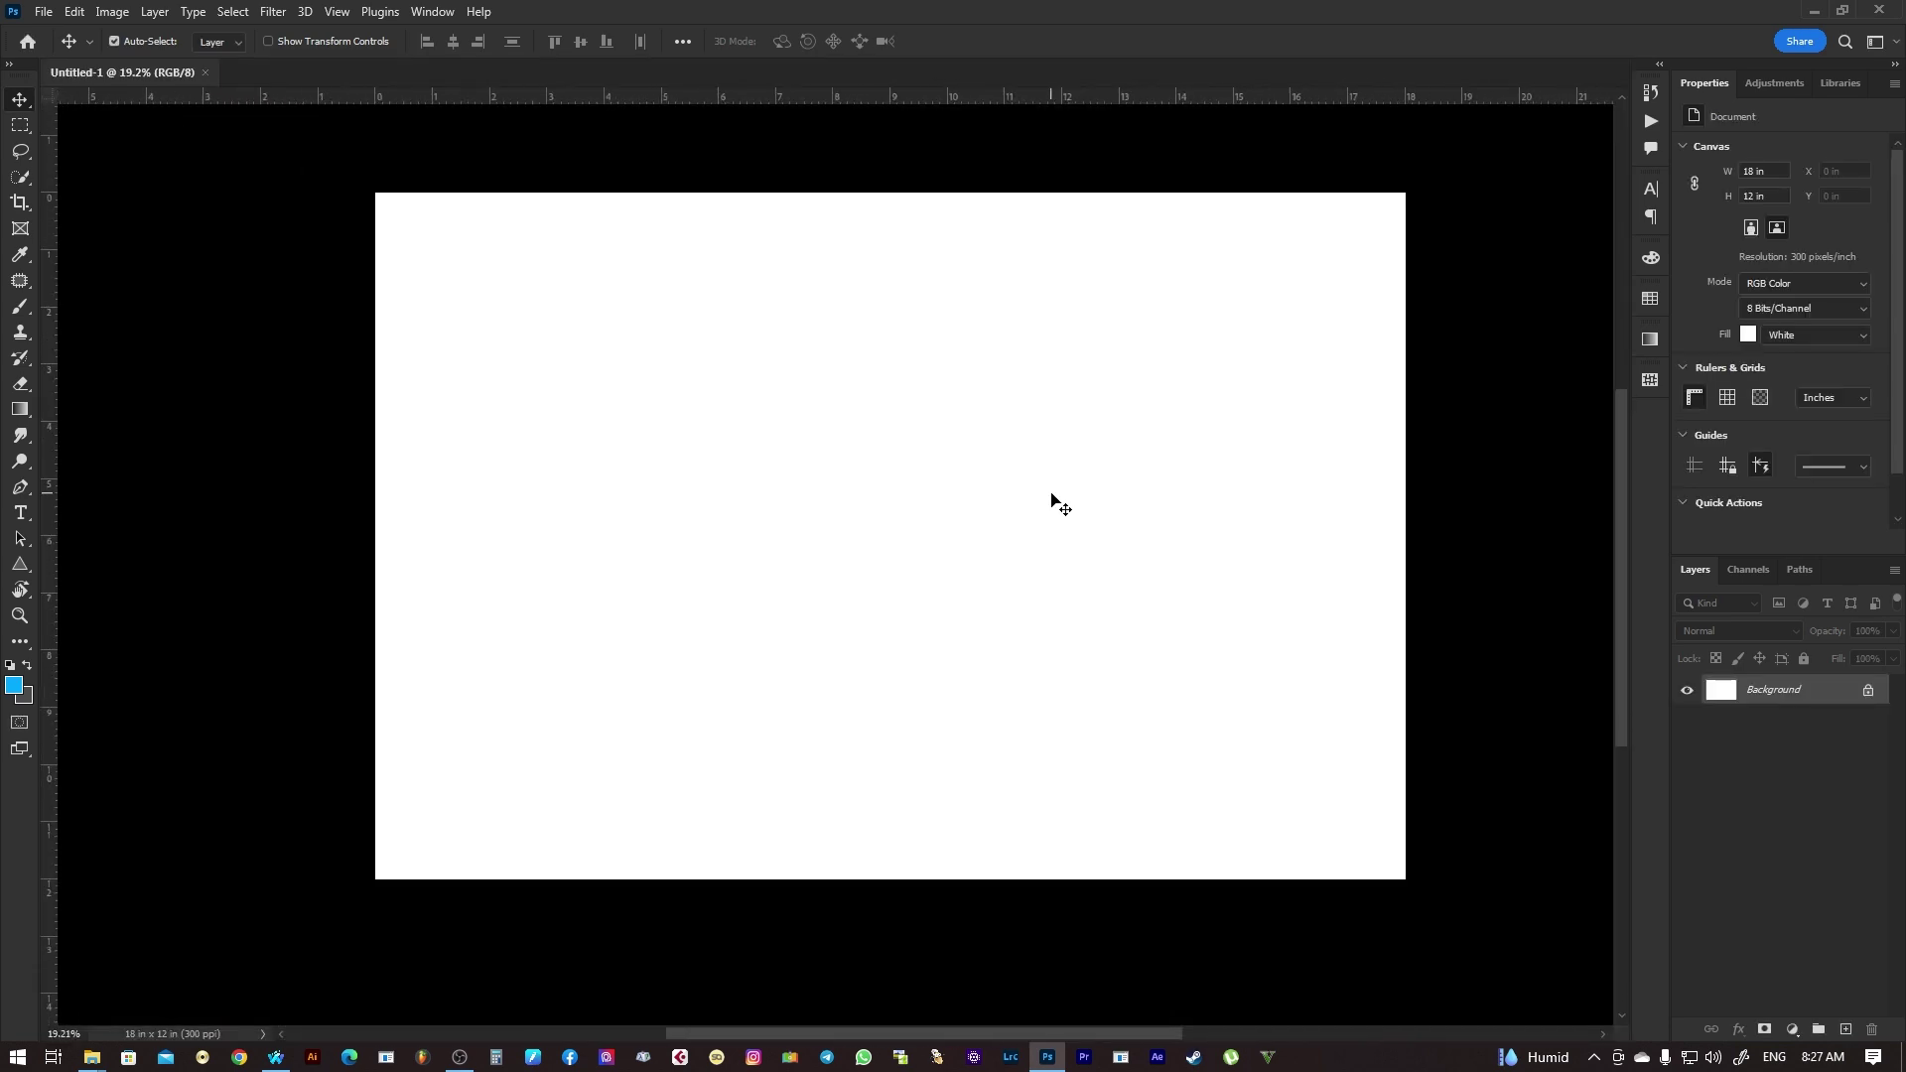
pyautogui.moveTo(1052, 496); pyautogui.dragTo(1015, 515)
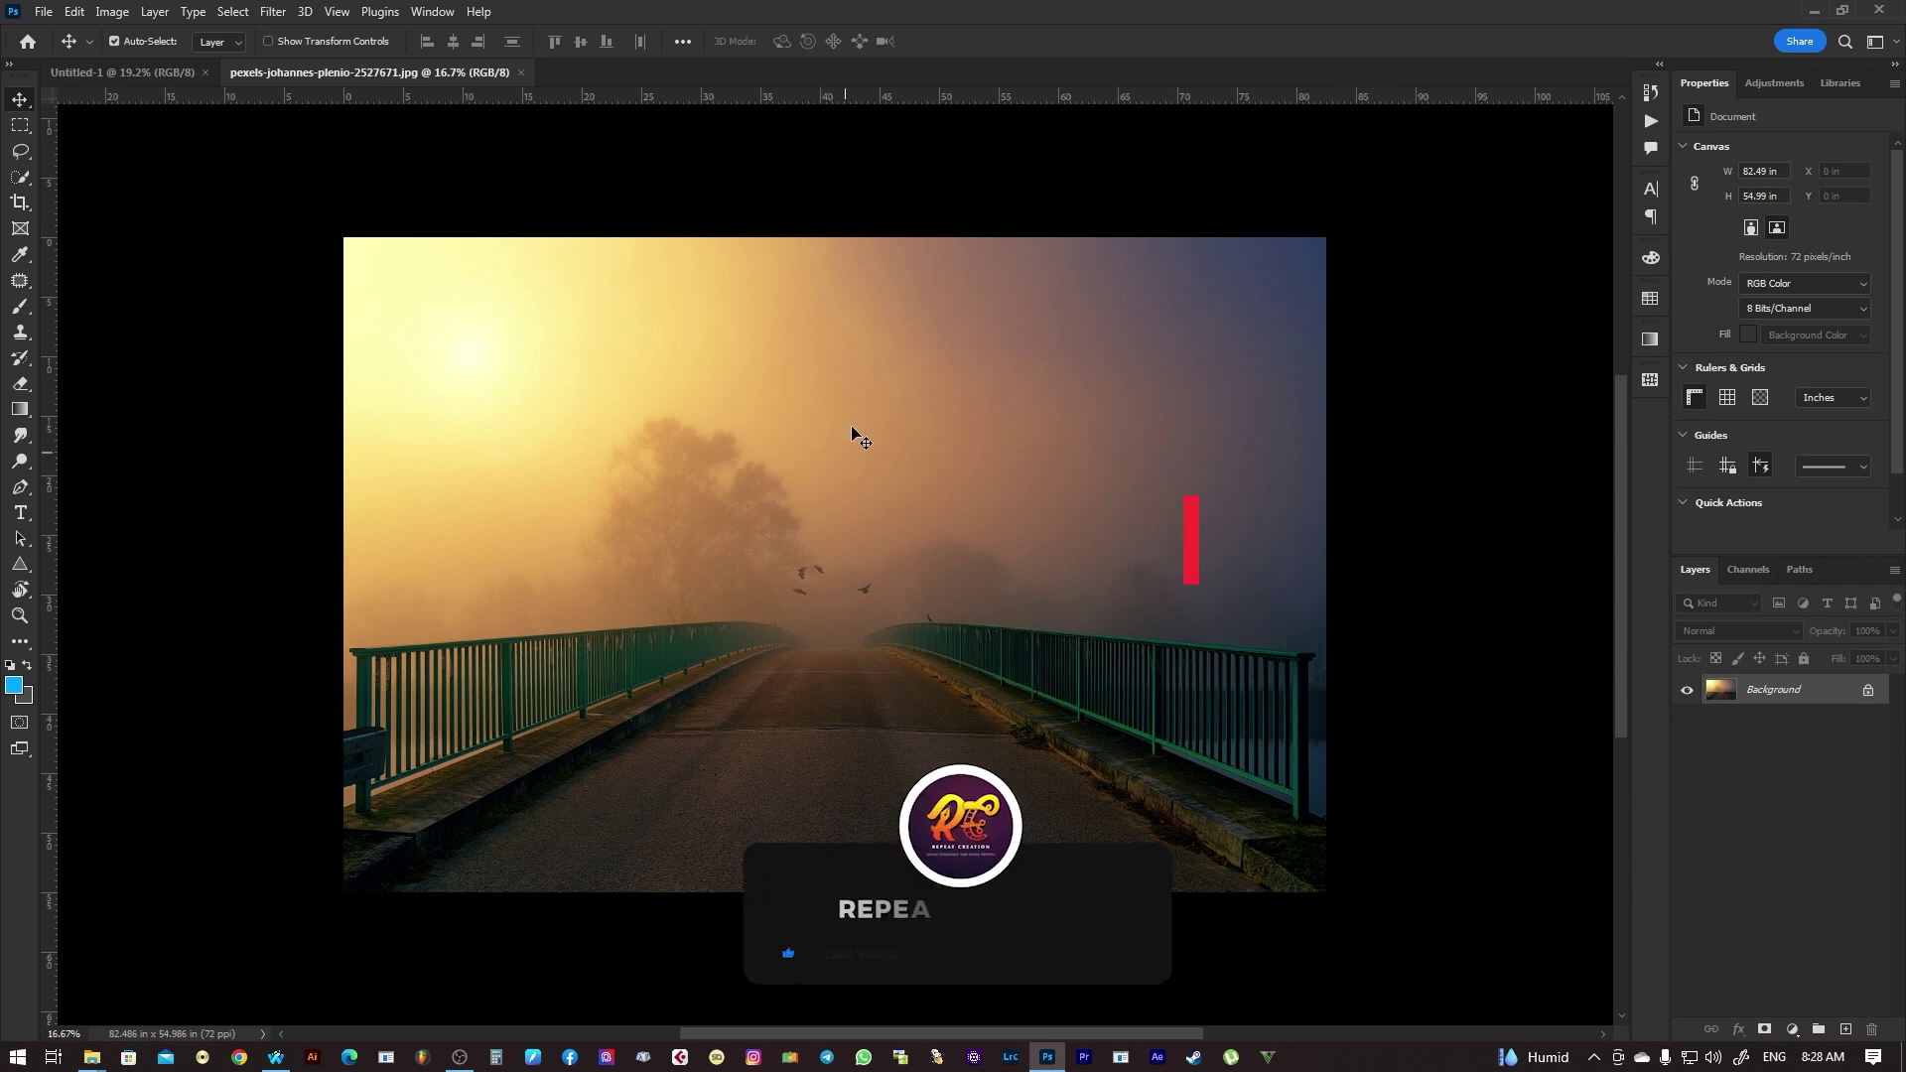
pyautogui.moveTo(889, 459); pyautogui.dragTo(512, 348)
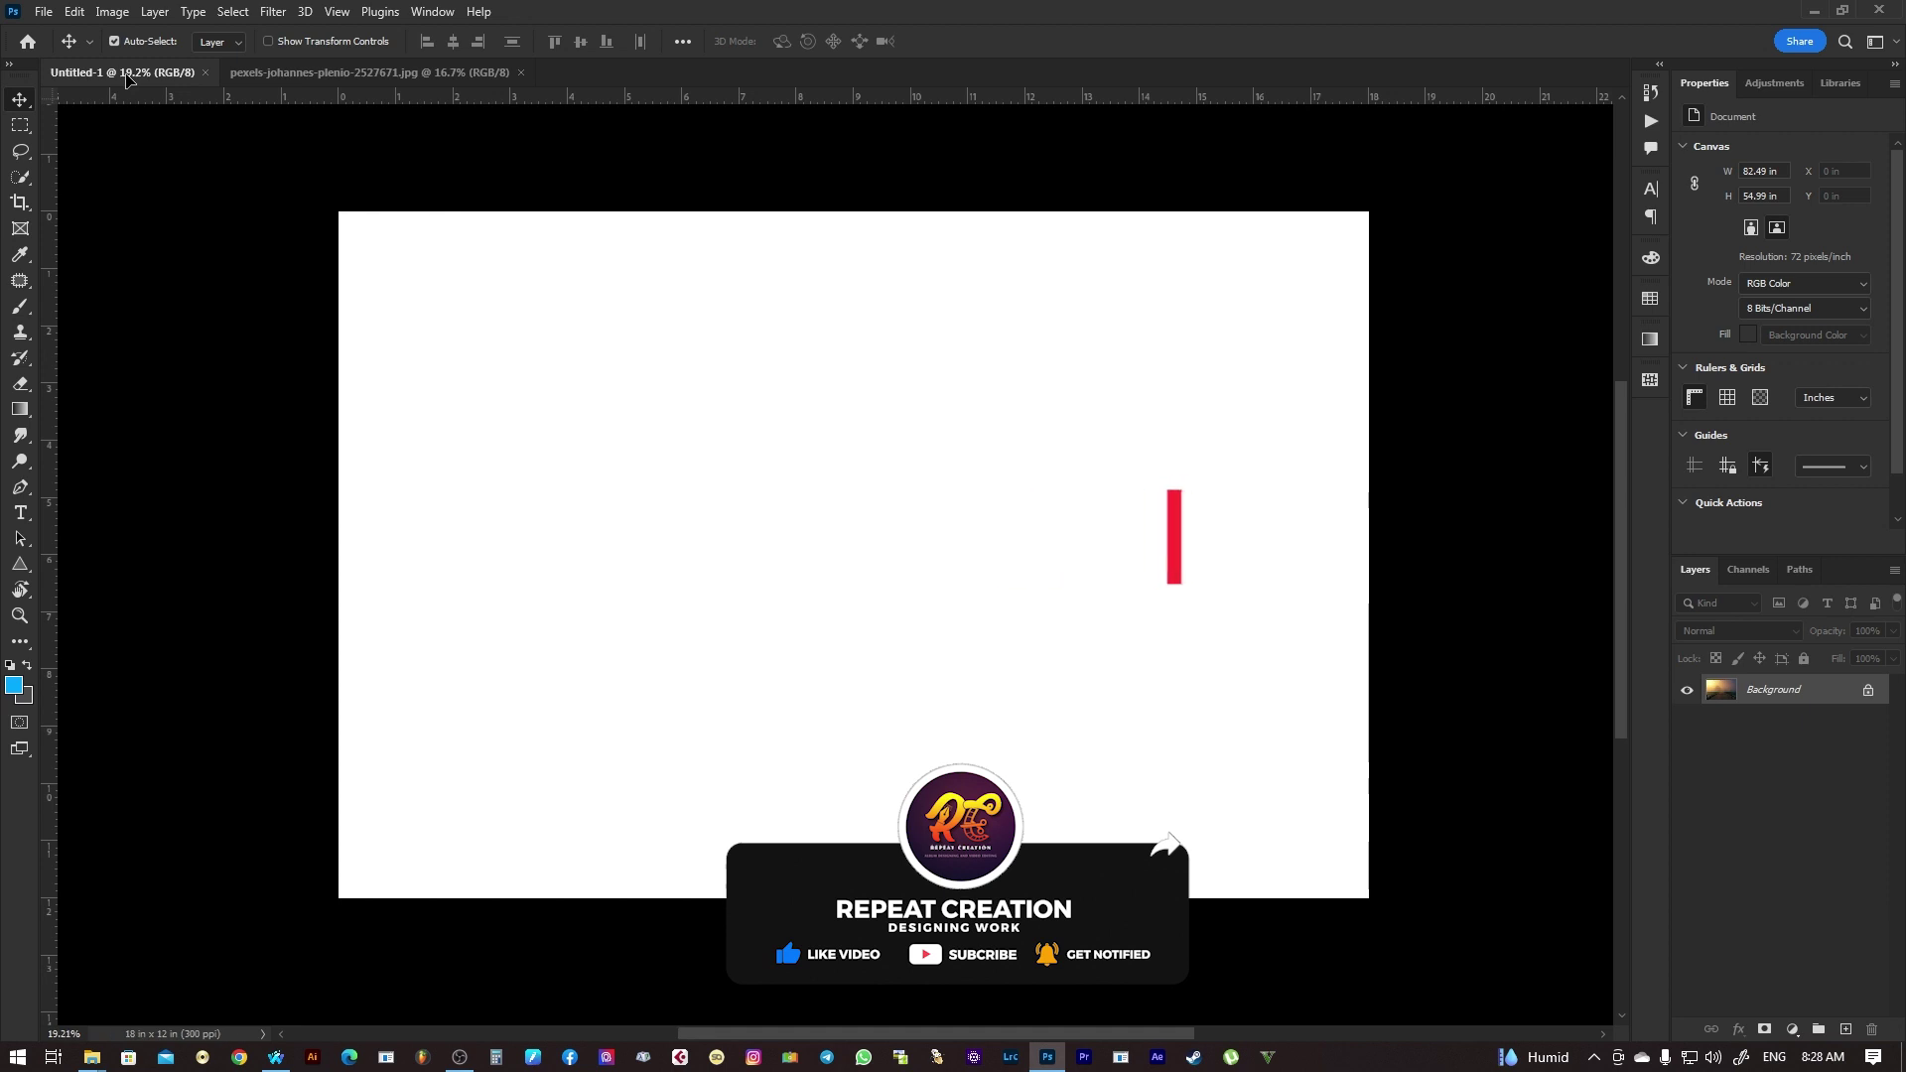
pyautogui.moveTo(512, 347)
pyautogui.mouseDown()
pyautogui.moveTo(939, 618)
pyautogui.moveTo(903, 583)
pyautogui.mouseUp()
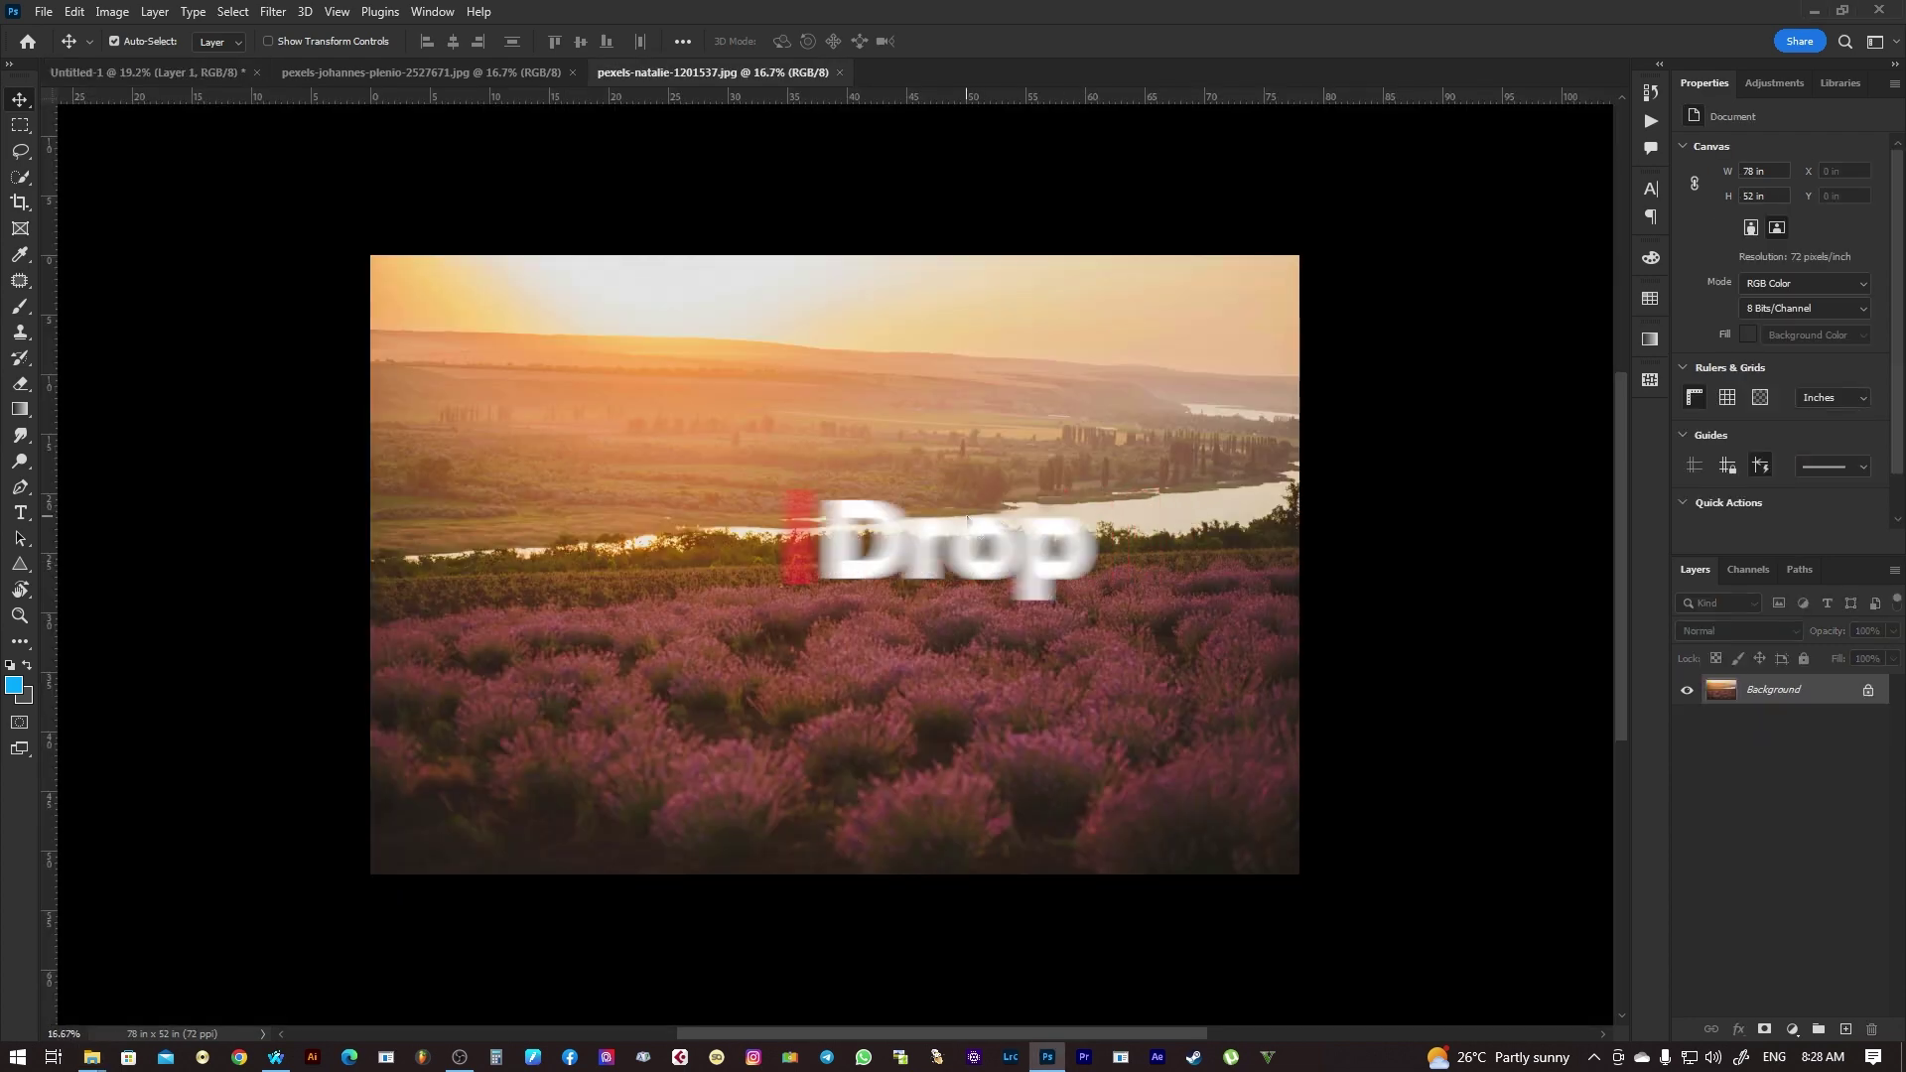
# - Bring in the lavender field photo as Layer 2, align it to the canvas top, and add a layer mask
pyautogui.moveTo(921, 492)
pyautogui.mouseDown()
pyautogui.moveTo(418, 303)
pyautogui.moveTo(136, 69)
pyautogui.mouseUp()
pyautogui.moveTo(816, 664)
pyautogui.mouseDown()
pyautogui.moveTo(924, 664)
pyautogui.moveTo(1008, 711)
pyautogui.mouseUp()
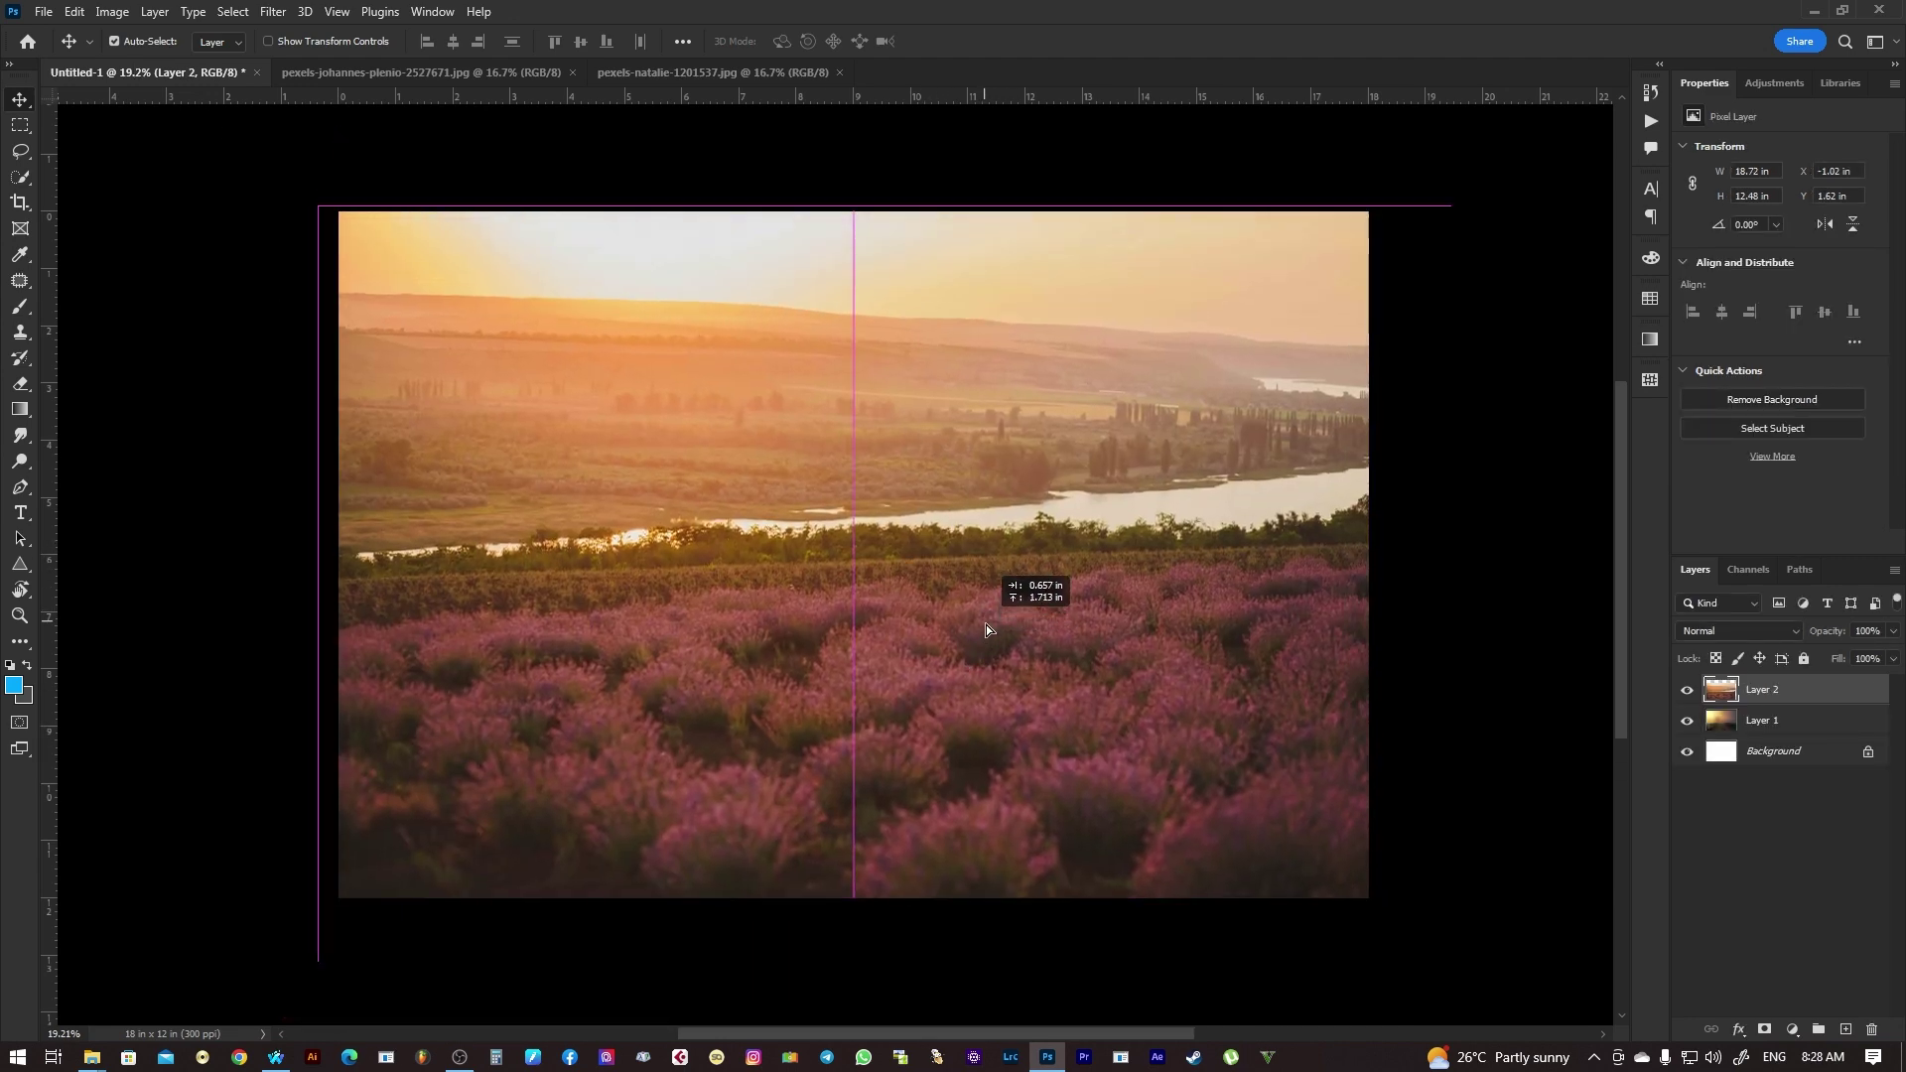
pyautogui.moveTo(1009, 711); pyautogui.dragTo(996, 633)
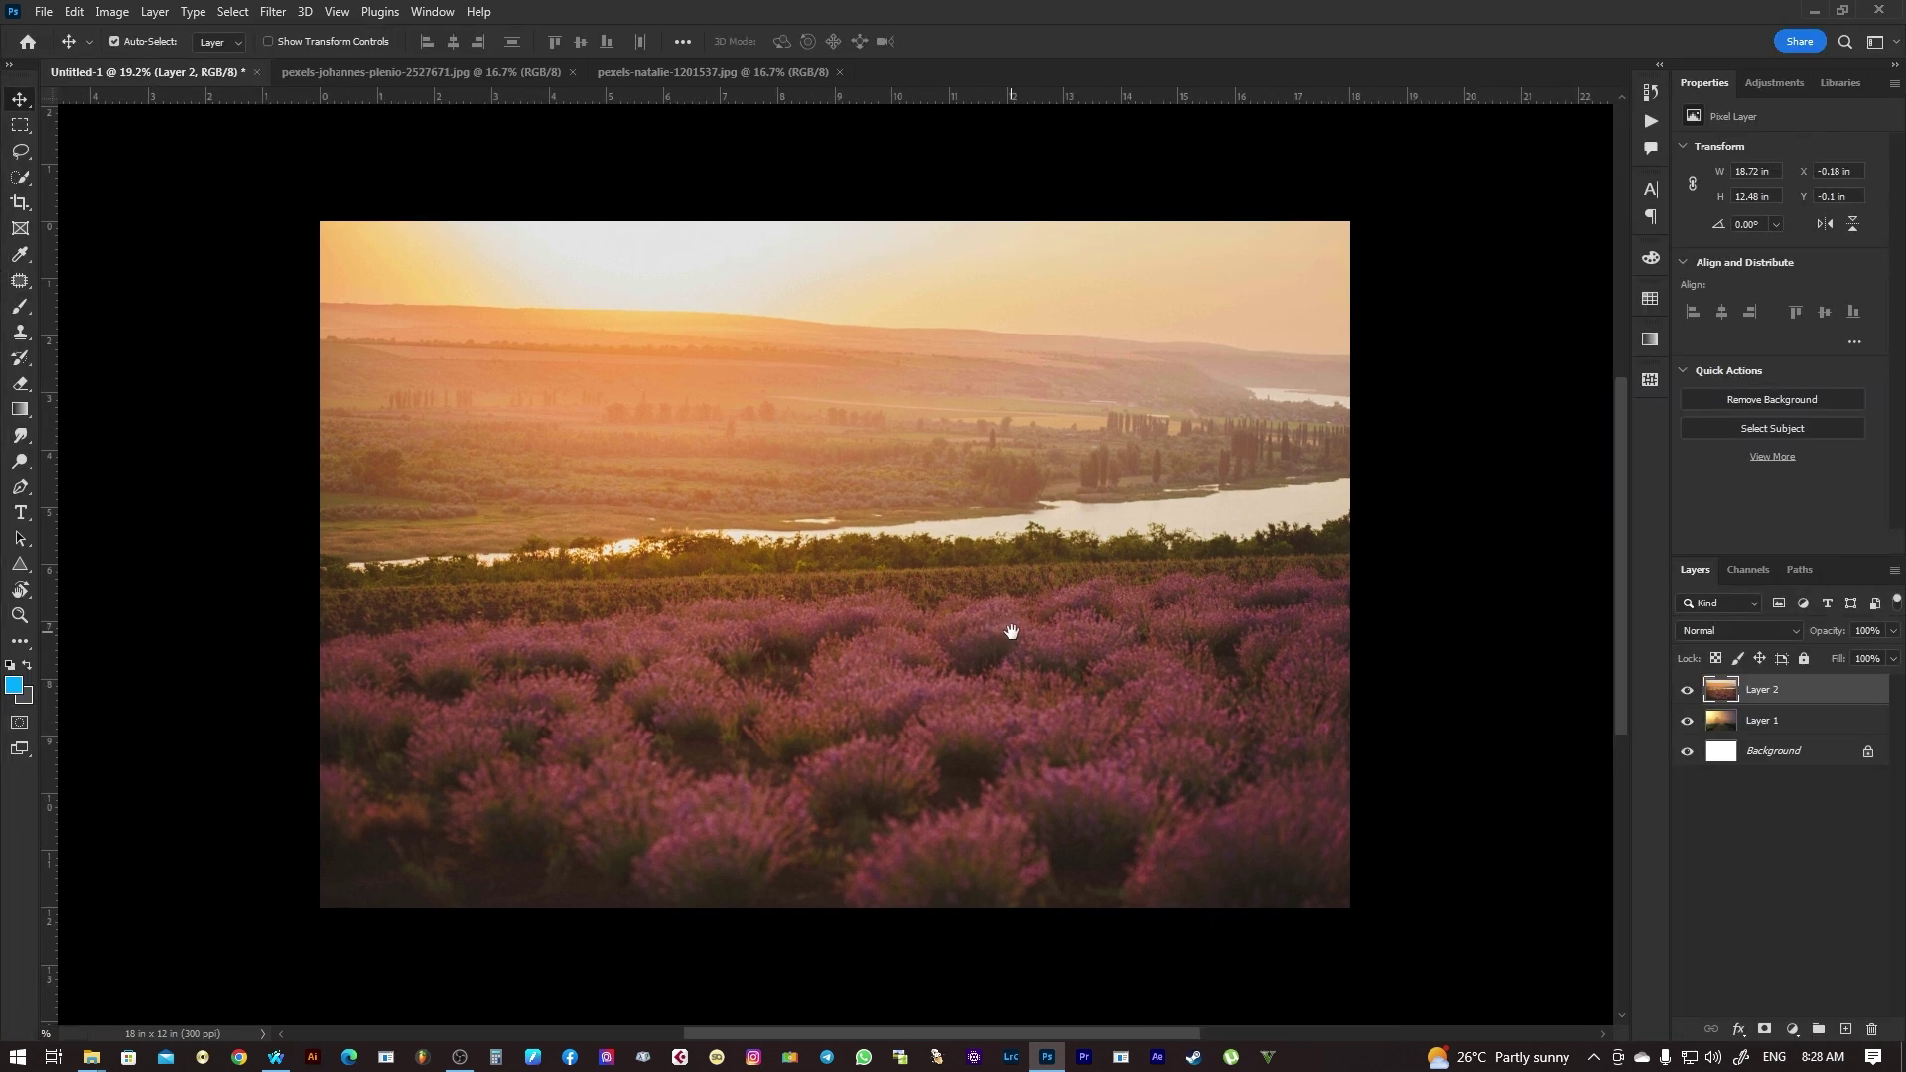
pyautogui.moveTo(1011, 633); pyautogui.dragTo(1014, 647)
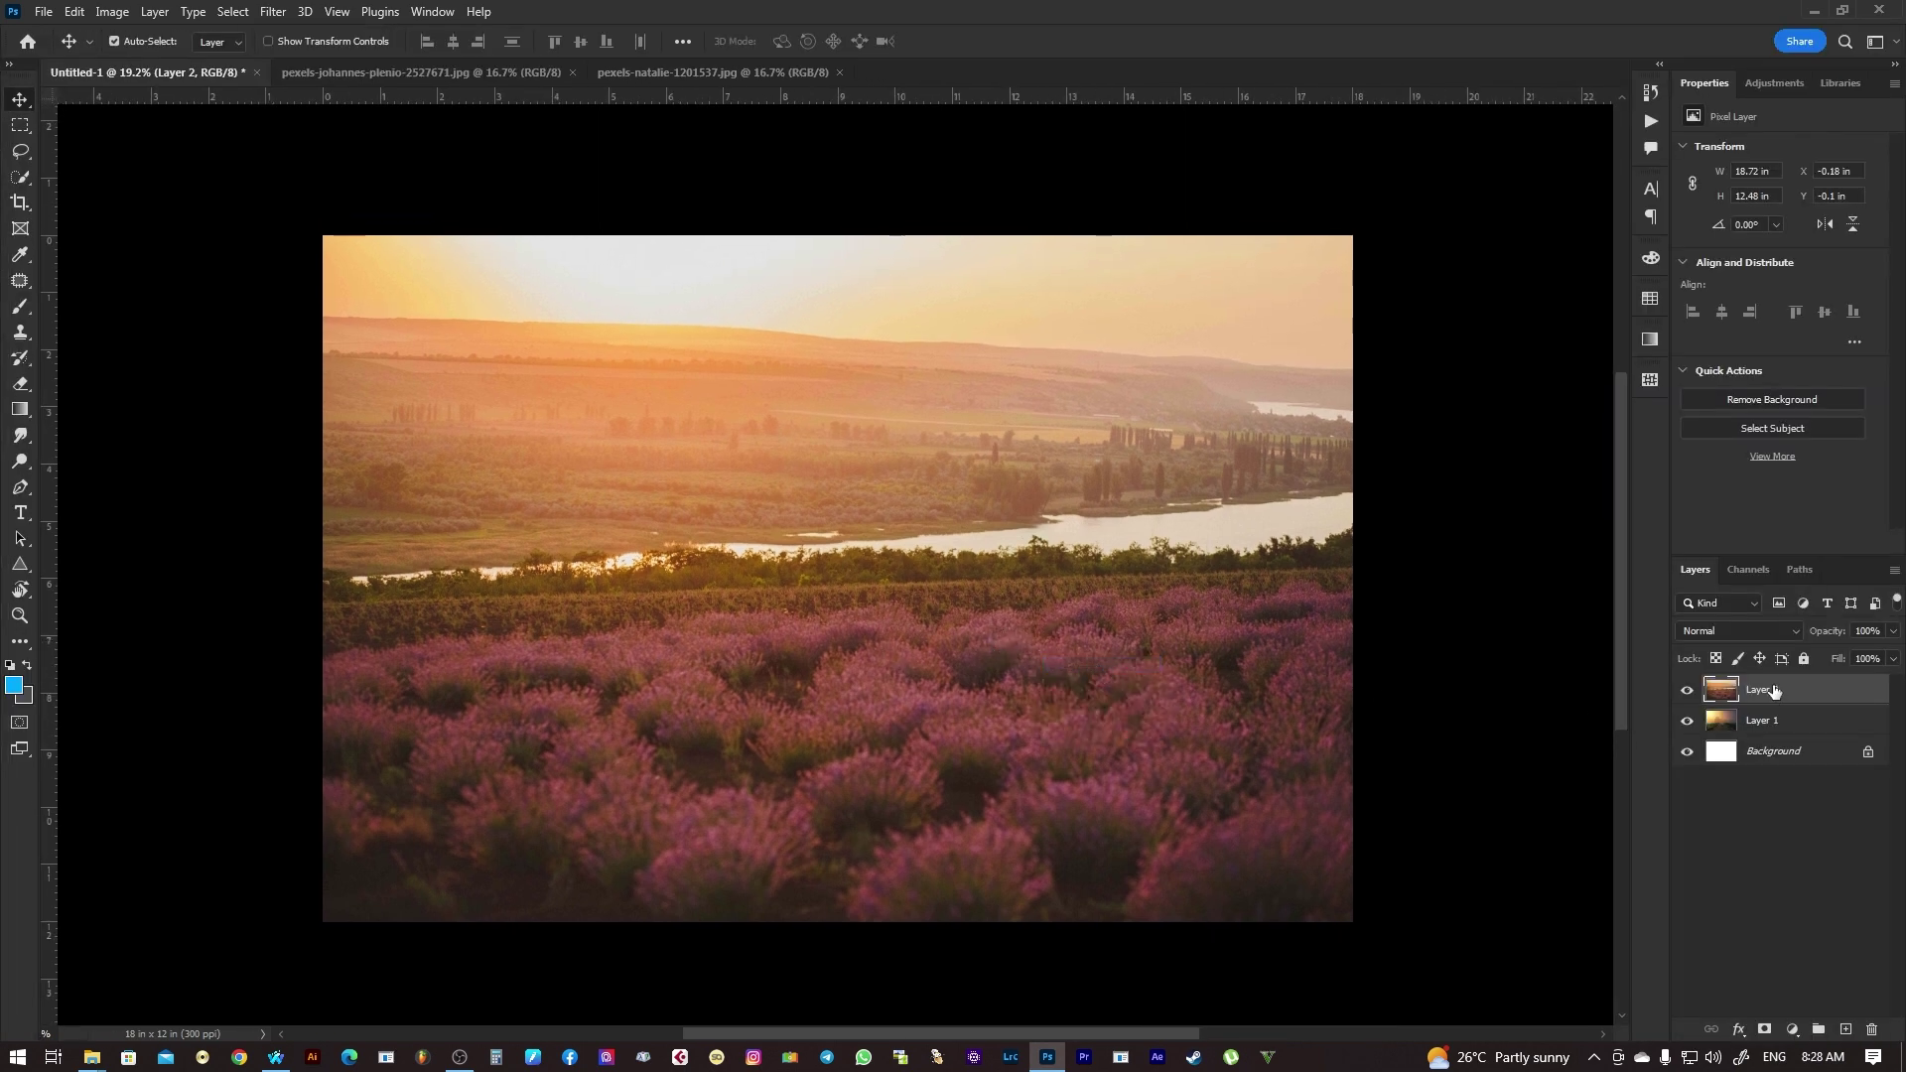
pyautogui.click(1765, 1030)
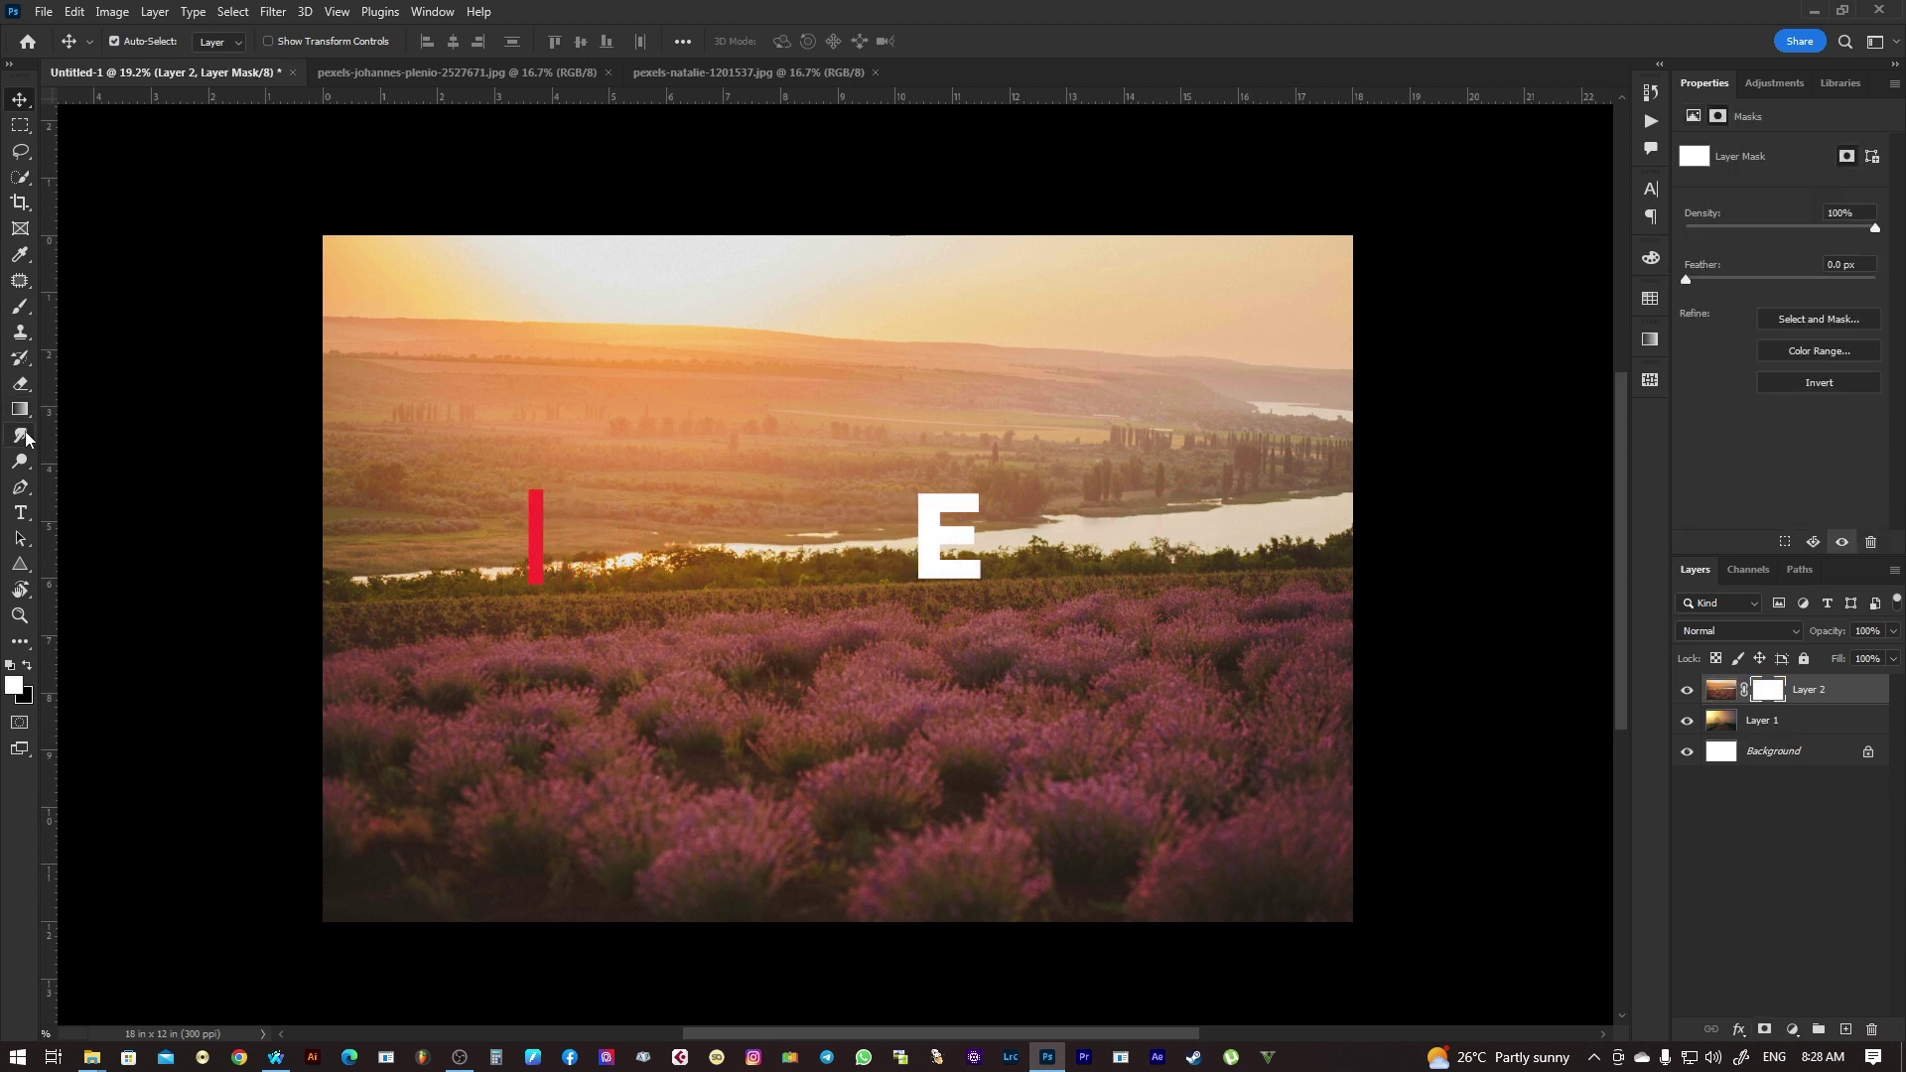
# - Erase the lavender photo's sky on its mask to reveal the fog
pyautogui.click(33, 388)
pyautogui.moveTo(417, 278)
pyautogui.mouseDown()
pyautogui.moveTo(481, 319)
pyautogui.moveTo(255, 255)
pyautogui.moveTo(1396, 389)
pyautogui.moveTo(510, 362)
pyautogui.moveTo(205, 374)
pyautogui.moveTo(1379, 340)
pyautogui.moveTo(419, 344)
pyautogui.mouseUp()
pyautogui.moveTo(324, 404); pyautogui.dragTo(1490, 434)
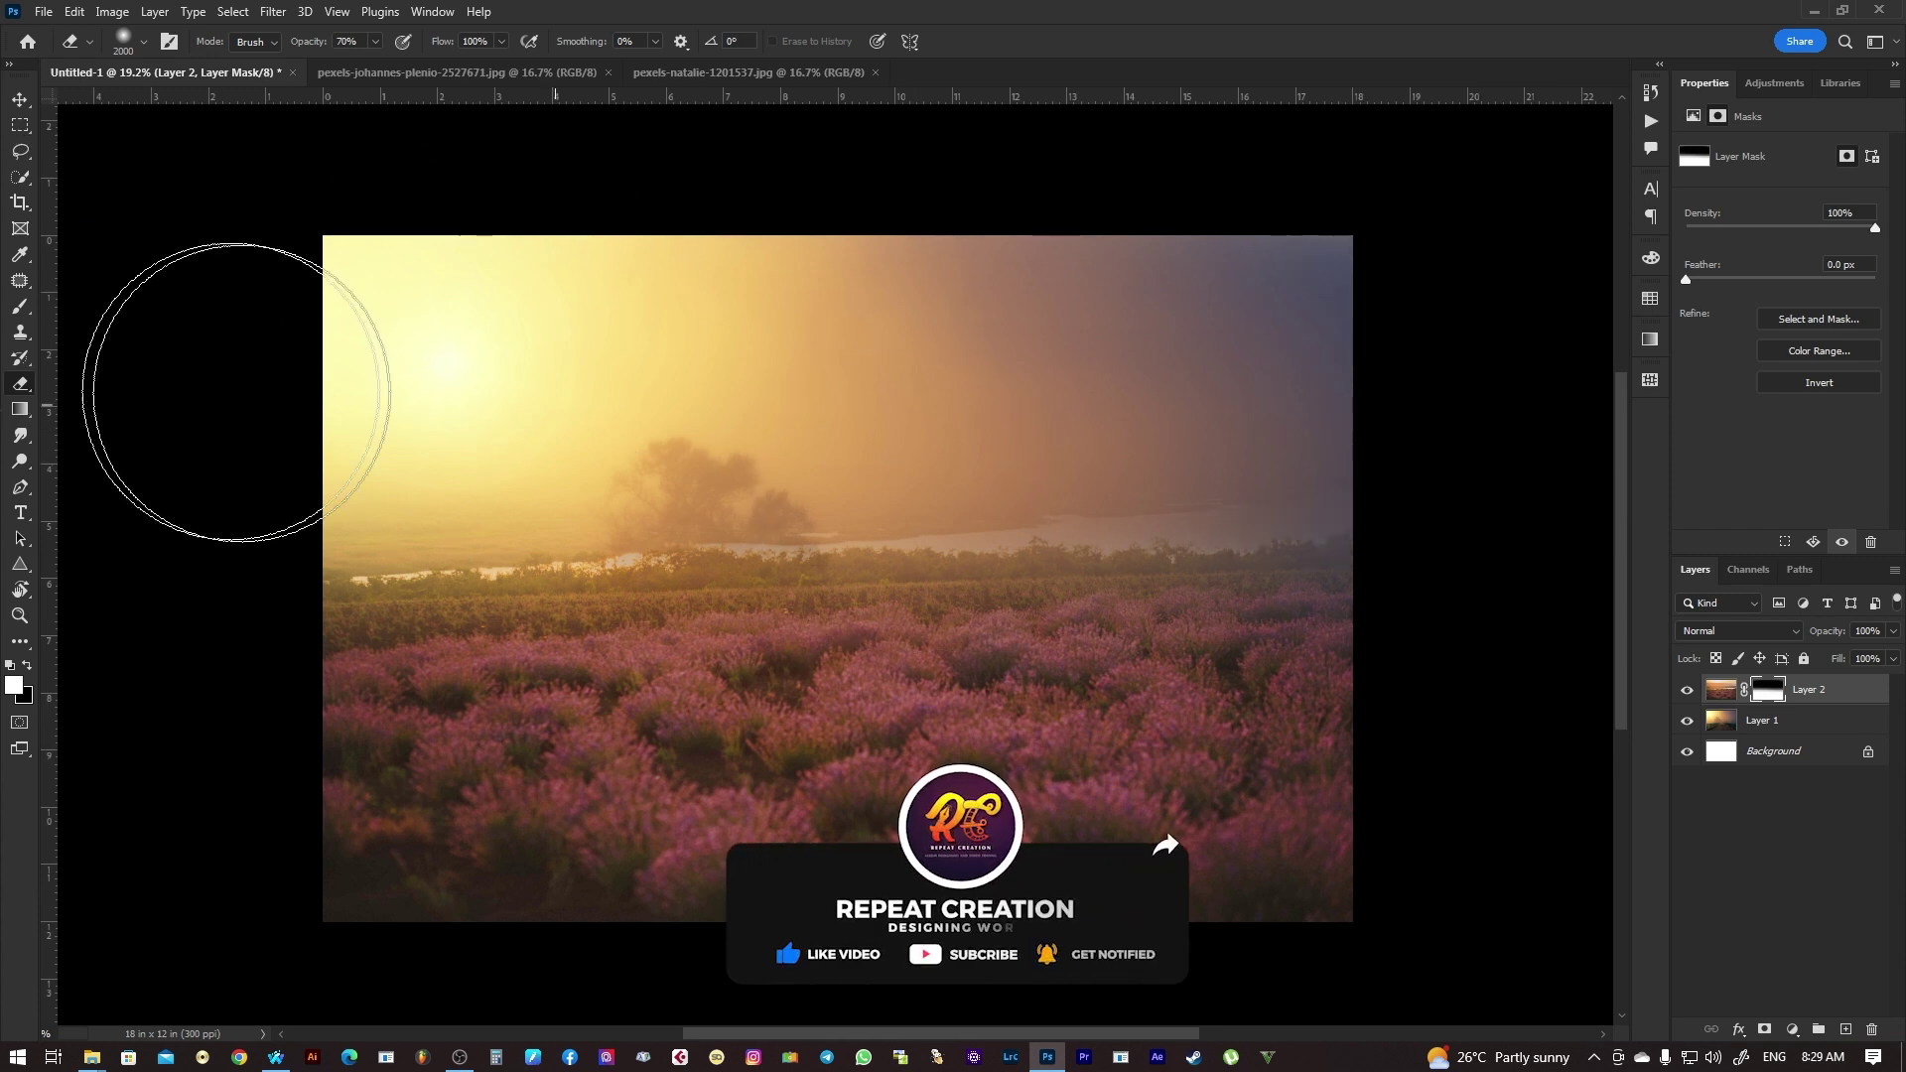
pyautogui.click(20, 100)
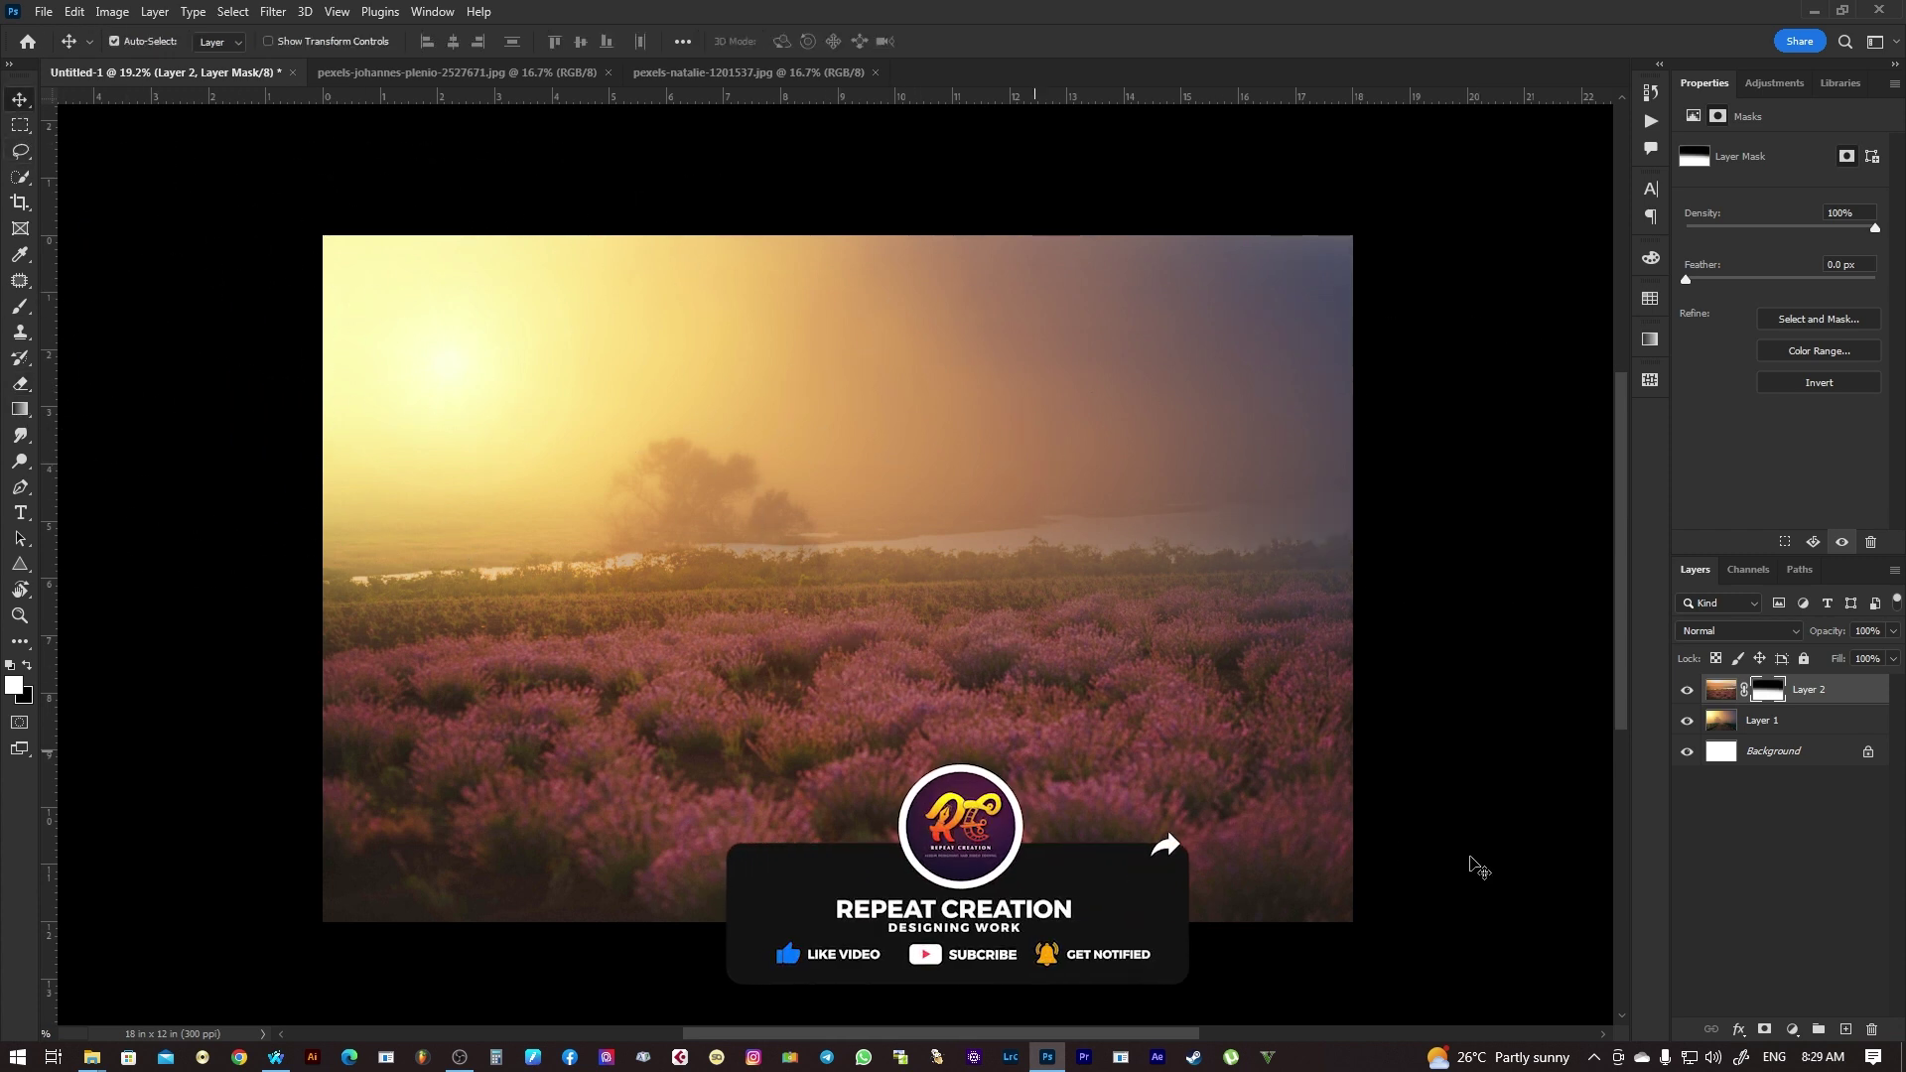
# - Blur the lavender layer's pixels with a 13.9-pixel Gaussian Blur
pyautogui.click(1722, 692)
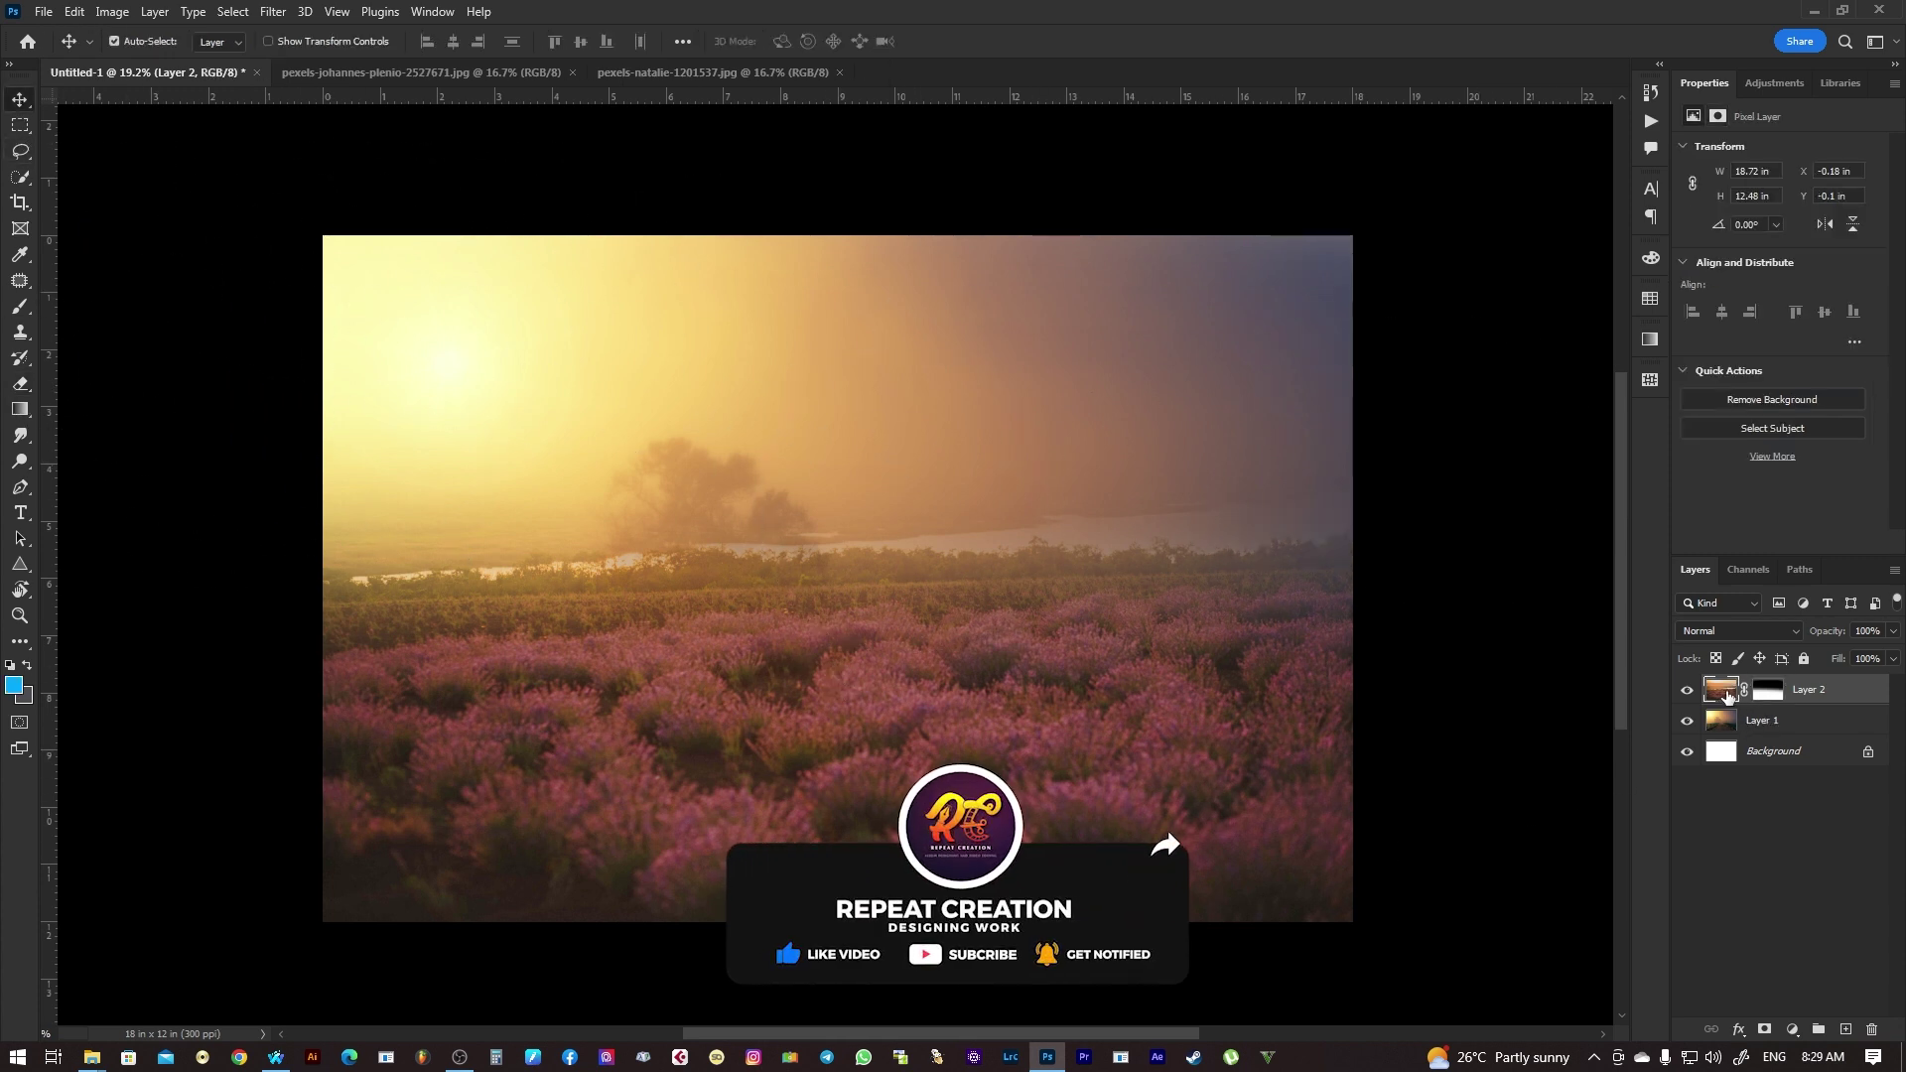
pyautogui.click(275, 12)
pyautogui.moveTo(284, 265)
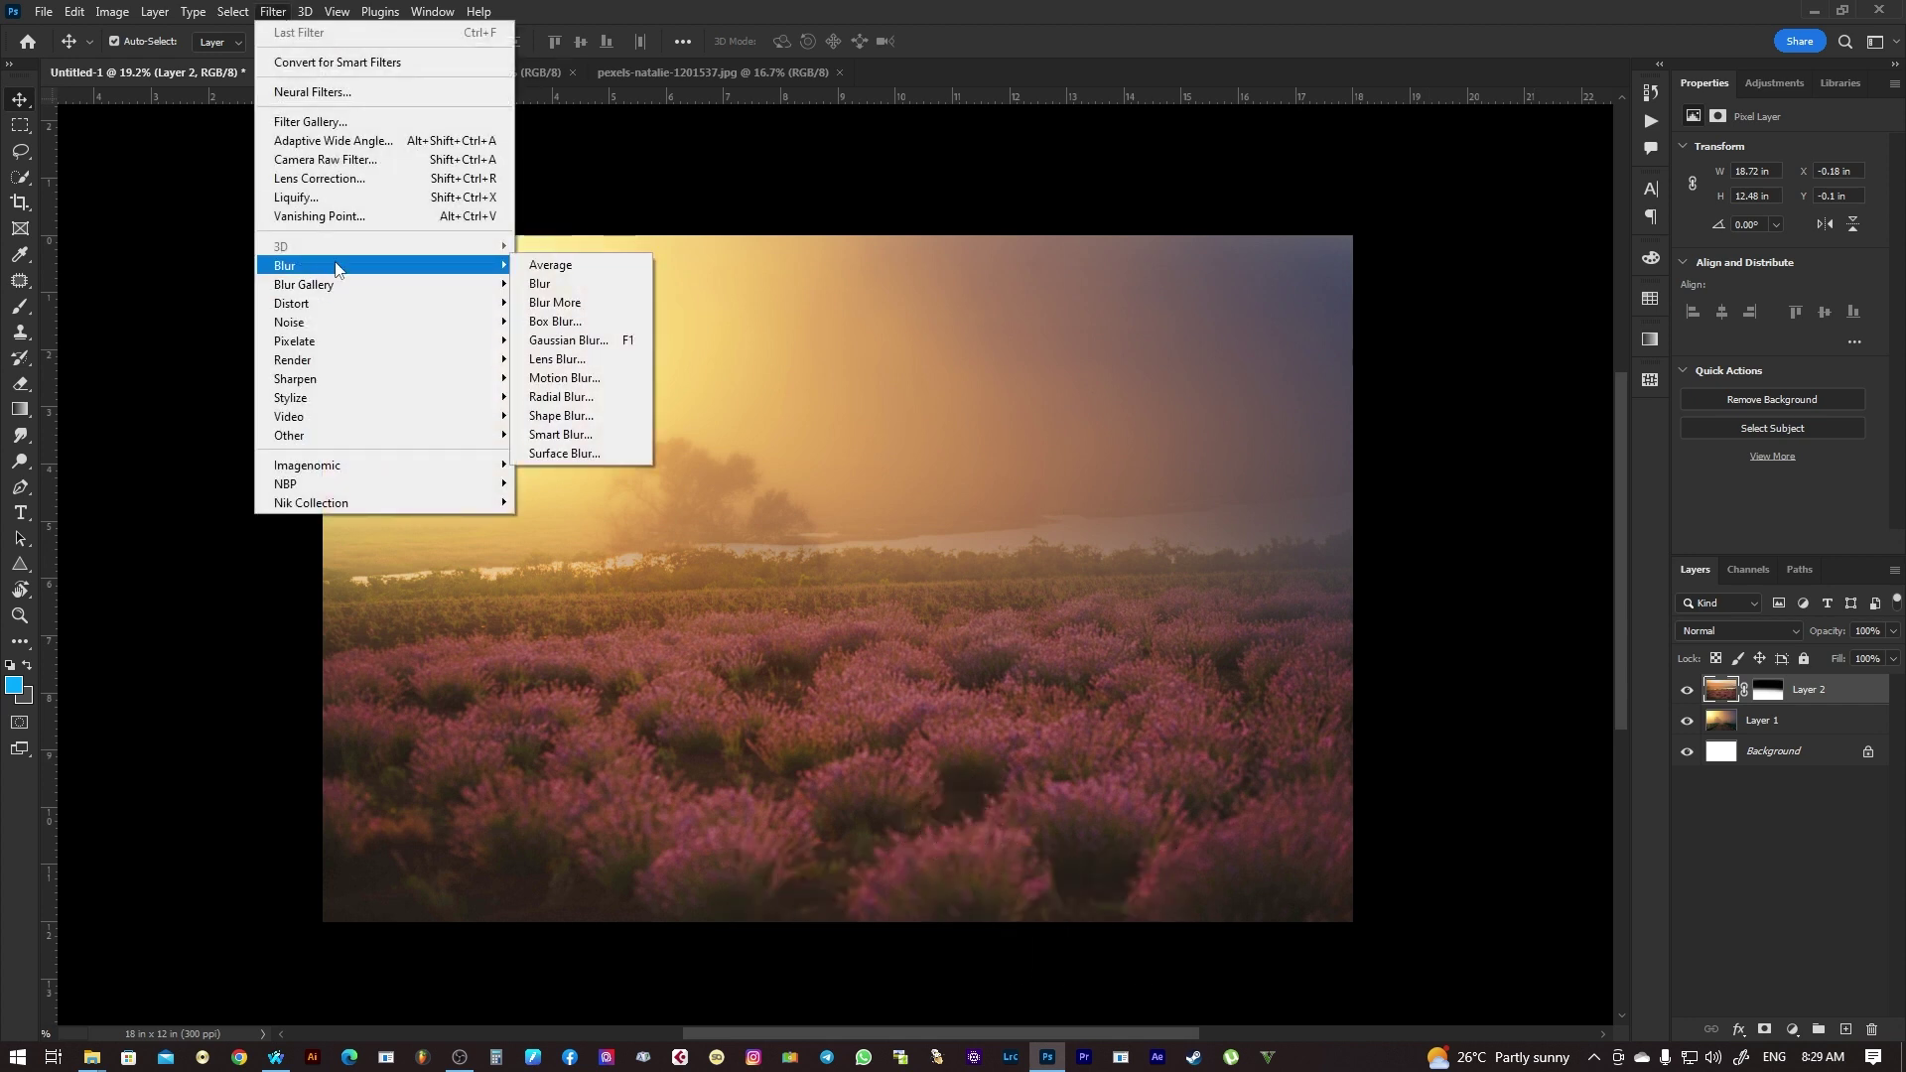
pyautogui.click(584, 342)
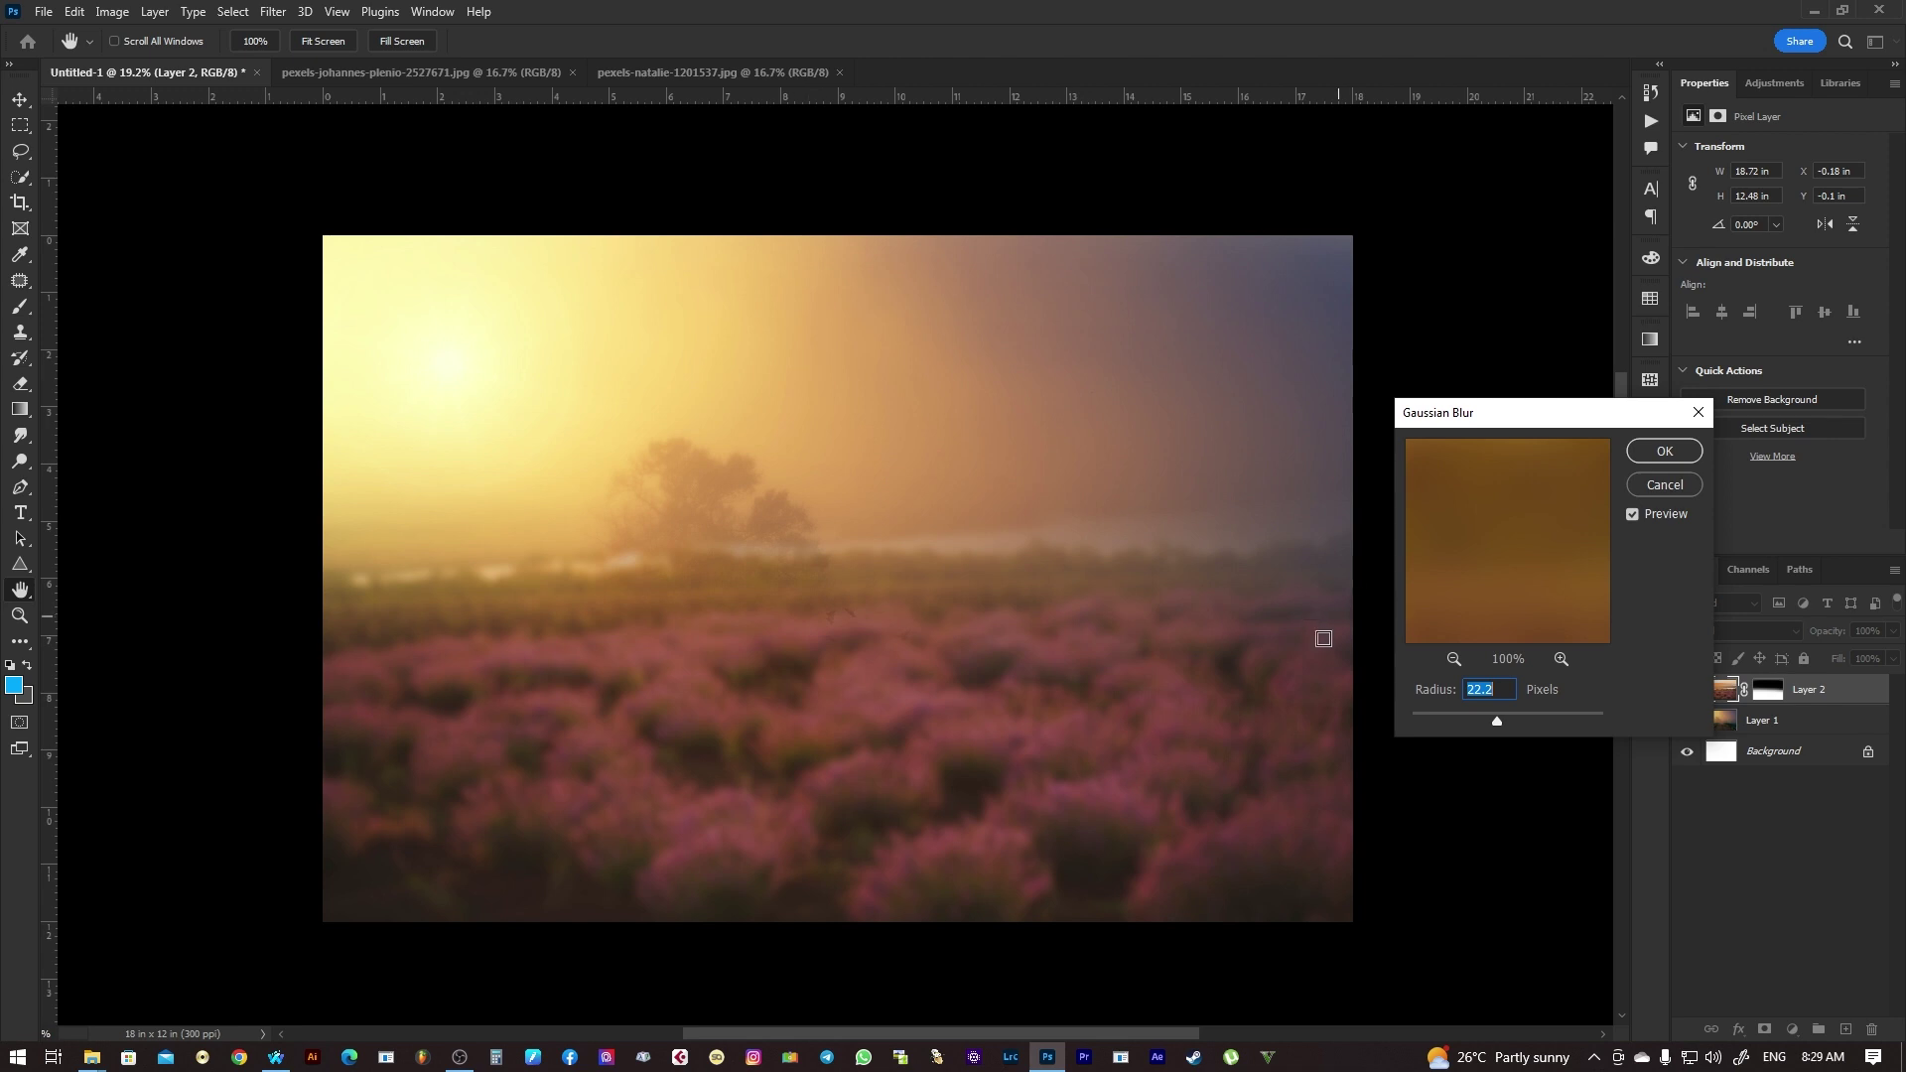
pyautogui.click(1676, 455)
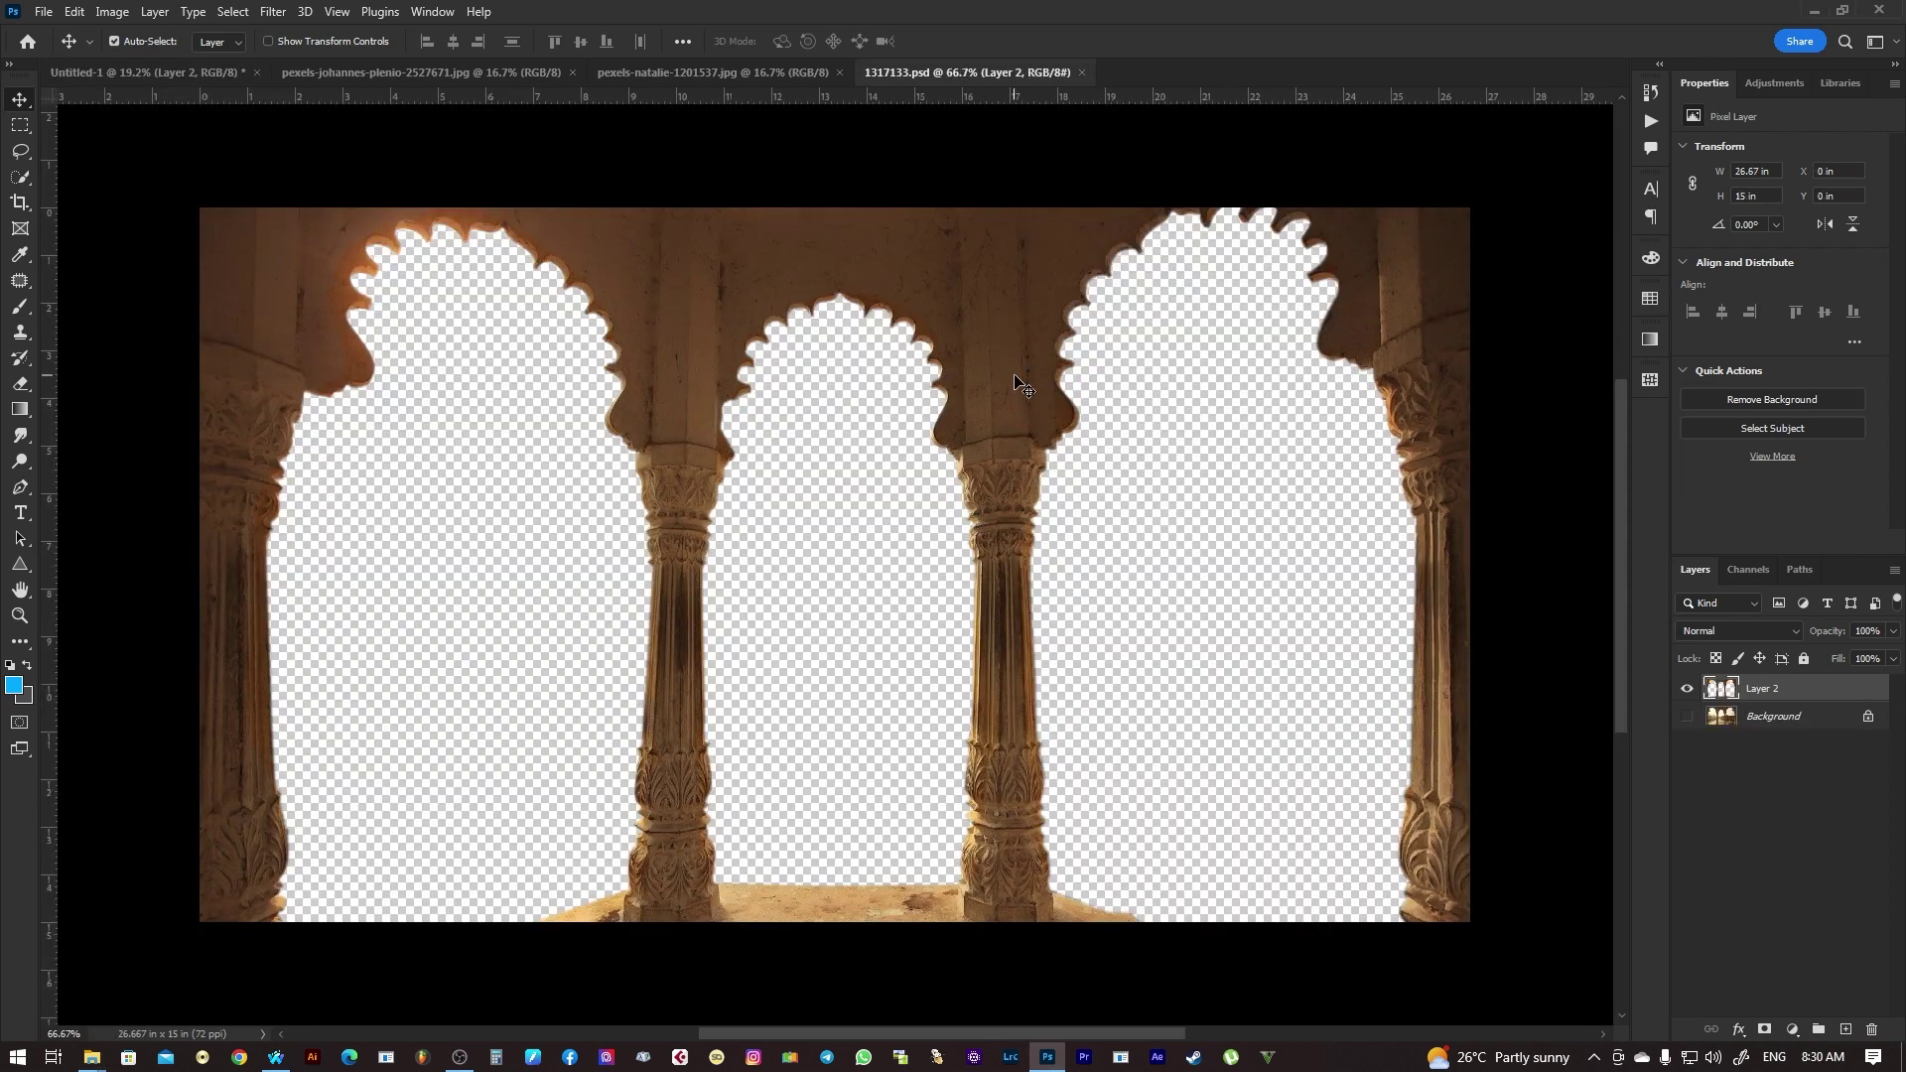
pyautogui.moveTo(1015, 378); pyautogui.dragTo(981, 294)
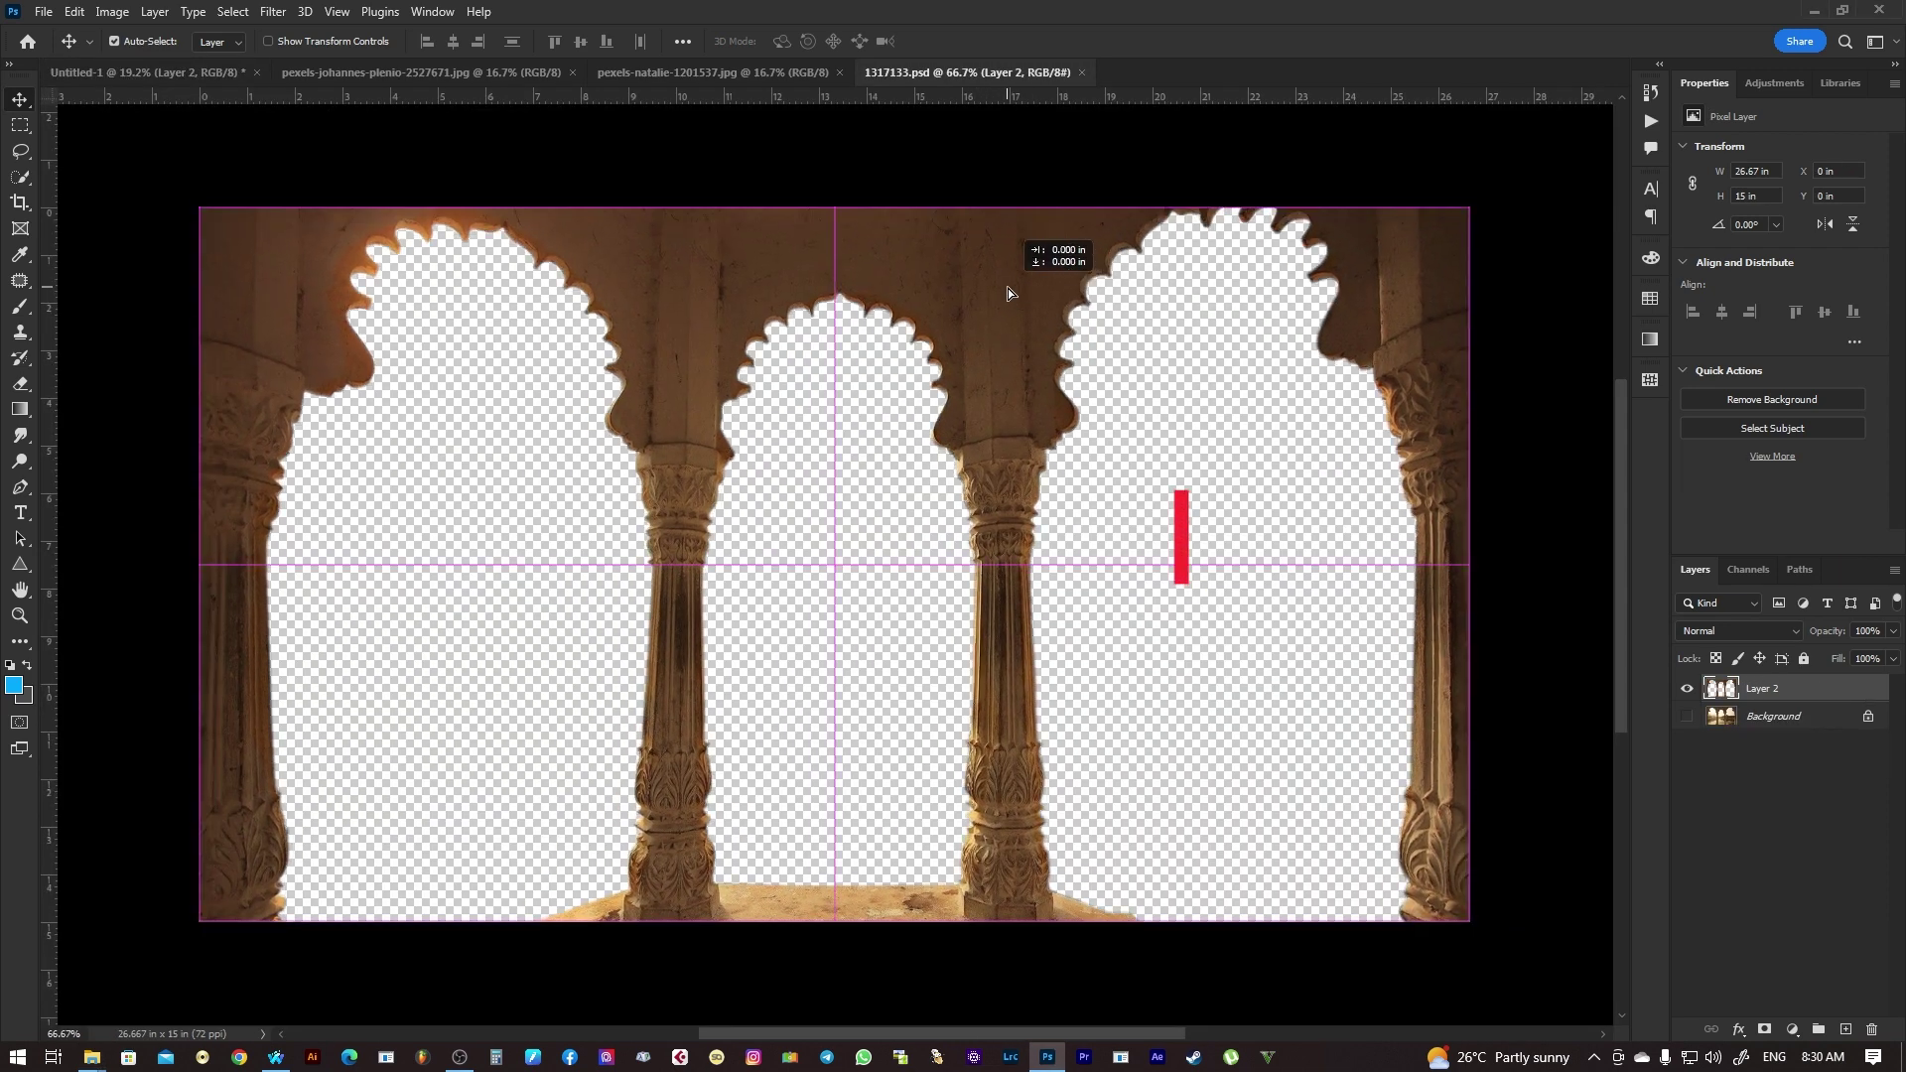
# - Drag the palace arches cutout into the composite as Layer 3
pyautogui.moveTo(981, 294); pyautogui.dragTo(1011, 288)
pyautogui.rightClick(1019, 288)
pyautogui.click(1022, 289)
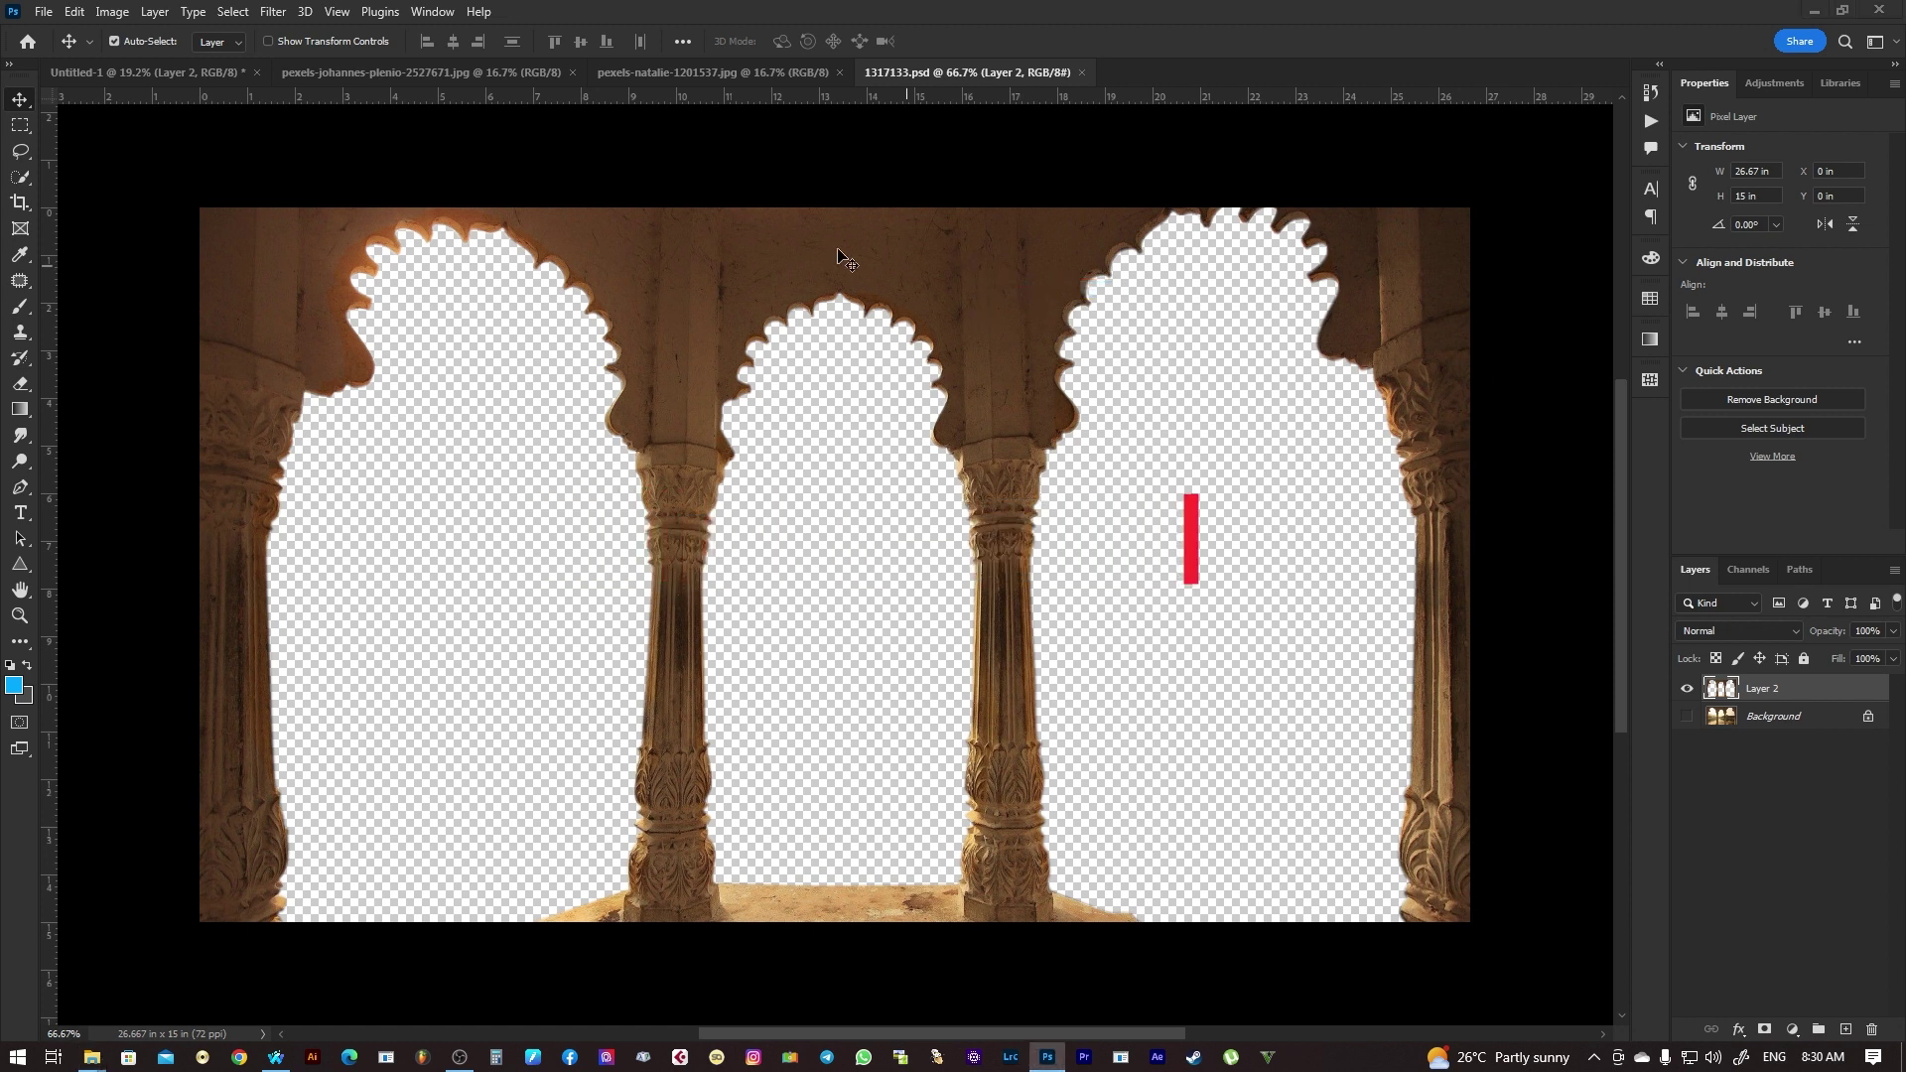
pyautogui.moveTo(507, 231); pyautogui.dragTo(220, 73)
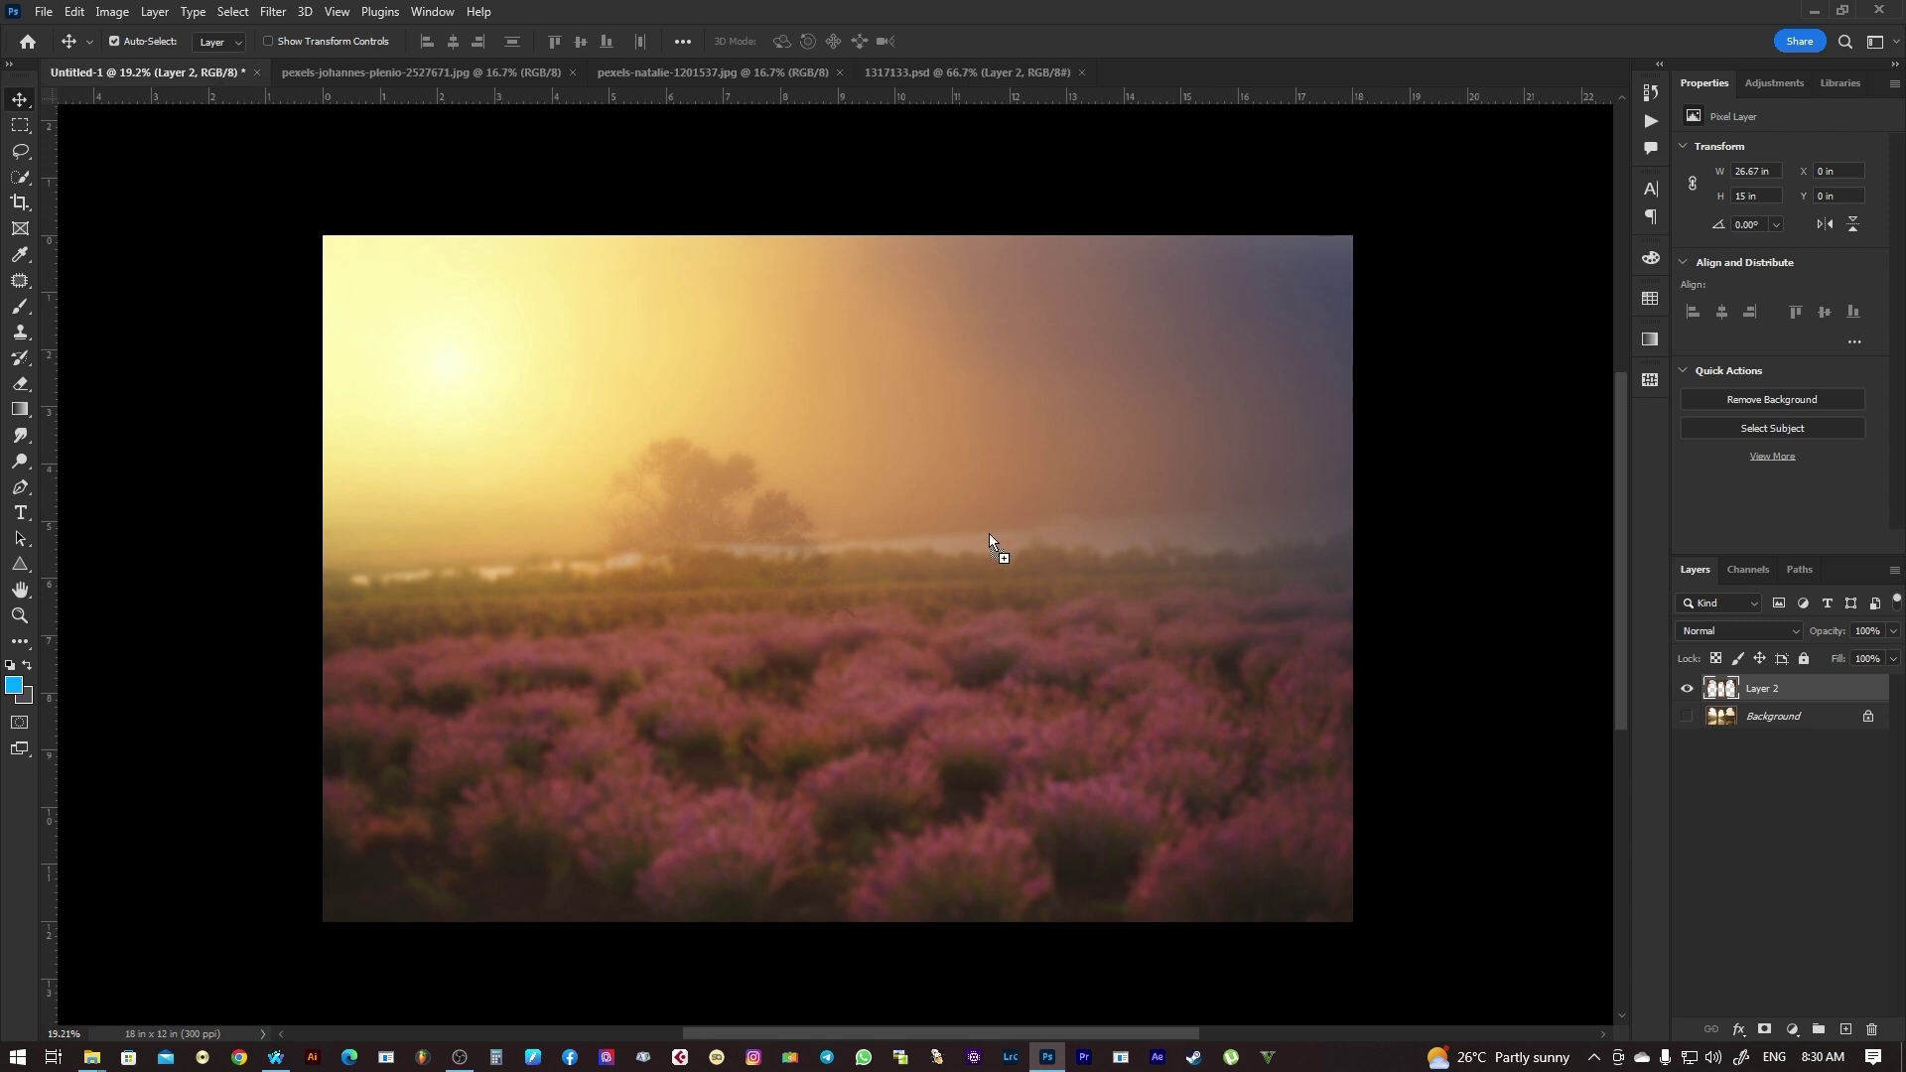
pyautogui.moveTo(989, 536)
pyautogui.mouseDown()
pyautogui.moveTo(1001, 556)
pyautogui.moveTo(1113, 487)
pyautogui.moveTo(1060, 469)
pyautogui.mouseUp()
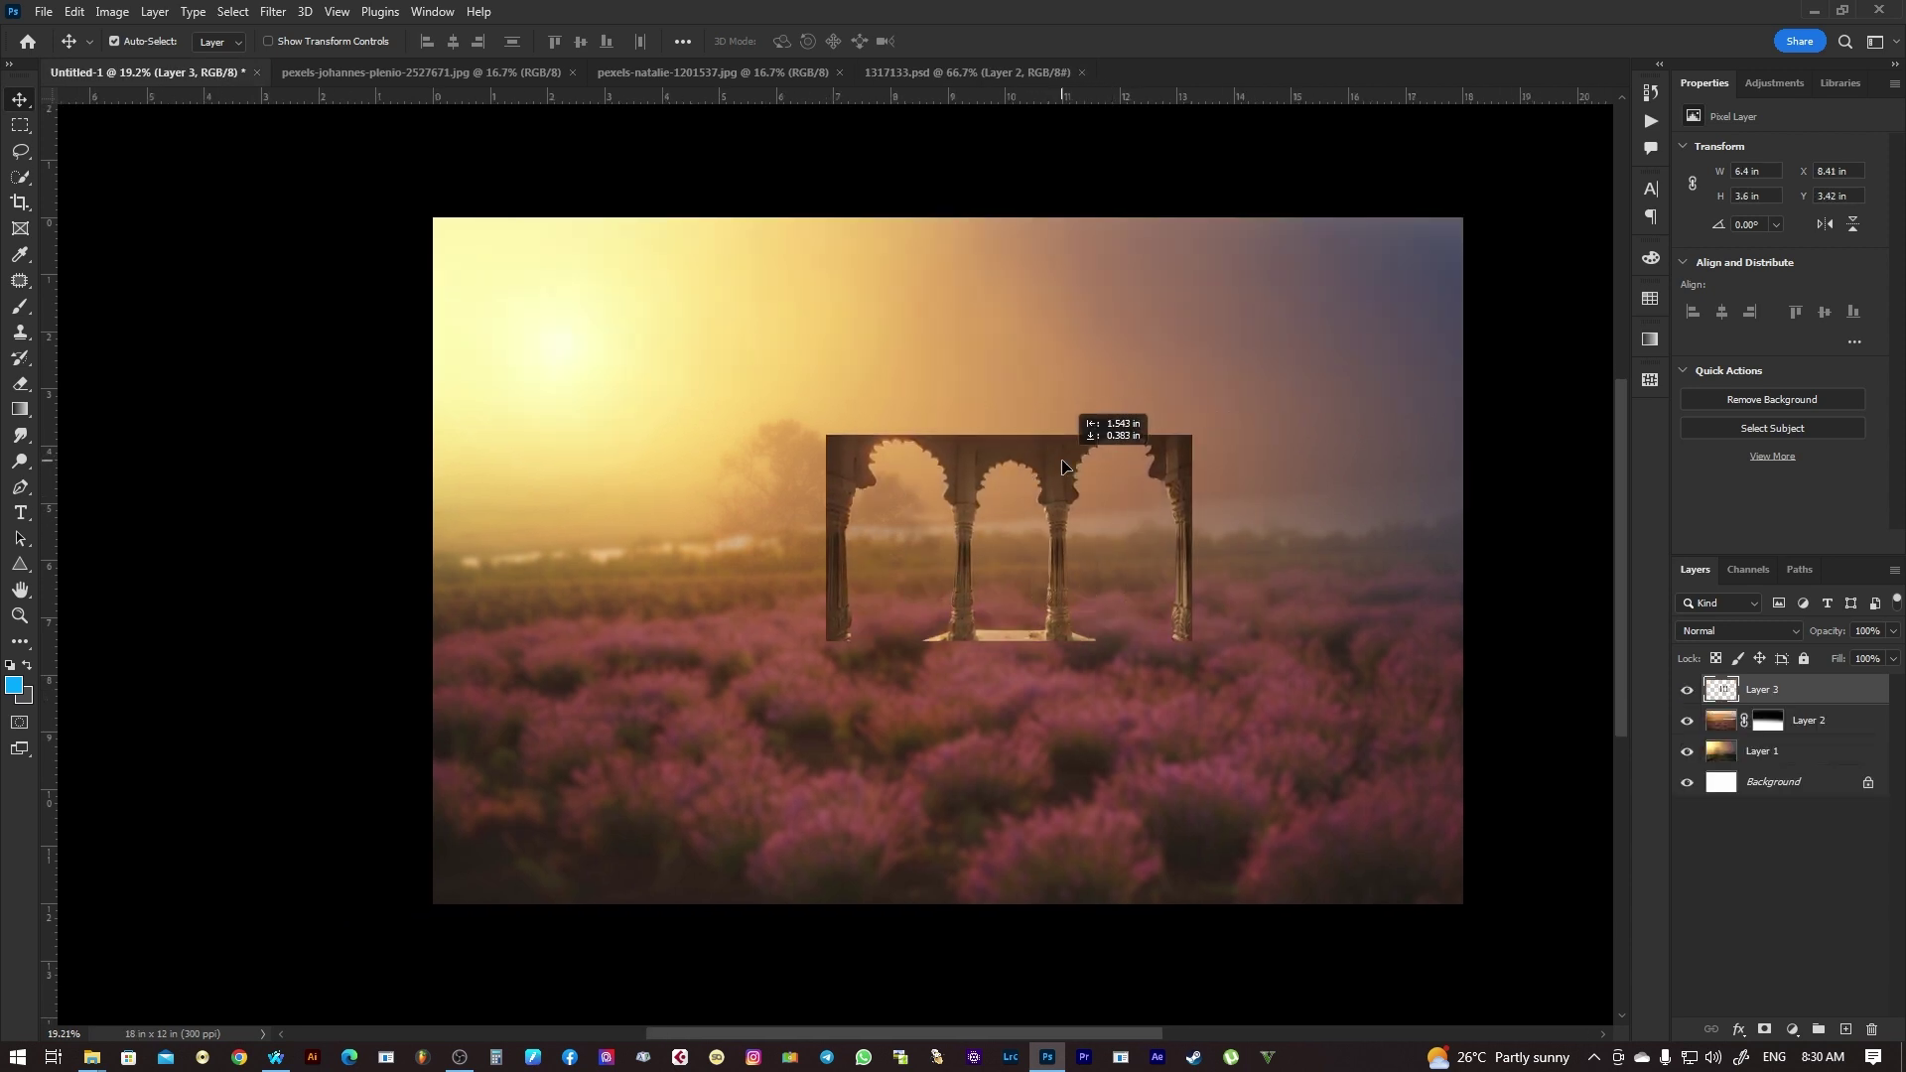
# - Free Transform the arches layer and scale it up toward the canvas edges
pyautogui.click(76, 11)
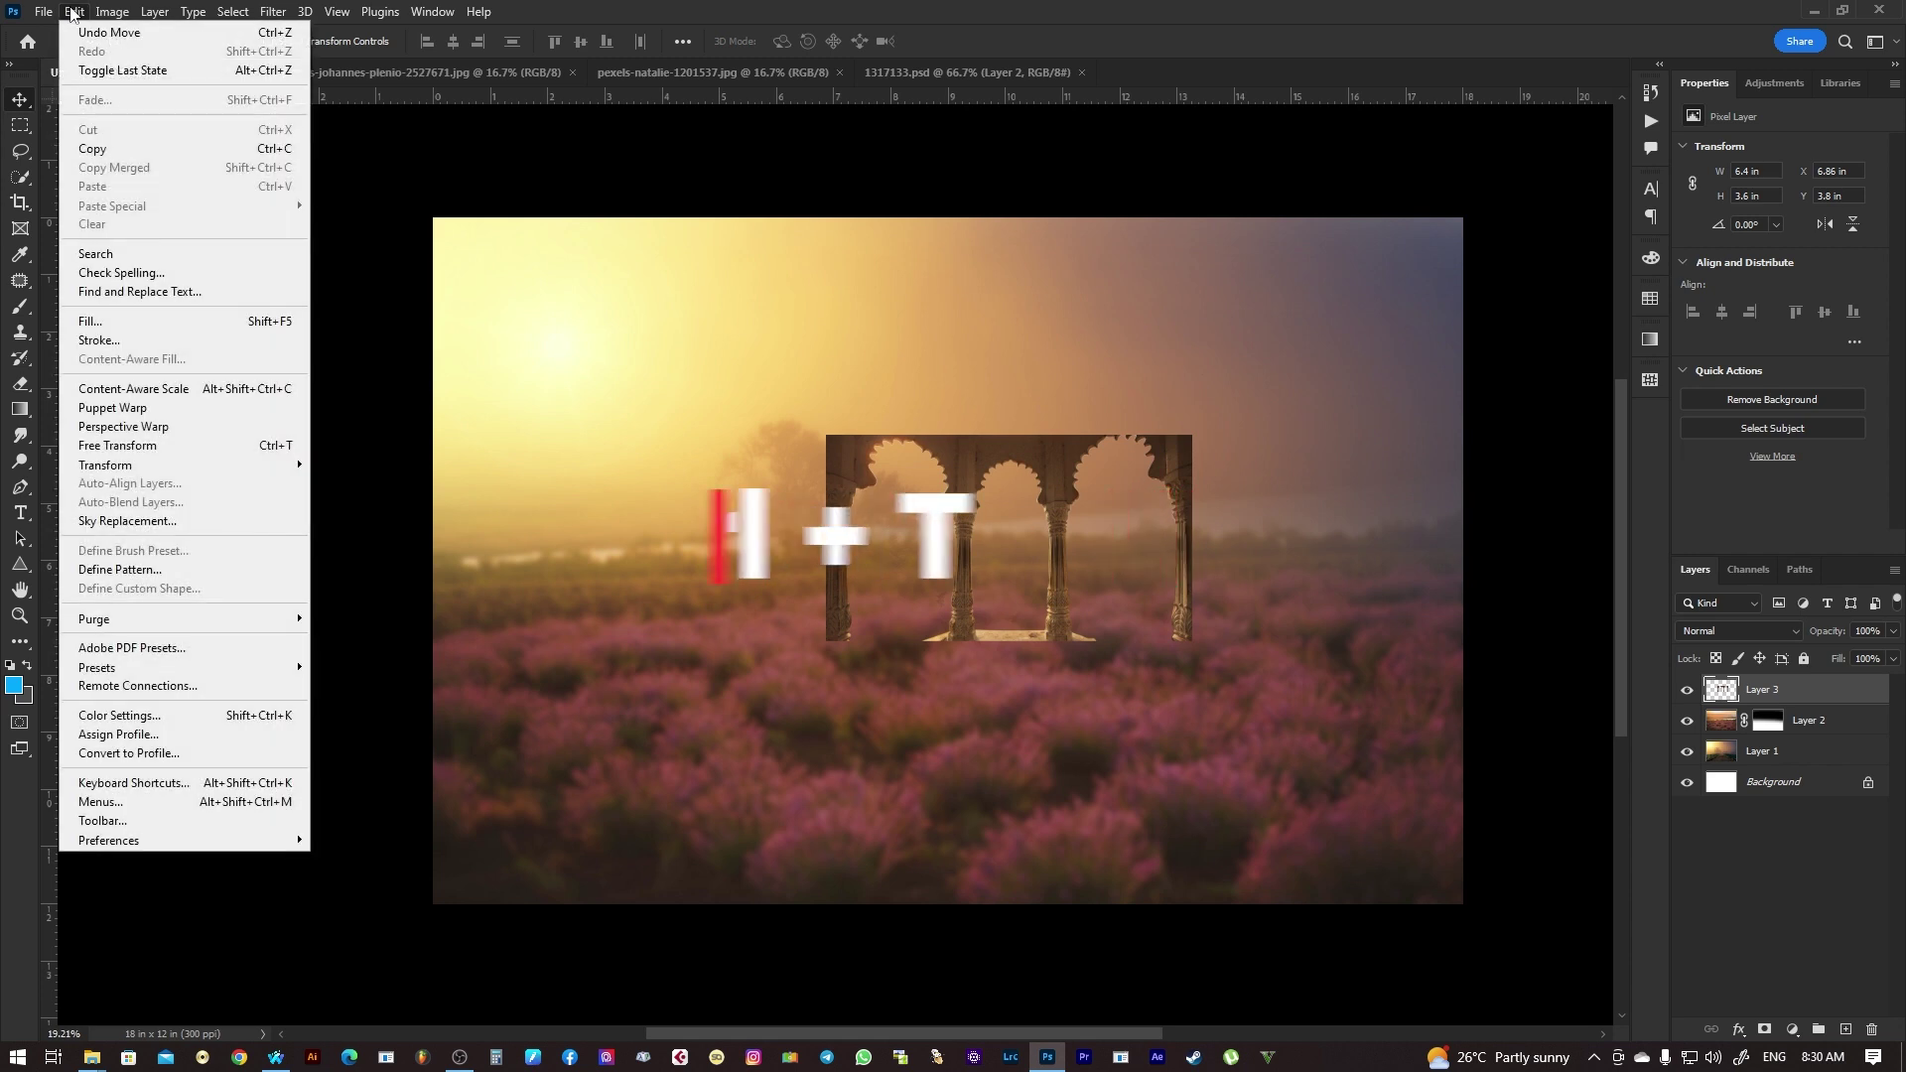
pyautogui.click(126, 453)
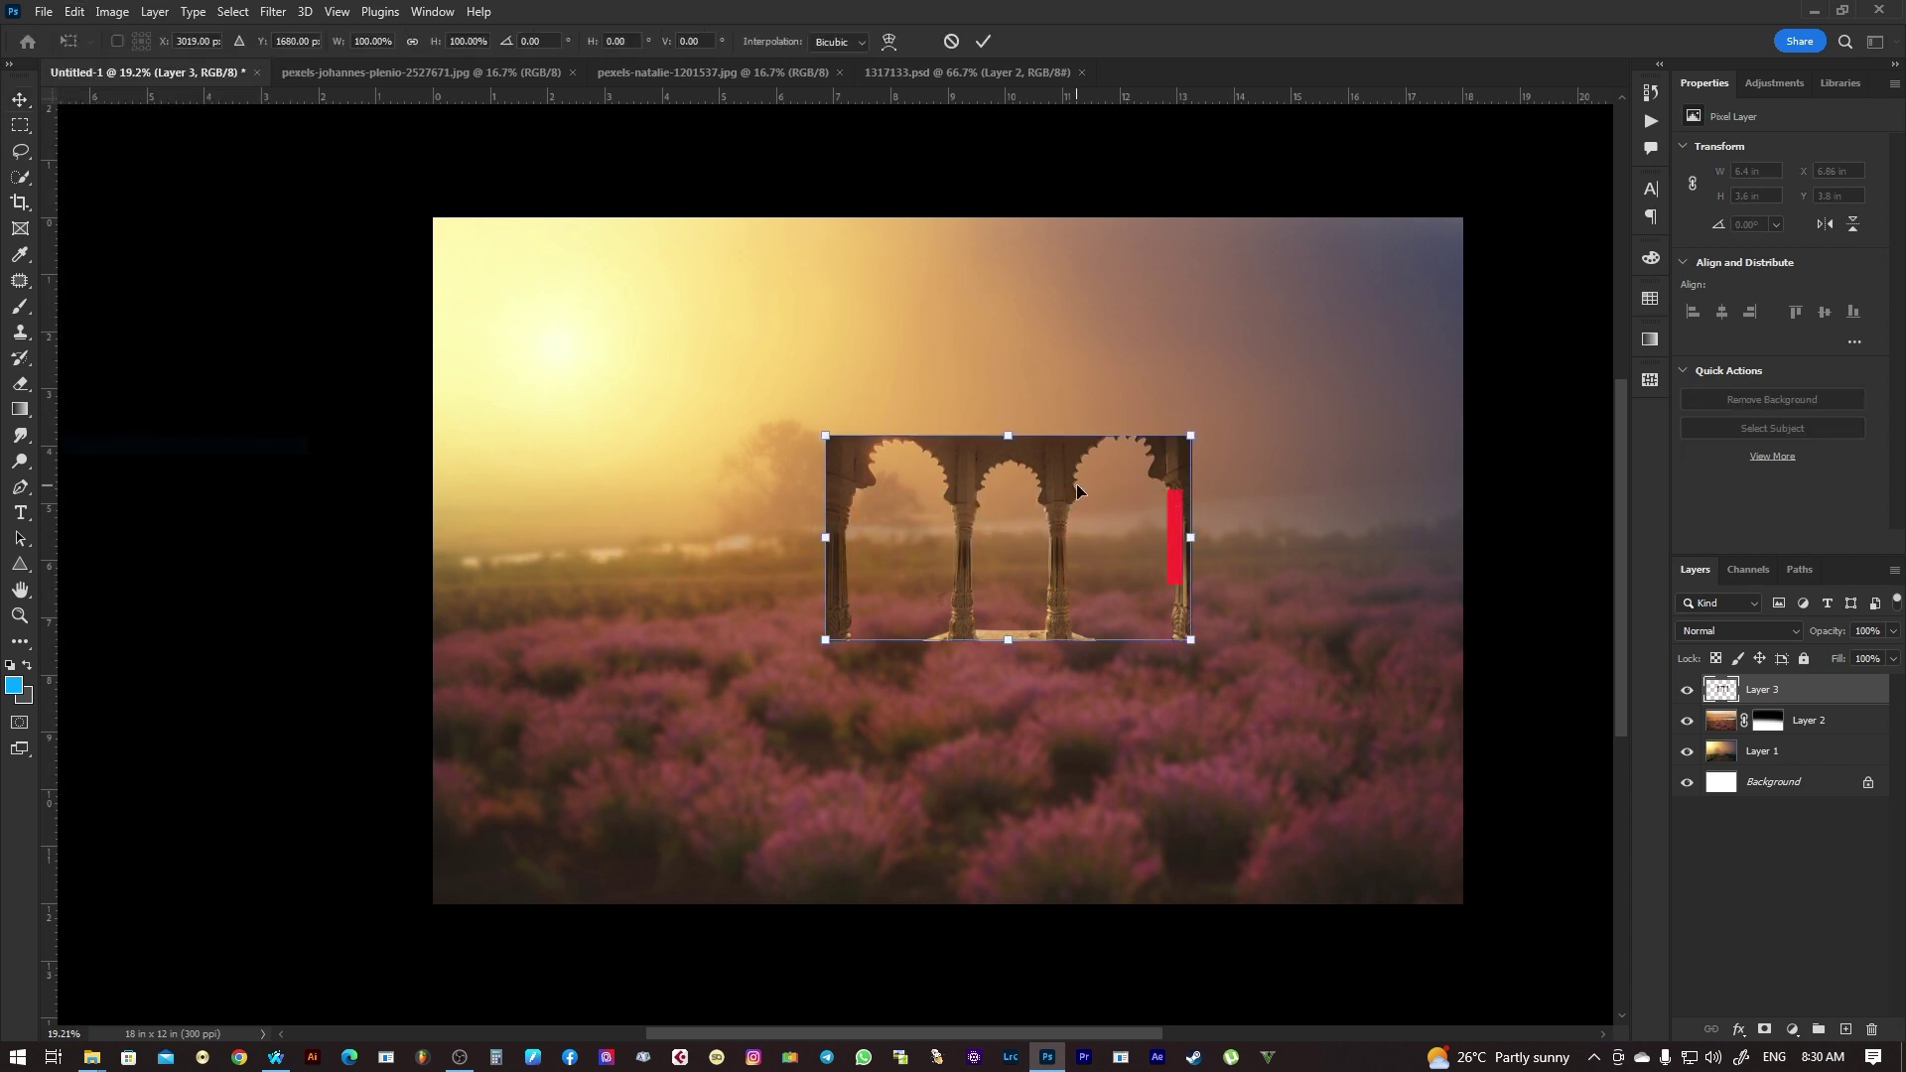
pyautogui.moveTo(1192, 435); pyautogui.dragTo(1504, 255)
pyautogui.moveTo(1063, 355); pyautogui.dragTo(967, 406)
pyautogui.moveTo(1412, 316); pyautogui.dragTo(1596, 226)
pyautogui.moveTo(1032, 288); pyautogui.dragTo(1056, 289)
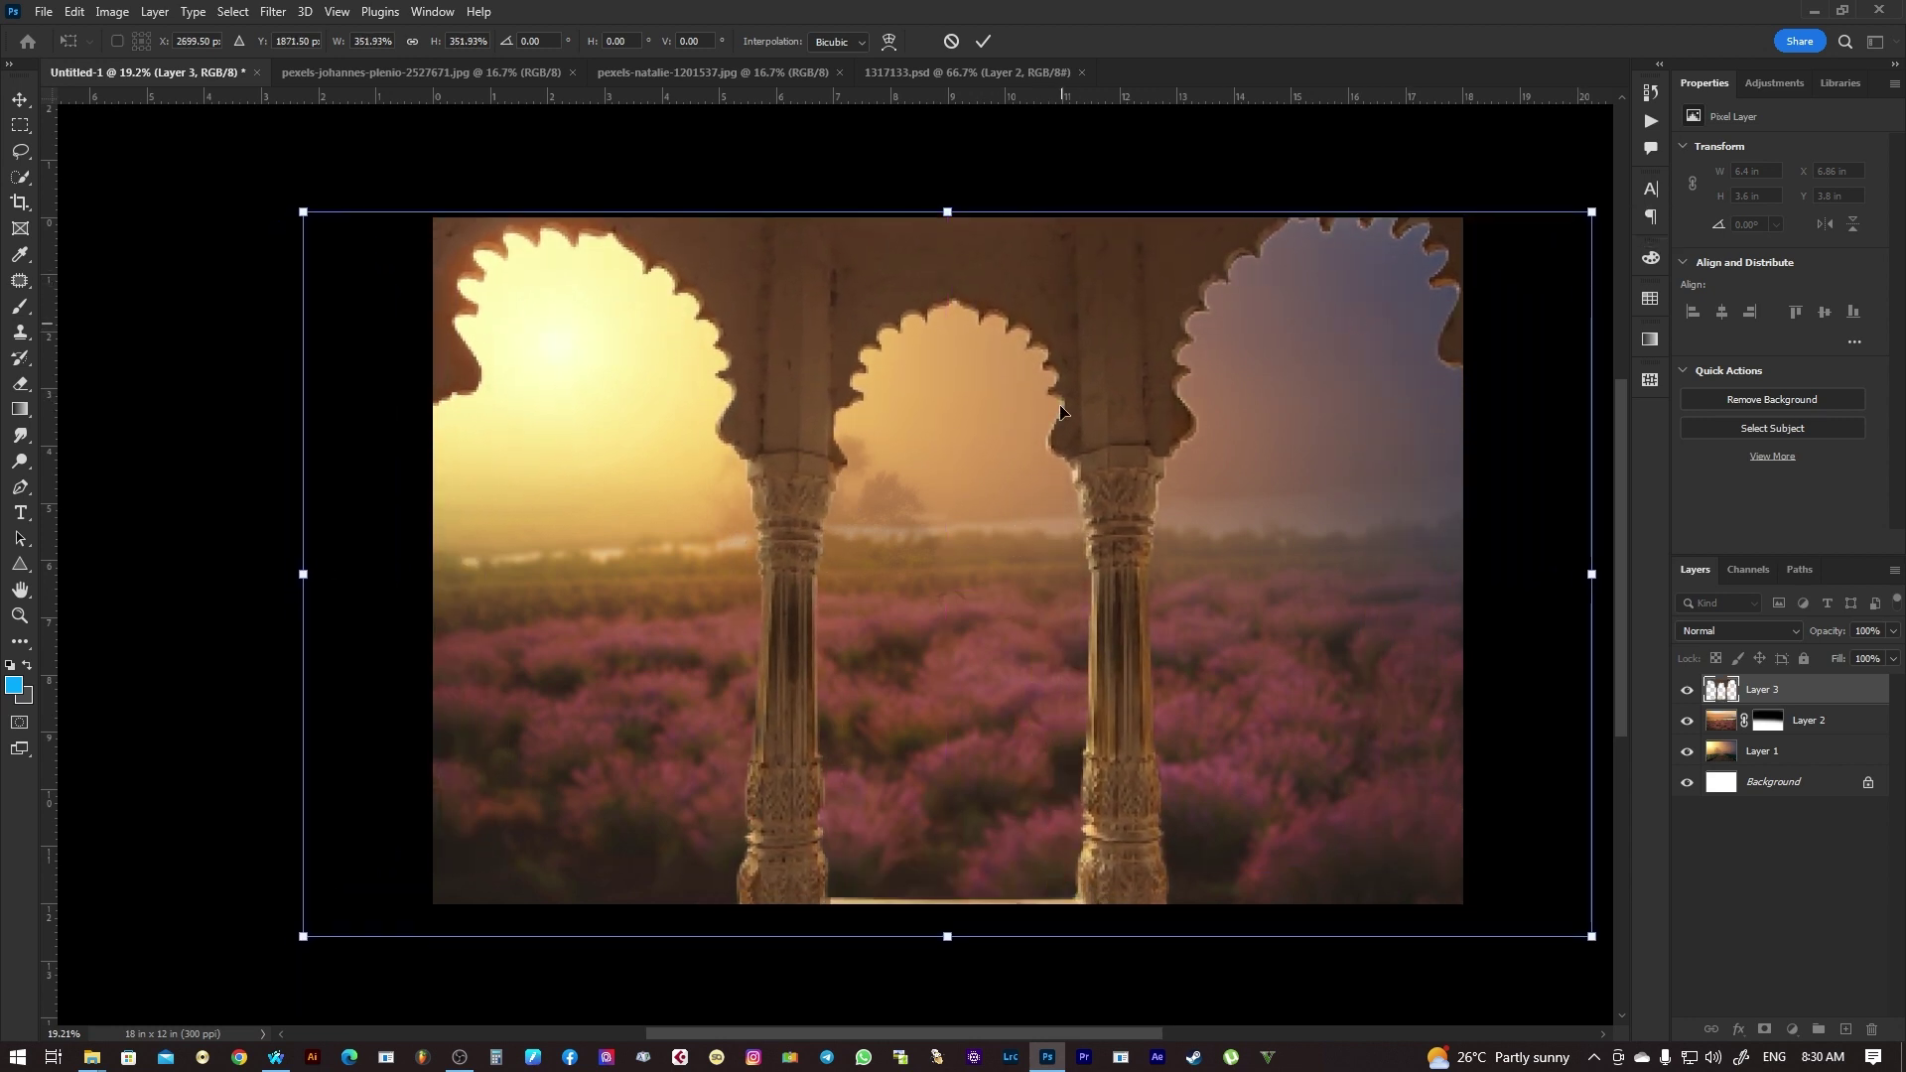
pyautogui.scroll(-1, 1022, 382)
pyautogui.keyDown('alt'); pyautogui.click(1022, 382); pyautogui.keyUp('alt')
pyautogui.moveTo(1021, 382); pyautogui.dragTo(1001, 444)
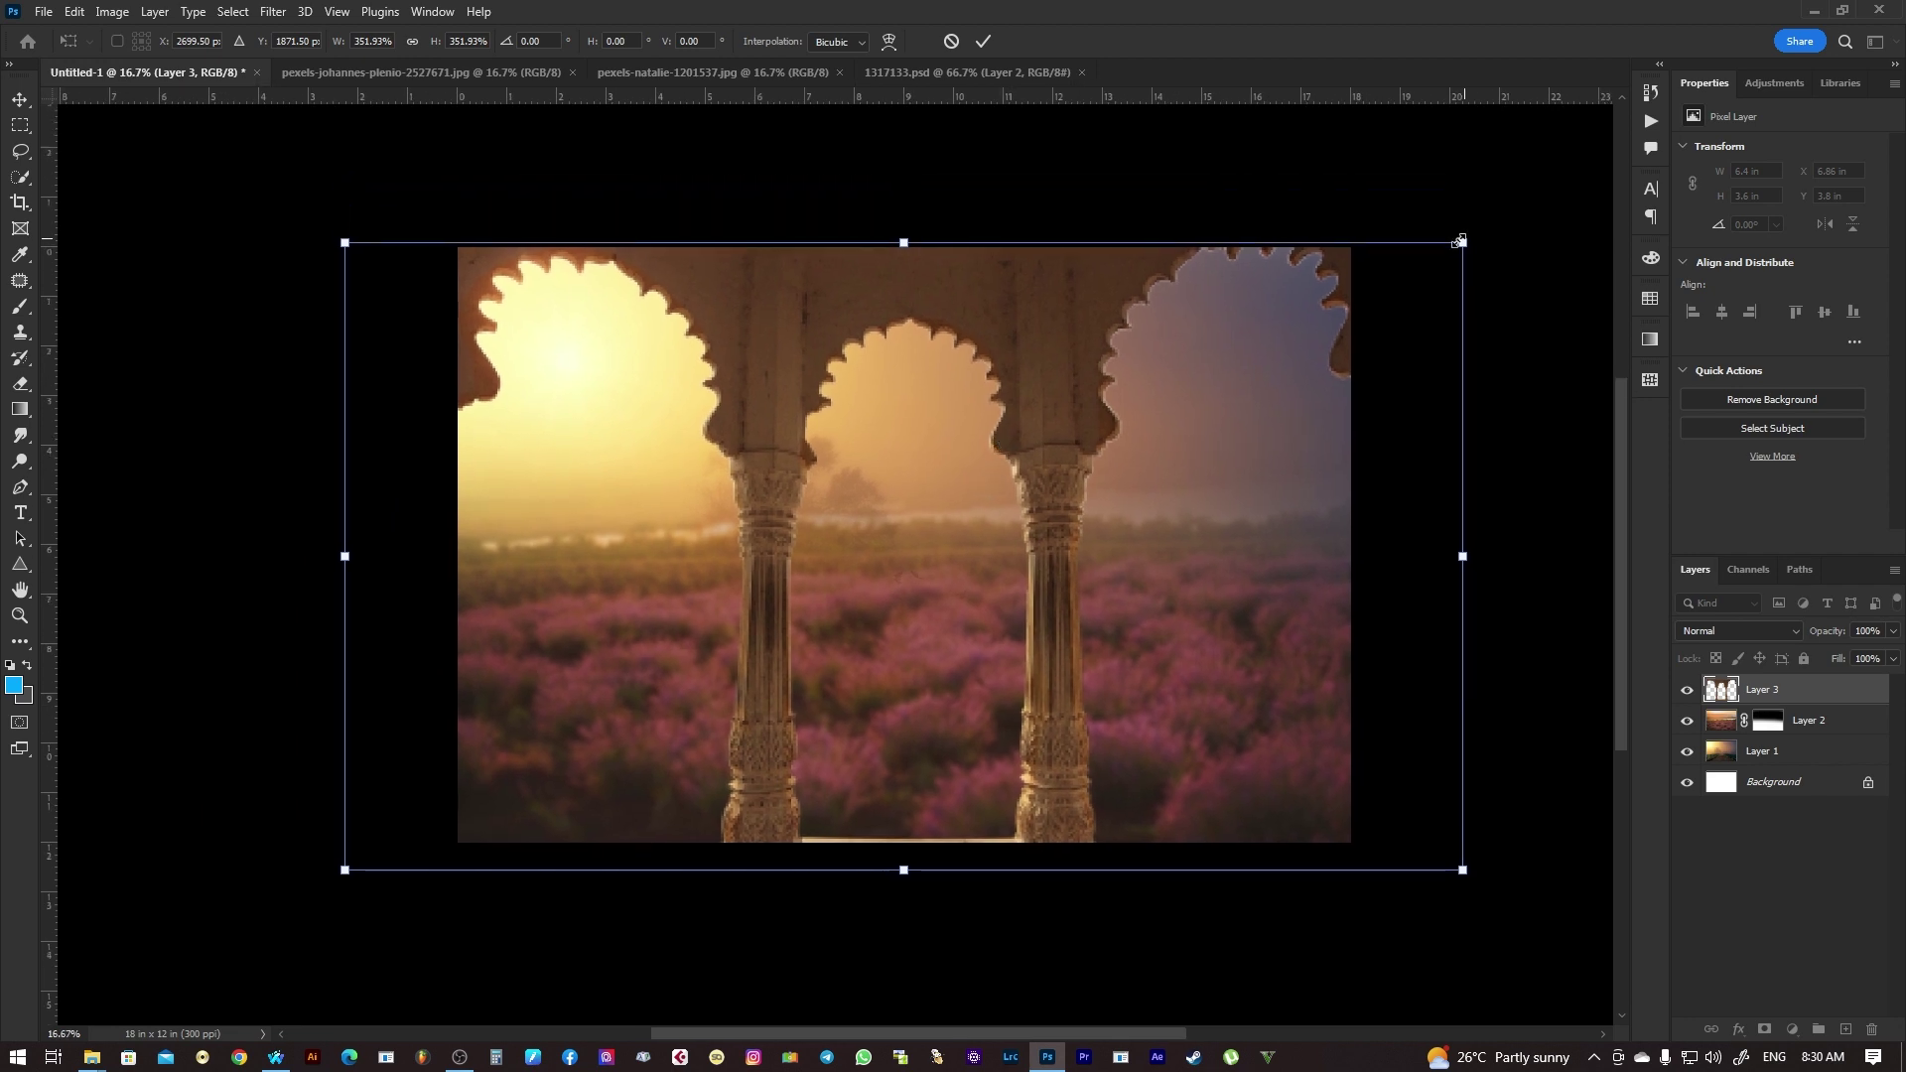
# - Fine-tune the arches' scale, commit the transform and nudge the layer up slightly
pyautogui.moveTo(1463, 242); pyautogui.dragTo(1545, 196)
pyautogui.moveTo(1166, 475); pyautogui.dragTo(1156, 462)
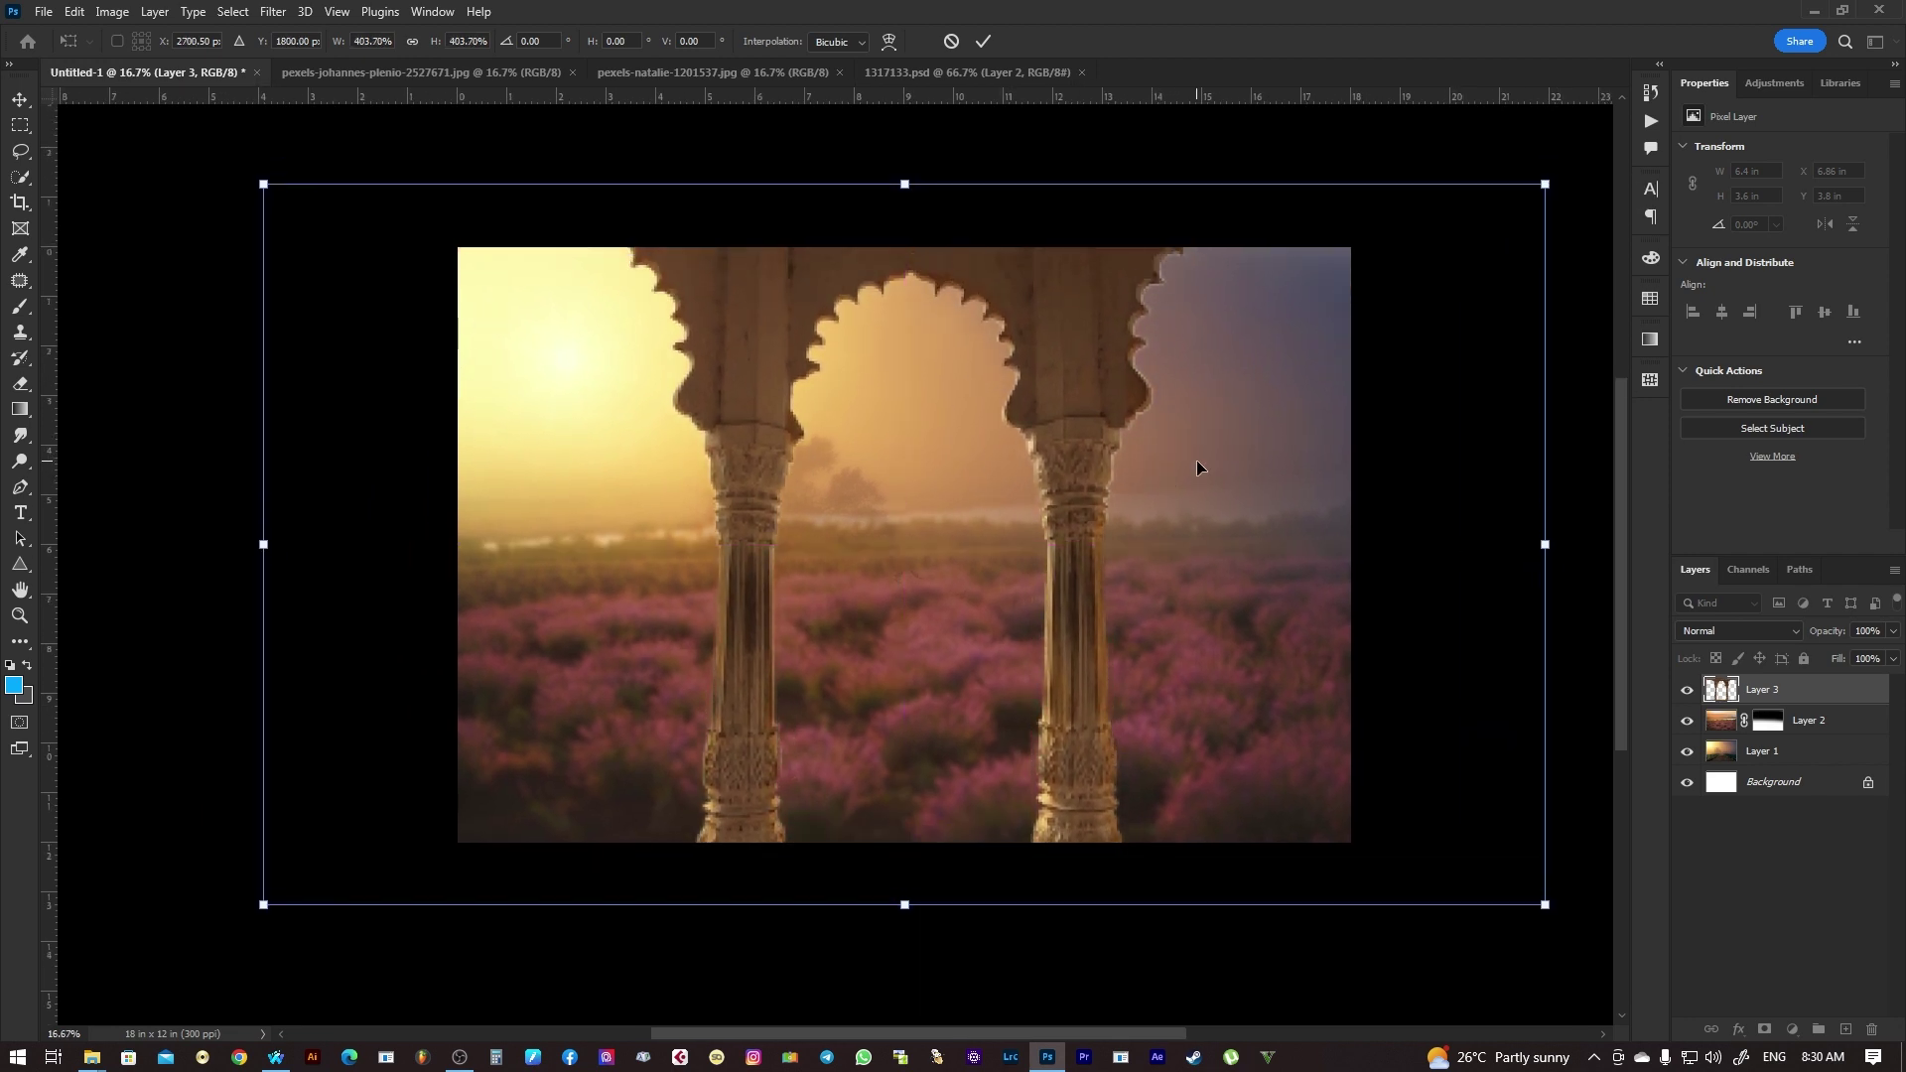
pyautogui.moveTo(1555, 544); pyautogui.dragTo(1587, 544)
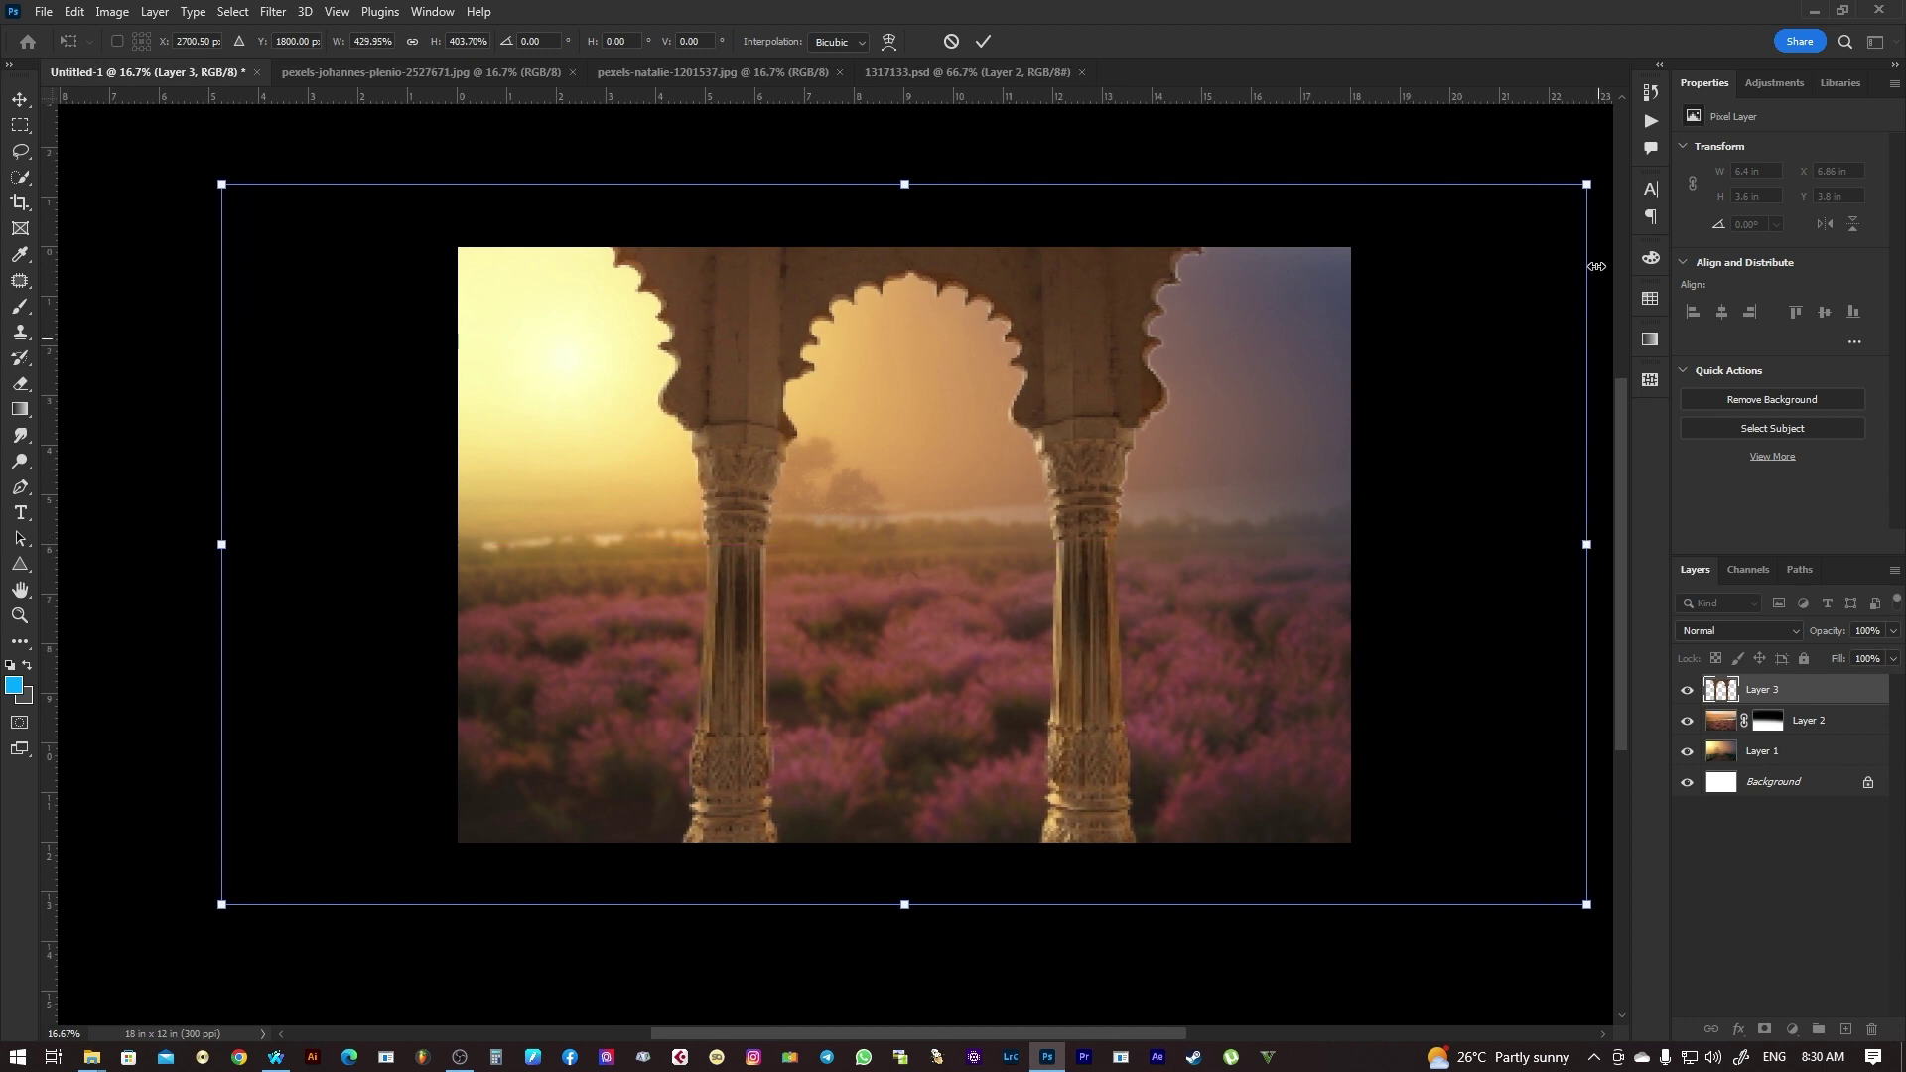
pyautogui.moveTo(1581, 189); pyautogui.dragTo(1536, 211)
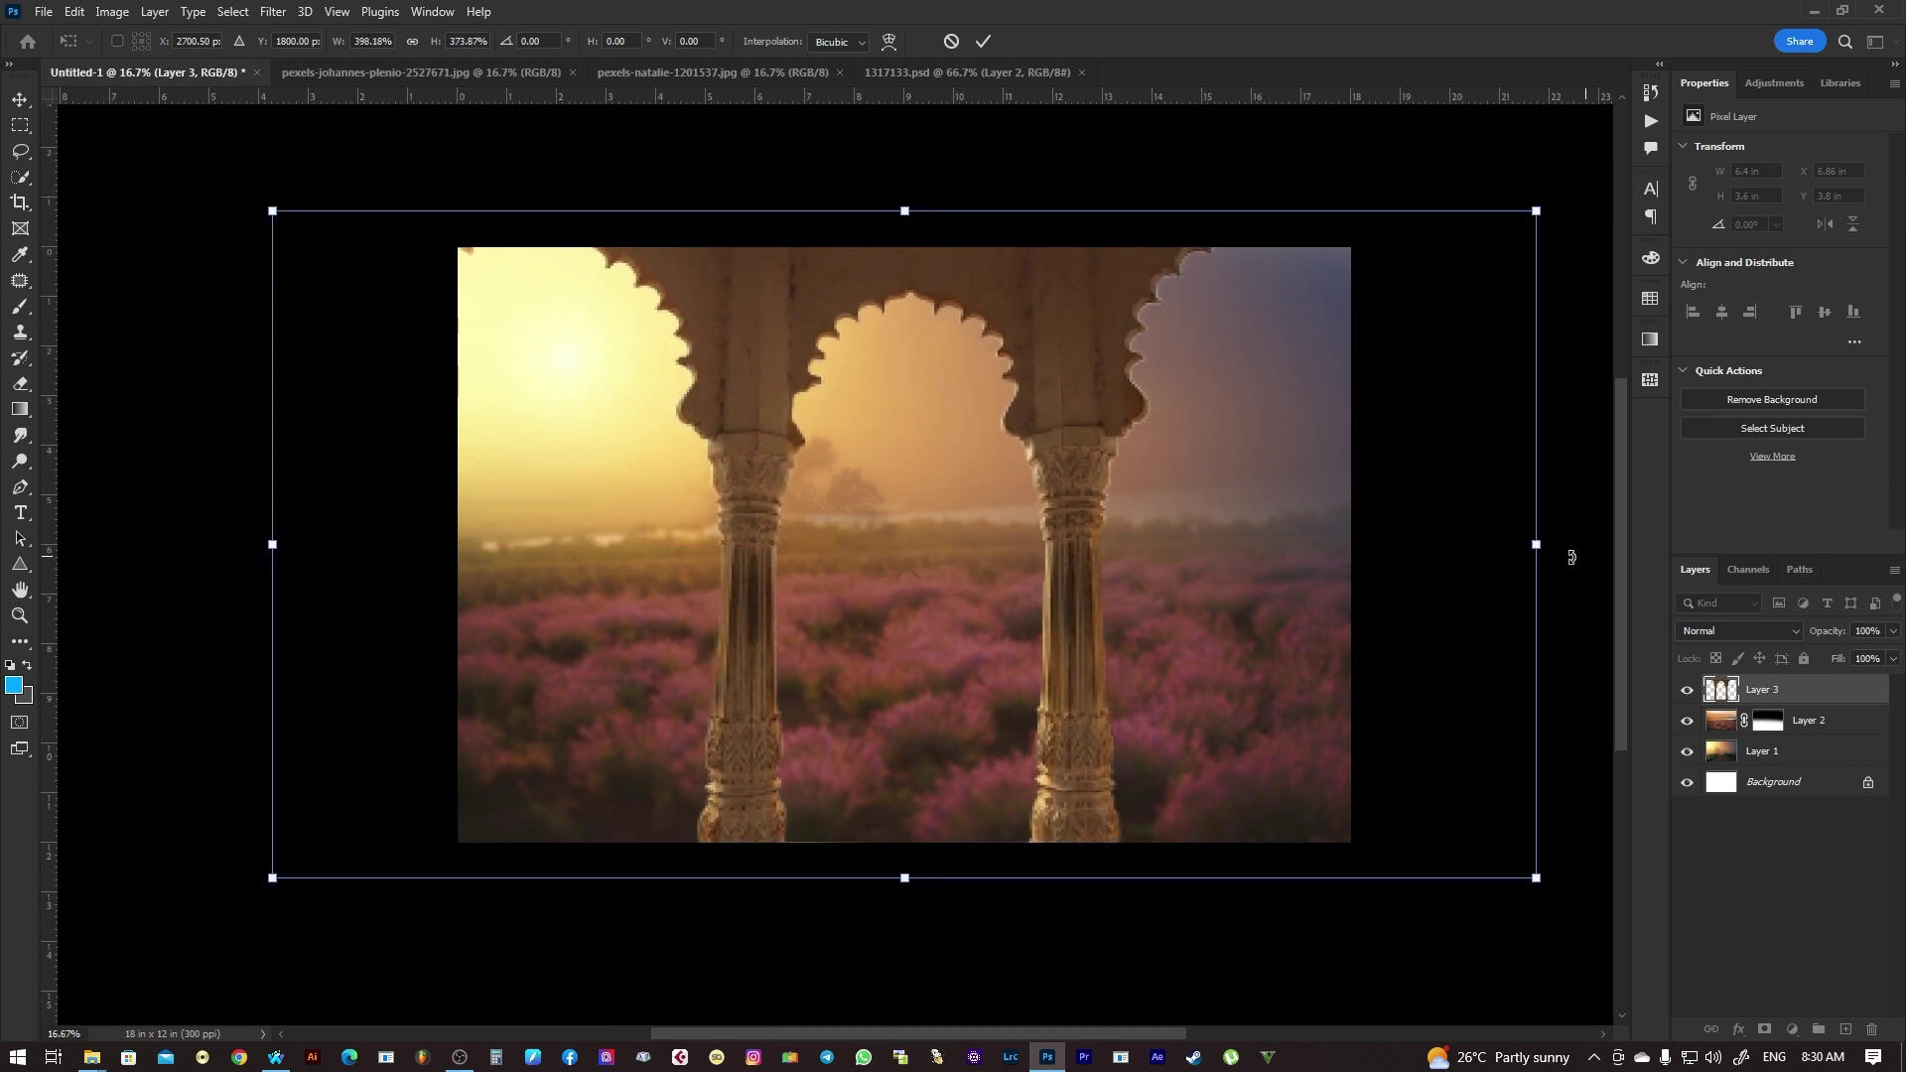
pyautogui.doubleClick(1226, 477)
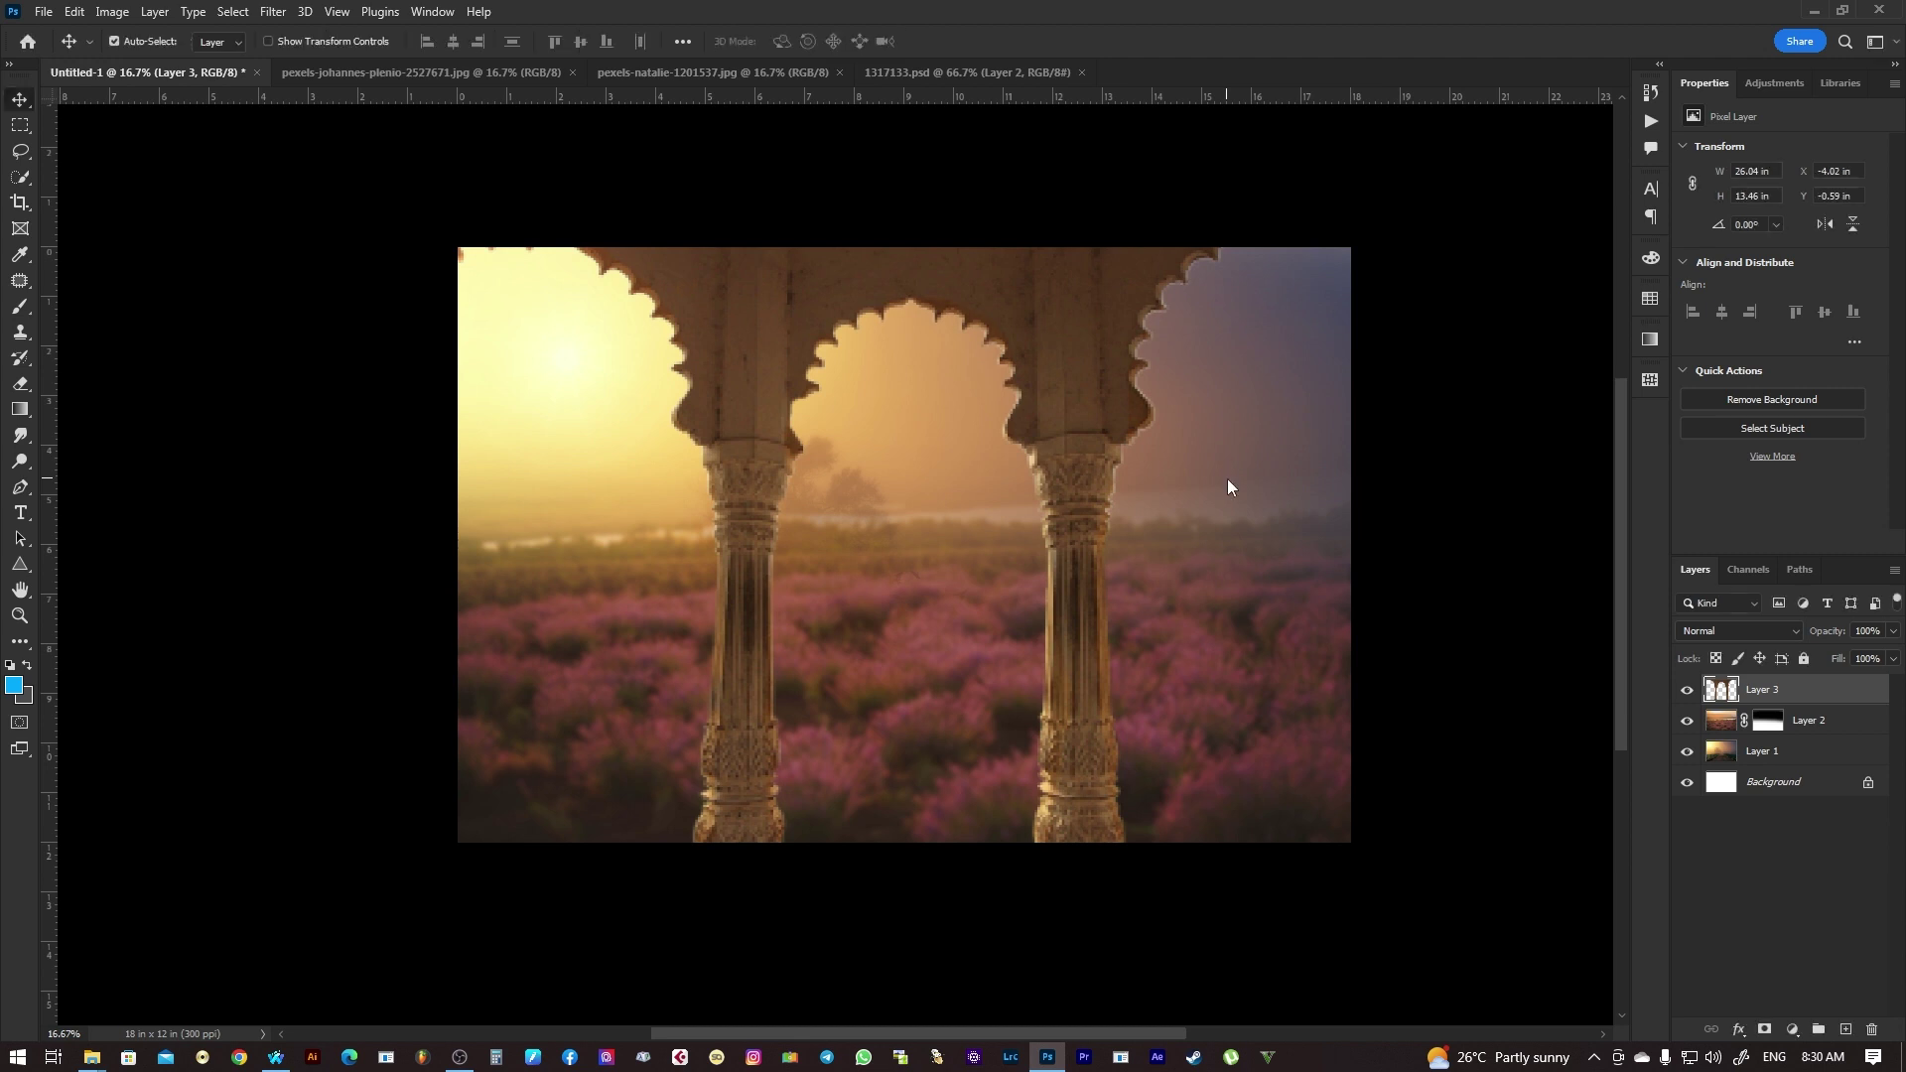
pyautogui.moveTo(1226, 477); pyautogui.dragTo(1216, 472)
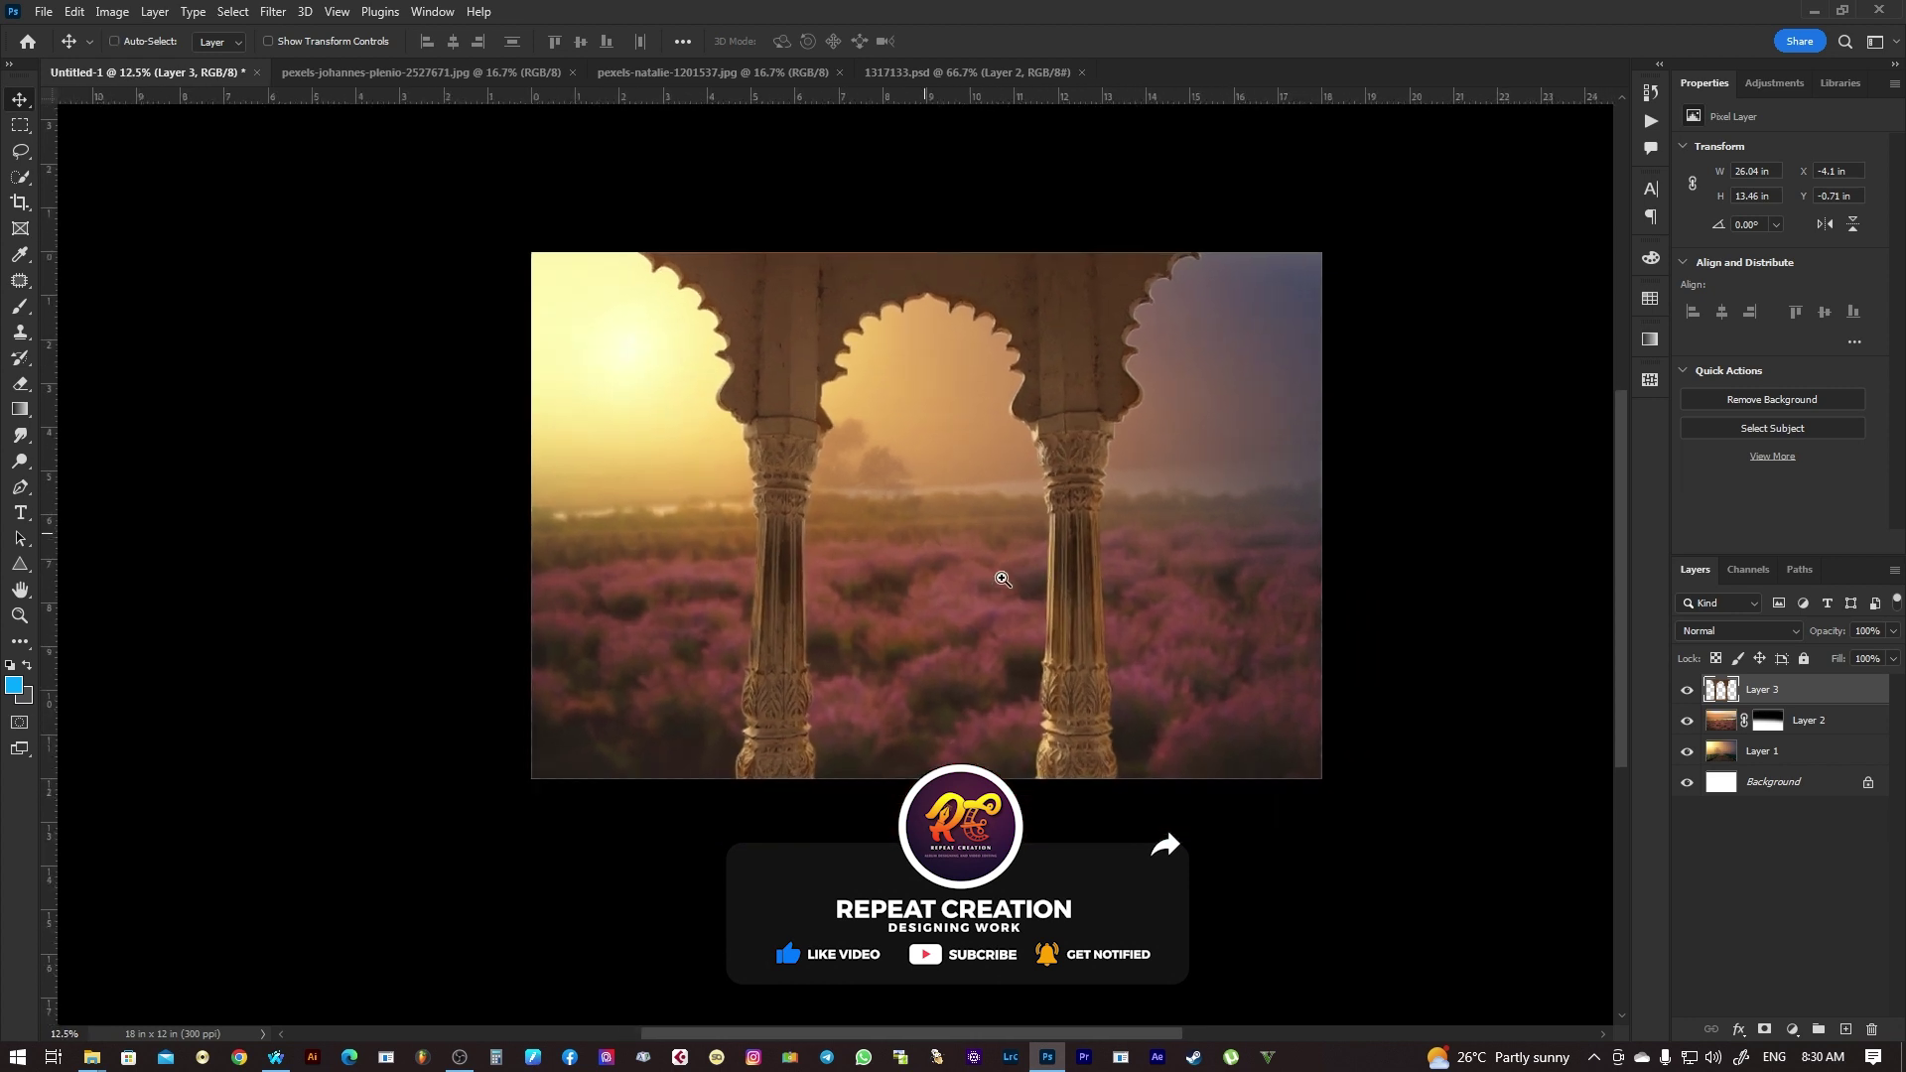
# - Drag the cut-out bride layer from her PSD toward the palace composite
pyautogui.scroll(5, 1008, 579)
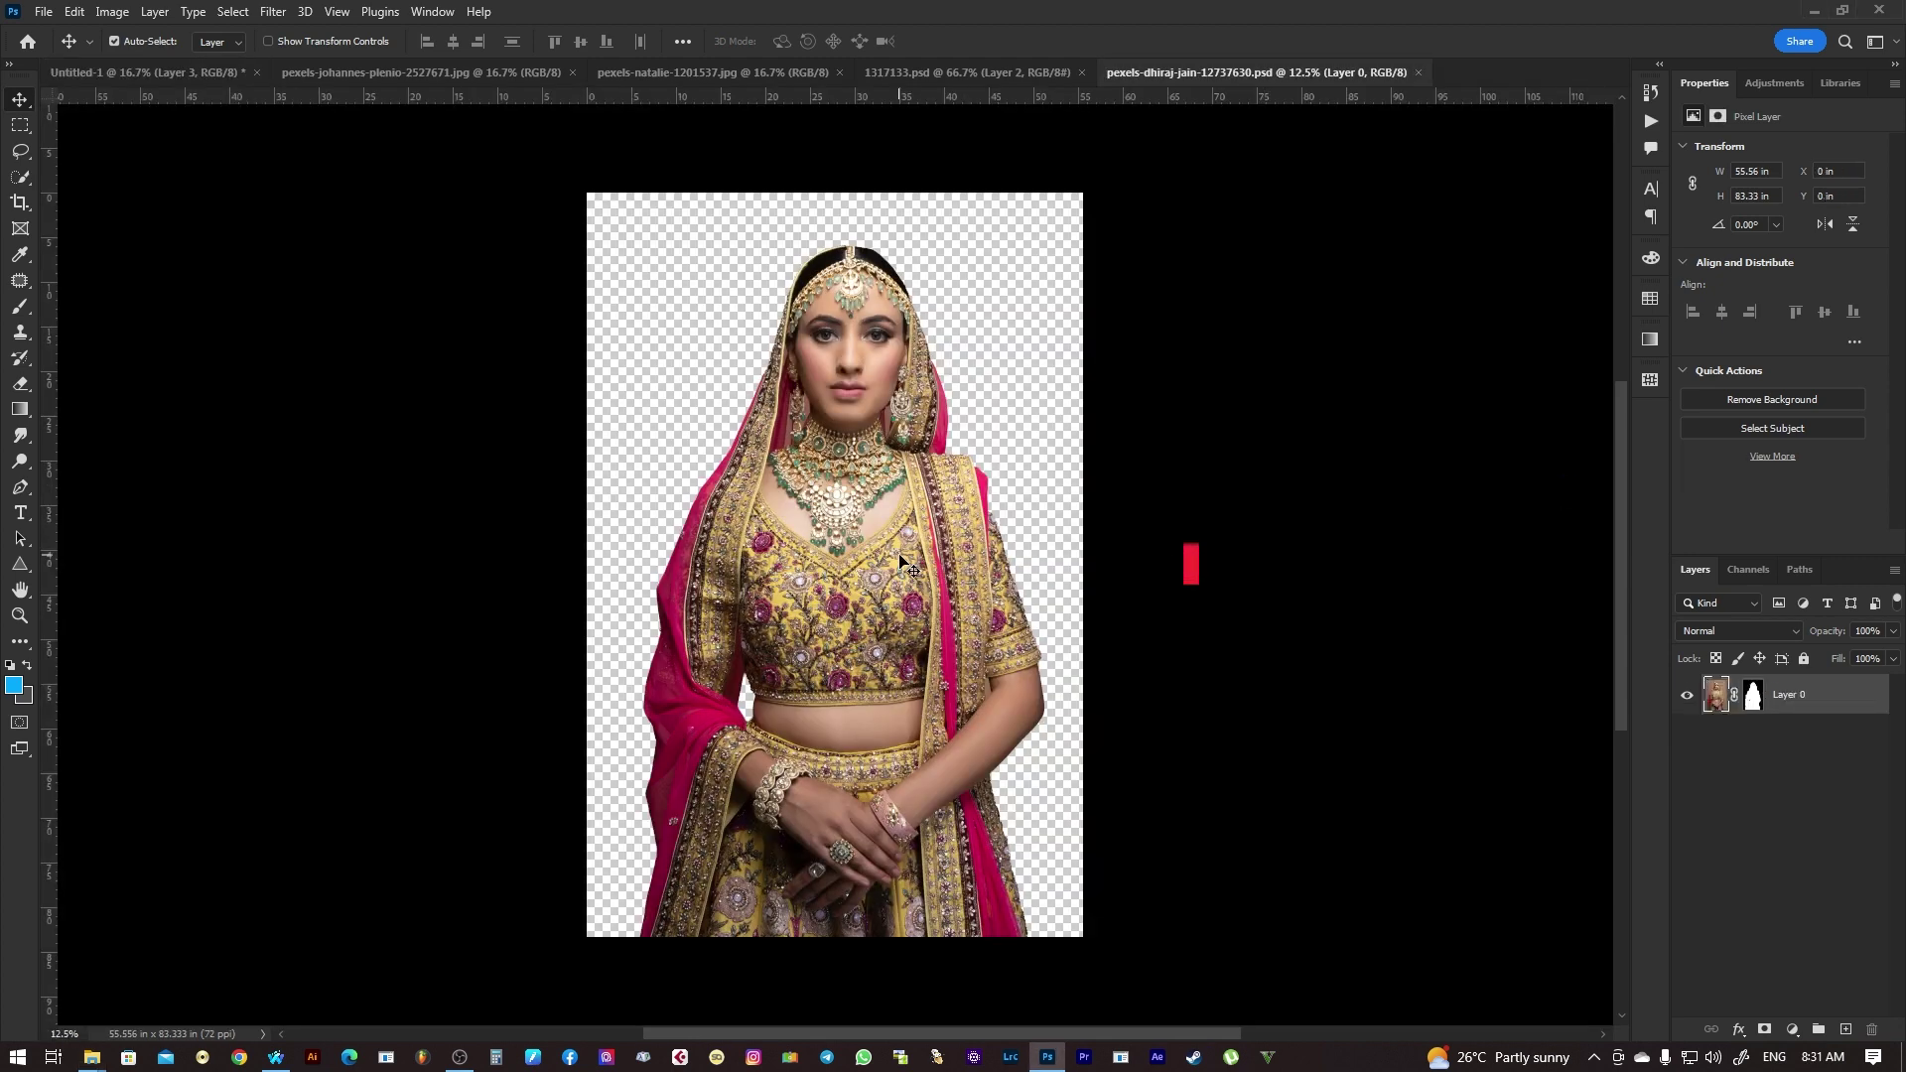
pyautogui.moveTo(904, 546)
pyautogui.mouseDown()
pyautogui.moveTo(305, 241)
pyautogui.moveTo(849, 776)
pyautogui.mouseUp()
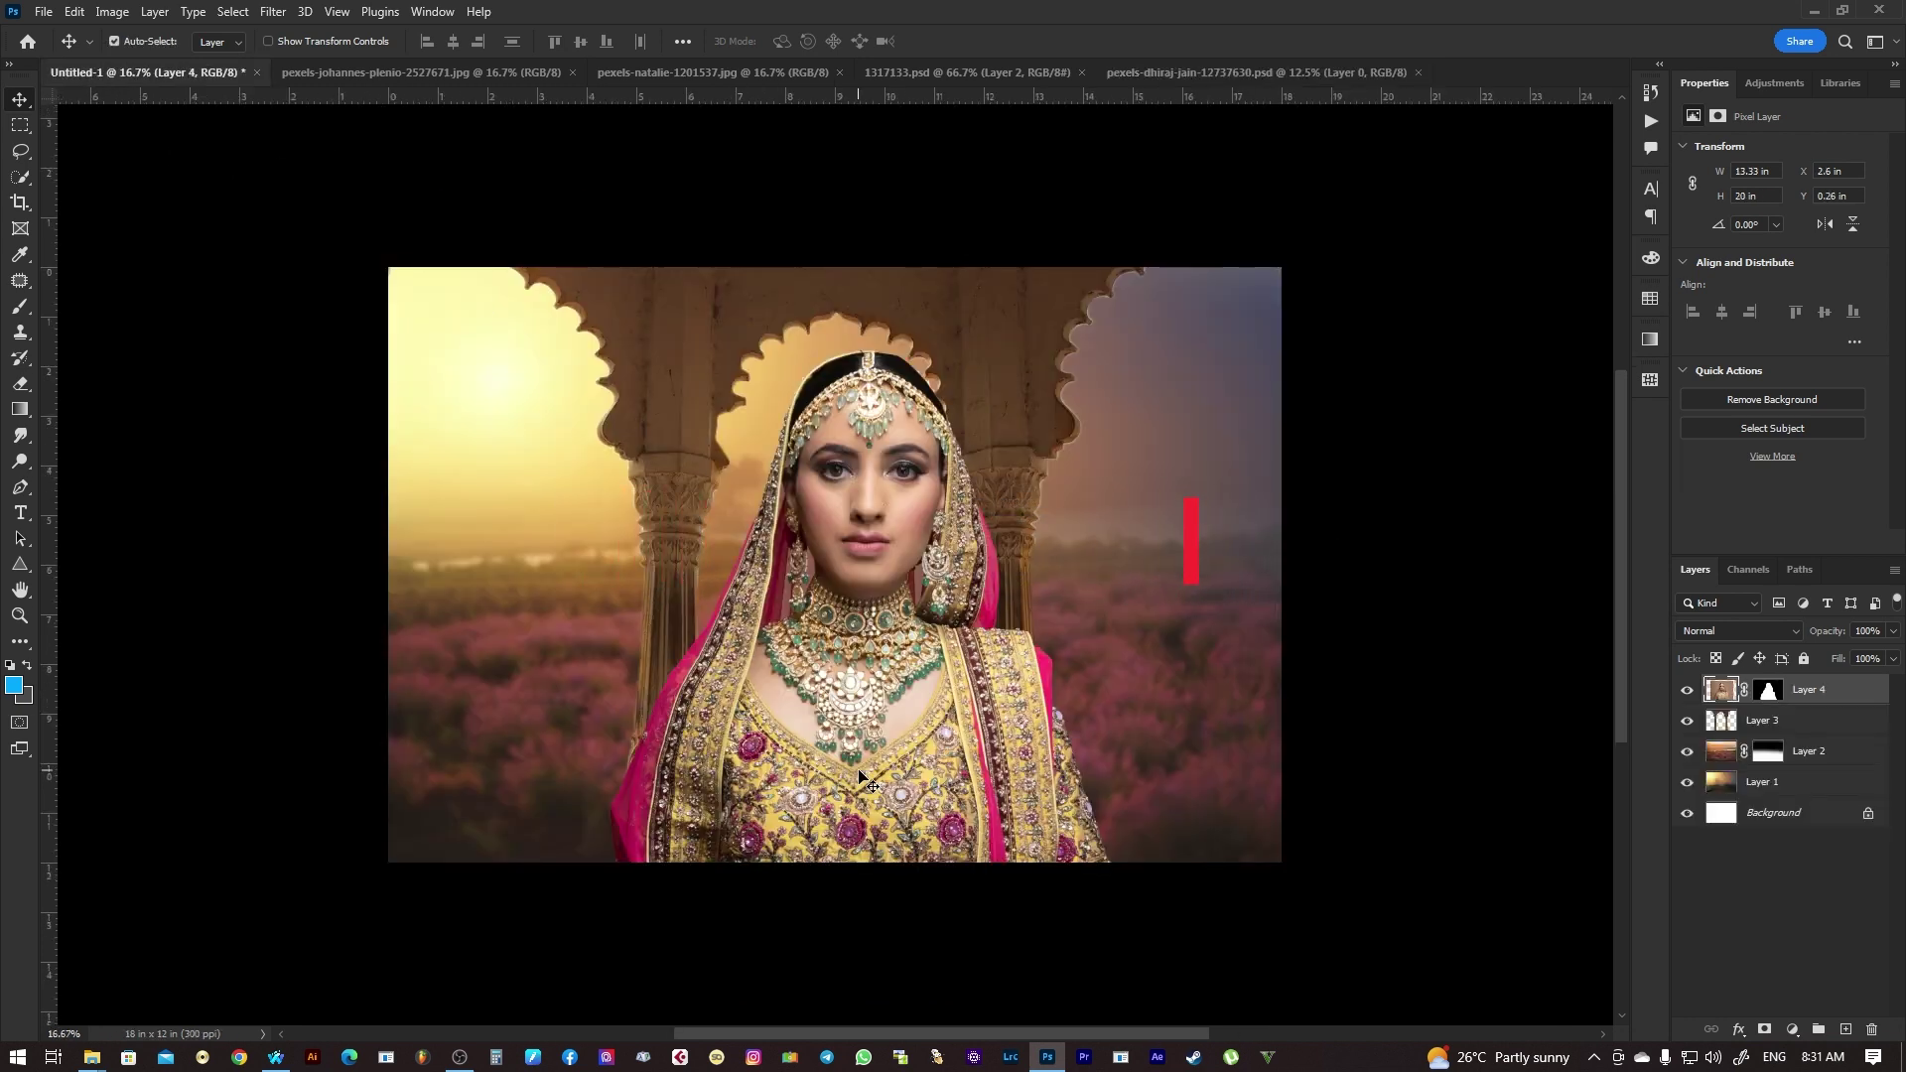
# - Scale the bride to about 43% and seat her under the centre arch at the bottom edge
pyautogui.click(75, 12)
pyautogui.click(131, 442)
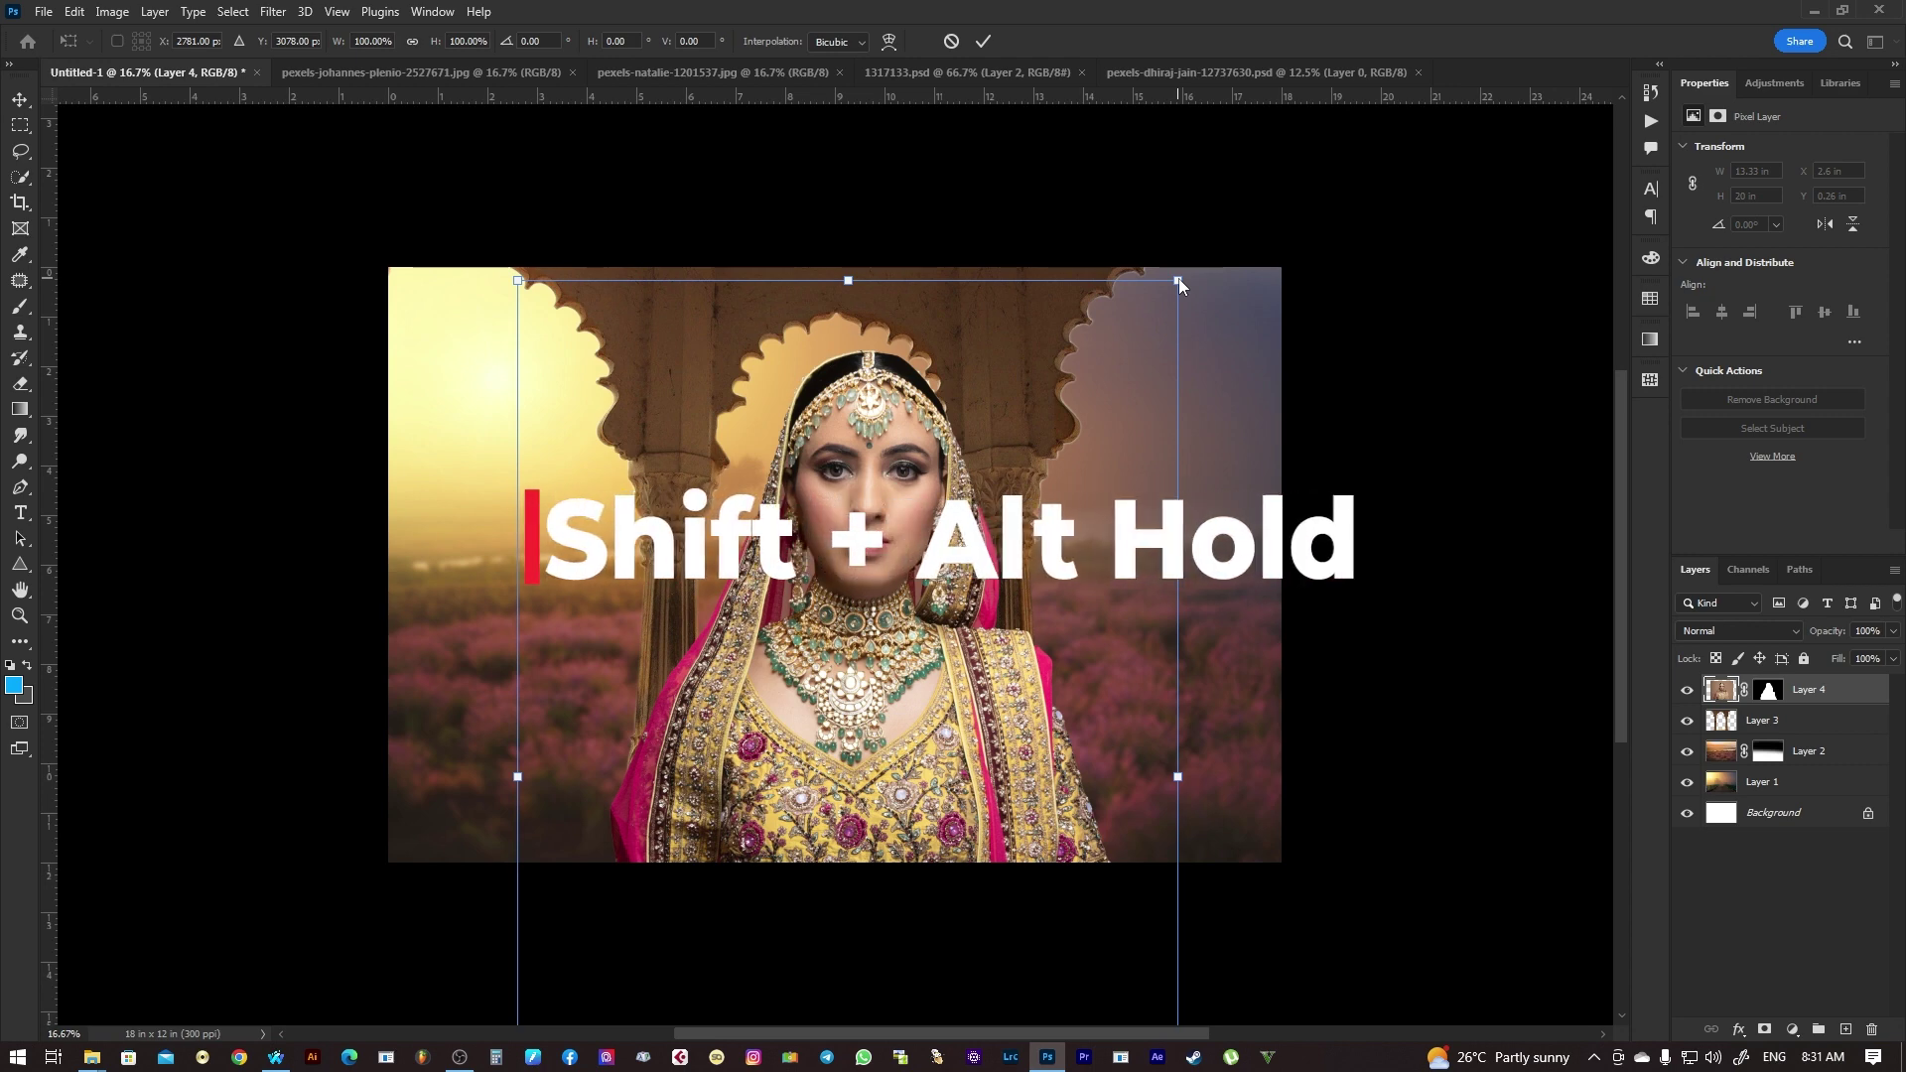
pyautogui.moveTo(1178, 281); pyautogui.dragTo(1006, 541)
pyautogui.moveTo(899, 777); pyautogui.dragTo(881, 628)
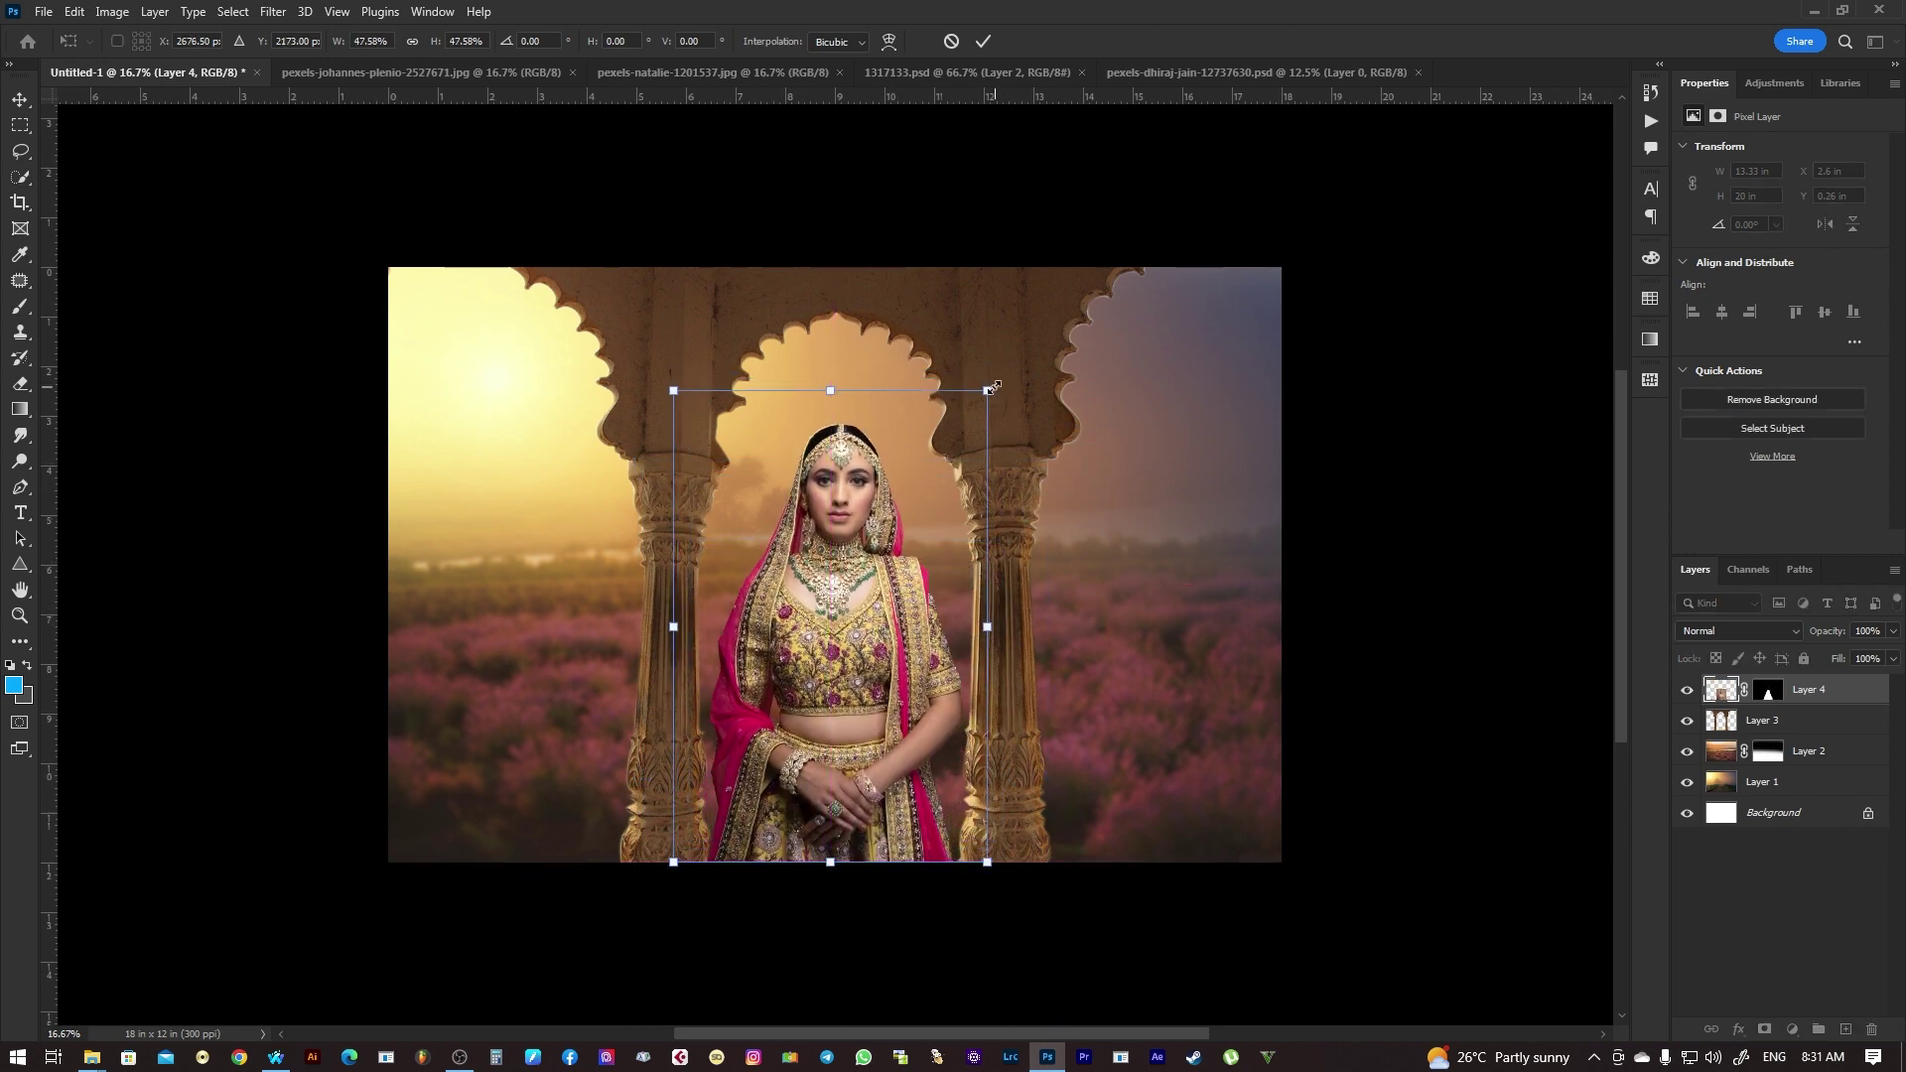
pyautogui.moveTo(994, 387); pyautogui.dragTo(972, 413)
pyautogui.moveTo(856, 602); pyautogui.dragTo(856, 625)
pyautogui.press('Return')
pyautogui.press('Tab')
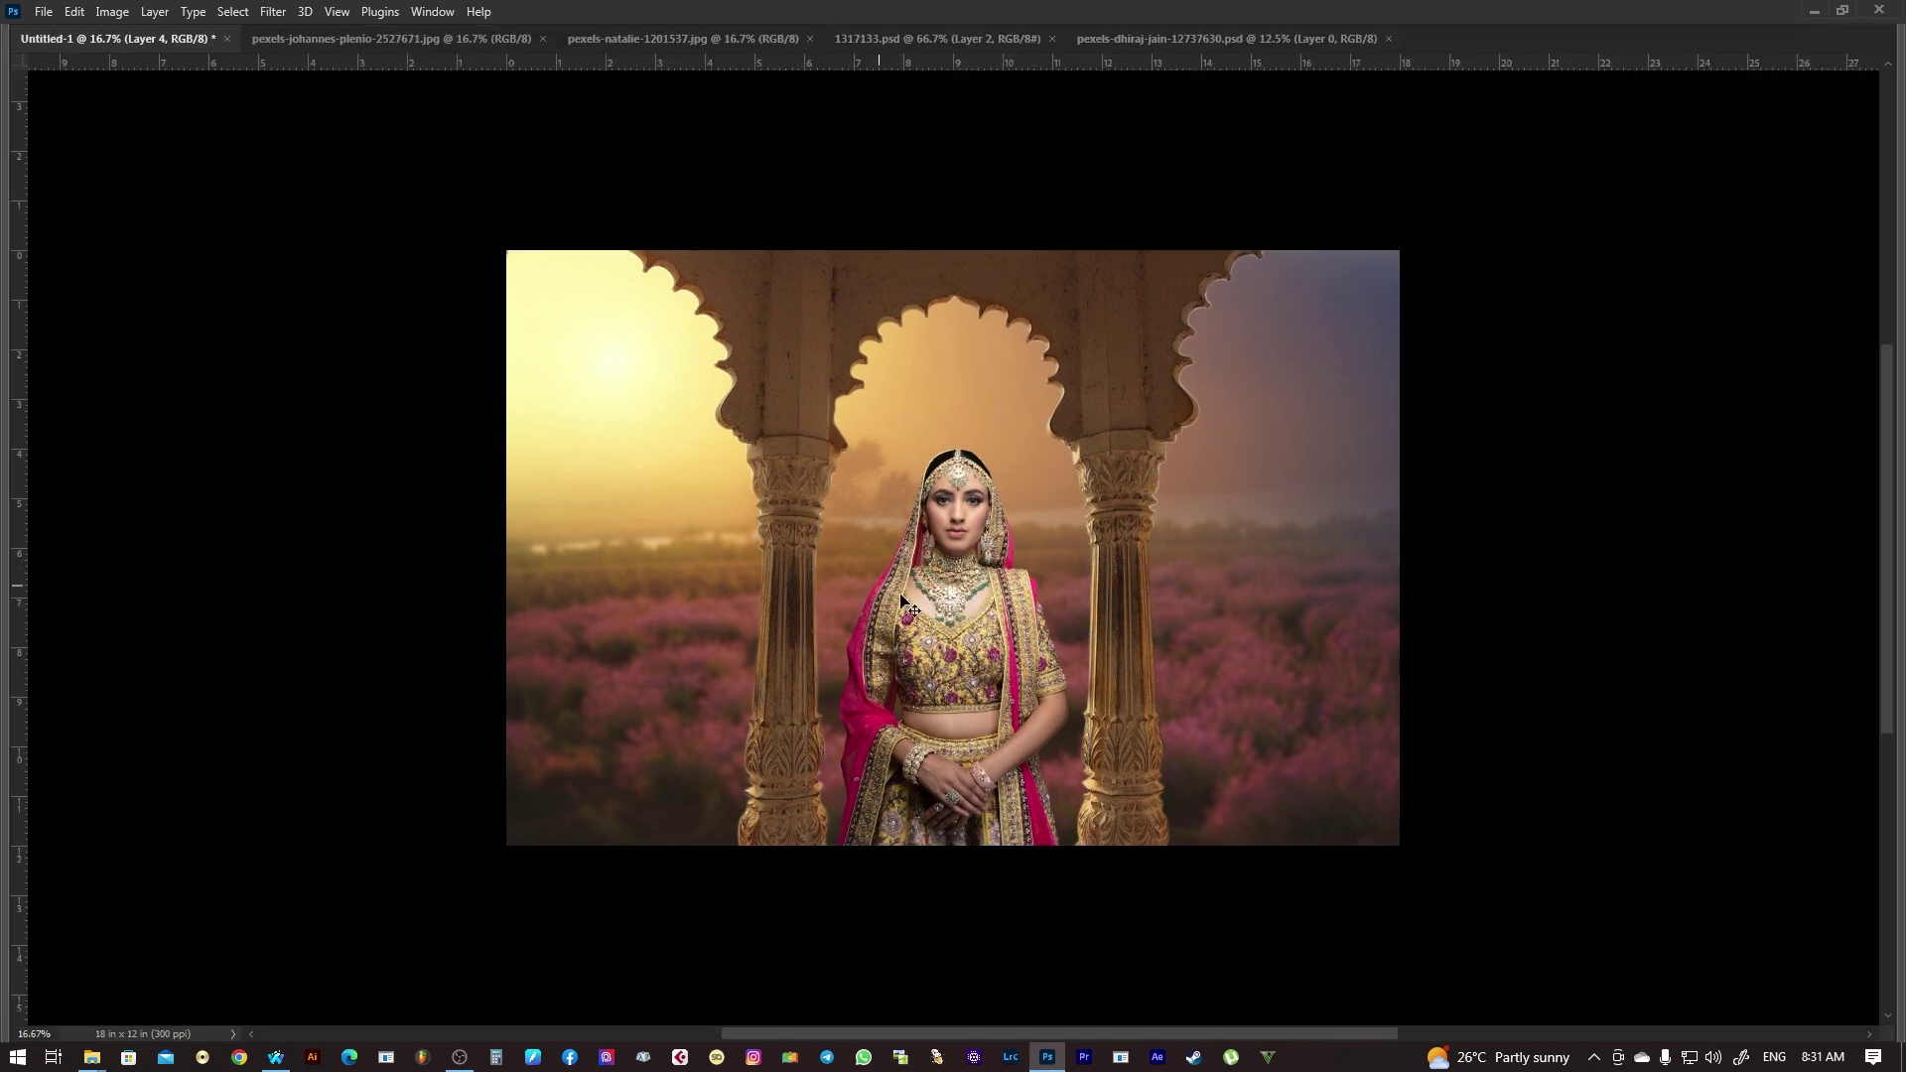
# - Preview the composite full screen, then restore the panels
pyautogui.hotkey('ctrl', '+')
pyautogui.press('f')
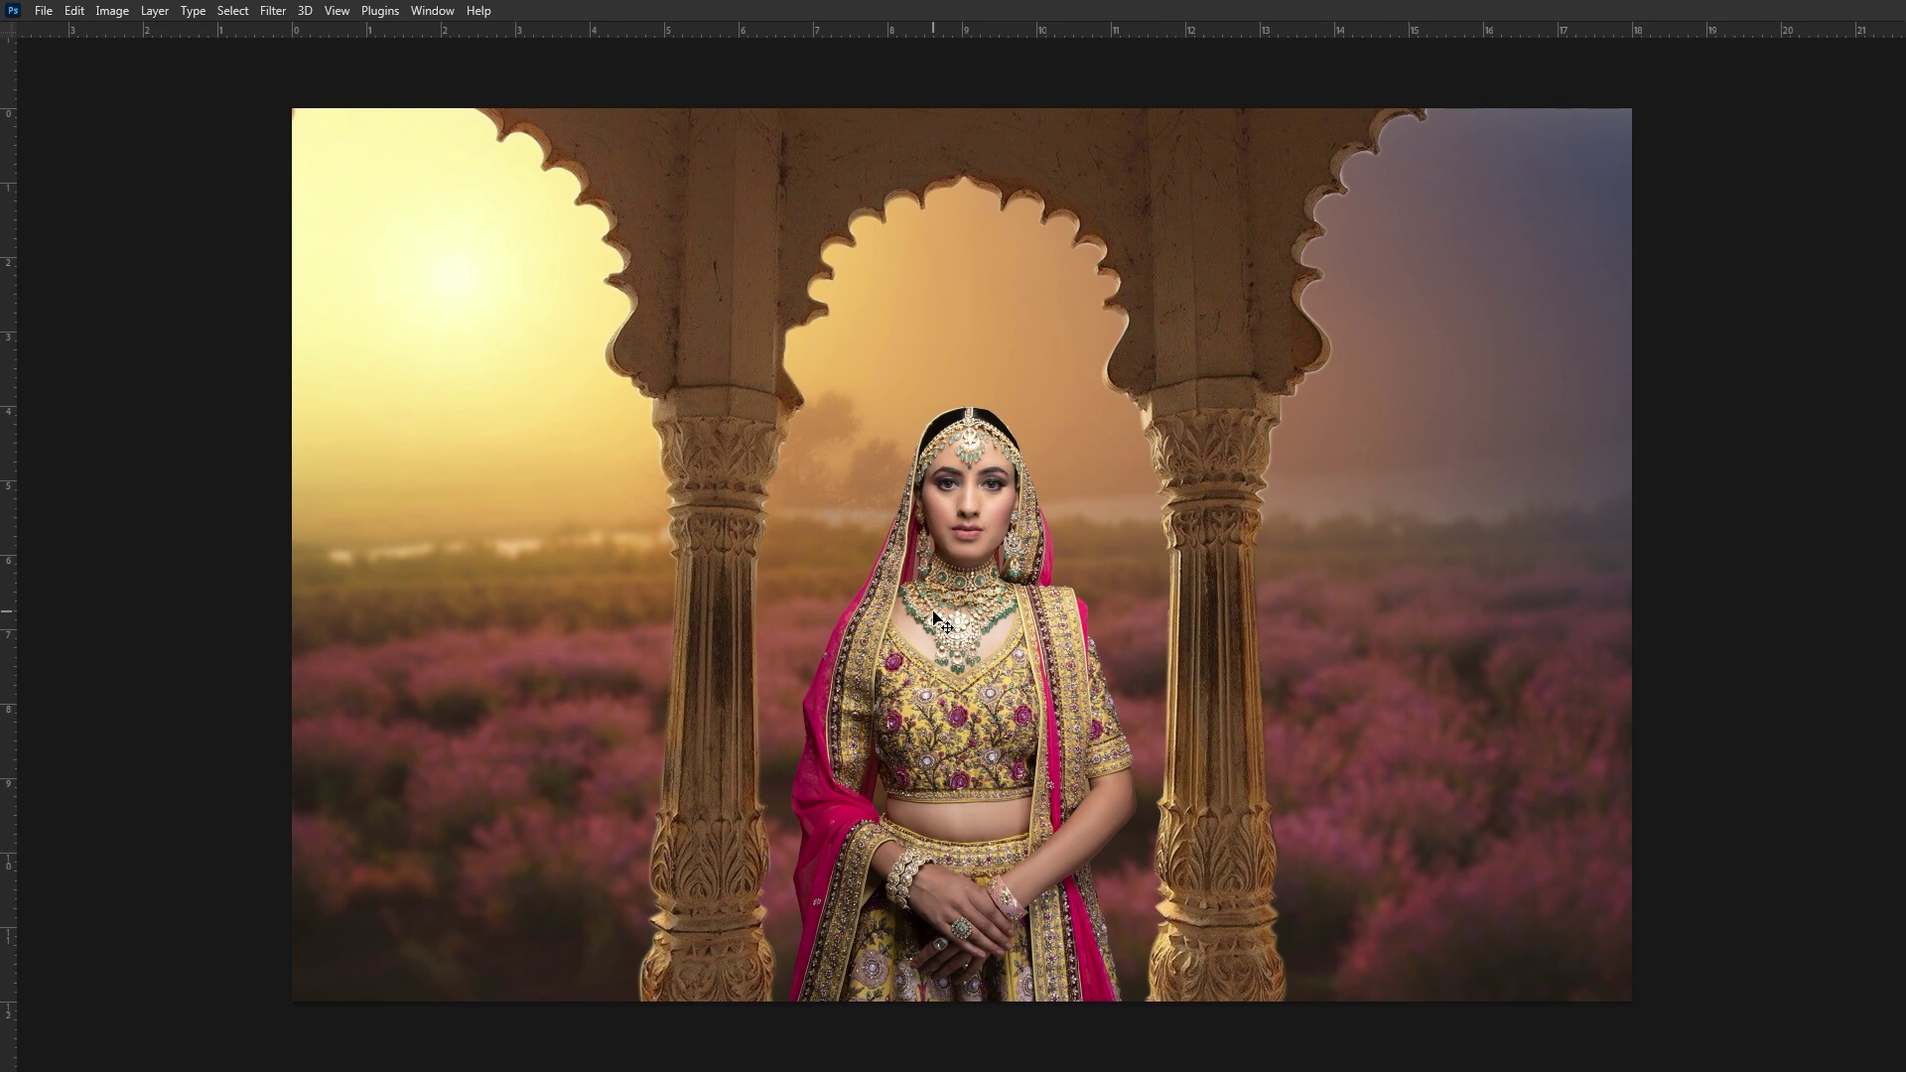
pyautogui.press('Tab')
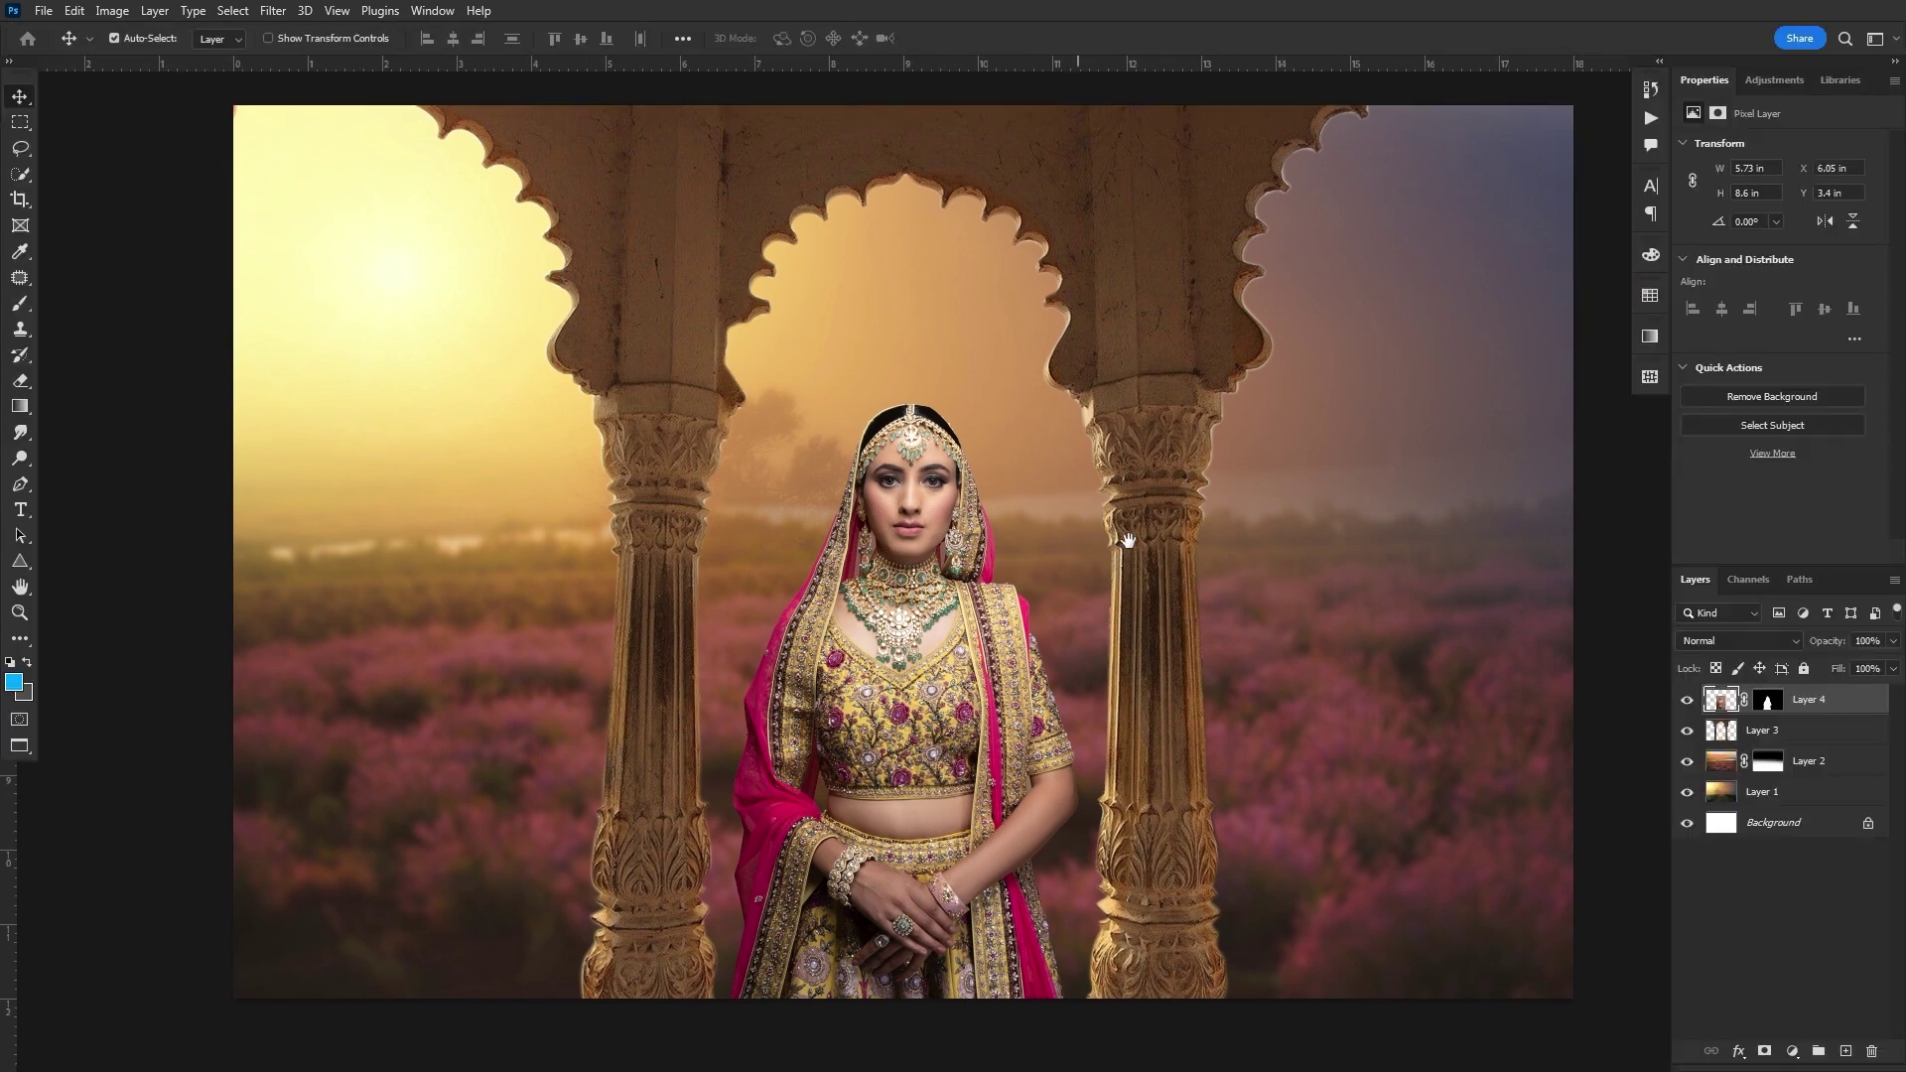
# - Select Layer 3 and widen the arches to roughly 103% width
pyautogui.rightClick(1142, 520)
pyautogui.click(1172, 543)
pyautogui.hotkey('ctrl', 't')
pyautogui.hotkey('ctrl', '0')
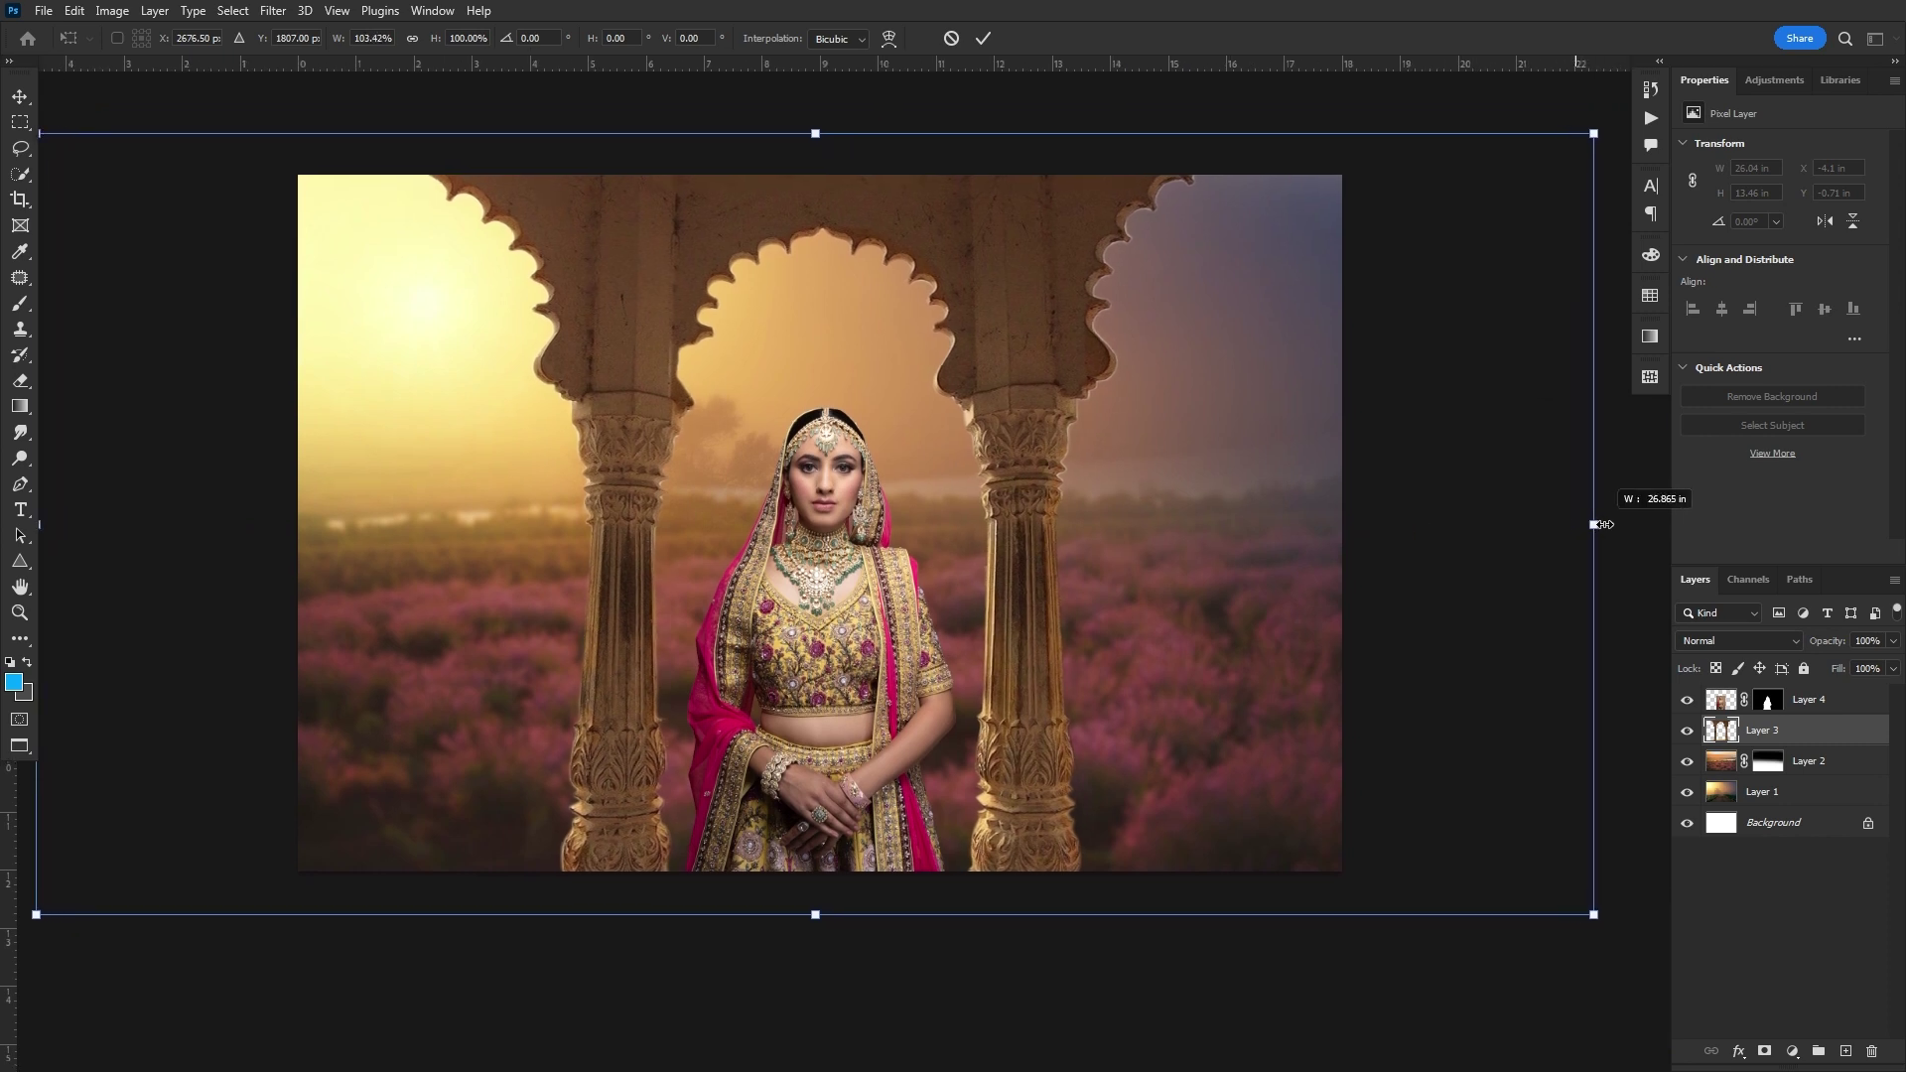
pyautogui.moveTo(1572, 526); pyautogui.dragTo(1619, 525)
pyautogui.press('Return')
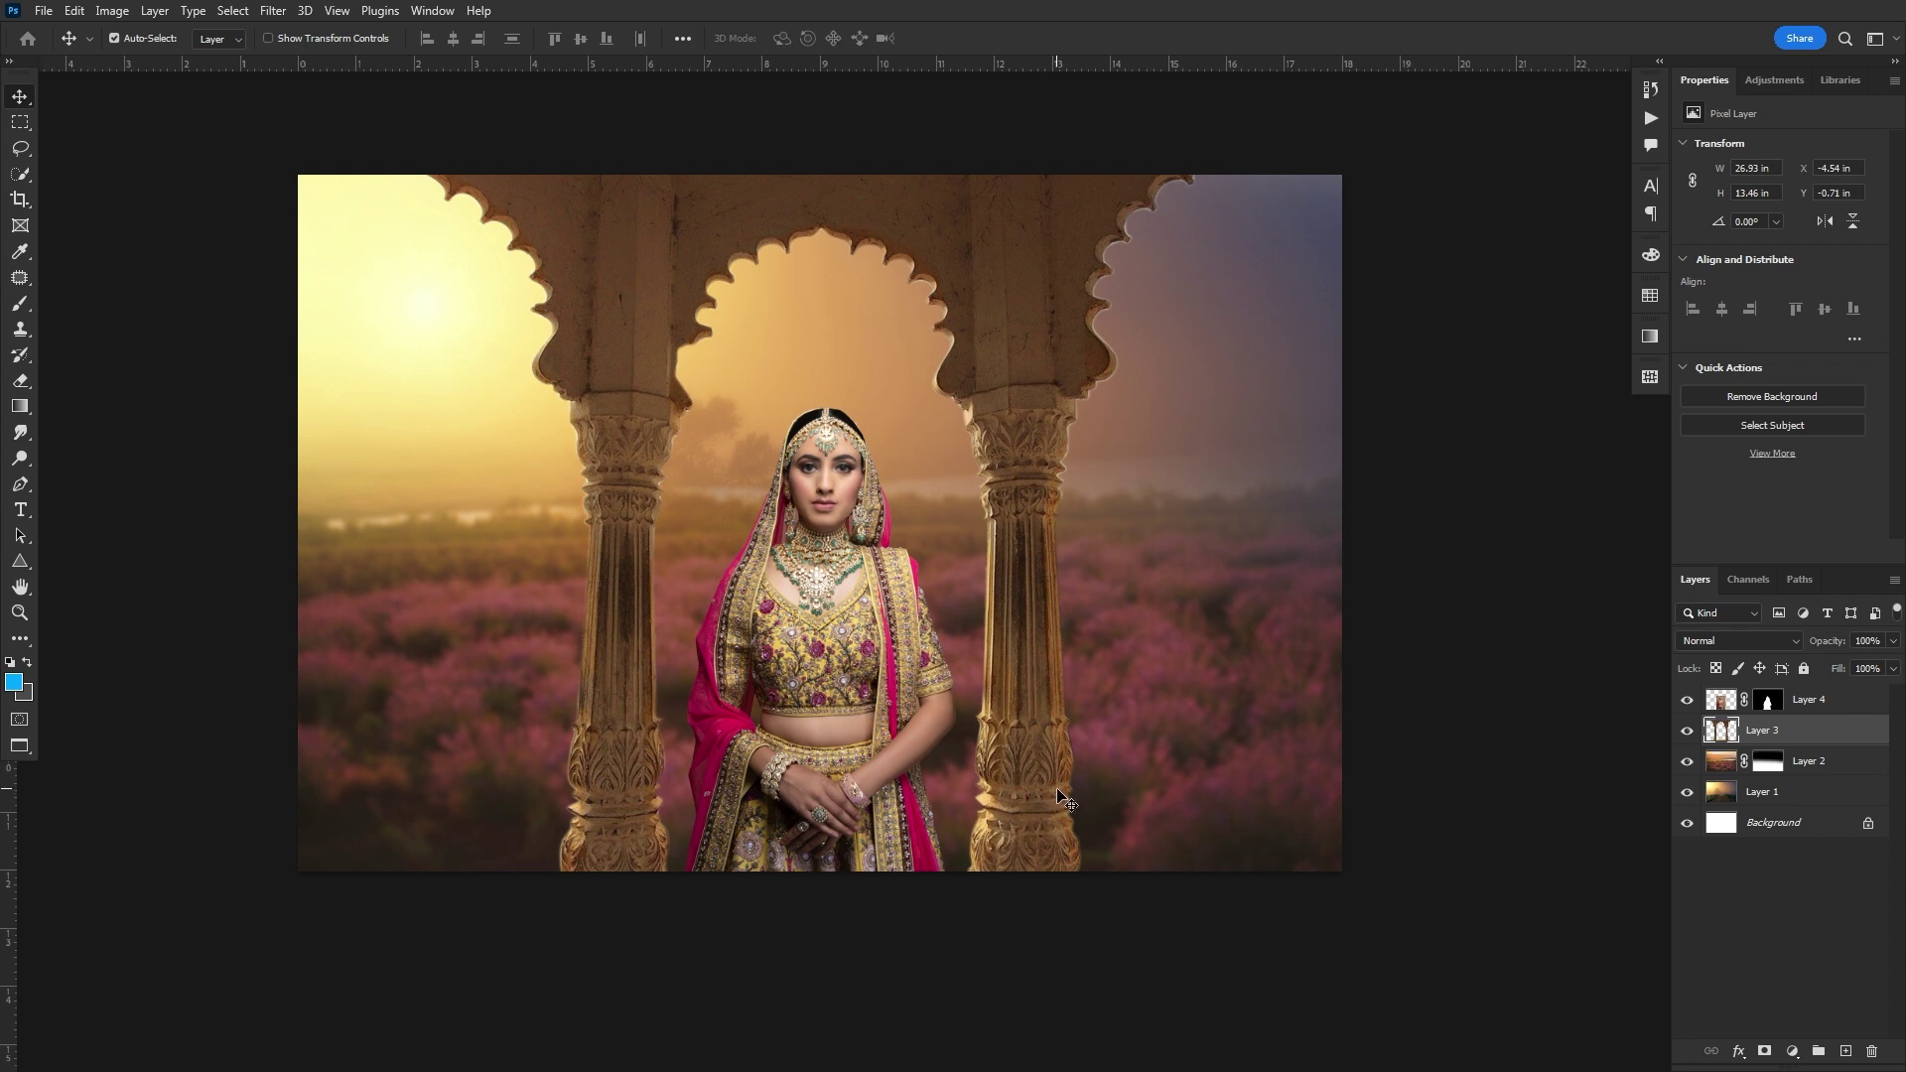
pyautogui.click(1220, 477)
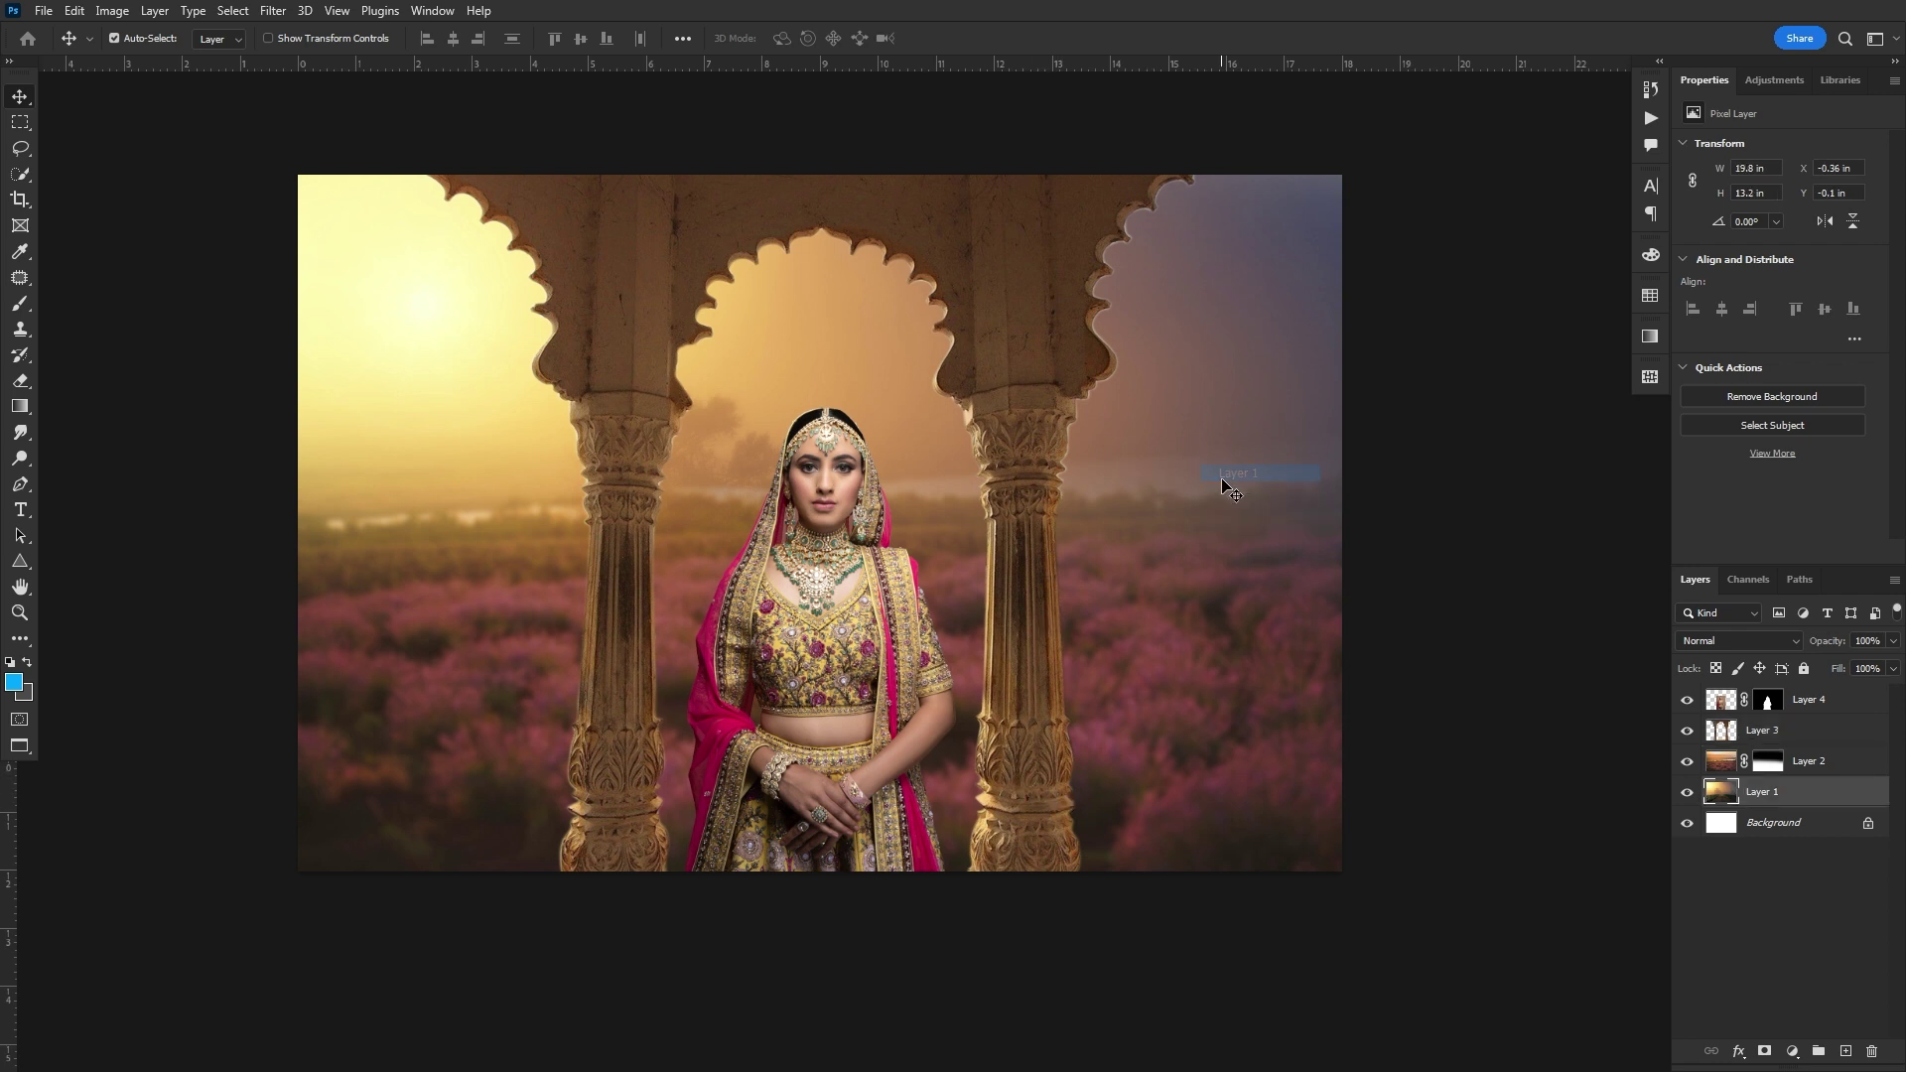
# - Add a Selective Color adjustment above Layer 2 and shift its Yellows toward warmer gold
pyautogui.click(1839, 765)
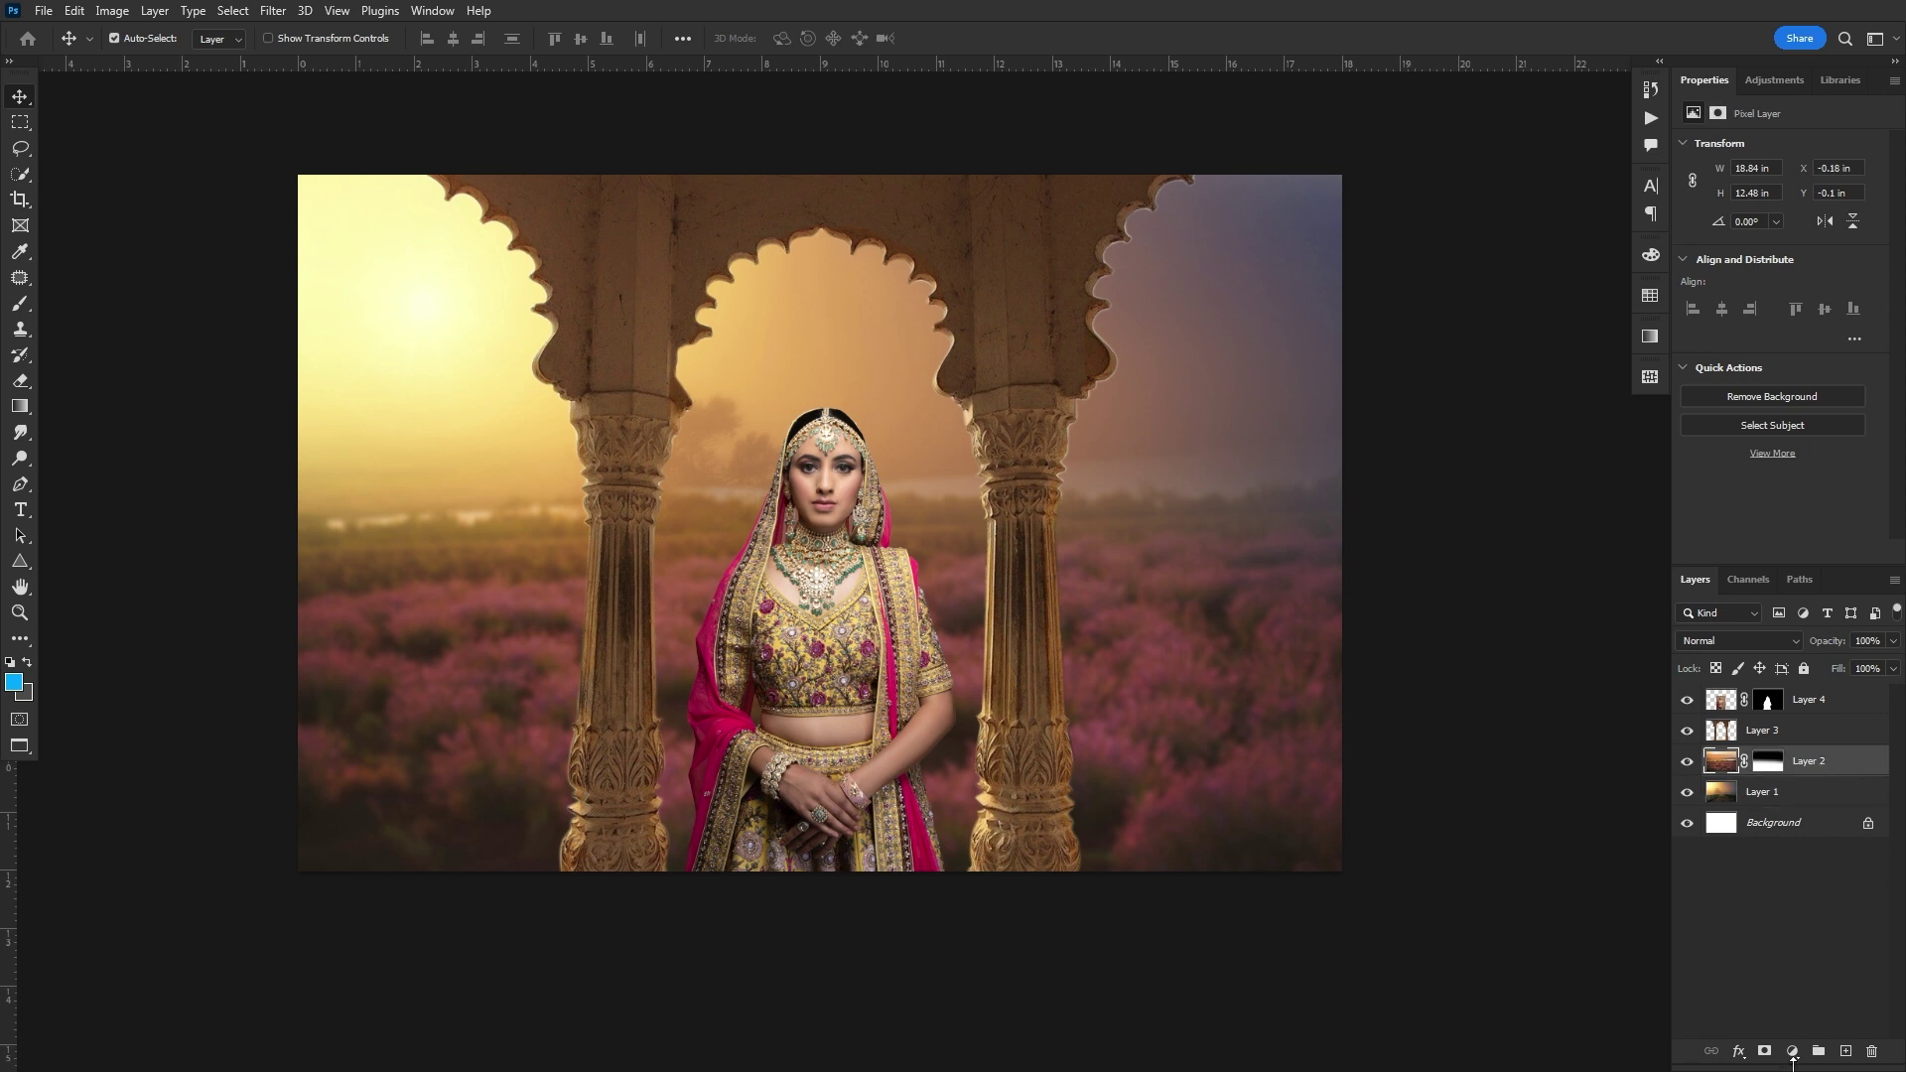
pyautogui.click(1793, 1052)
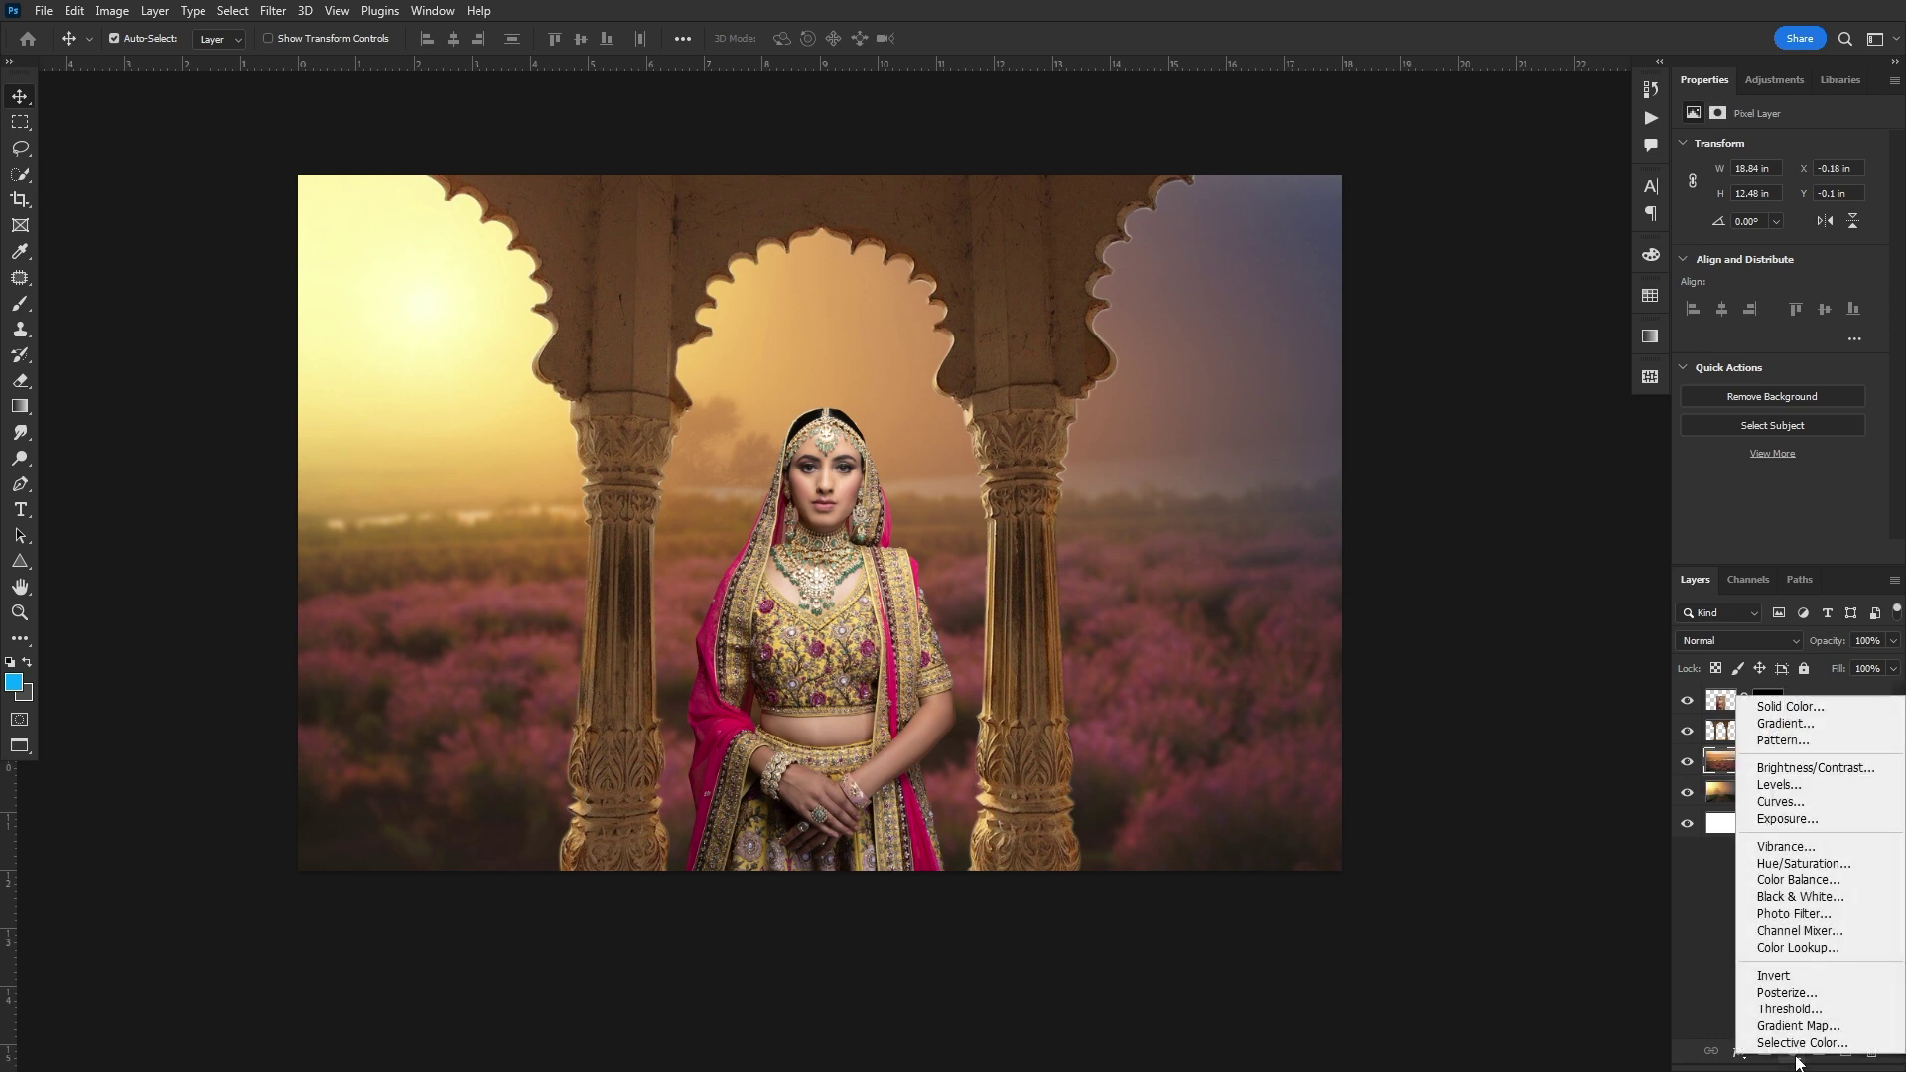
pyautogui.click(1799, 1042)
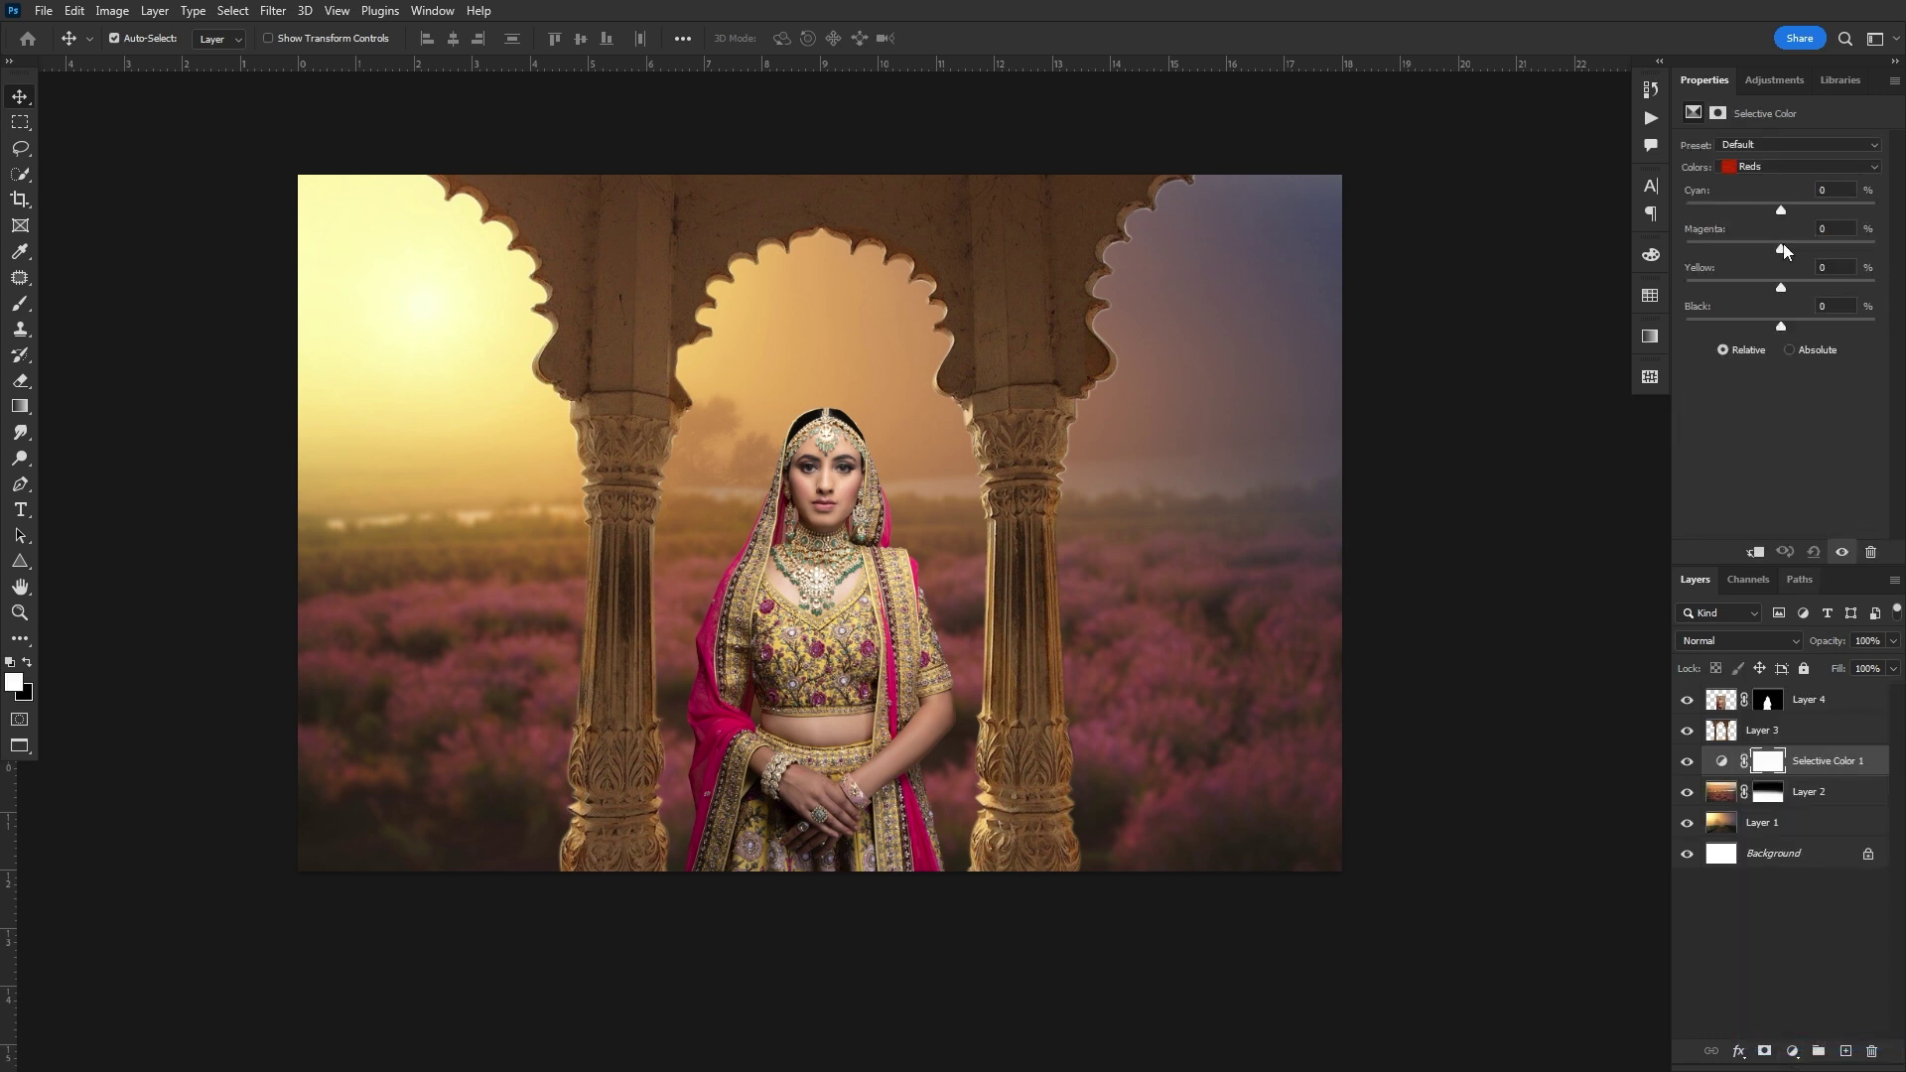
pyautogui.click(1795, 167)
pyautogui.click(1760, 207)
pyautogui.moveTo(1790, 248)
pyautogui.mouseDown()
pyautogui.moveTo(1746, 254)
pyautogui.moveTo(1787, 264)
pyautogui.mouseUp()
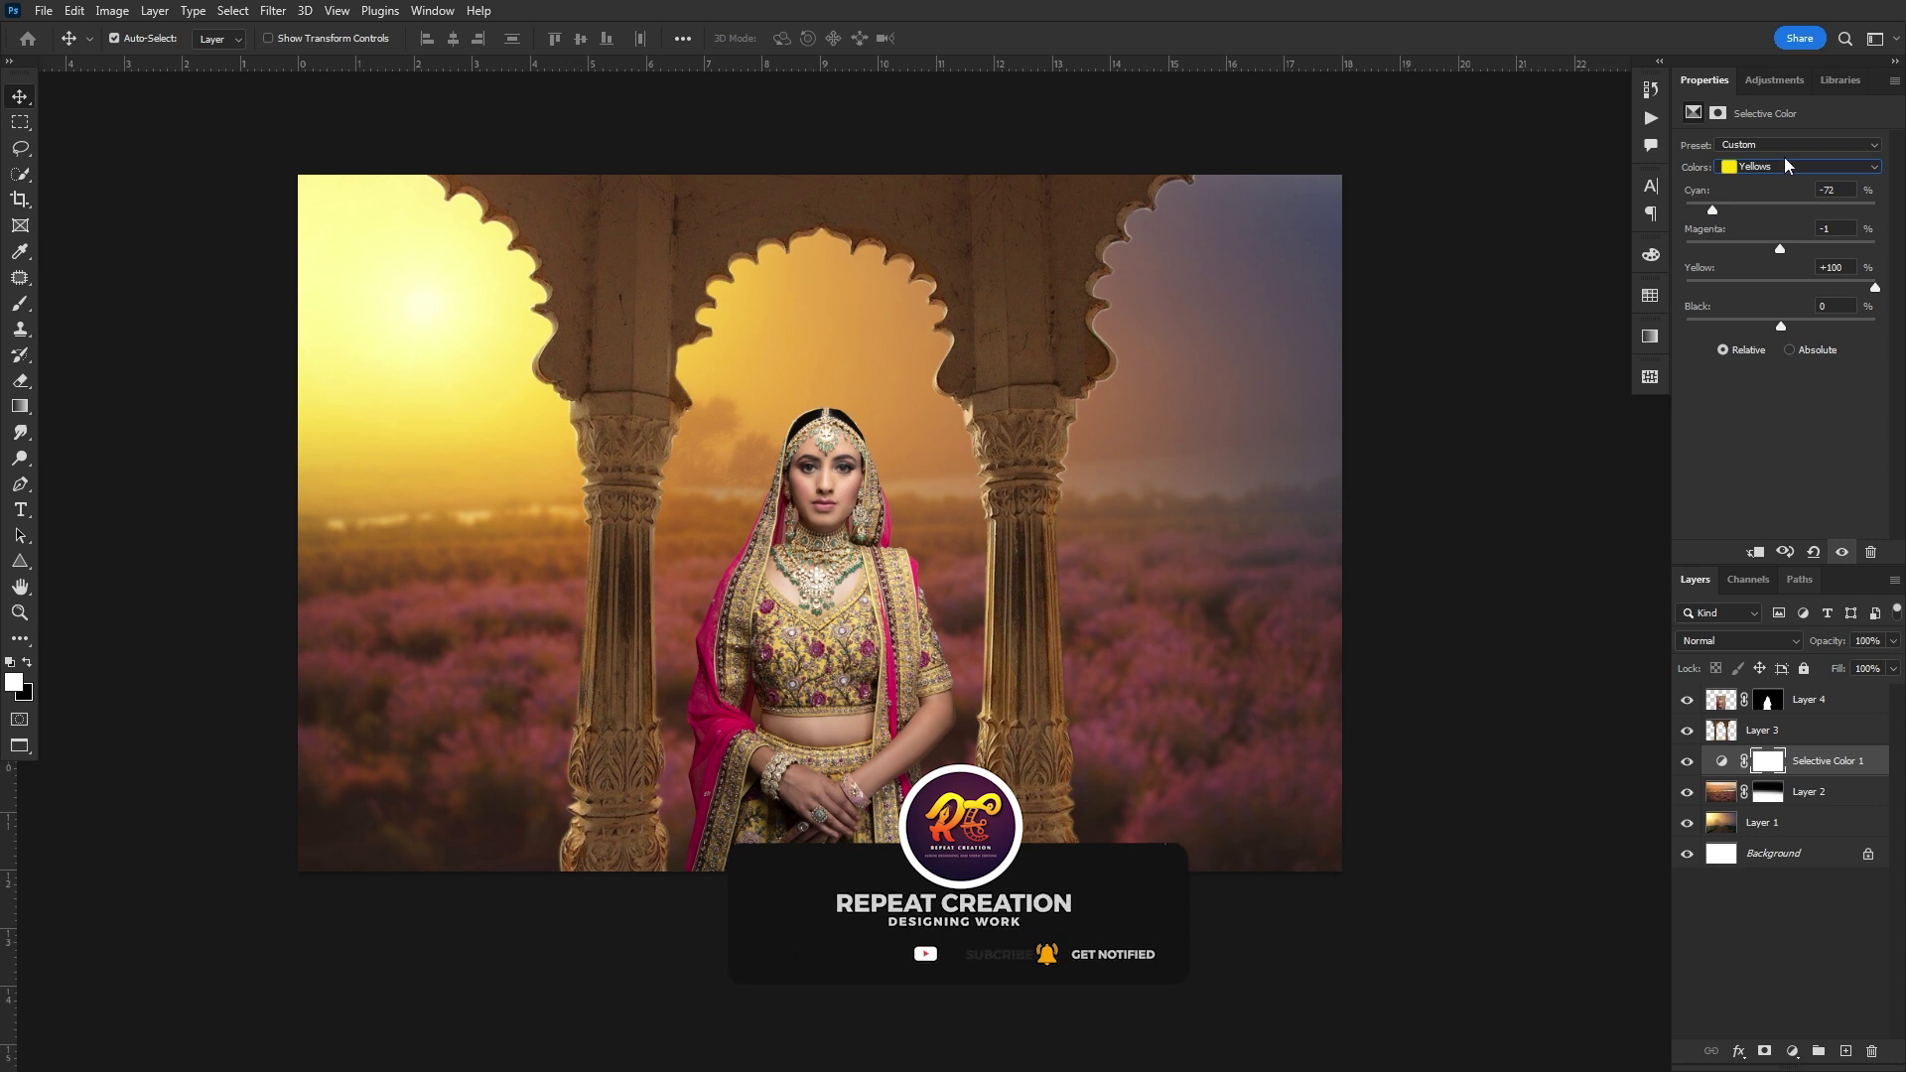
# - In the Magentas range, reduce magenta and rebalance cyan and yellow
pyautogui.click(1780, 166)
pyautogui.click(1769, 262)
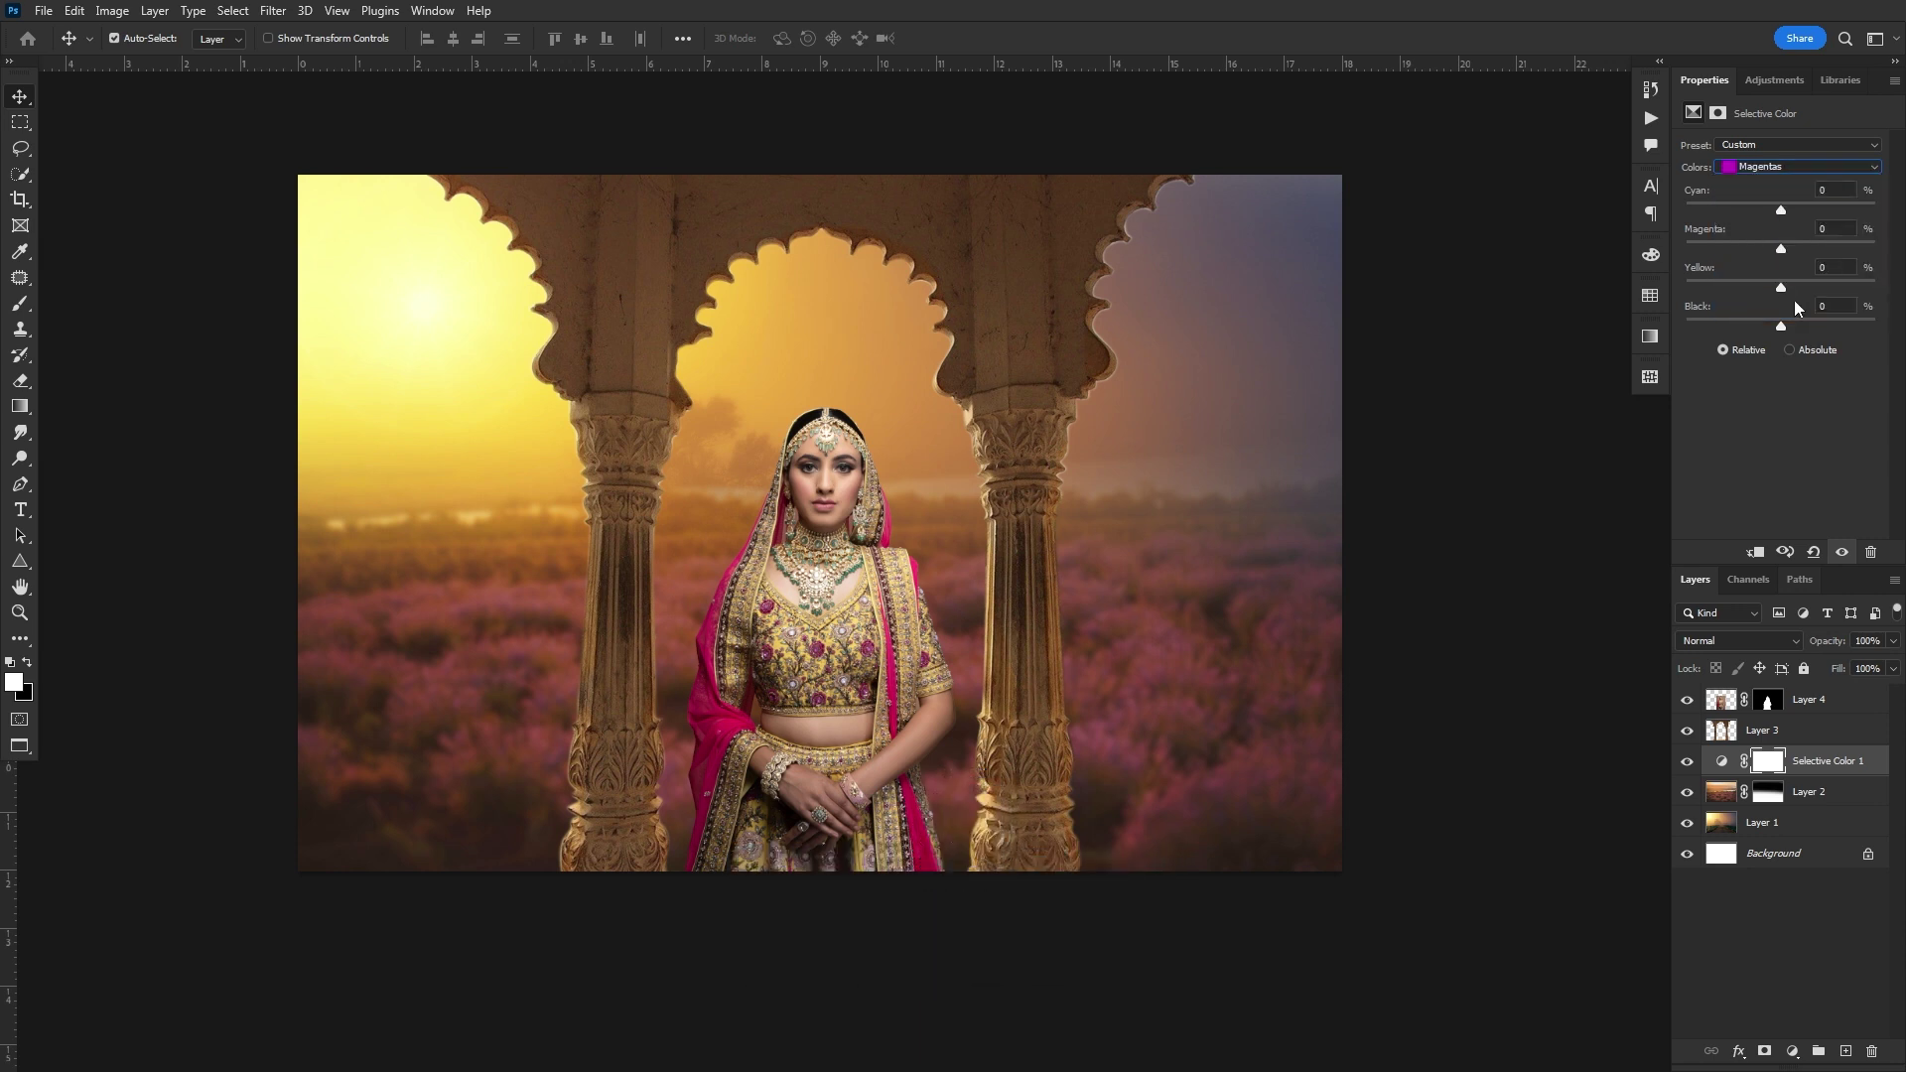
pyautogui.moveTo(1785, 246)
pyautogui.mouseDown()
pyautogui.moveTo(1704, 242)
pyautogui.moveTo(1797, 252)
pyautogui.moveTo(1838, 210)
pyautogui.moveTo(1789, 215)
pyautogui.mouseUp()
pyautogui.moveTo(1781, 288); pyautogui.dragTo(1761, 288)
# - In the Blues range, strip magenta and fine-tune cyan and yellow
pyautogui.click(1768, 167)
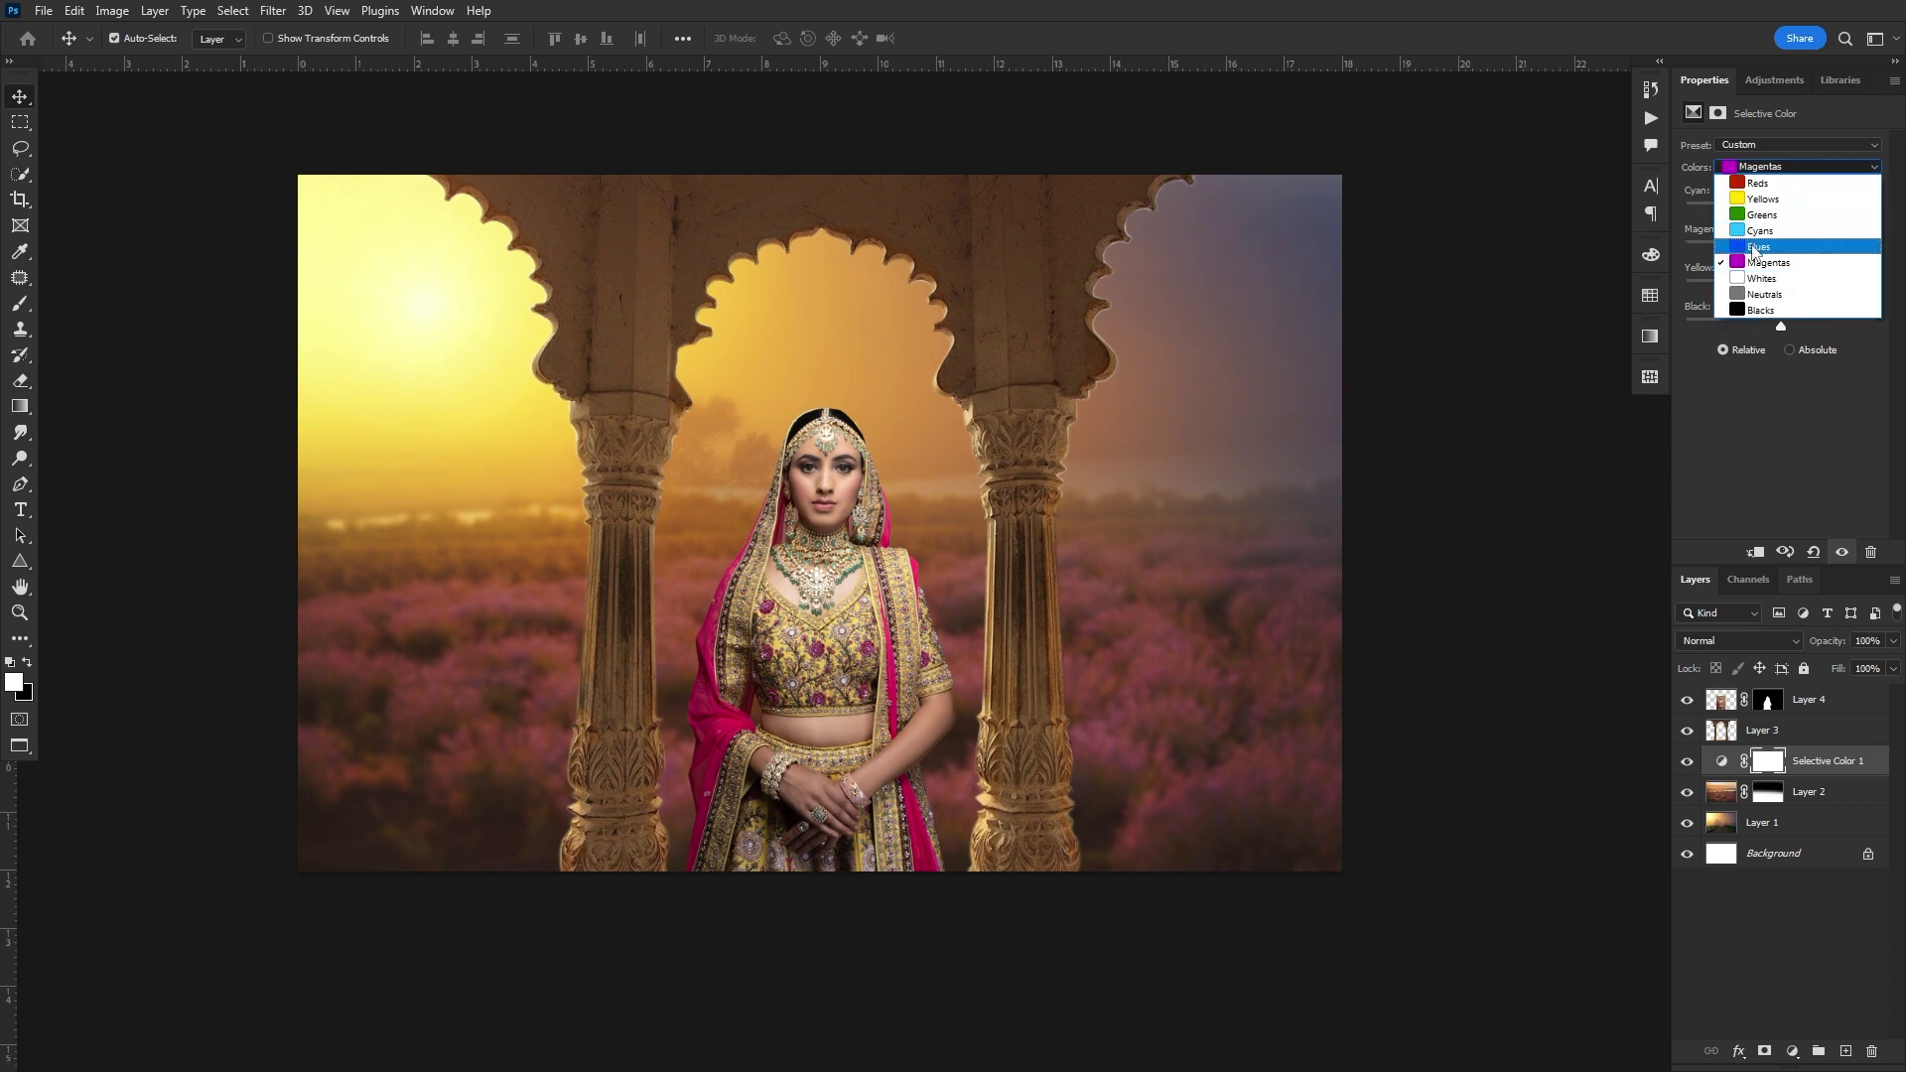
pyautogui.click(1754, 247)
pyautogui.moveTo(1781, 250); pyautogui.dragTo(1695, 250)
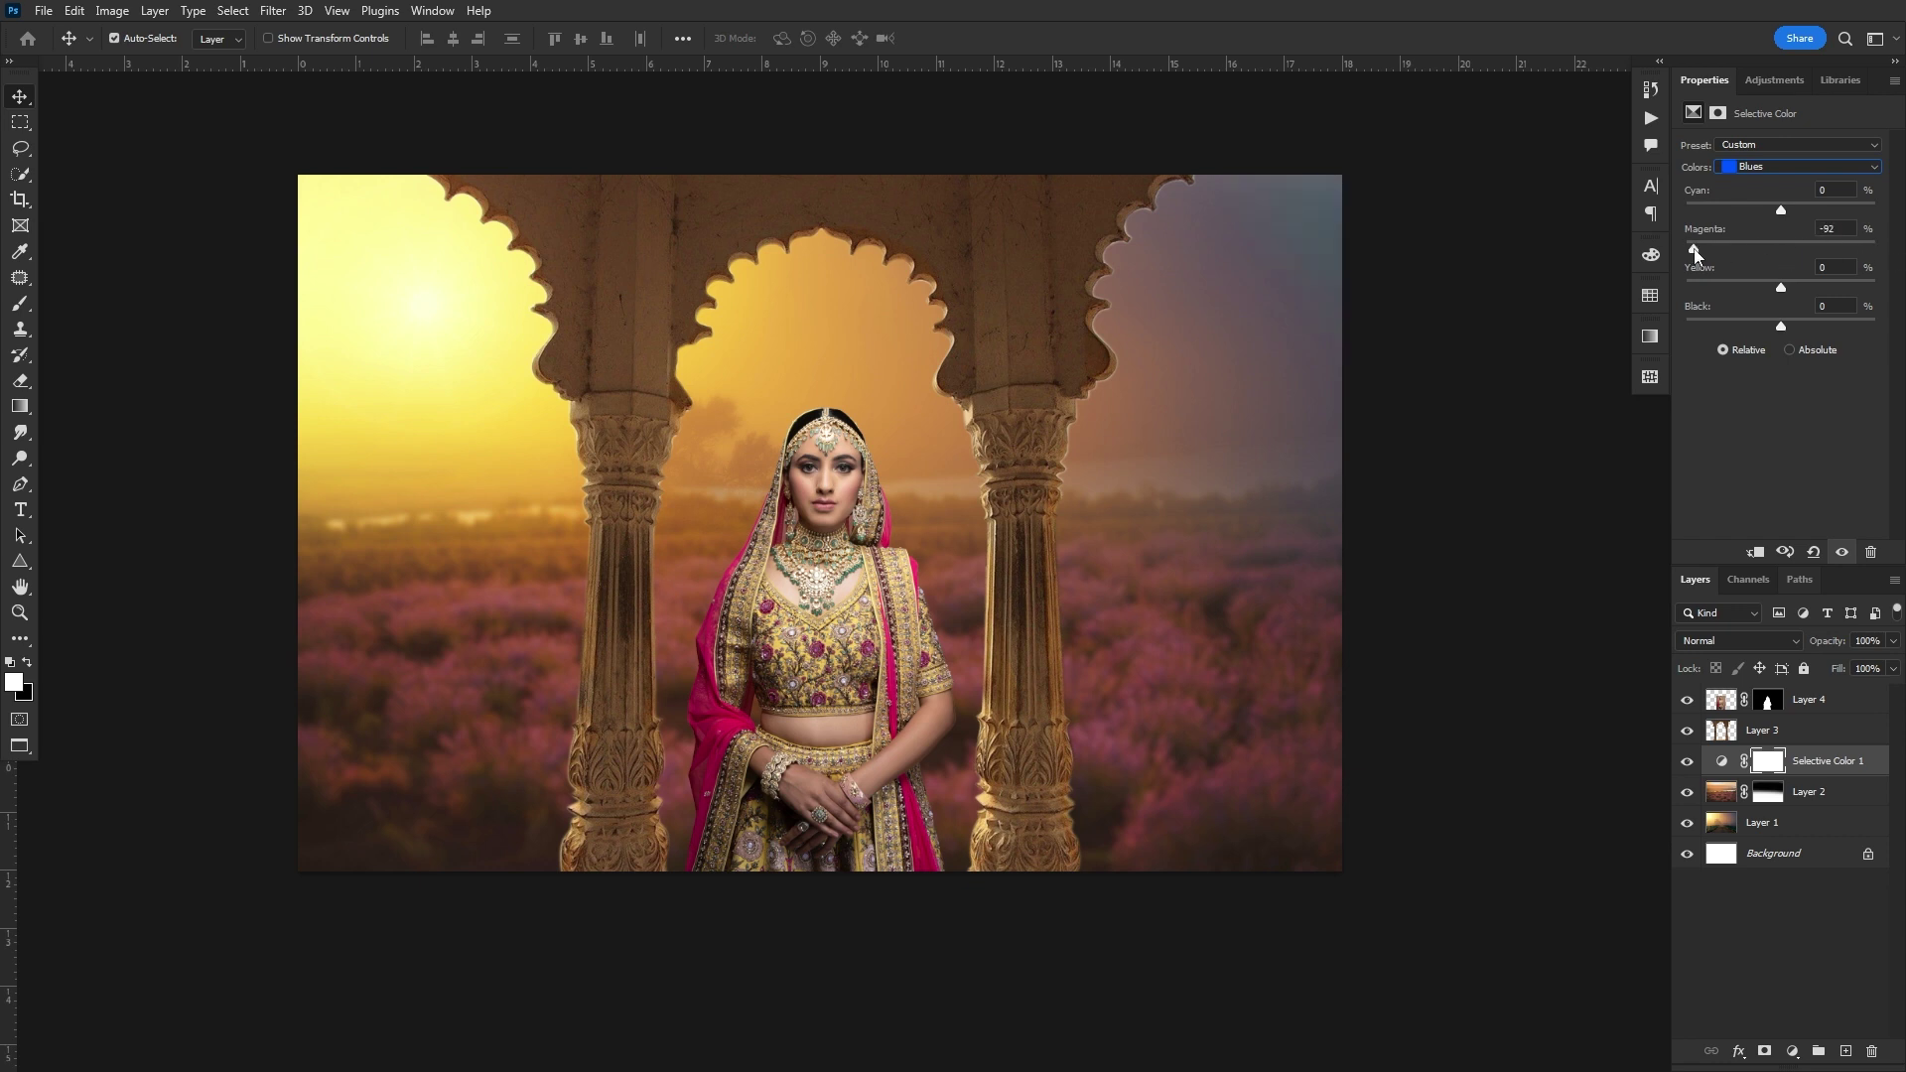
pyautogui.moveTo(1845, 290); pyautogui.dragTo(1809, 290)
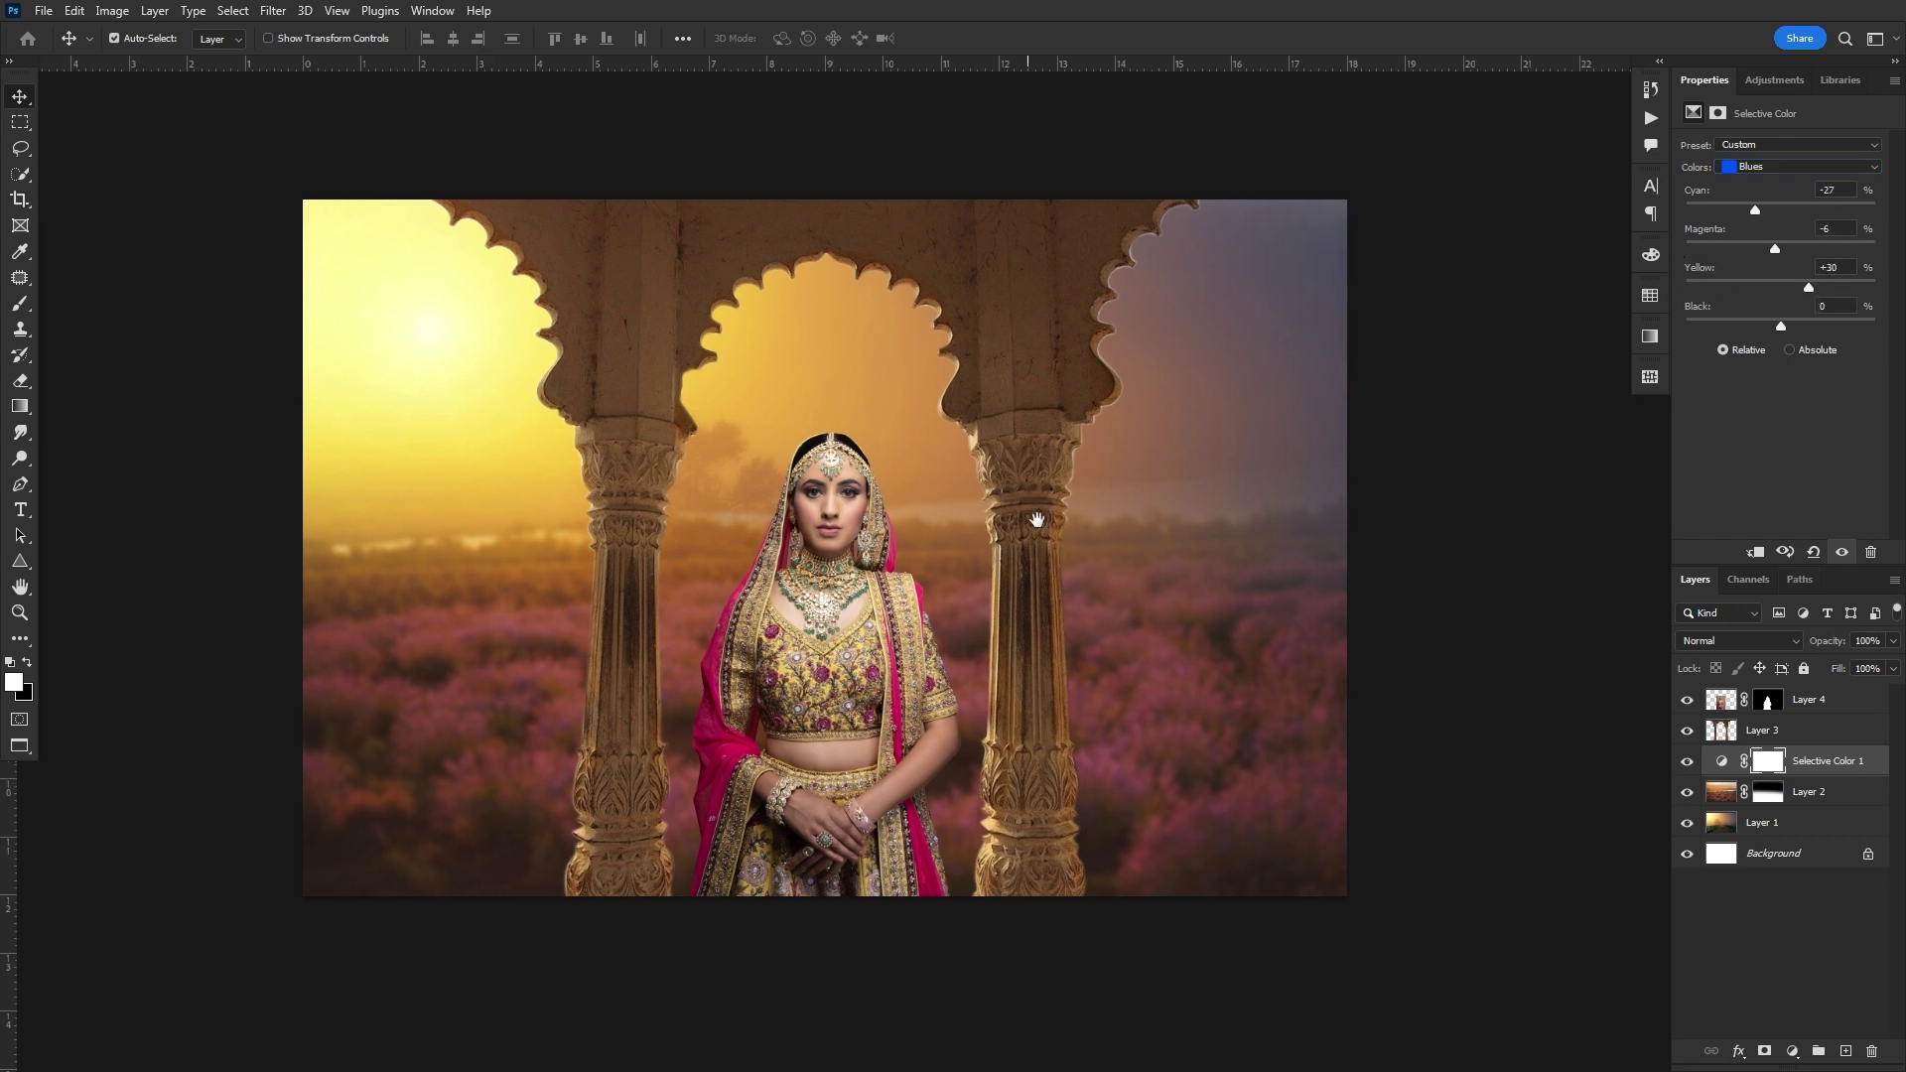
pyautogui.keyDown('ctrl'); pyautogui.click(1036, 519); pyautogui.keyUp('ctrl')
# - Zoom in and out to inspect the arches' edges for stray pixels
pyautogui.keyDown('ctrl'); pyautogui.click(1221, 273); pyautogui.keyUp('ctrl')
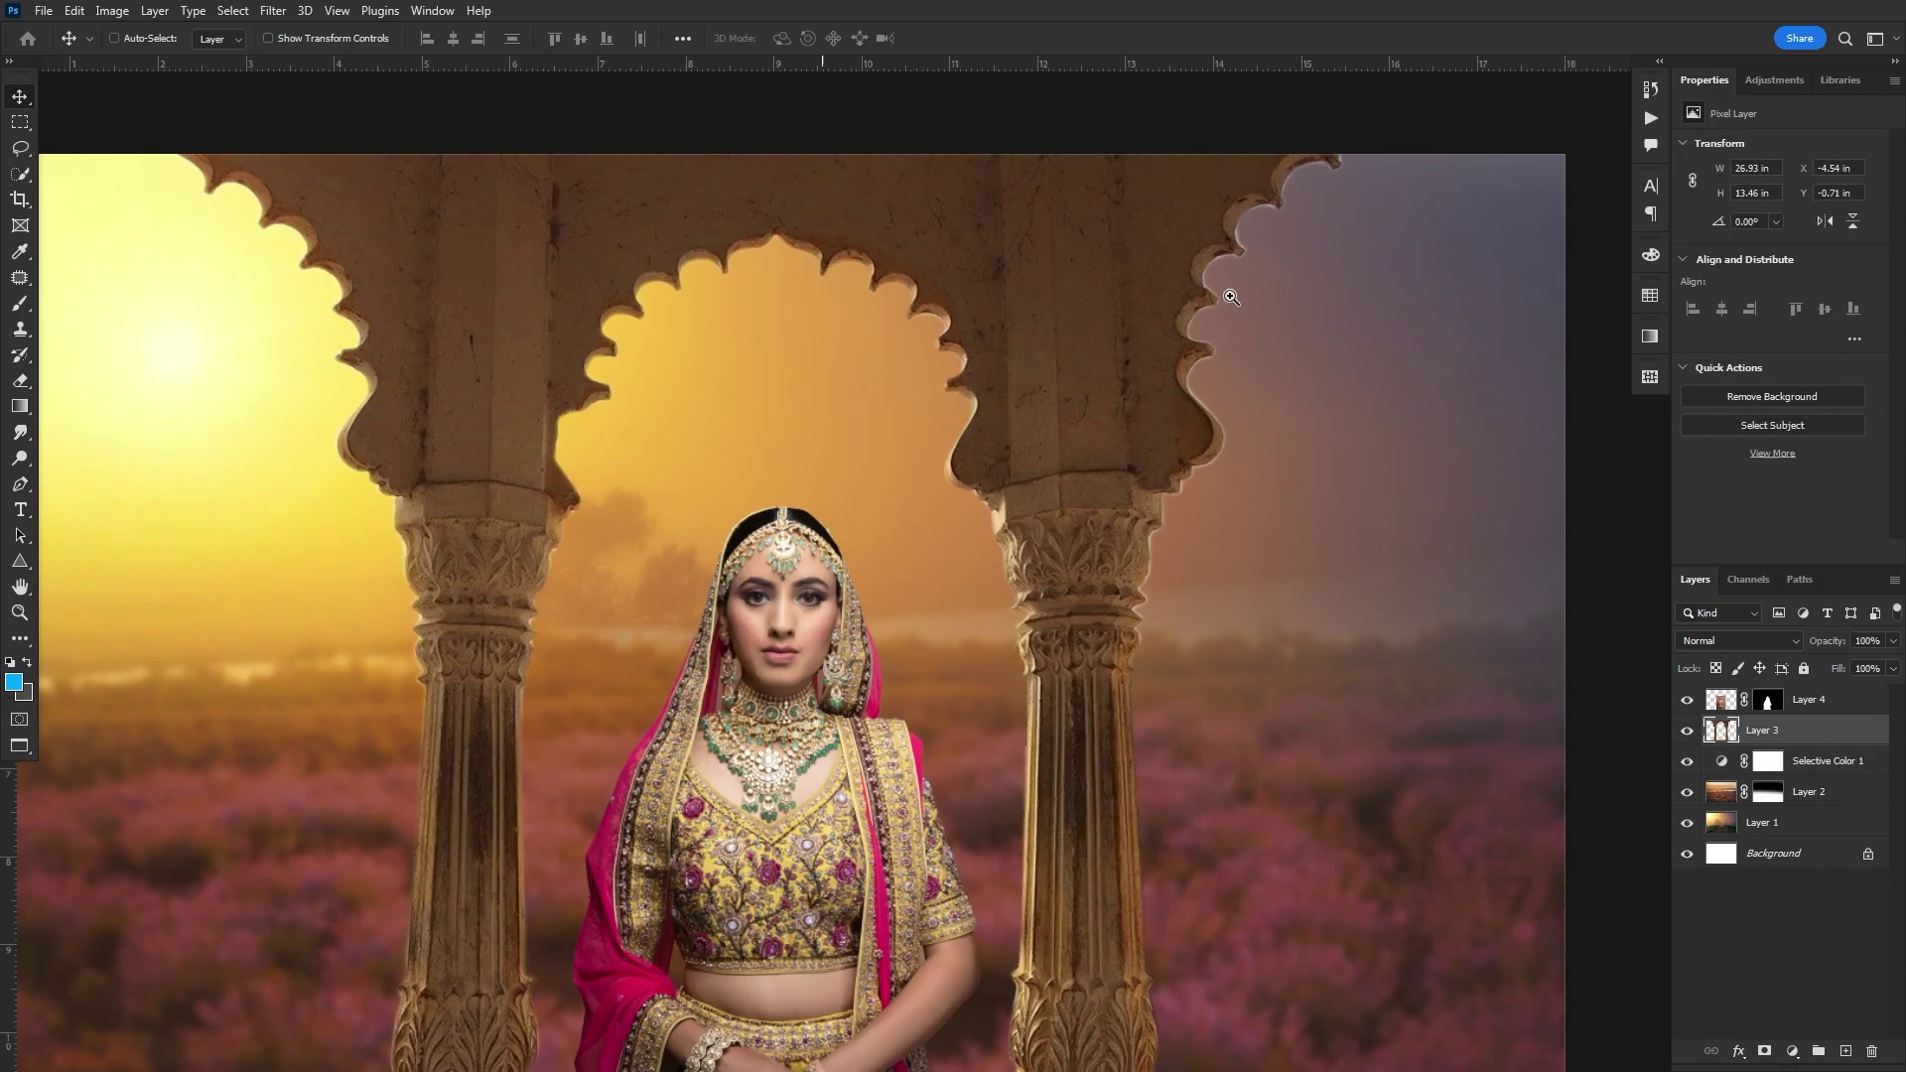
pyautogui.keyDown('ctrl'); pyautogui.click(978, 364); pyautogui.keyUp('ctrl')
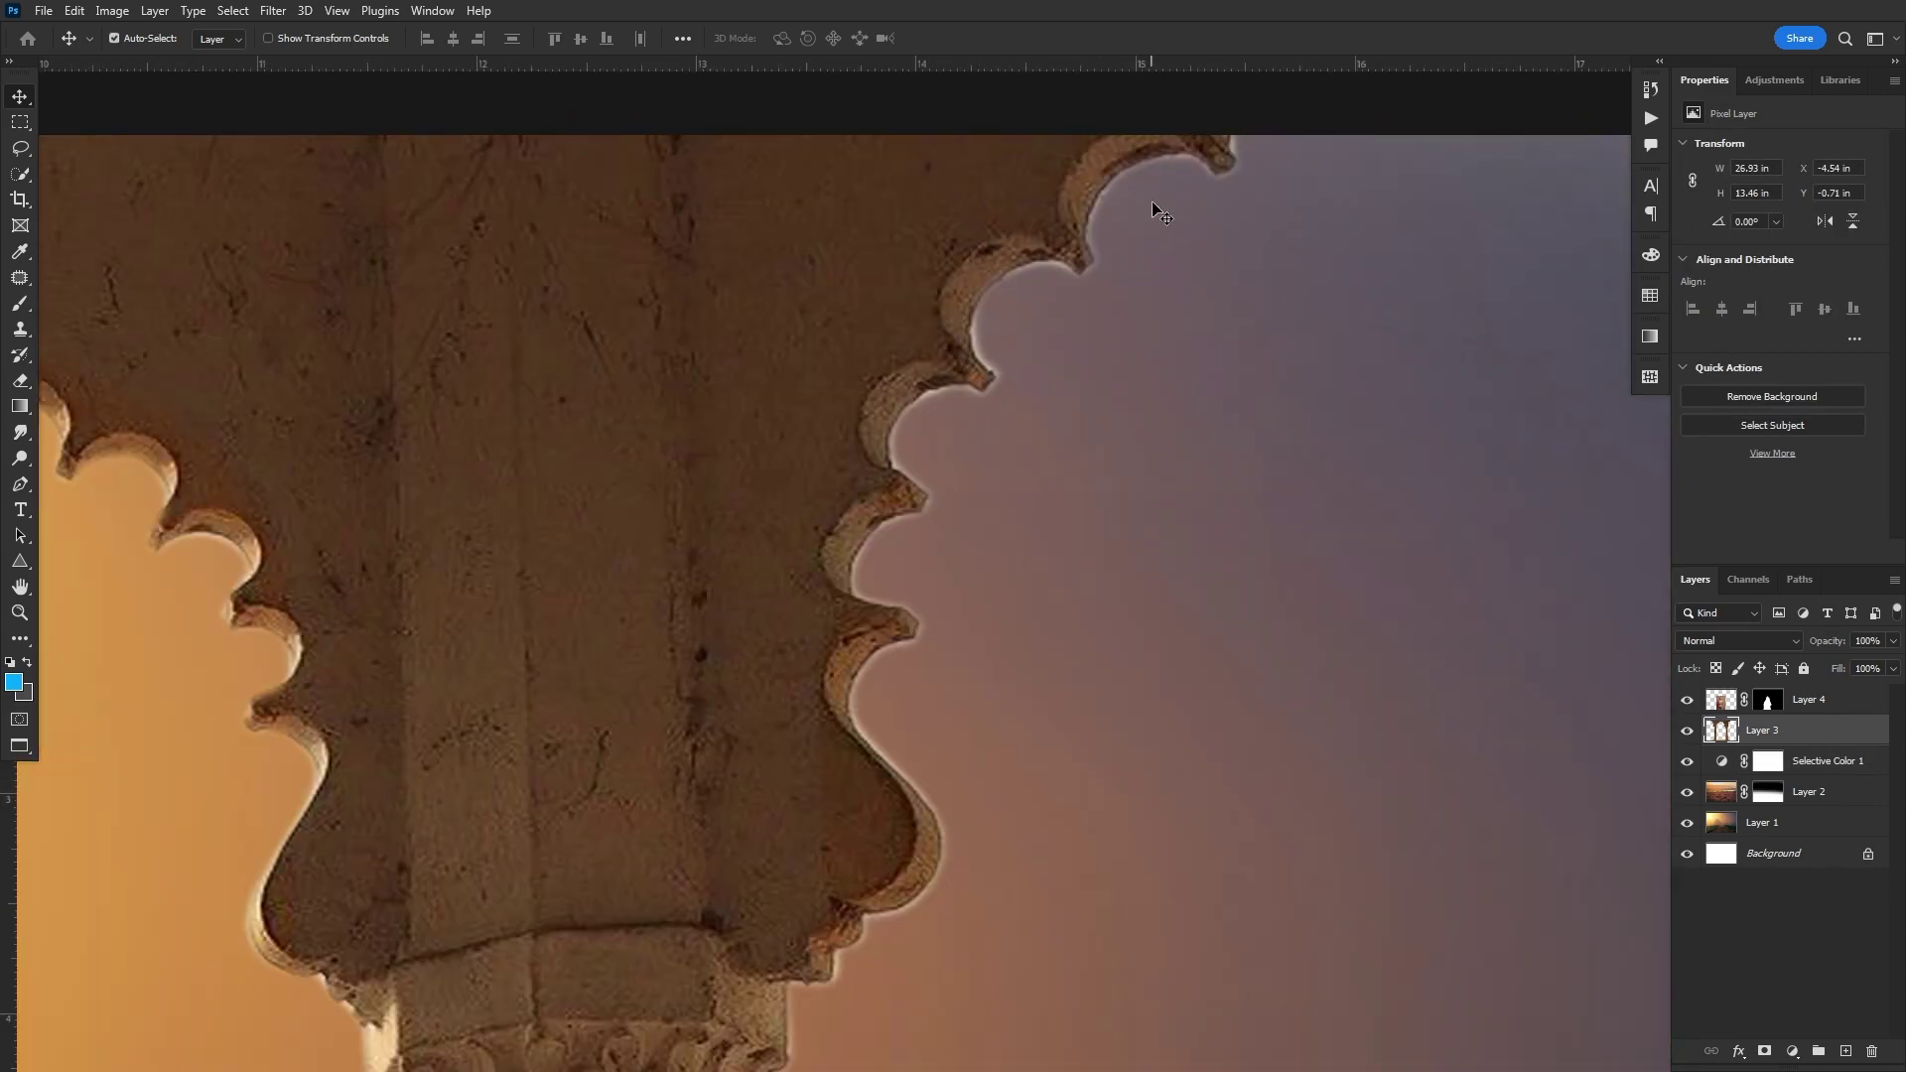
pyautogui.keyDown('ctrl'); pyautogui.keyDown('alt'); pyautogui.click(1181, 264); pyautogui.keyUp('alt'); pyautogui.keyUp('ctrl')
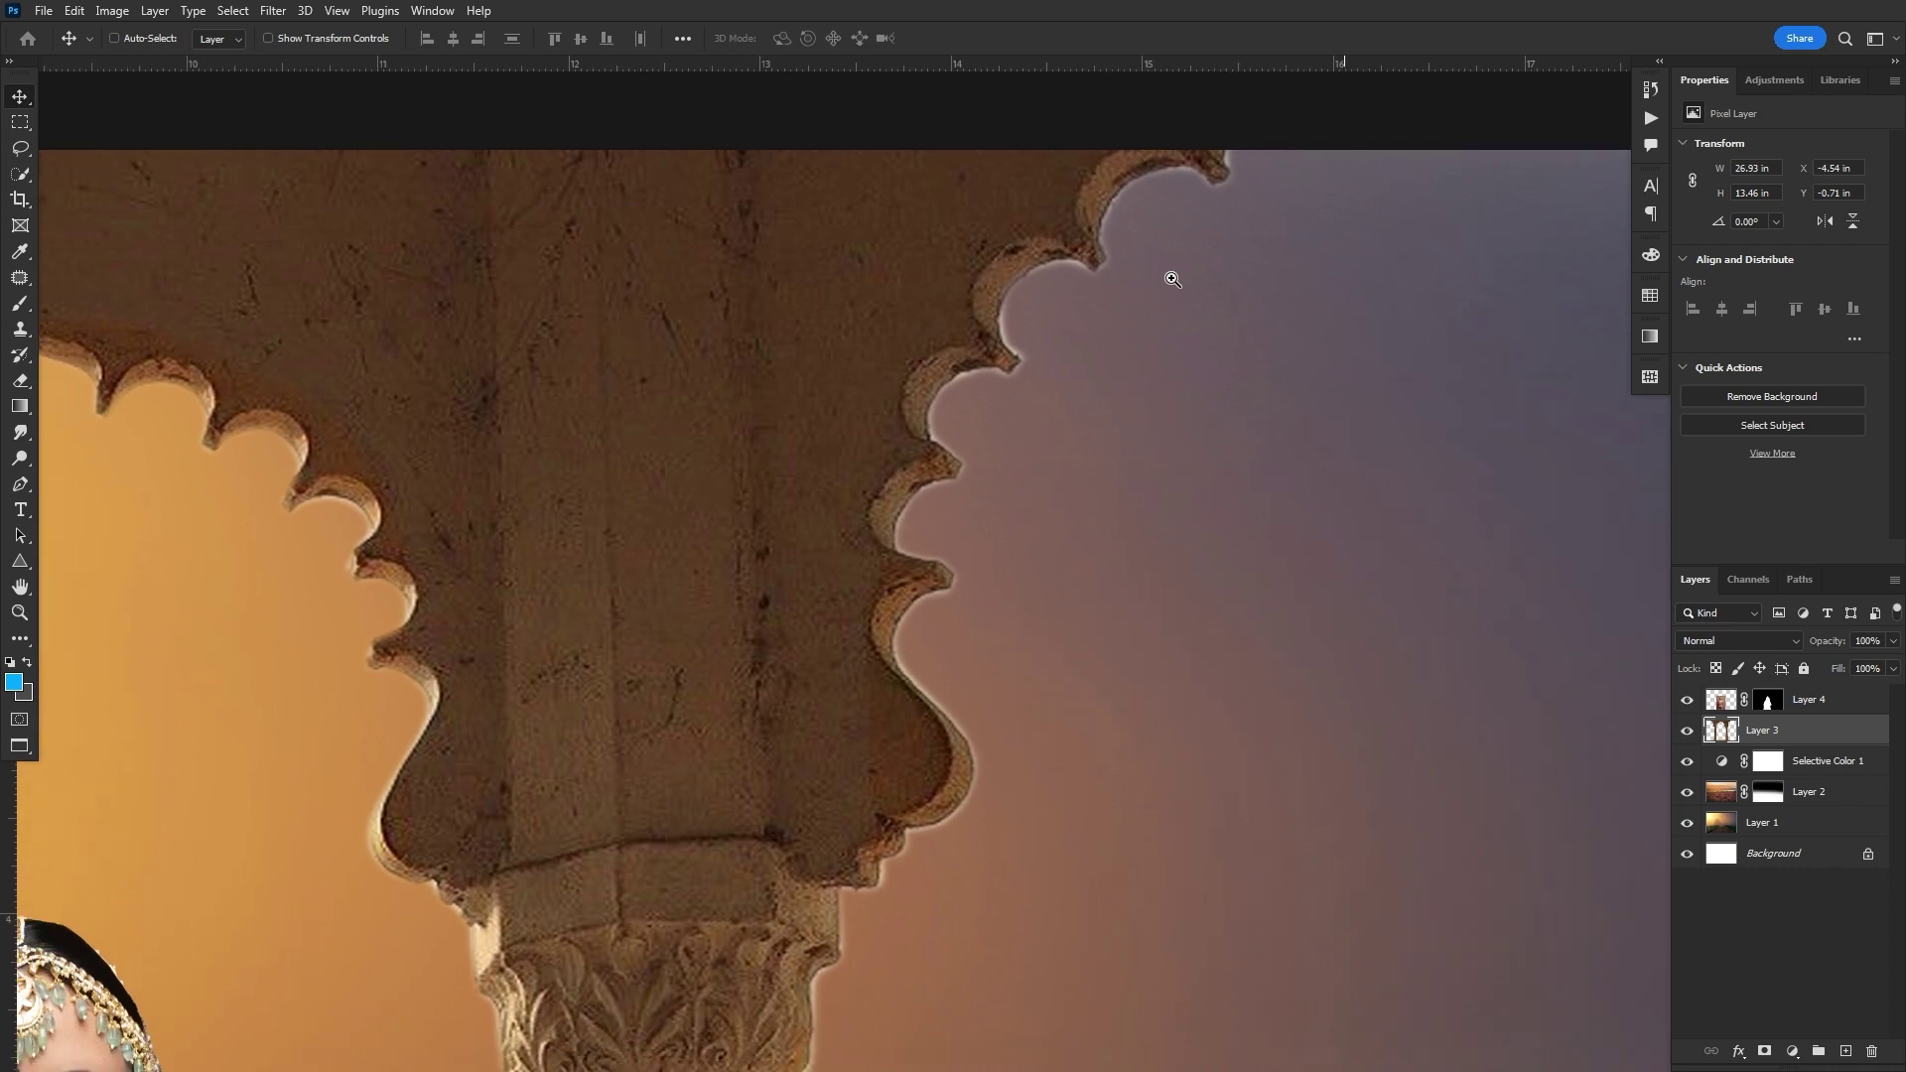
pyautogui.keyDown('ctrl'); pyautogui.click(968, 336); pyautogui.keyUp('ctrl')
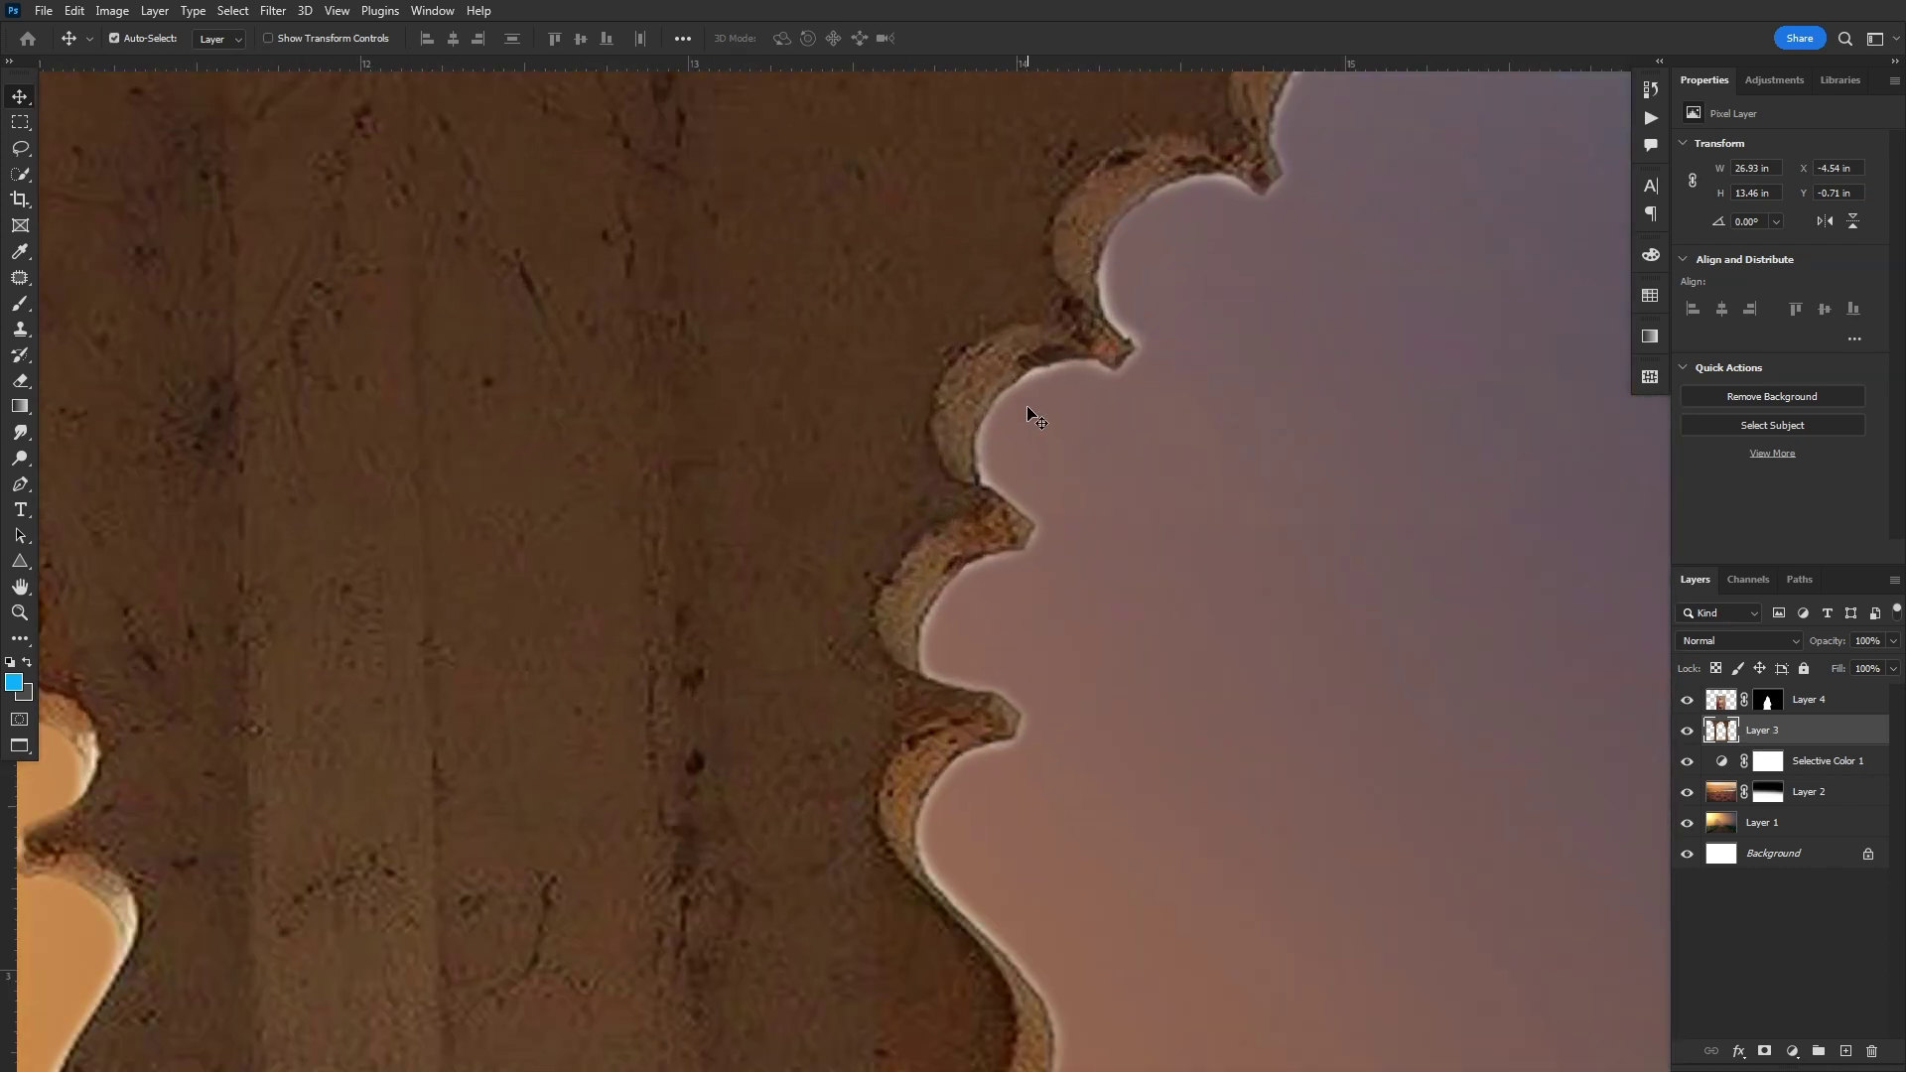
pyautogui.keyDown('ctrl'); pyautogui.keyDown('alt'); pyautogui.click(1092, 434); pyautogui.keyUp('alt'); pyautogui.keyUp('ctrl')
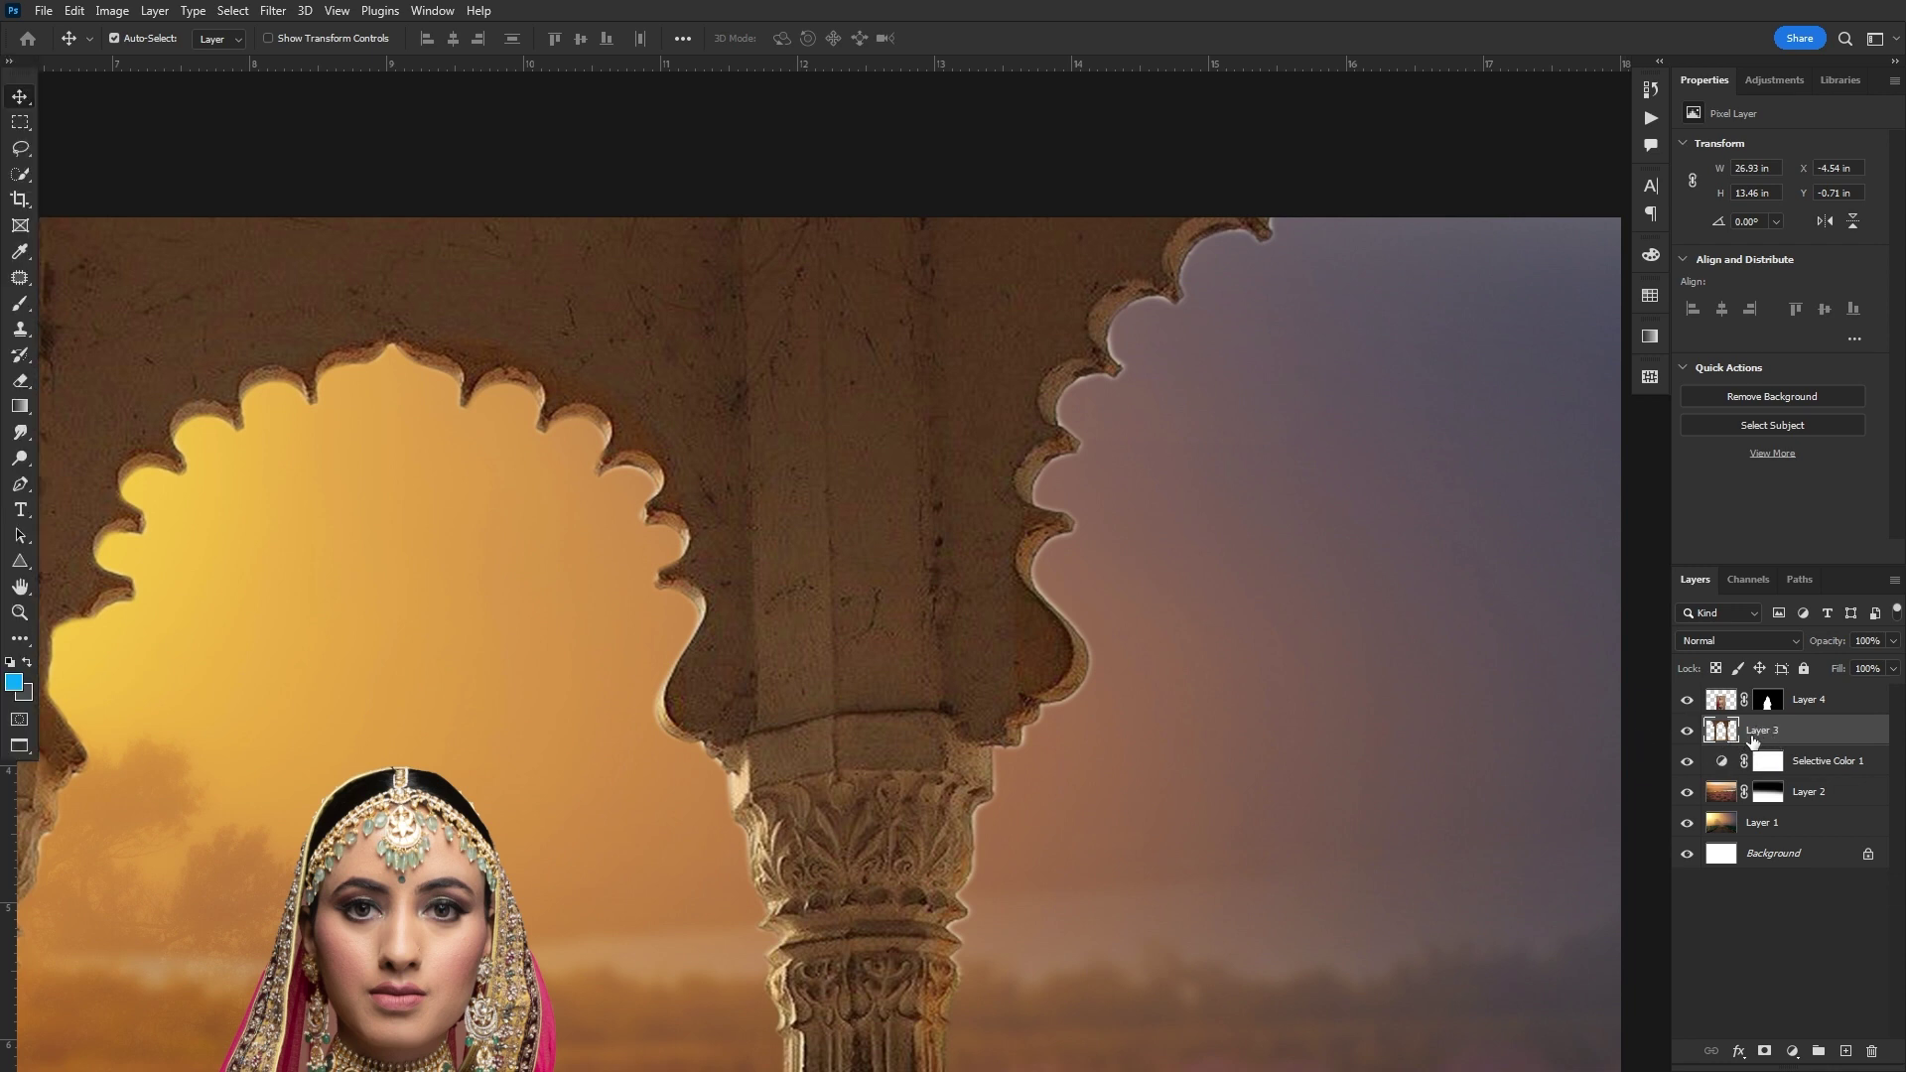
# - Load the Layer 3 arches' outline as a selection
pyautogui.press('ctrl')
pyautogui.keyDown('ctrl'); pyautogui.click(1722, 732); pyautogui.keyUp('ctrl')
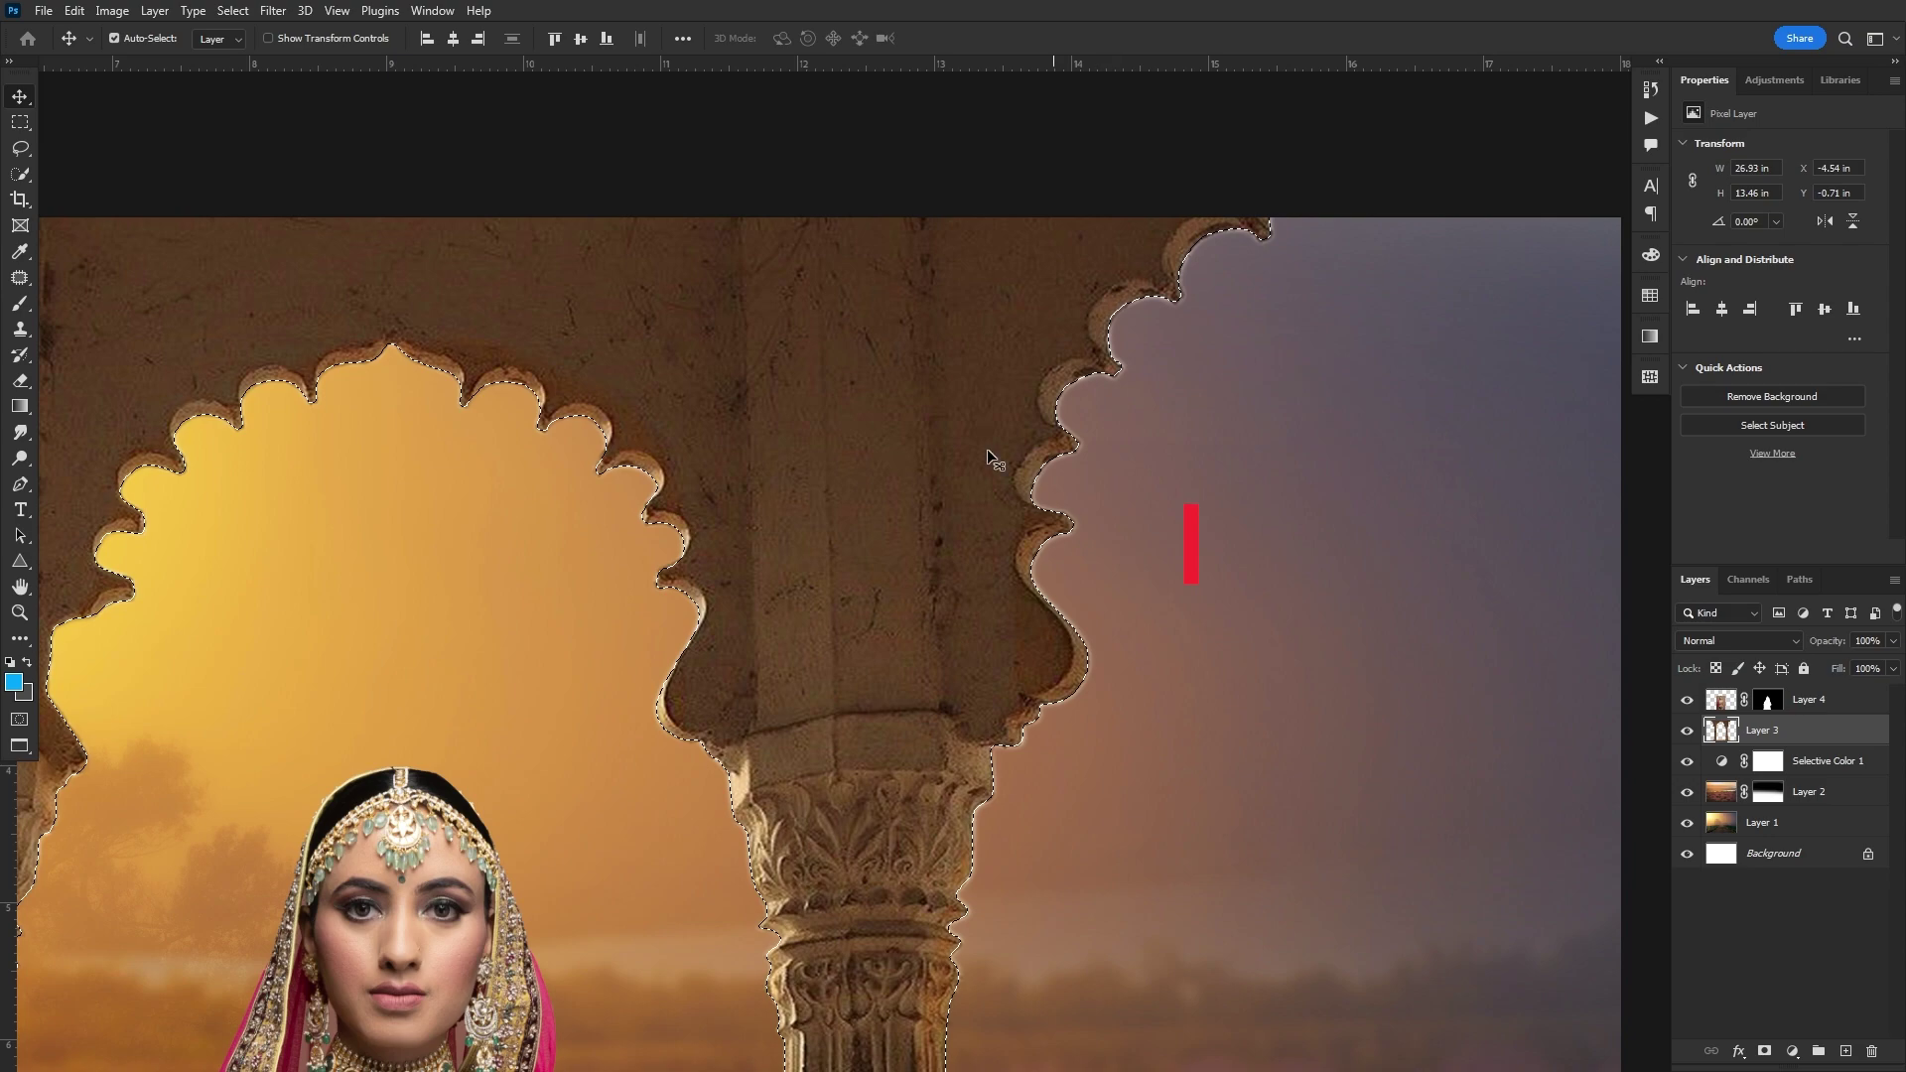
pyautogui.hotkey('ctrl', 'space')
pyautogui.moveTo(1209, 373)
pyautogui.mouseDown()
pyautogui.moveTo(1171, 533)
pyautogui.moveTo(1228, 349)
pyautogui.mouseUp()
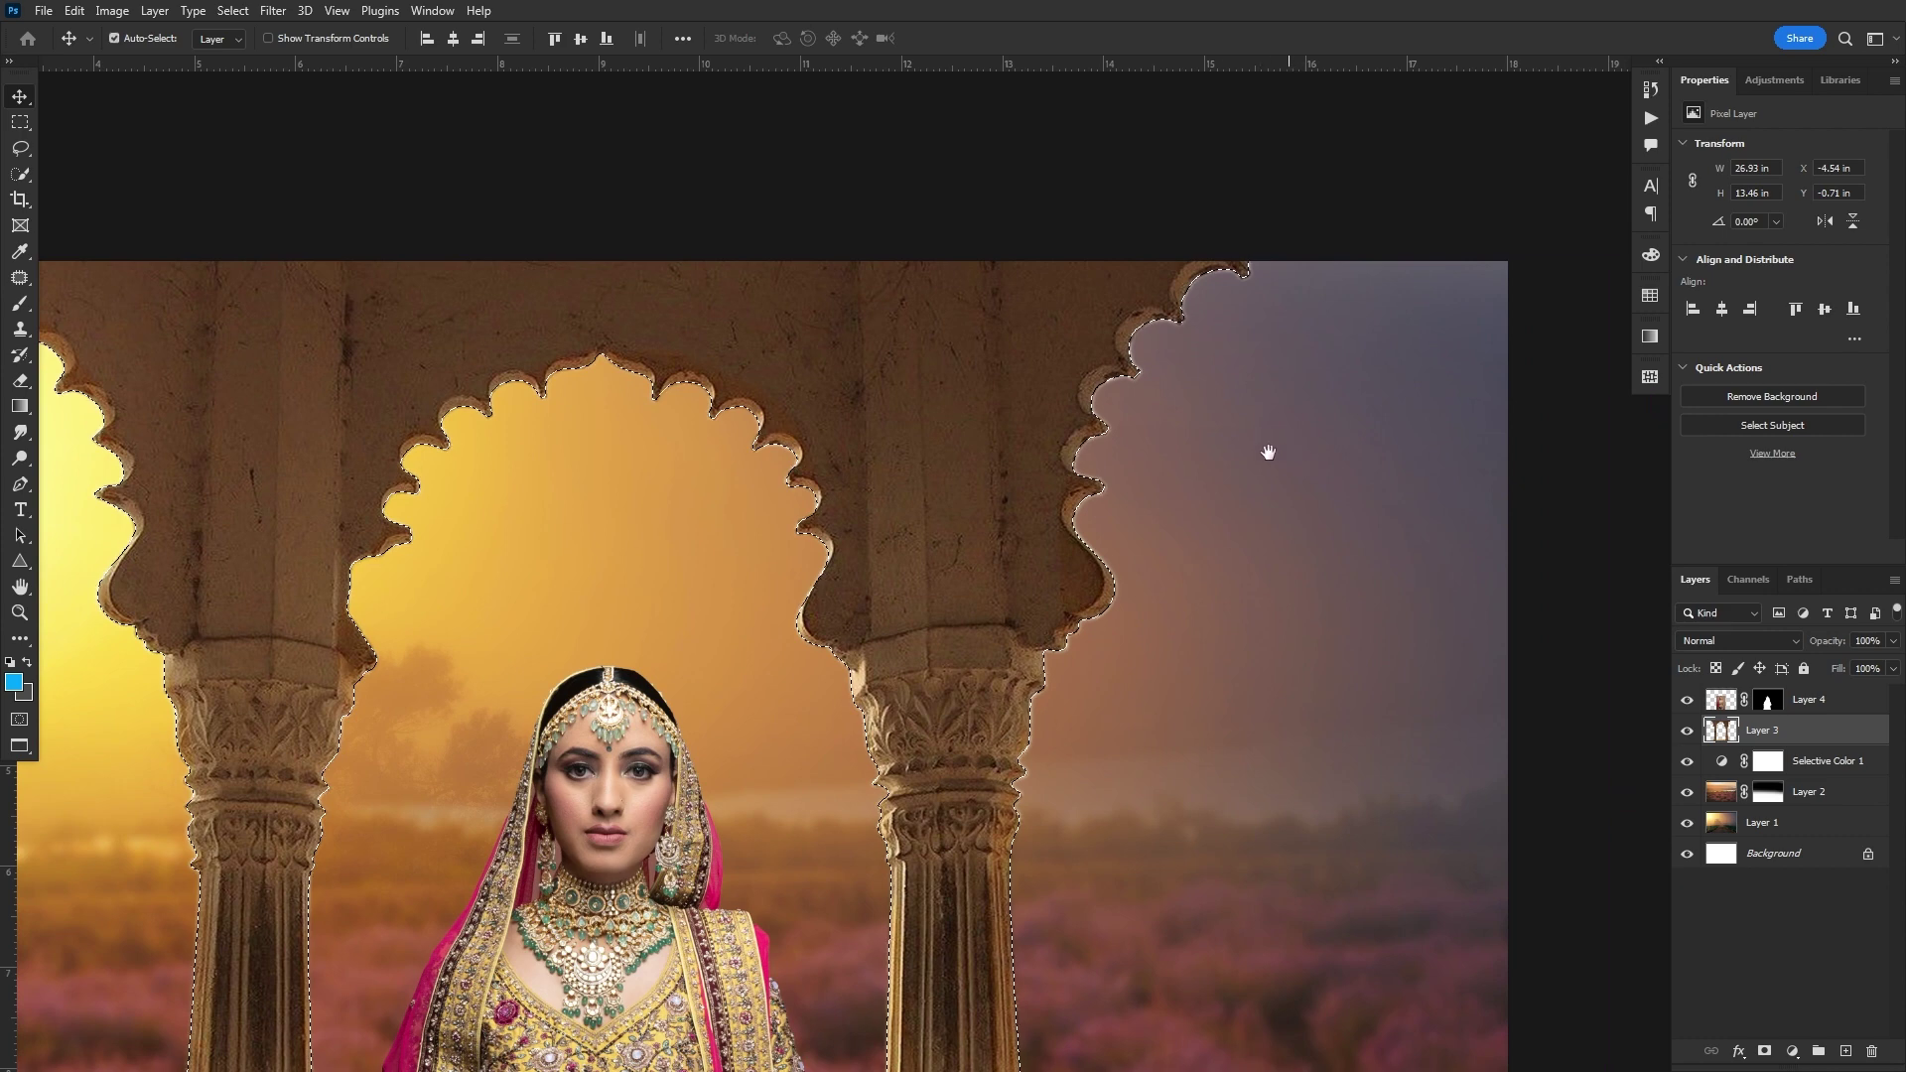
pyautogui.moveTo(1269, 451); pyautogui.dragTo(1222, 438)
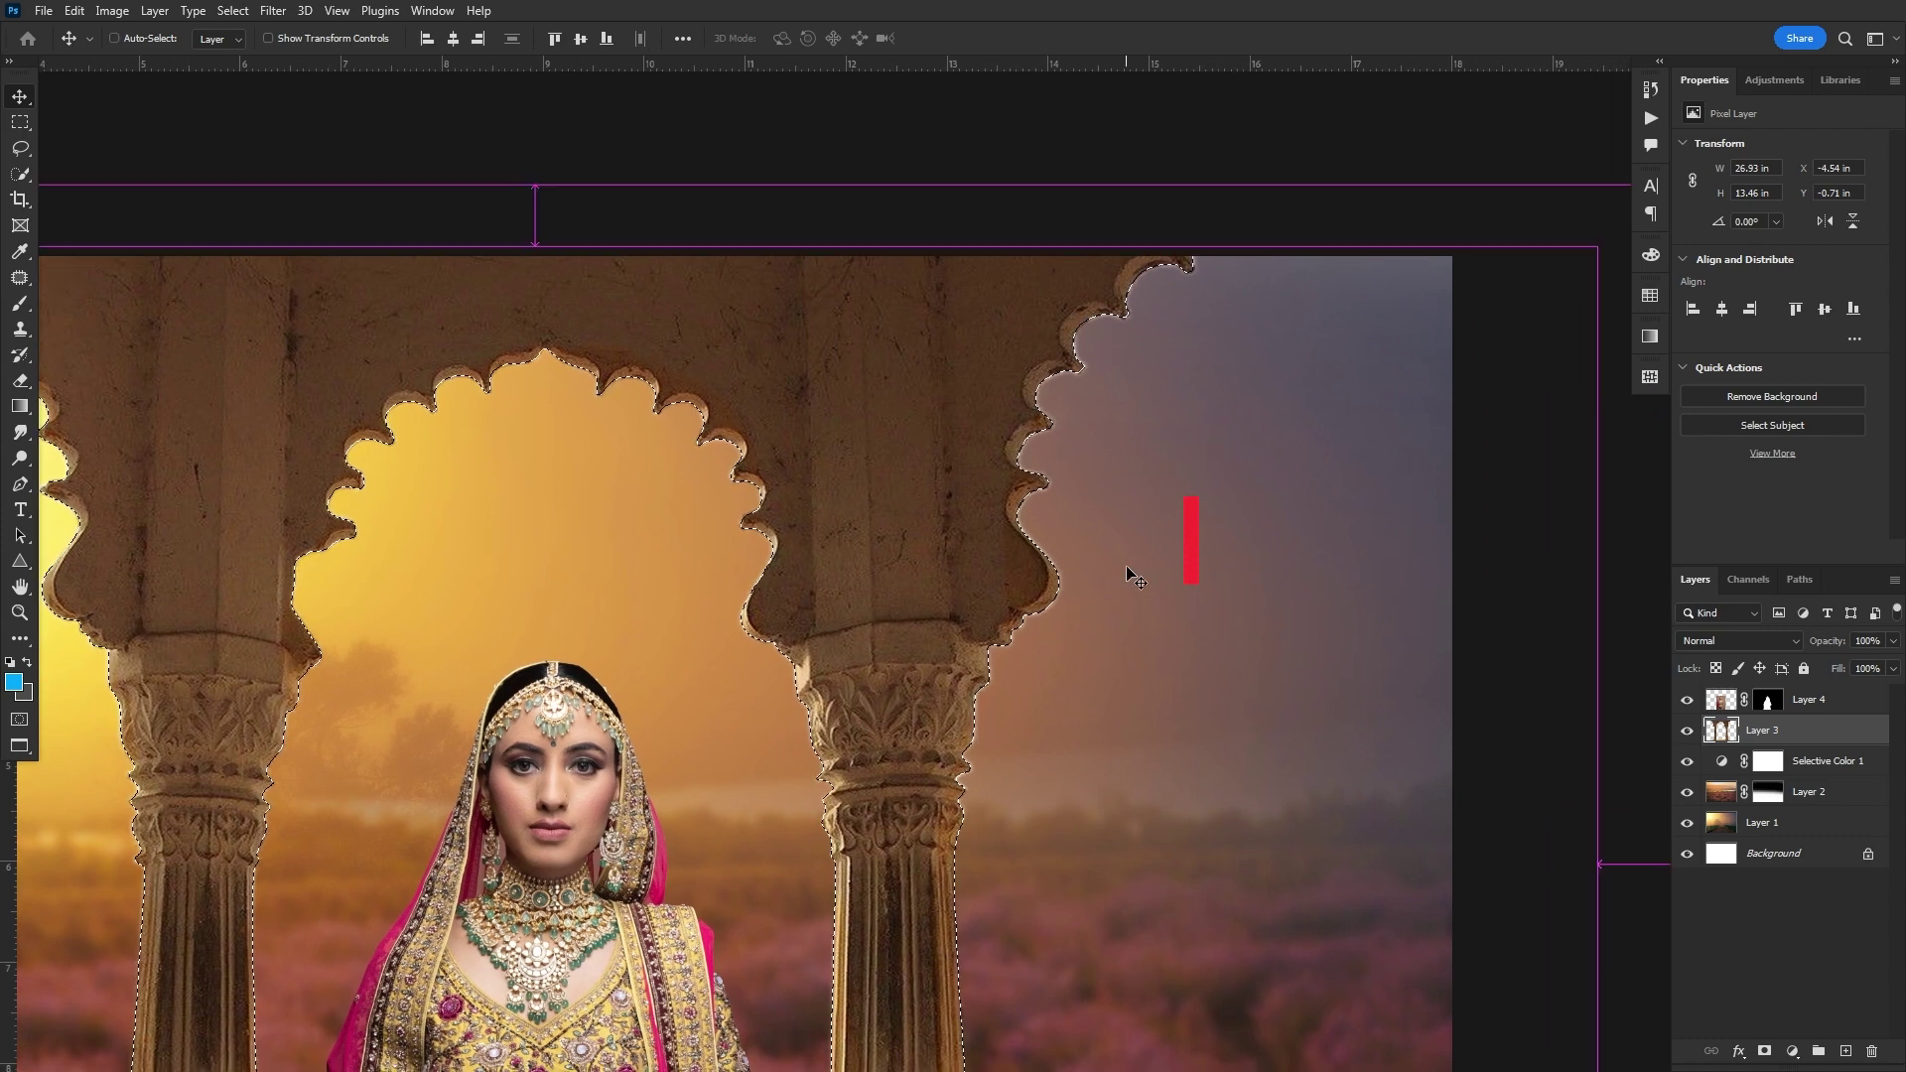
# - Invert the selection, delete the stray pixels outside the arches, and deselect
pyautogui.hotkey('ctrl', 'shift', 'i')
pyautogui.hotkey('ctrl', 'shift', 'i')
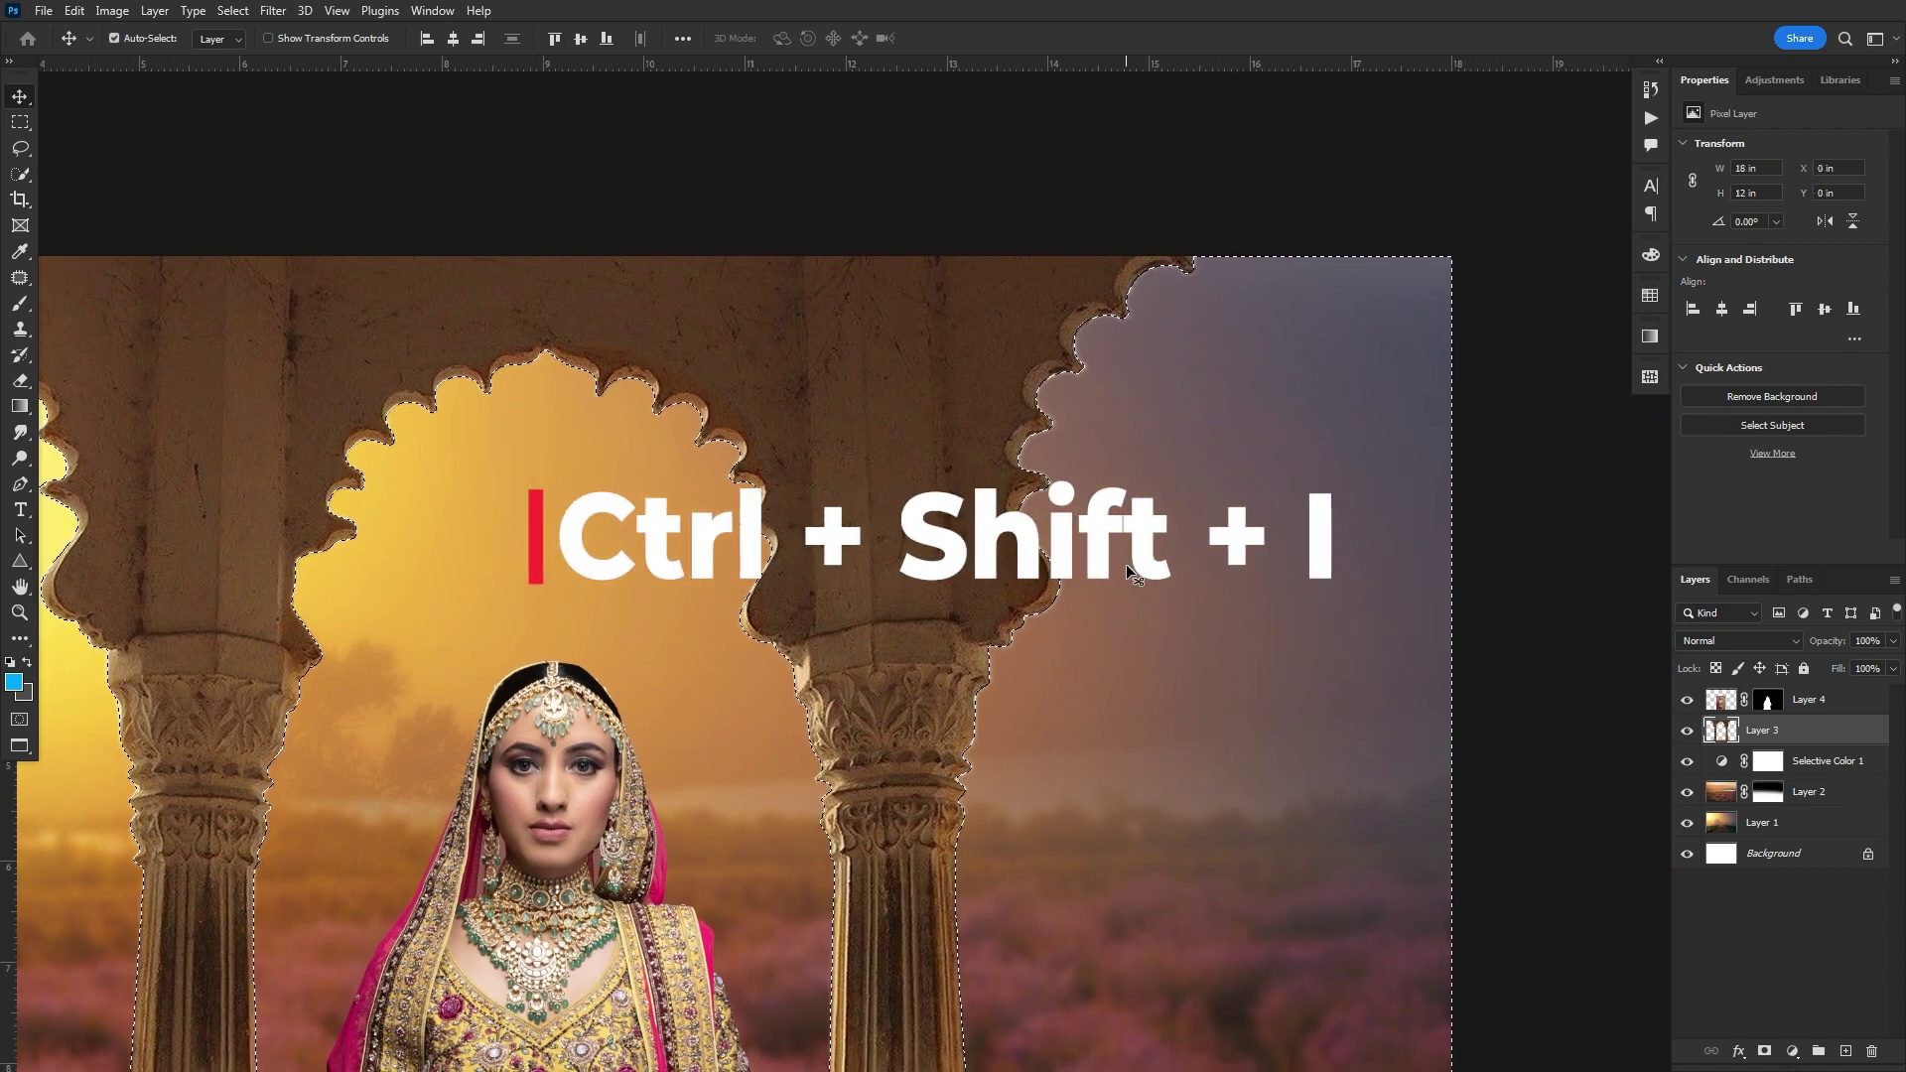
pyautogui.moveTo(1266, 273)
pyautogui.mouseDown()
pyautogui.moveTo(1404, 442)
pyautogui.moveTo(1170, 285)
pyautogui.moveTo(1106, 358)
pyautogui.moveTo(1153, 410)
pyautogui.mouseUp()
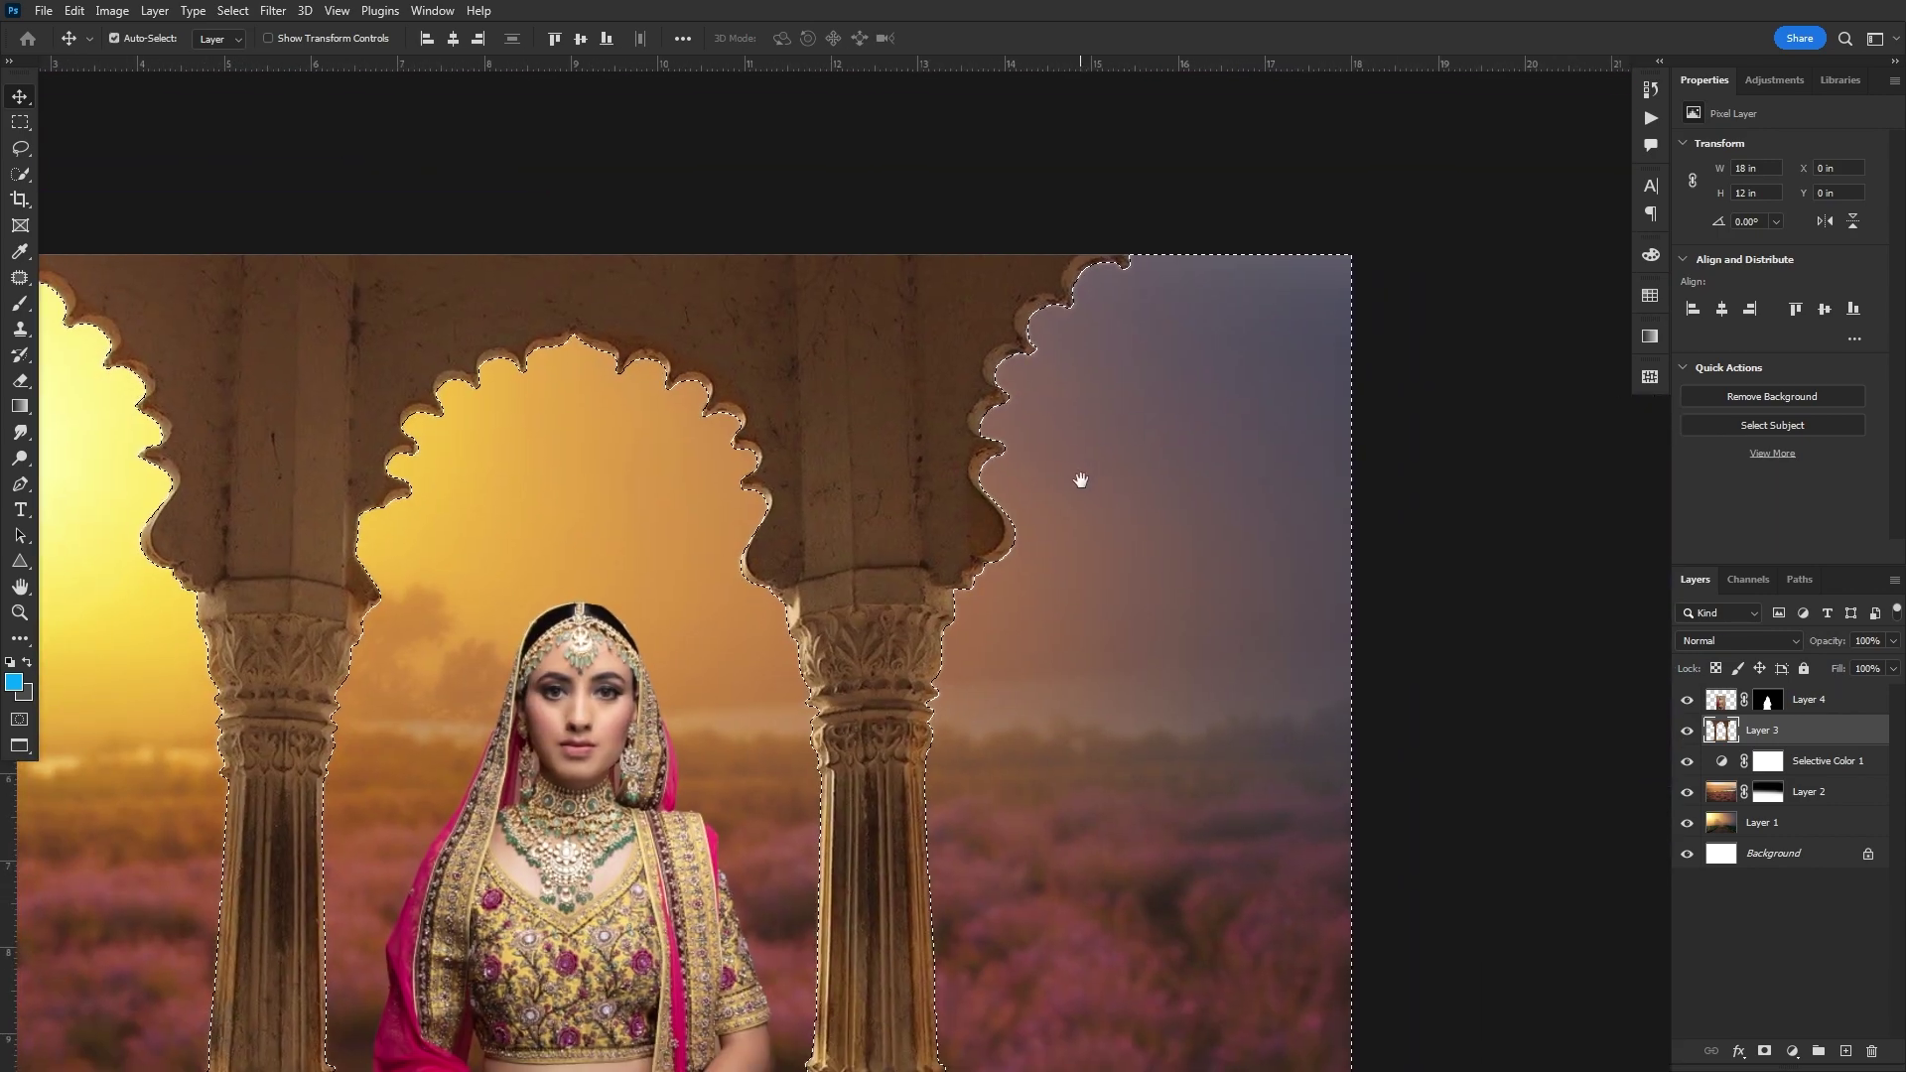
pyautogui.scroll(5, 1053, 486)
pyautogui.press('Delete')
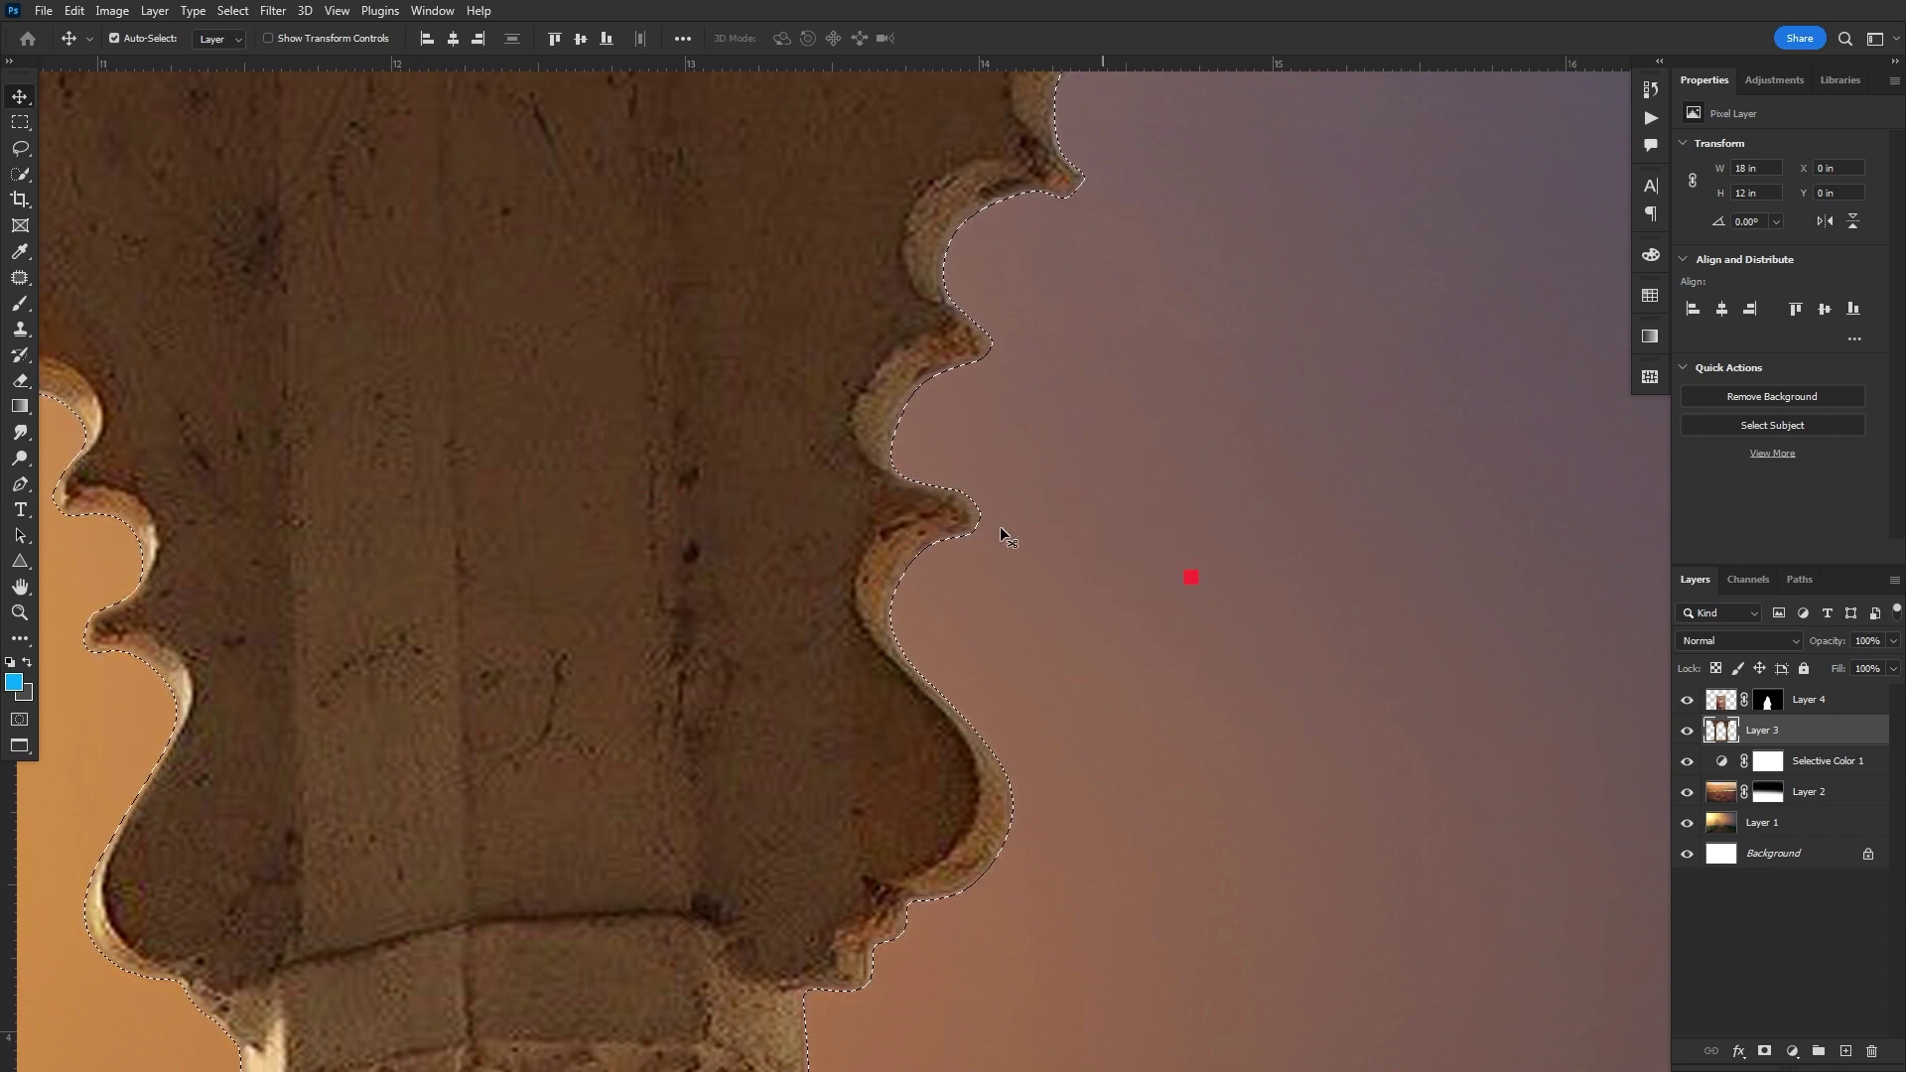
pyautogui.hotkey('ctrl', 'd')
pyautogui.keyDown('ctrl'); pyautogui.click(920, 468); pyautogui.keyUp('ctrl')
# - Select the bride's Layer 4 and add a new empty layer above it
pyautogui.keyDown('ctrl'); pyautogui.click(961, 504); pyautogui.keyUp('ctrl')
pyautogui.moveTo(961, 504); pyautogui.dragTo(774, 420)
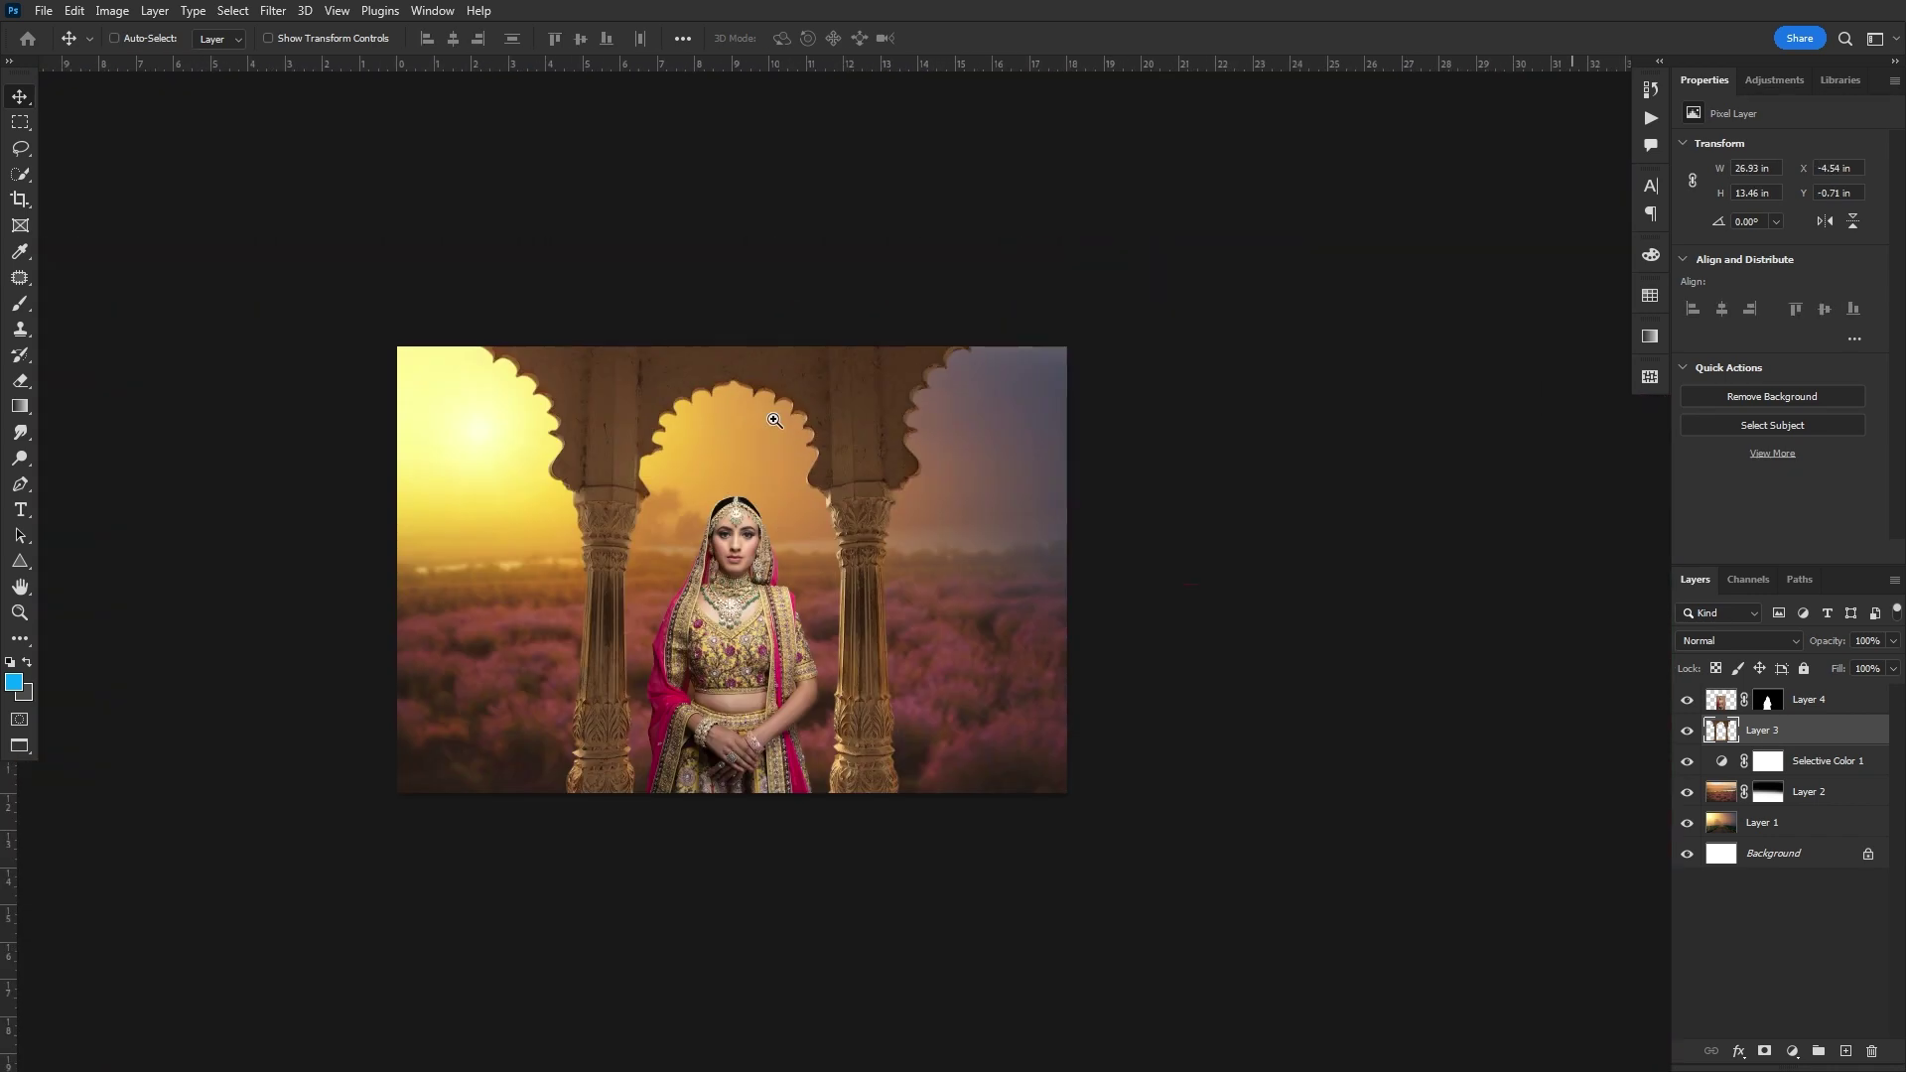
pyautogui.moveTo(683, 460); pyautogui.dragTo(868, 527)
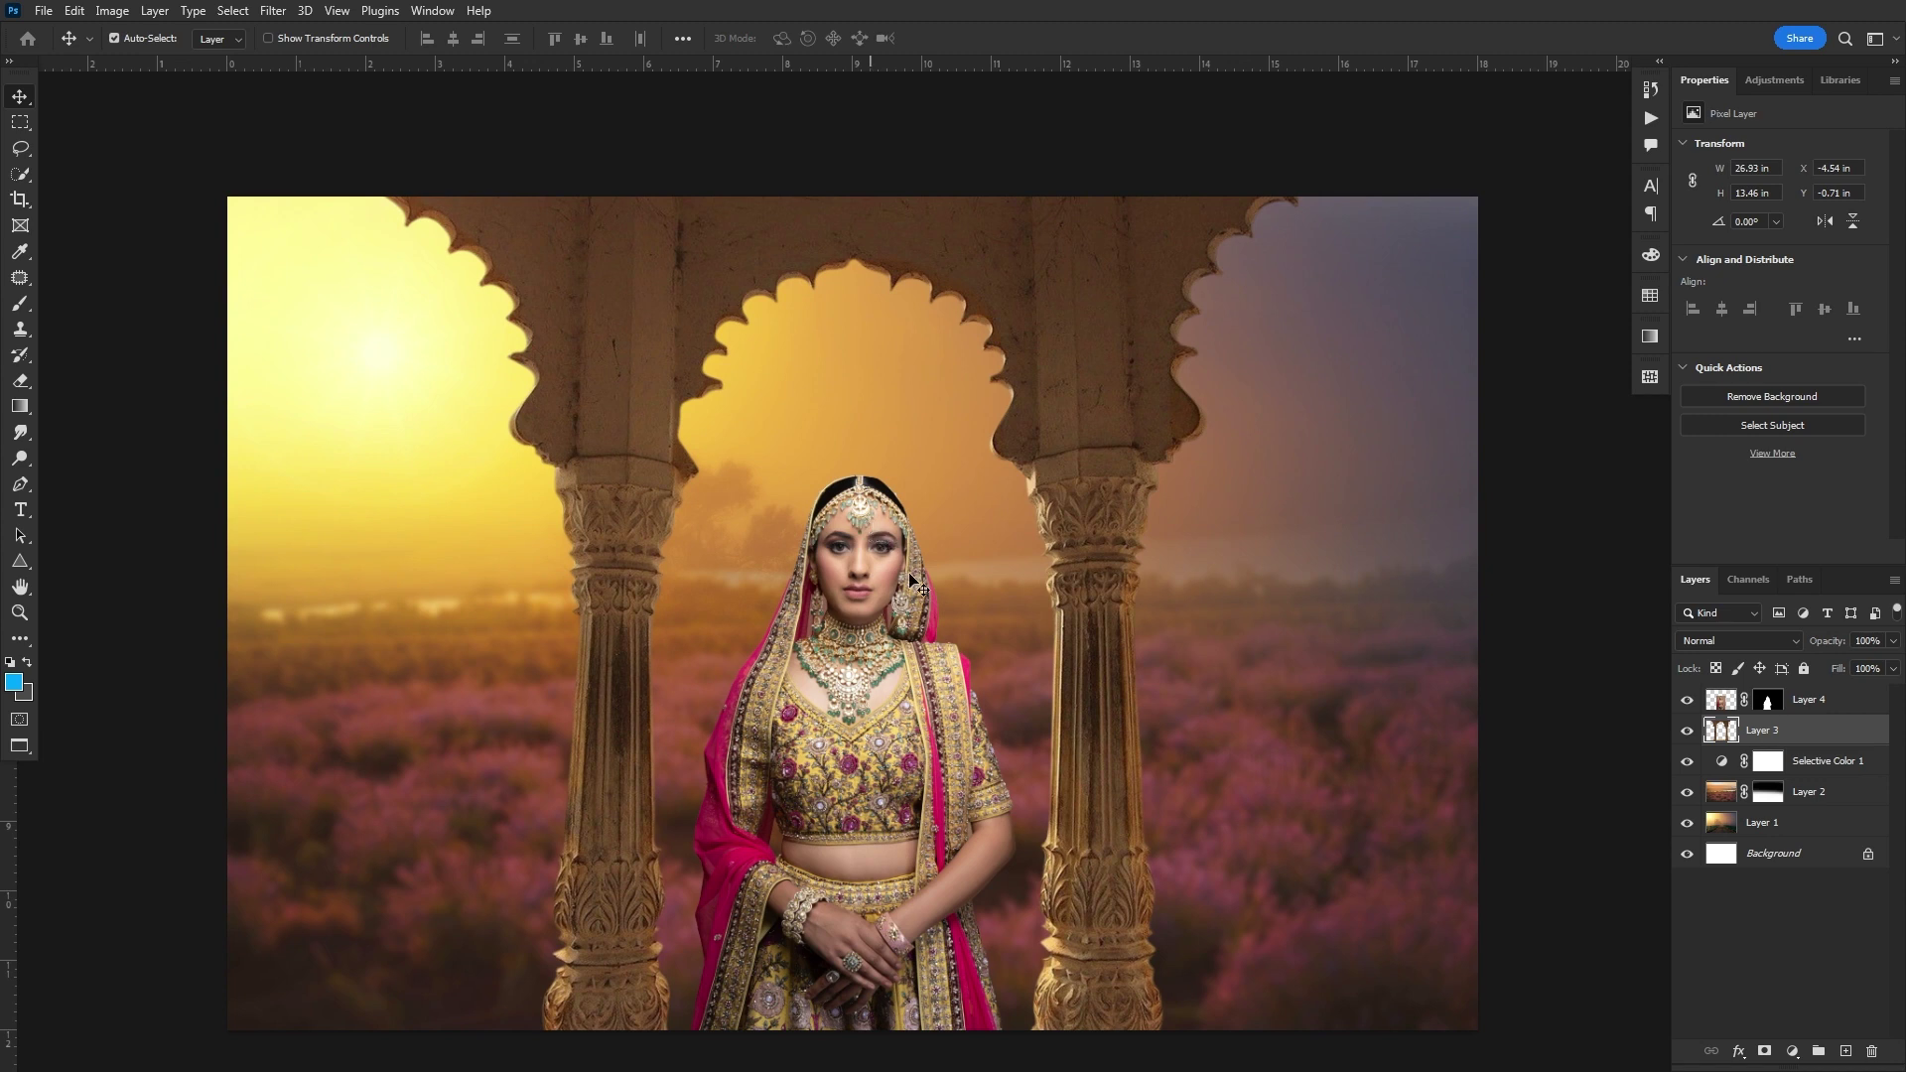
pyautogui.moveTo(965, 642); pyautogui.dragTo(963, 635)
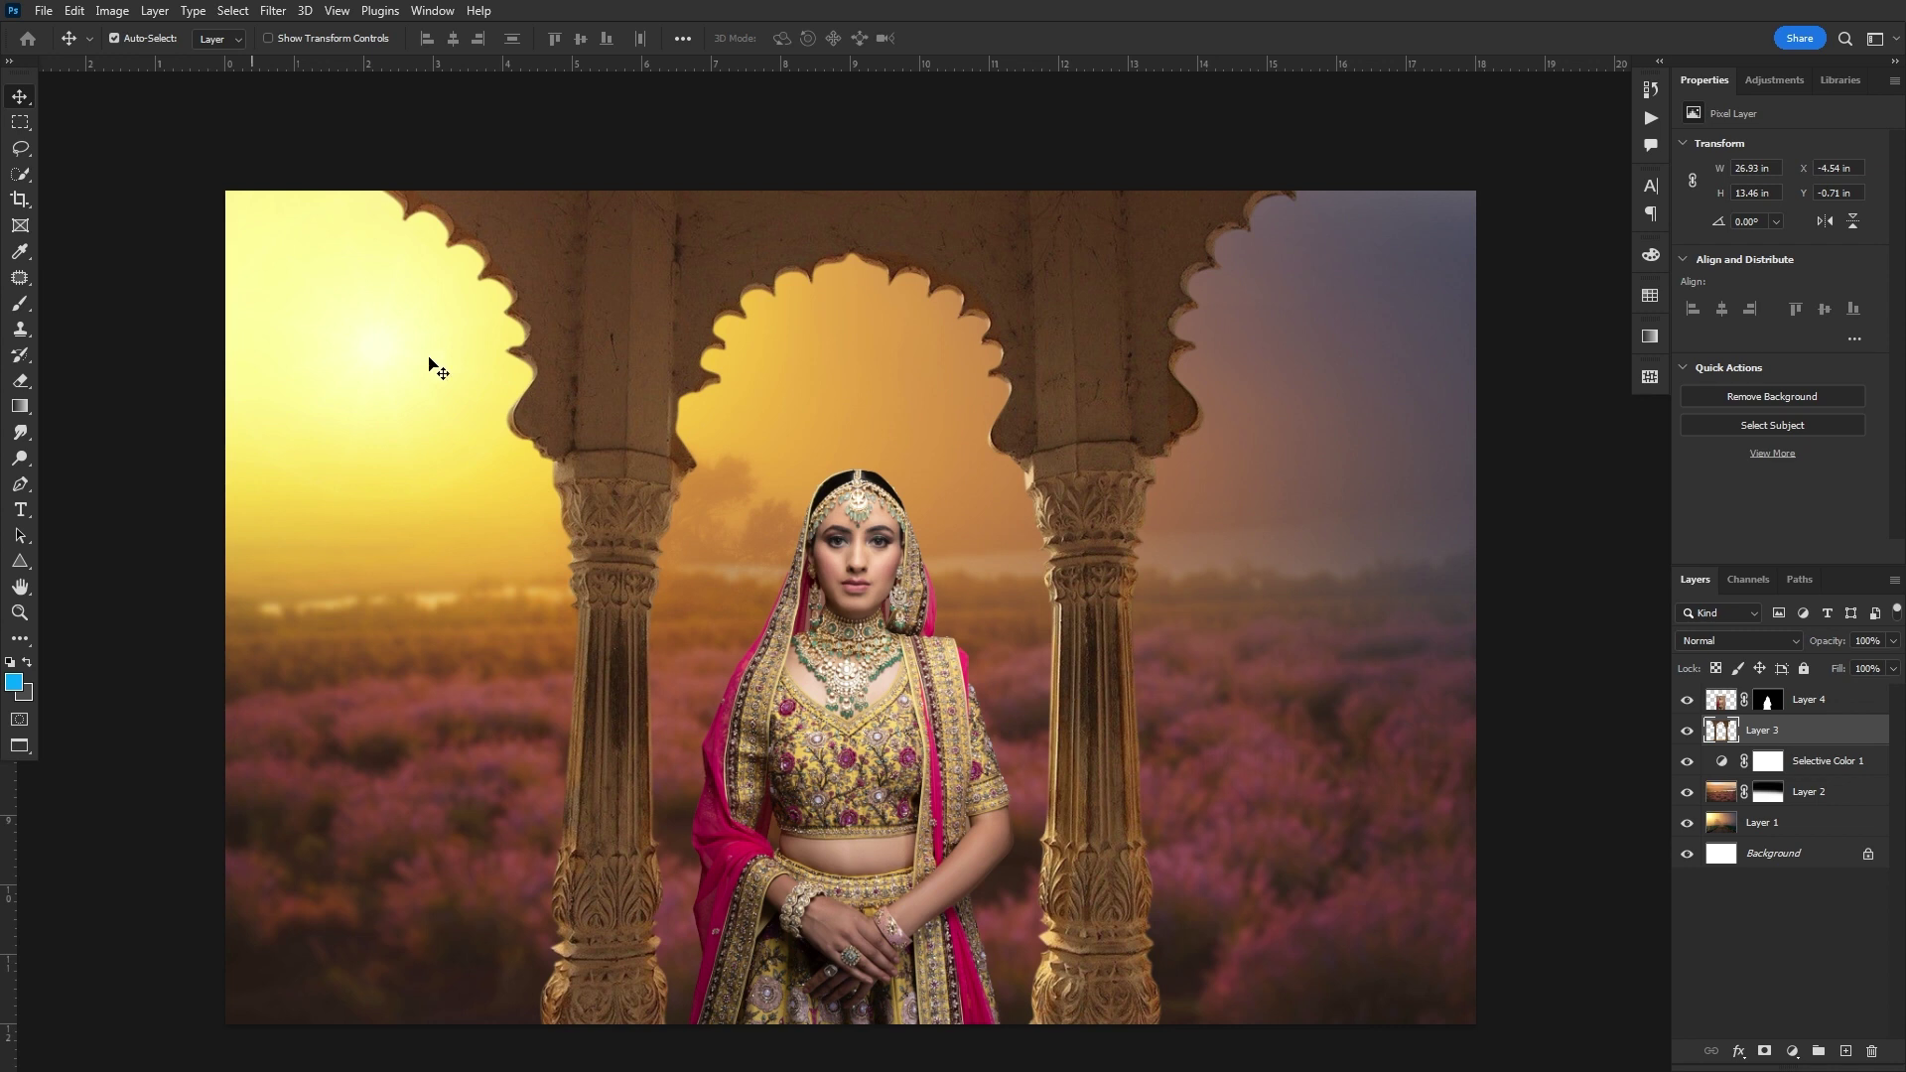
pyautogui.rightClick(907, 715)
pyautogui.click(933, 723)
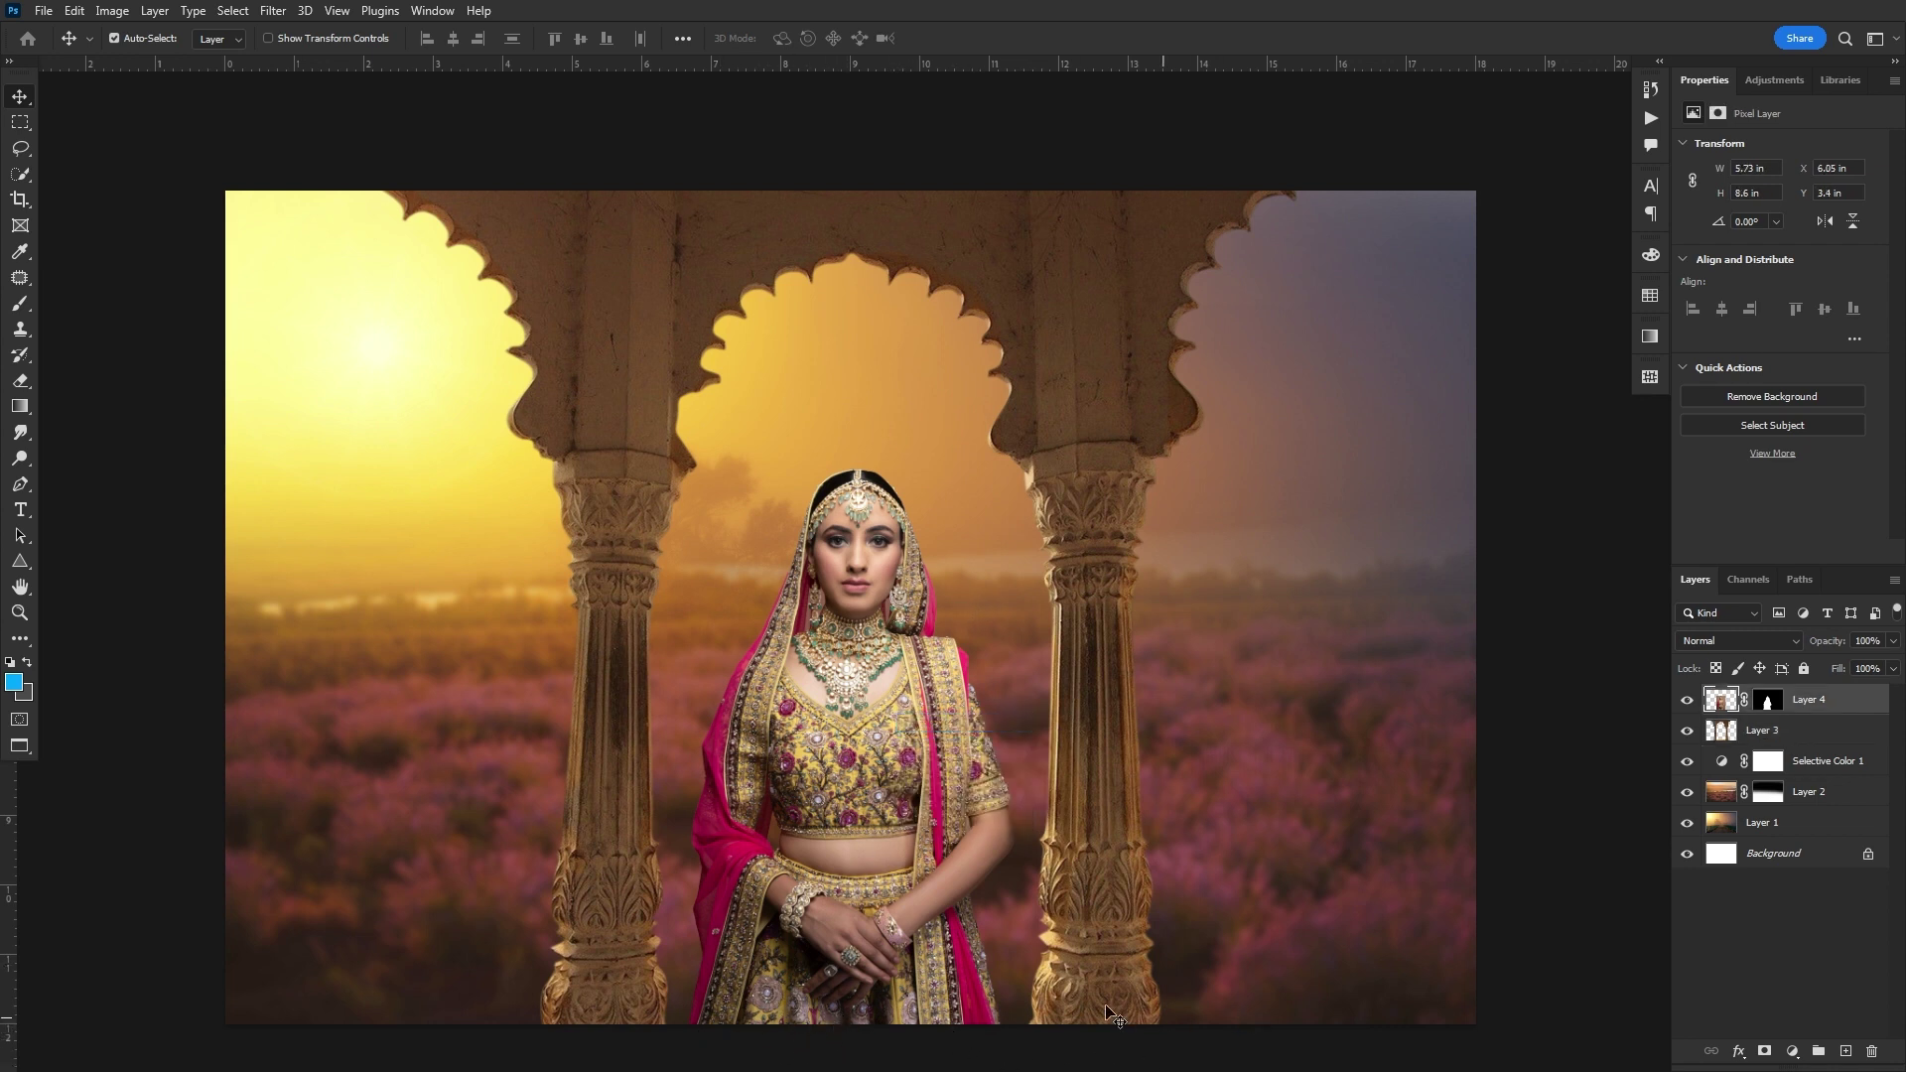
pyautogui.hotkey('ctrl', 'shift', 'n')
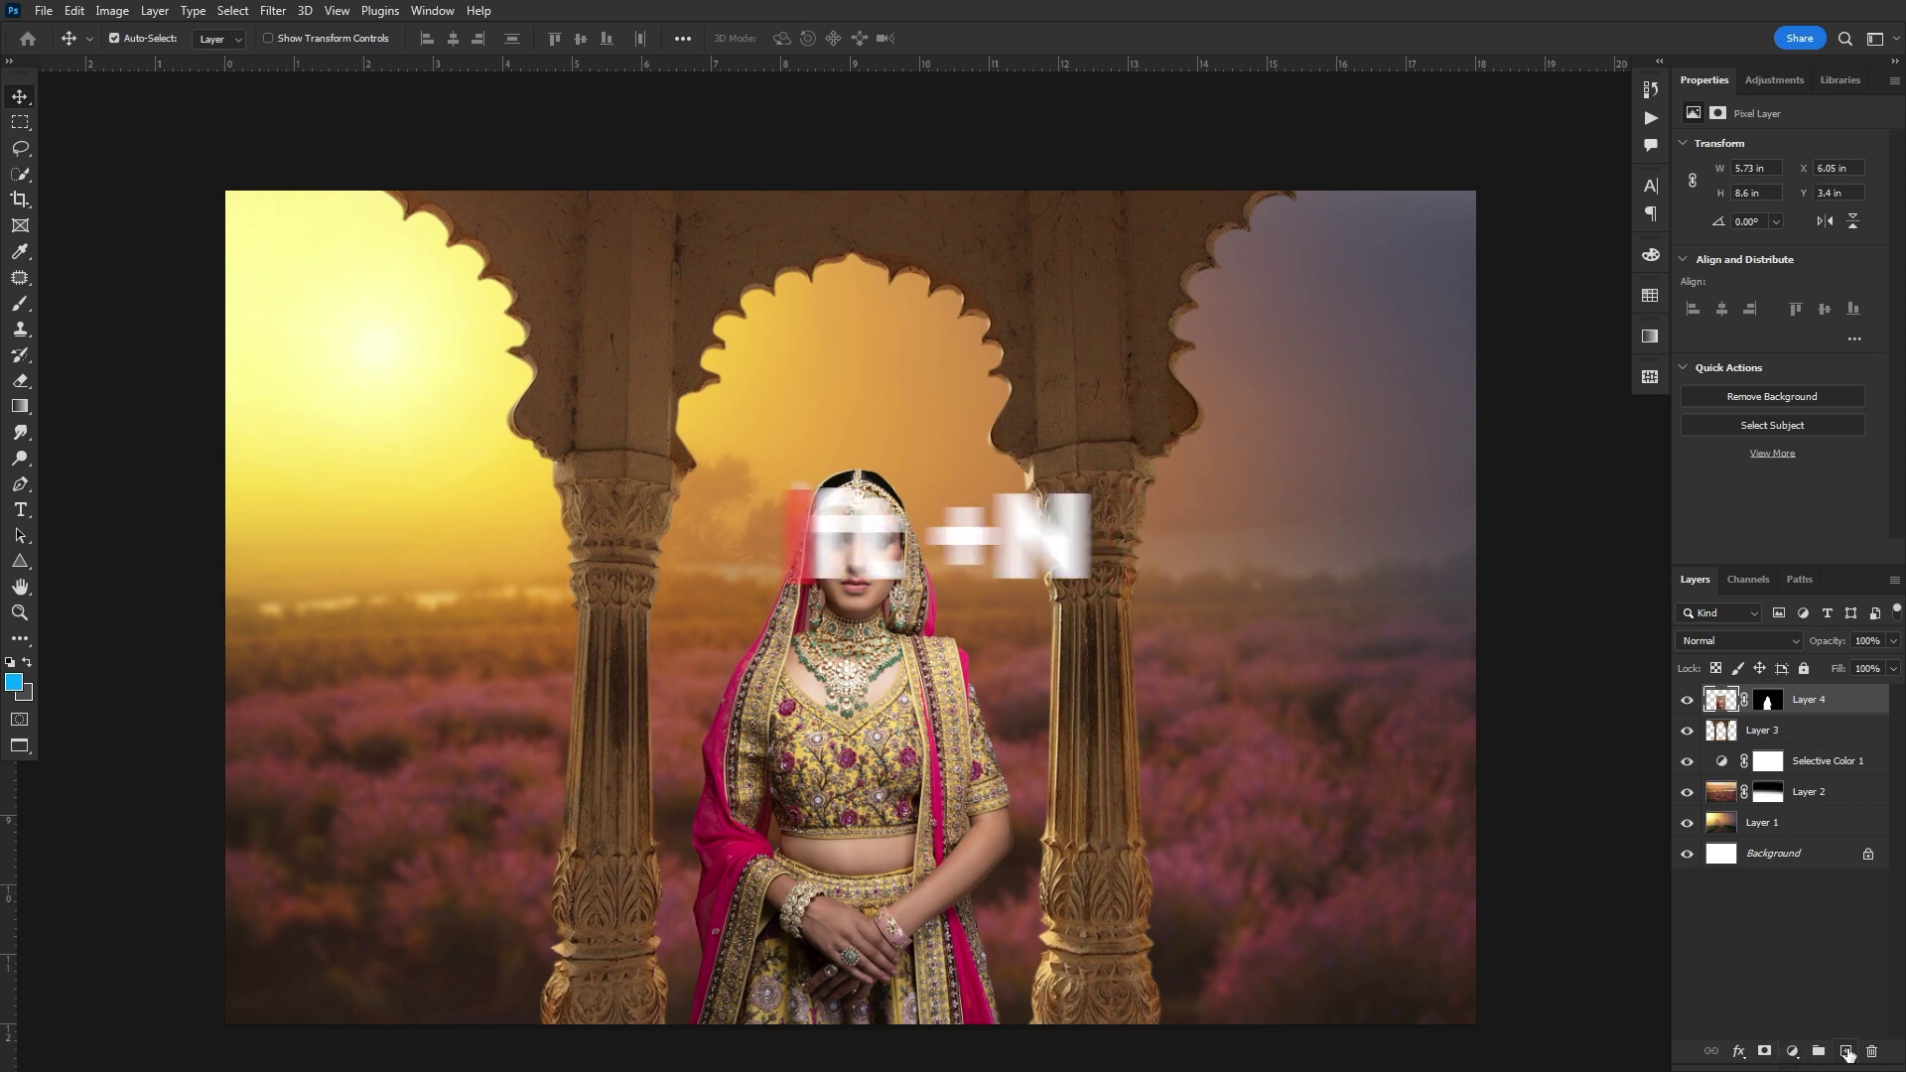
# - Drag a black-to-transparent gradient up from the bottom and set the layer opacity to 36%
pyautogui.press('d')
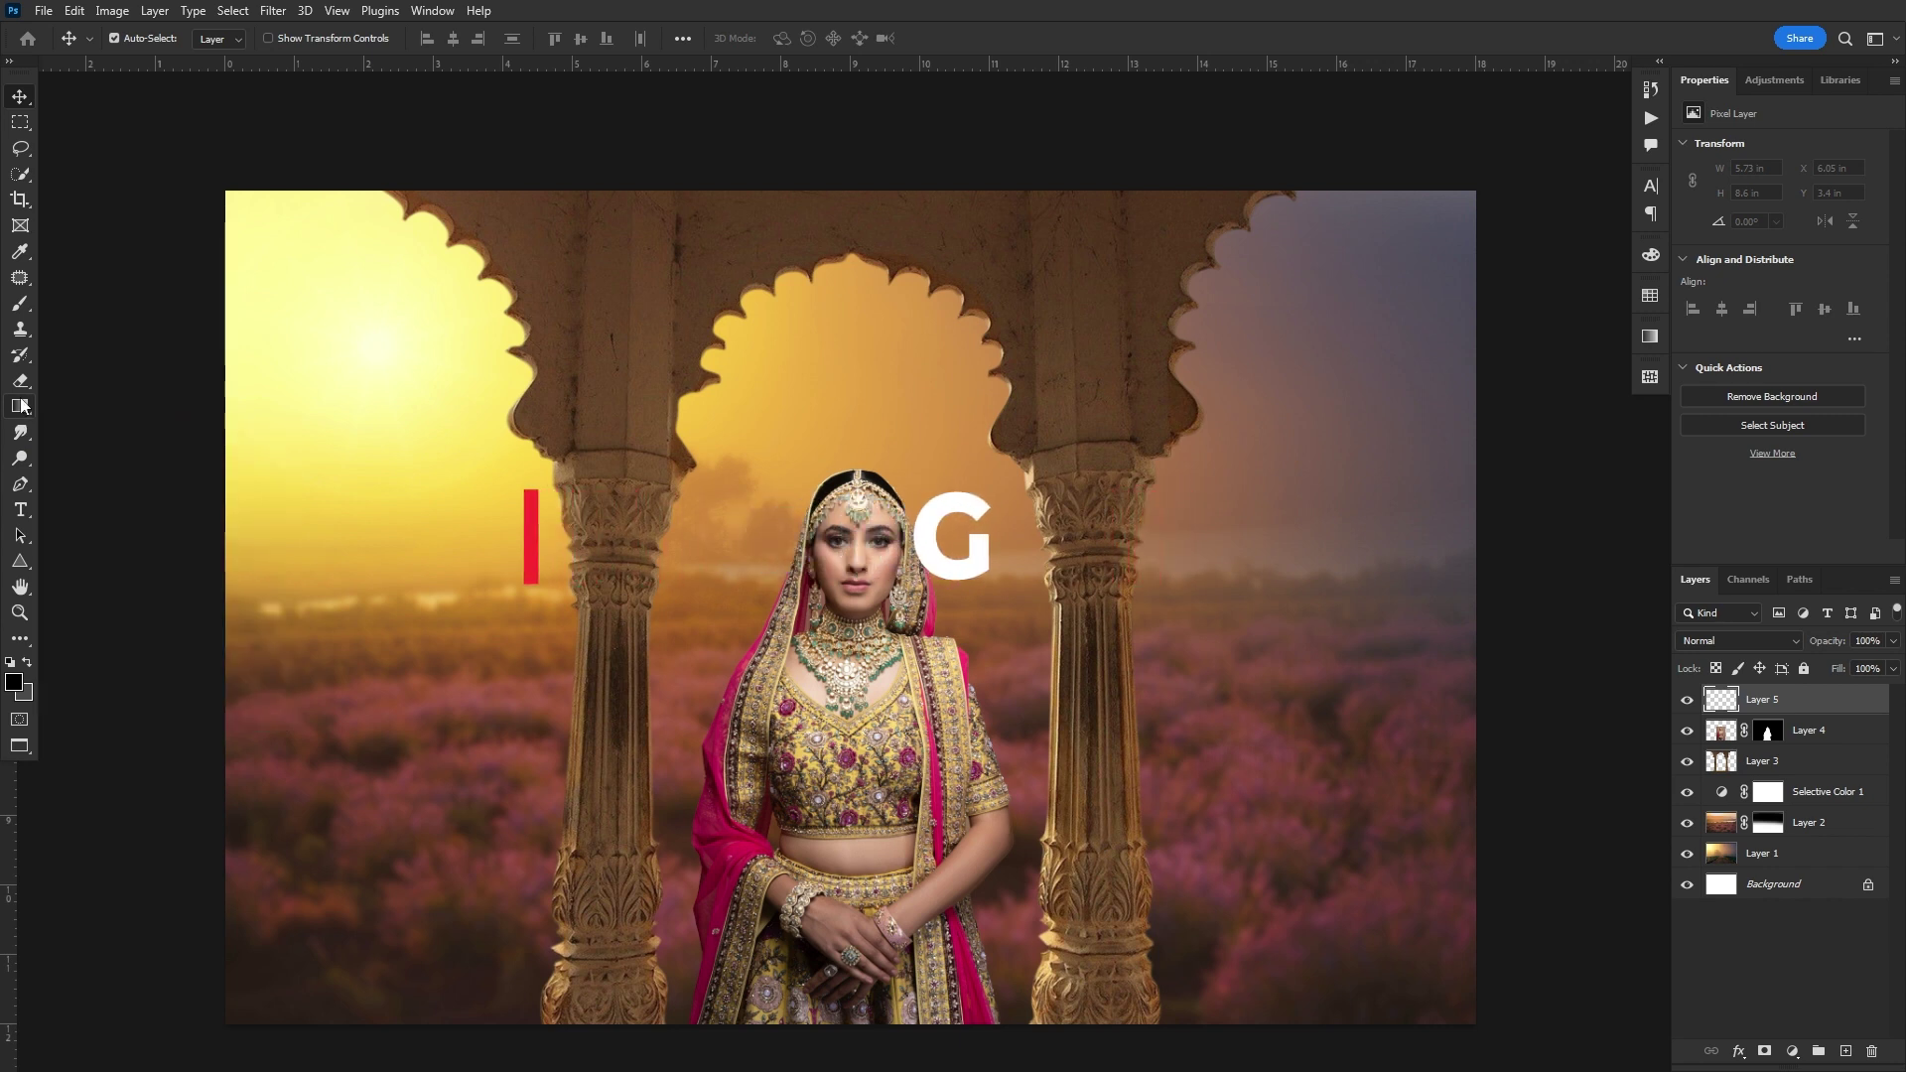
pyautogui.press('g')
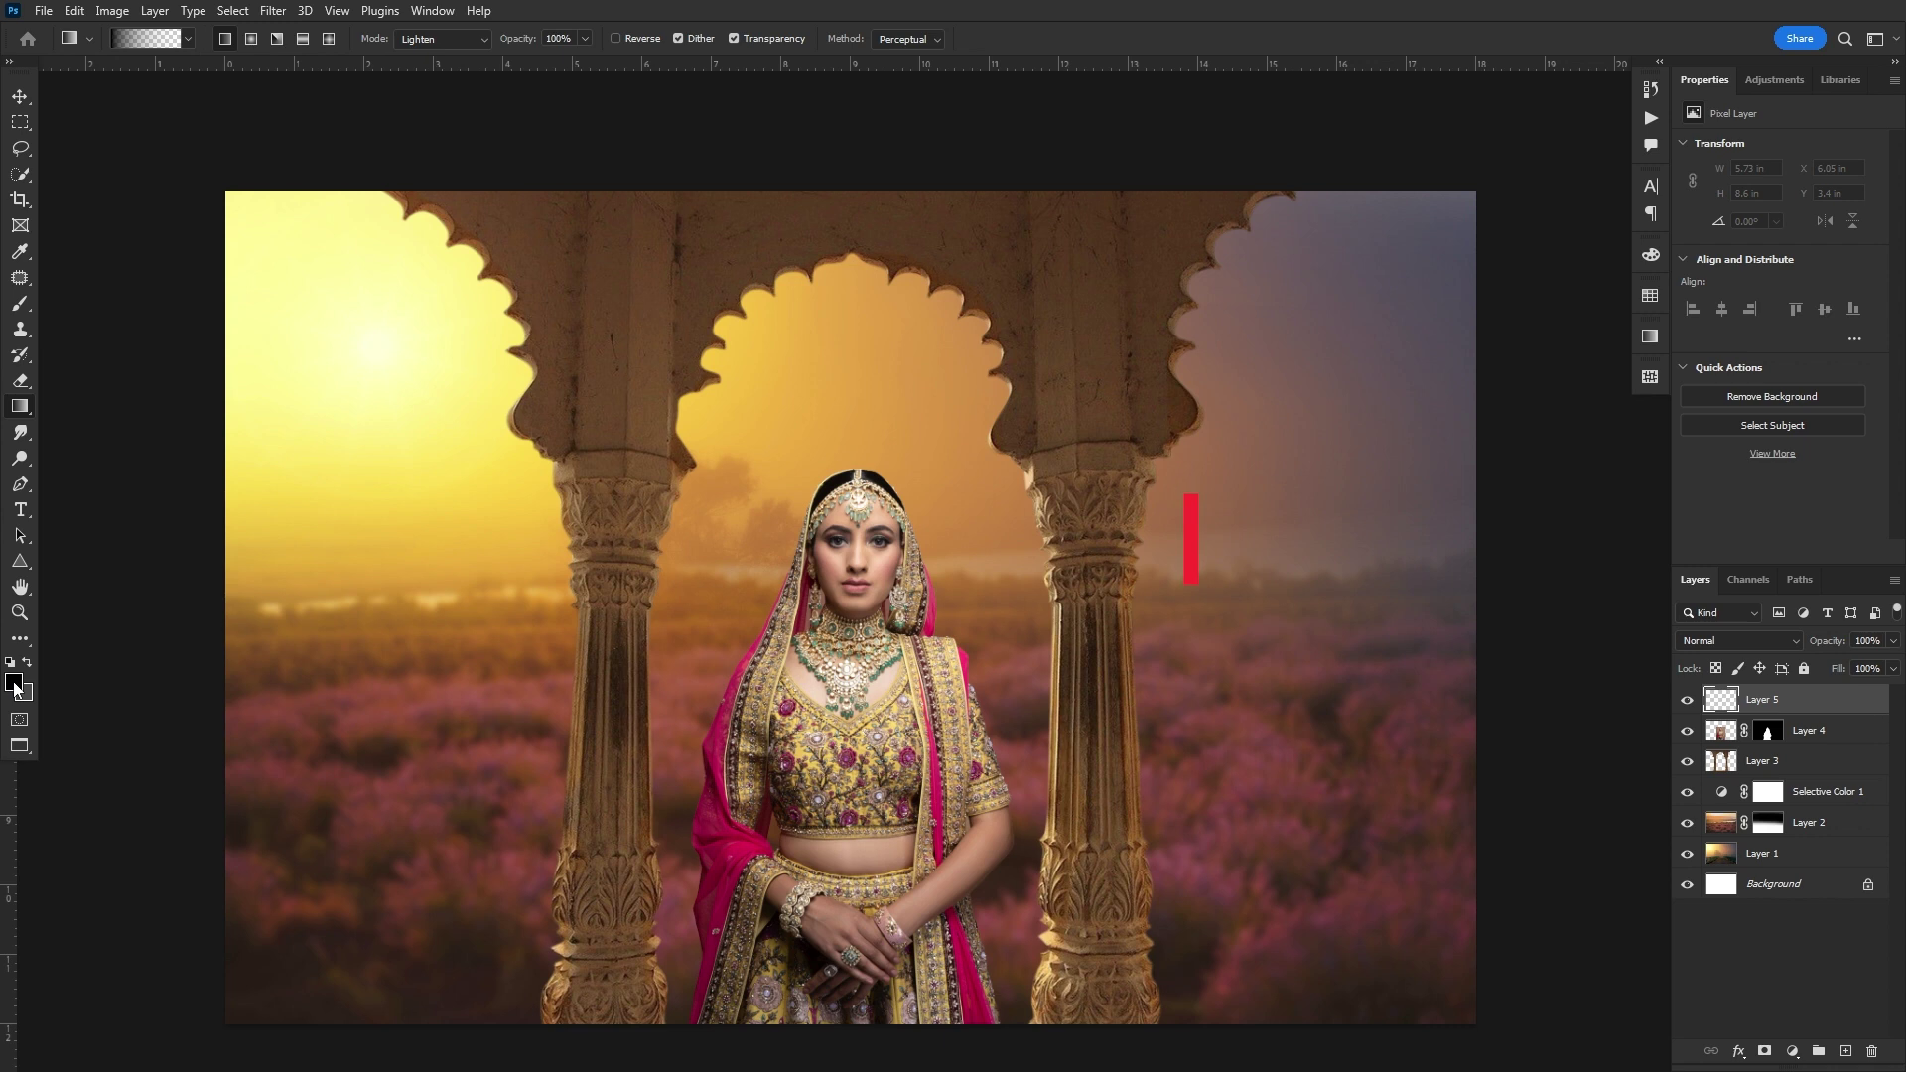
pyautogui.click(142, 40)
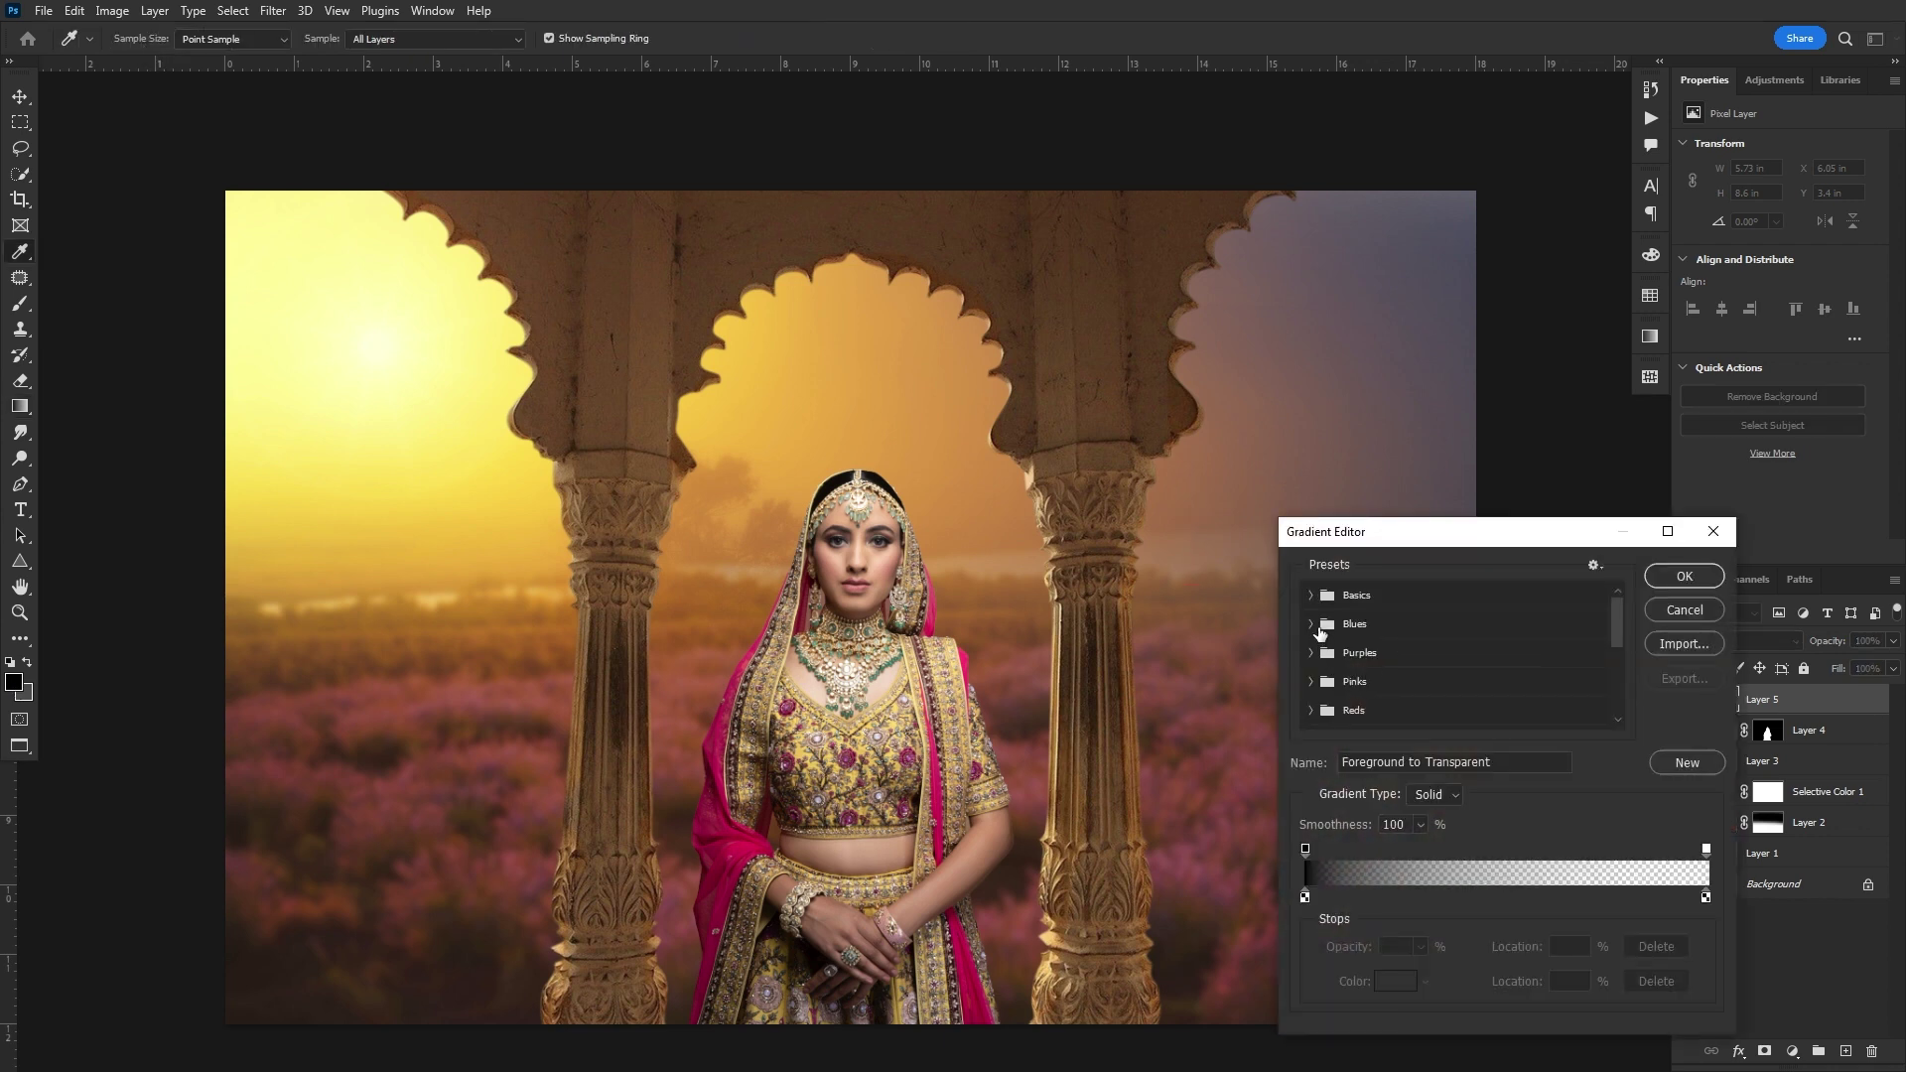
pyautogui.click(1310, 597)
pyautogui.click(1367, 638)
pyautogui.click(1693, 579)
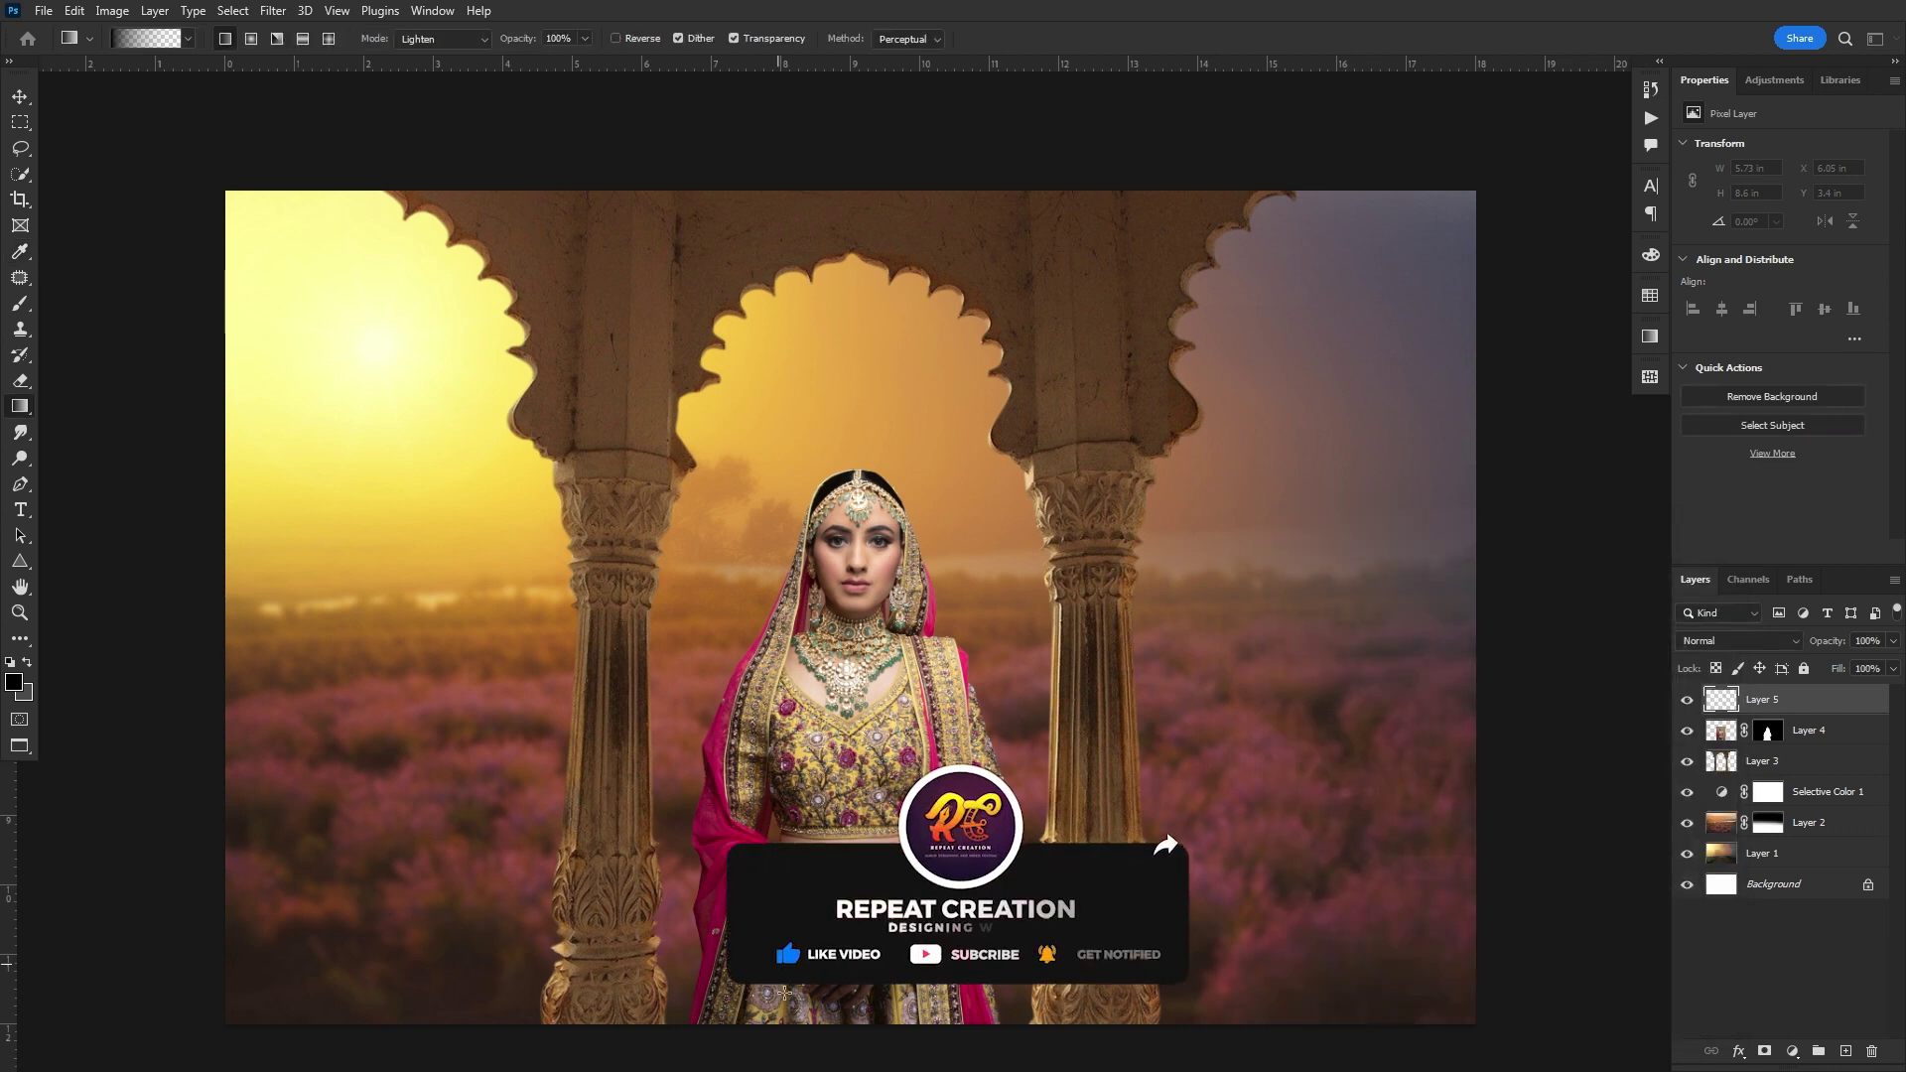
pyautogui.moveTo(877, 1067); pyautogui.dragTo(881, 688)
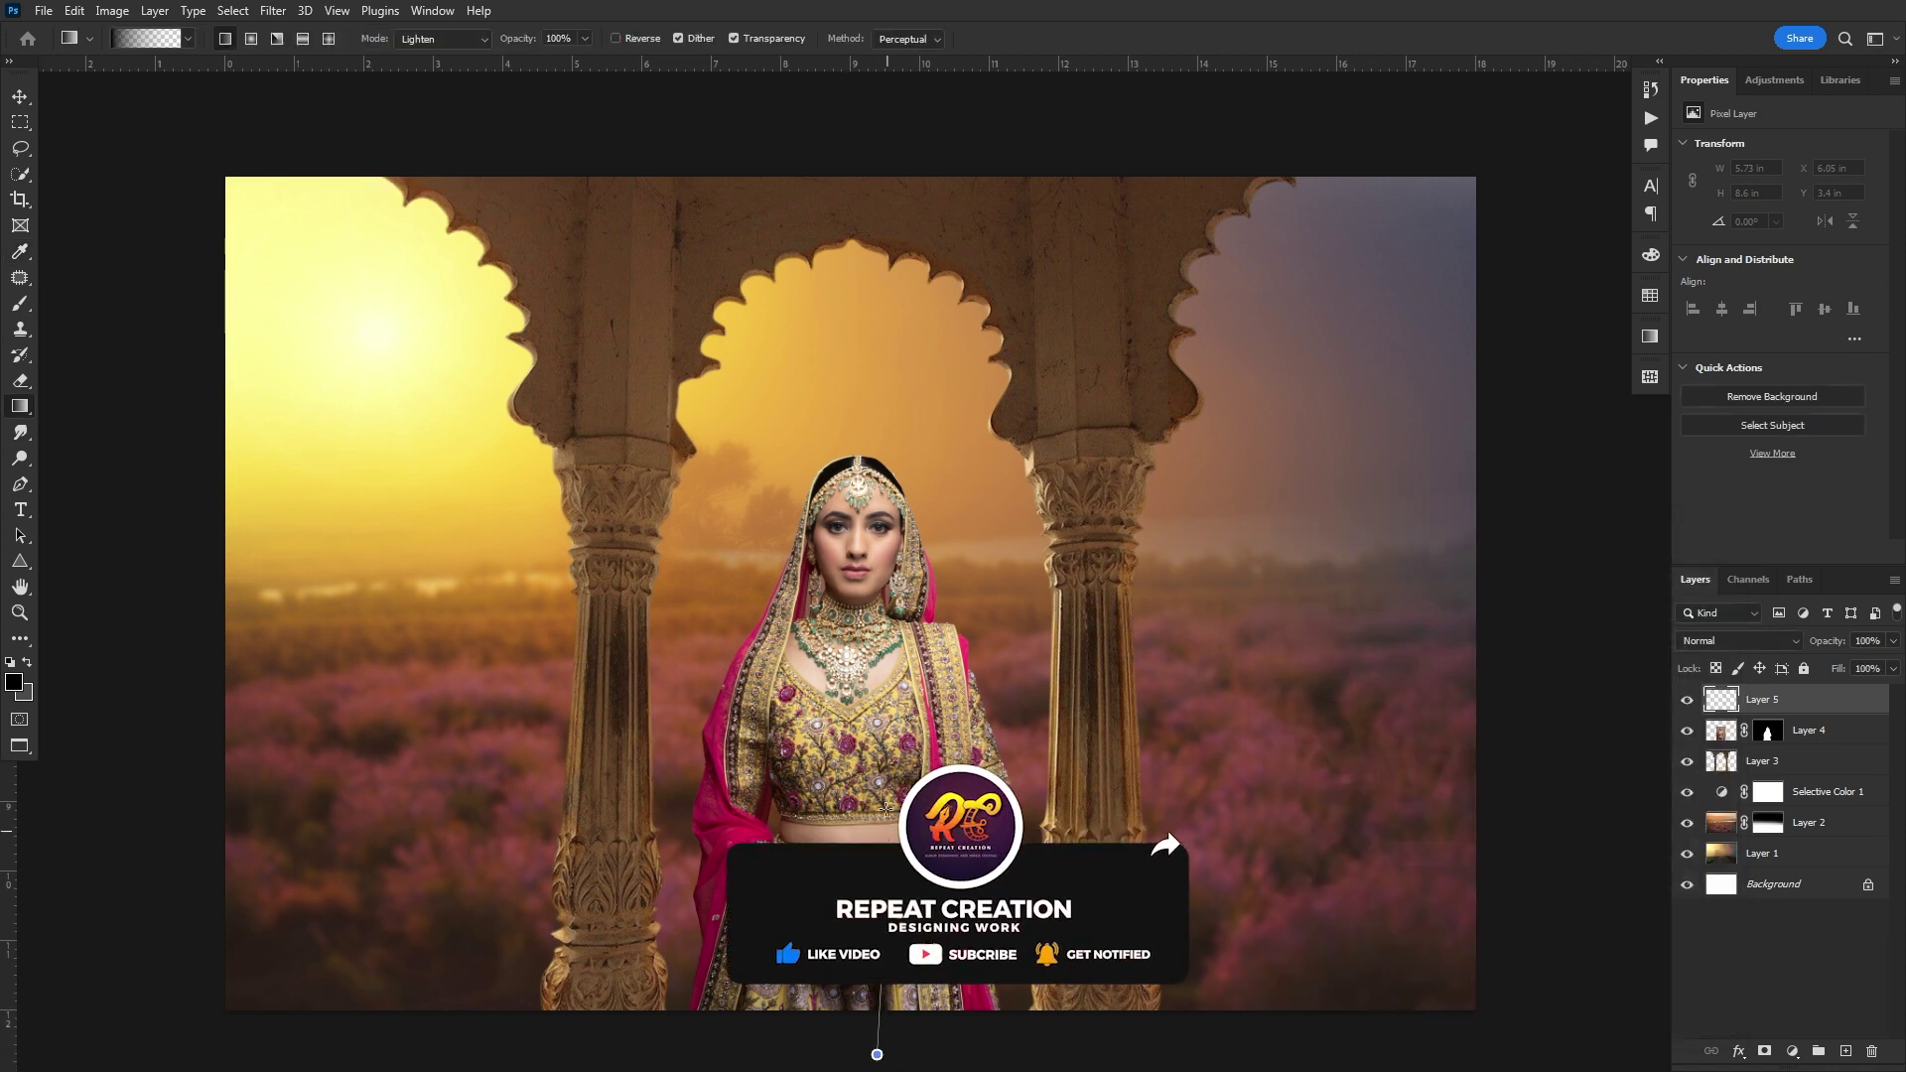
pyautogui.moveTo(885, 587); pyautogui.dragTo(885, 585)
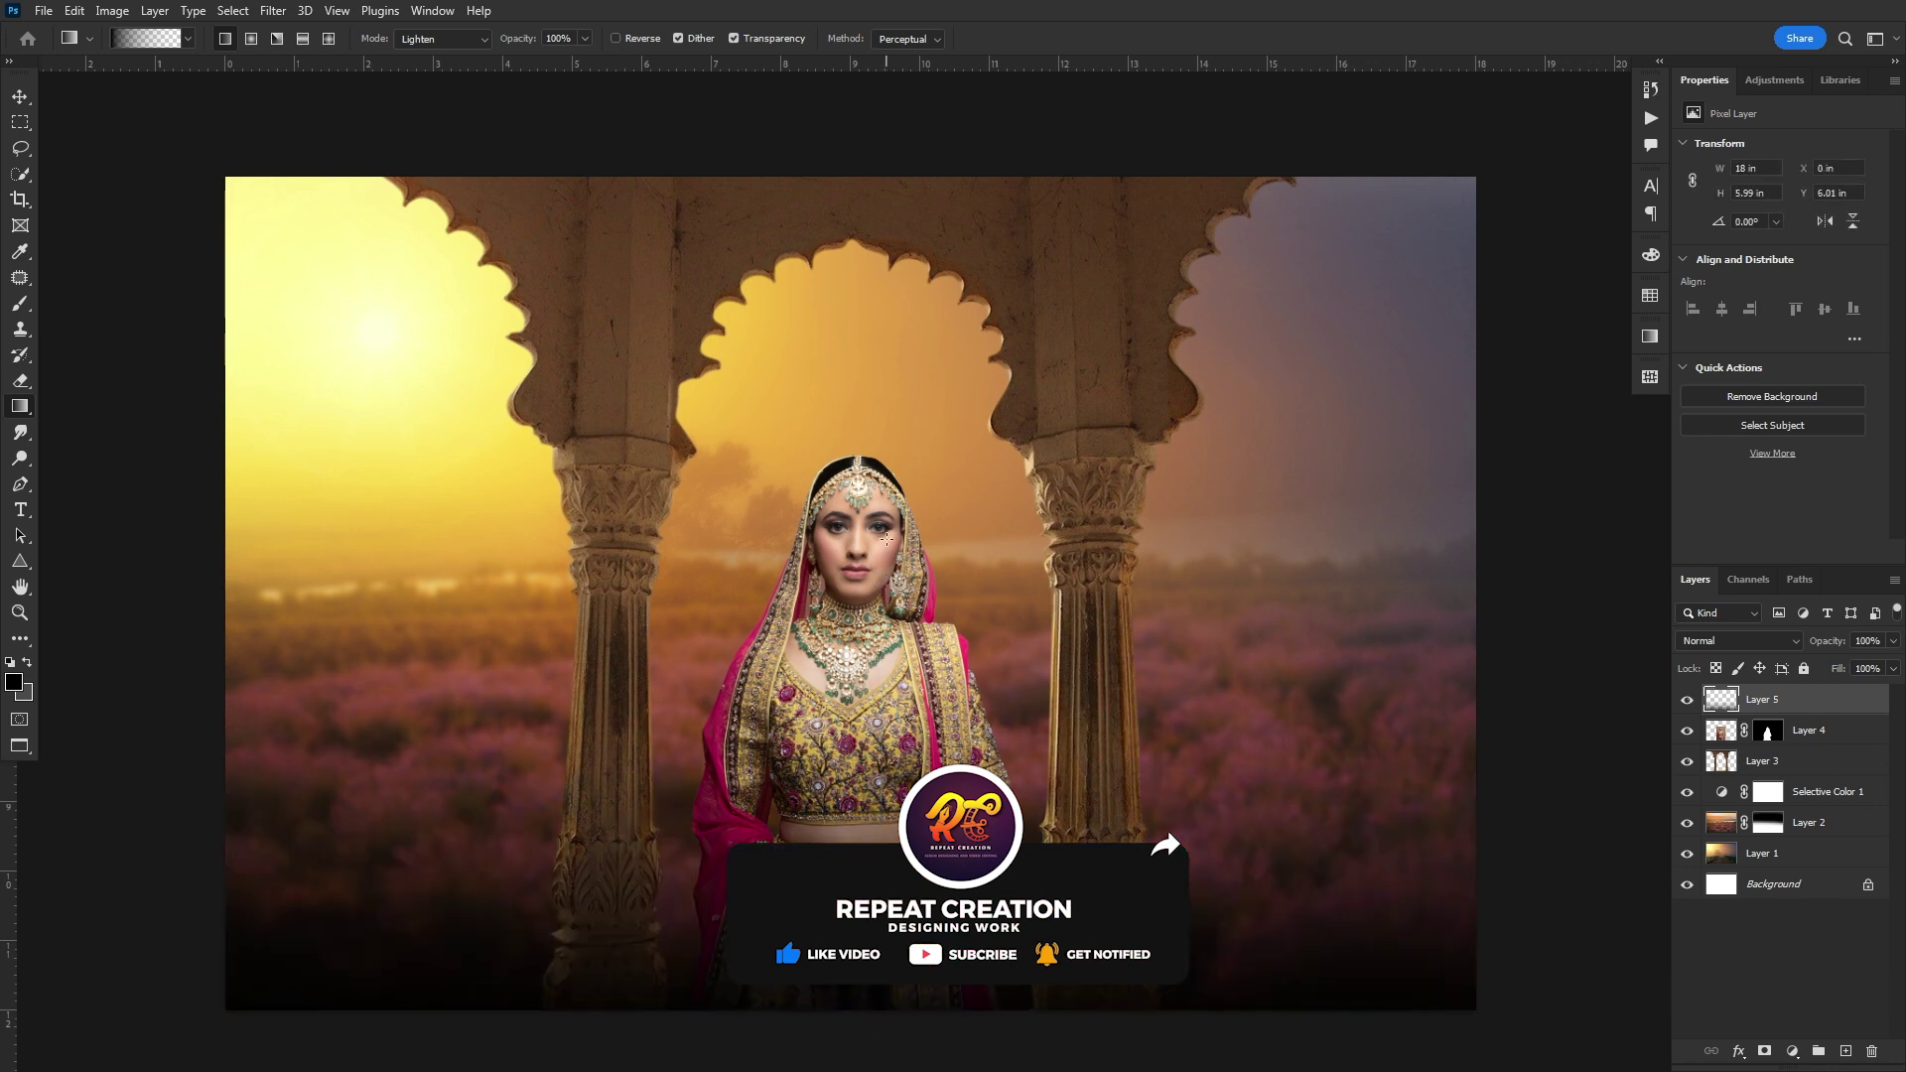
pyautogui.press('v')
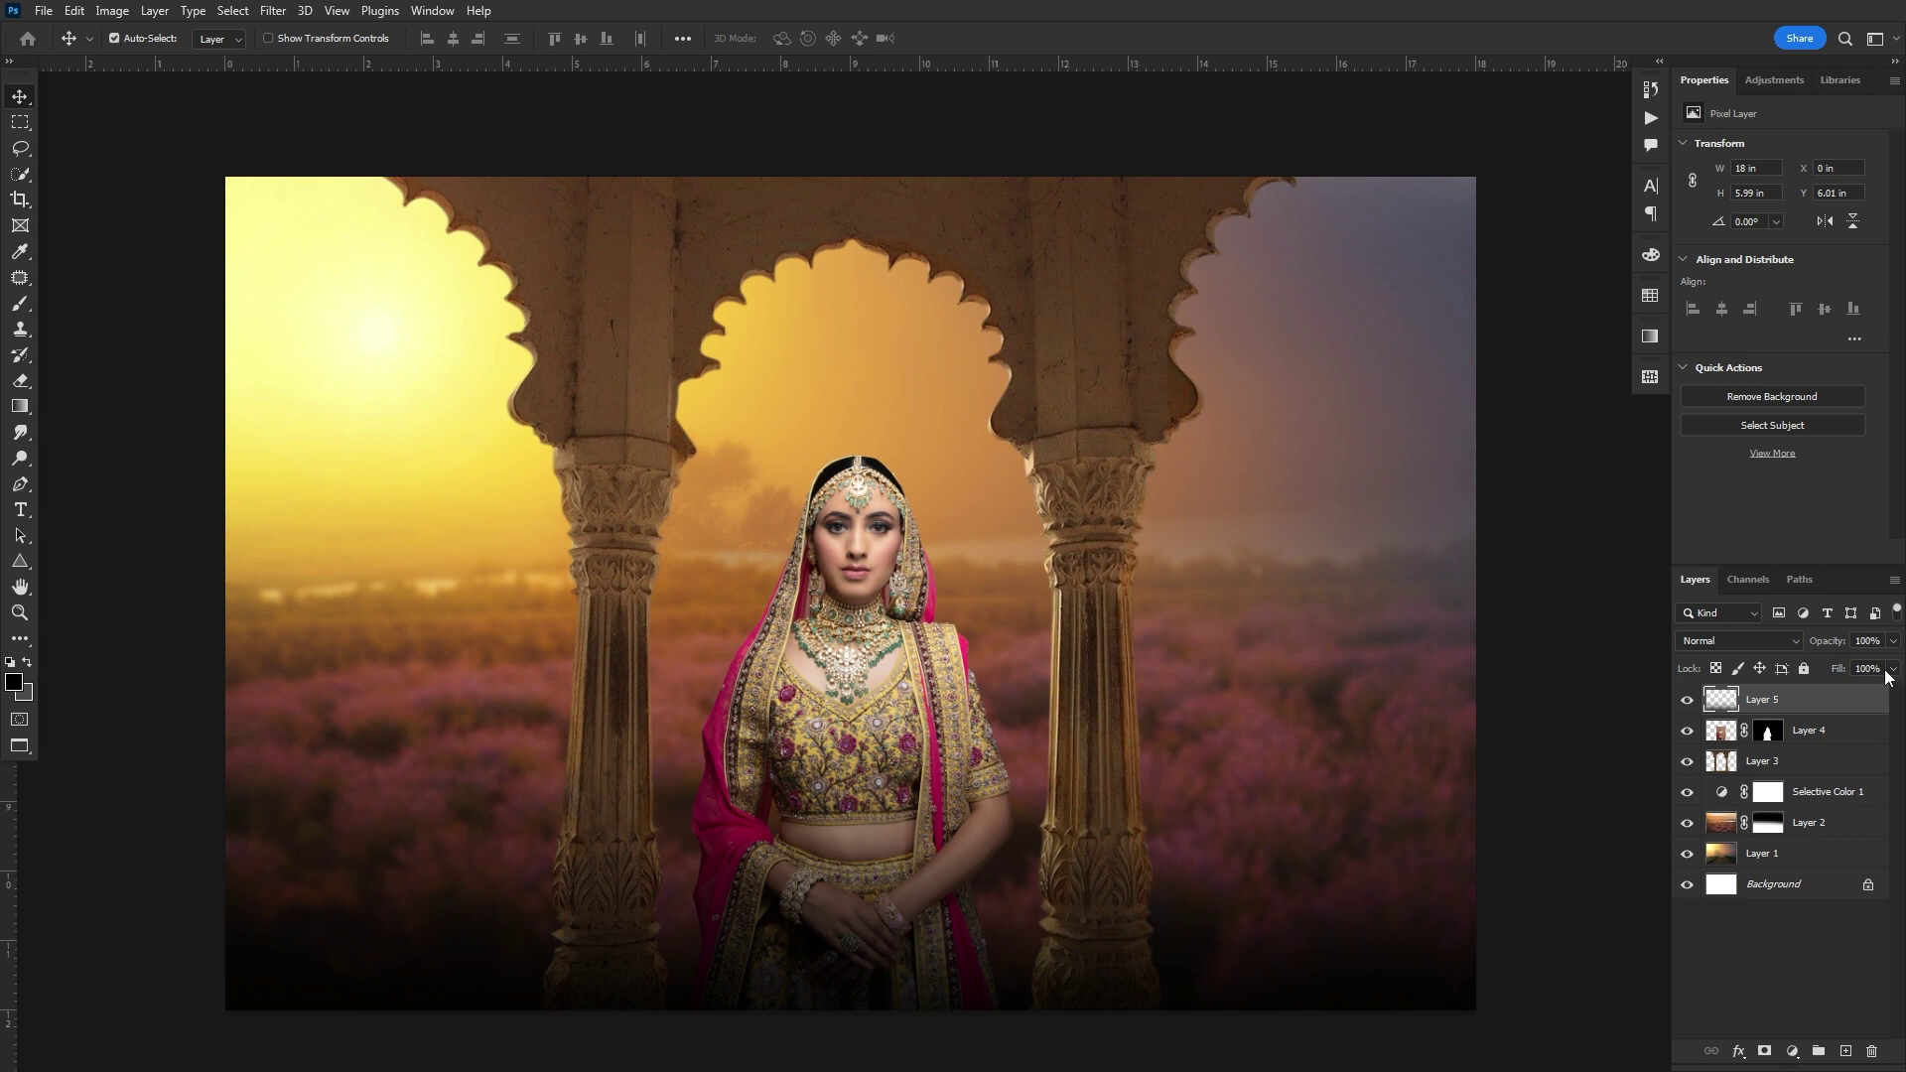
pyautogui.moveTo(1839, 665); pyautogui.dragTo(1832, 664)
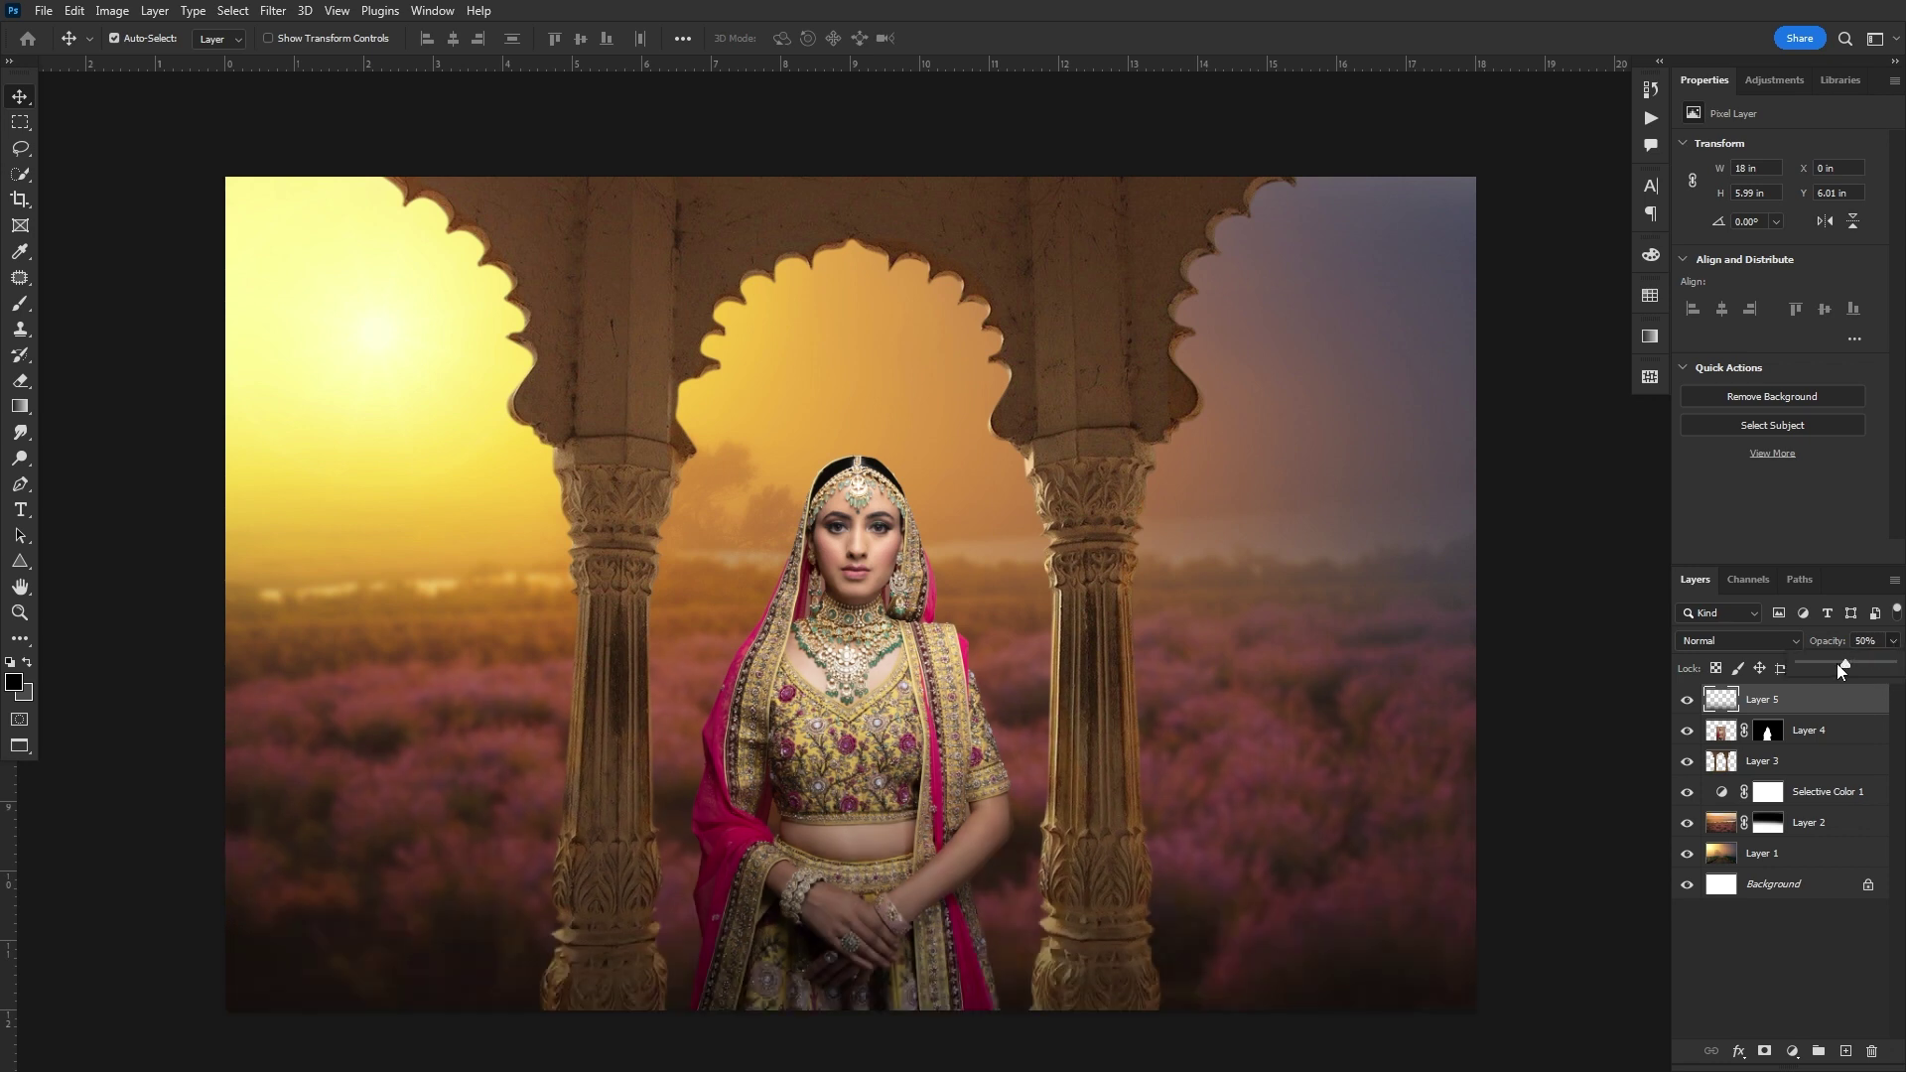
pyautogui.click(968, 804)
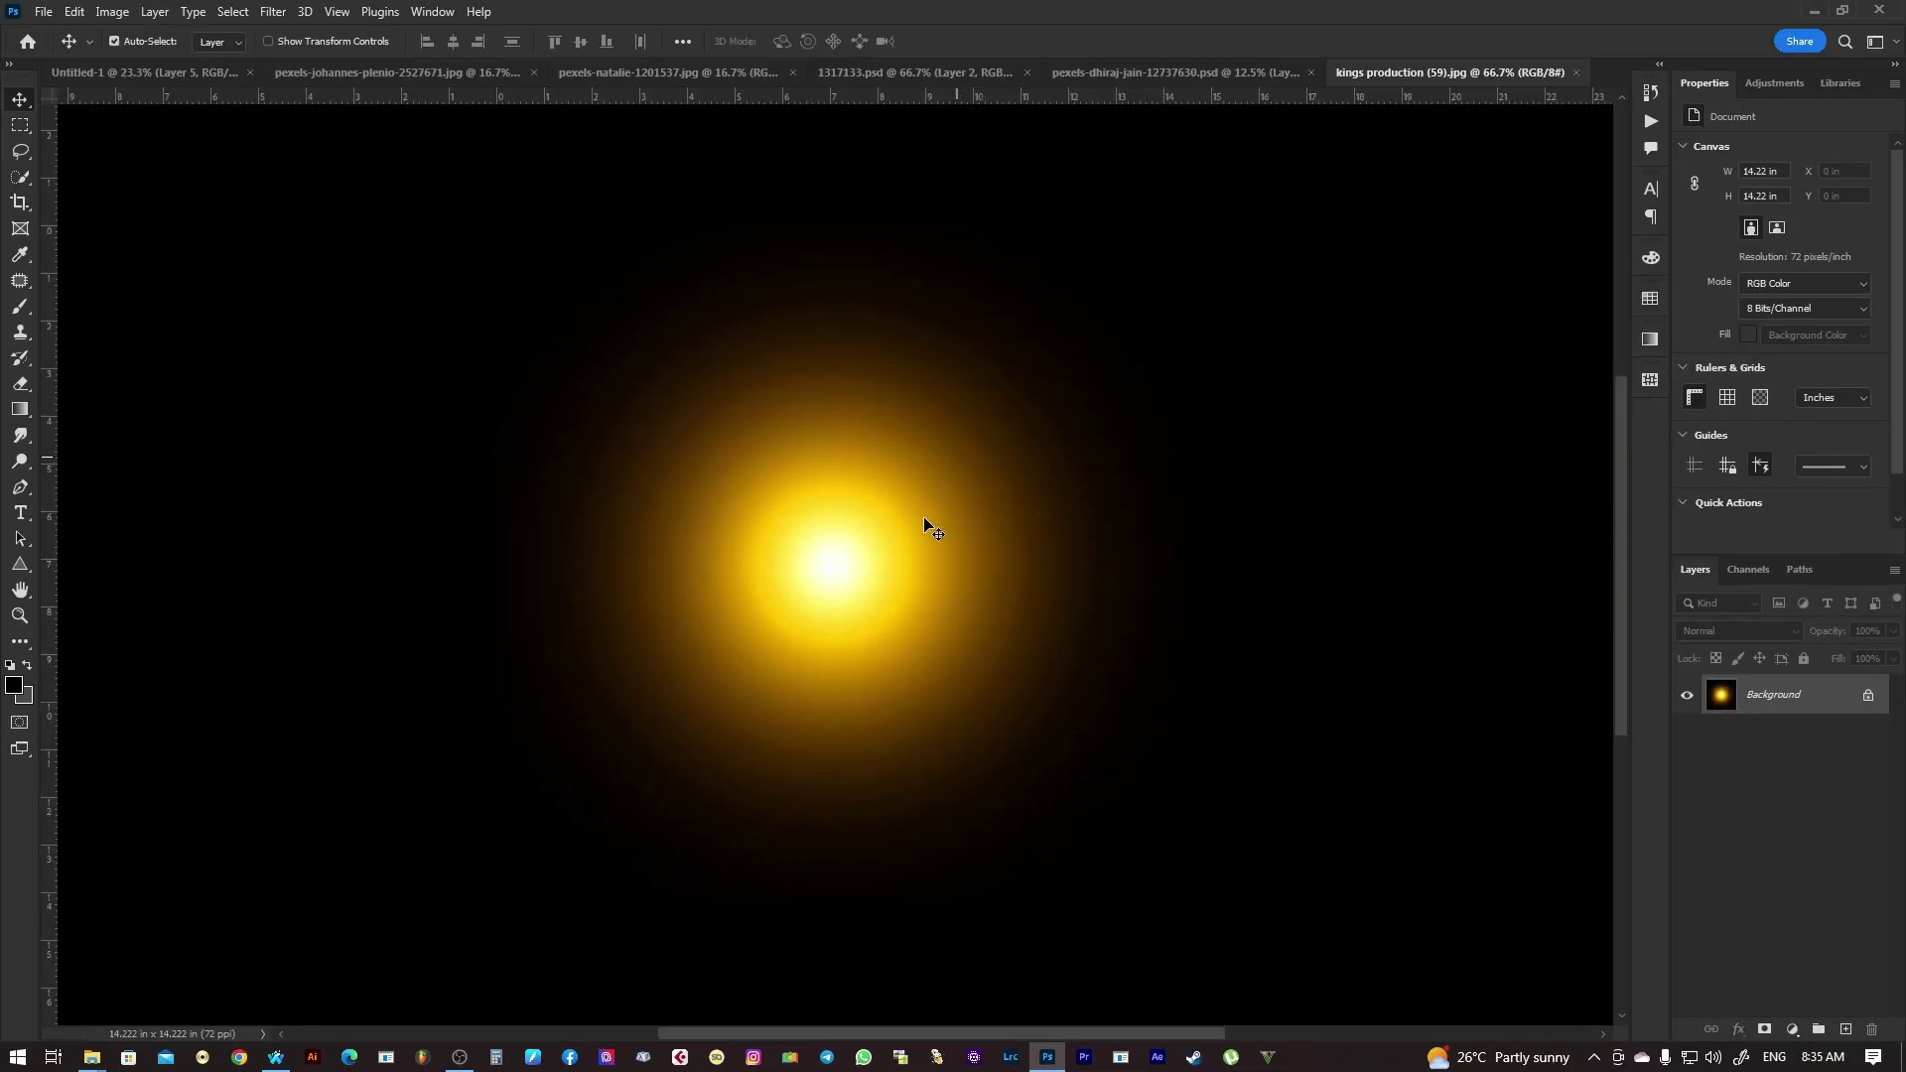
# - Bring the sun image into the bride composite and enlarge it about five times
pyautogui.moveTo(837, 563); pyautogui.dragTo(336, 227)
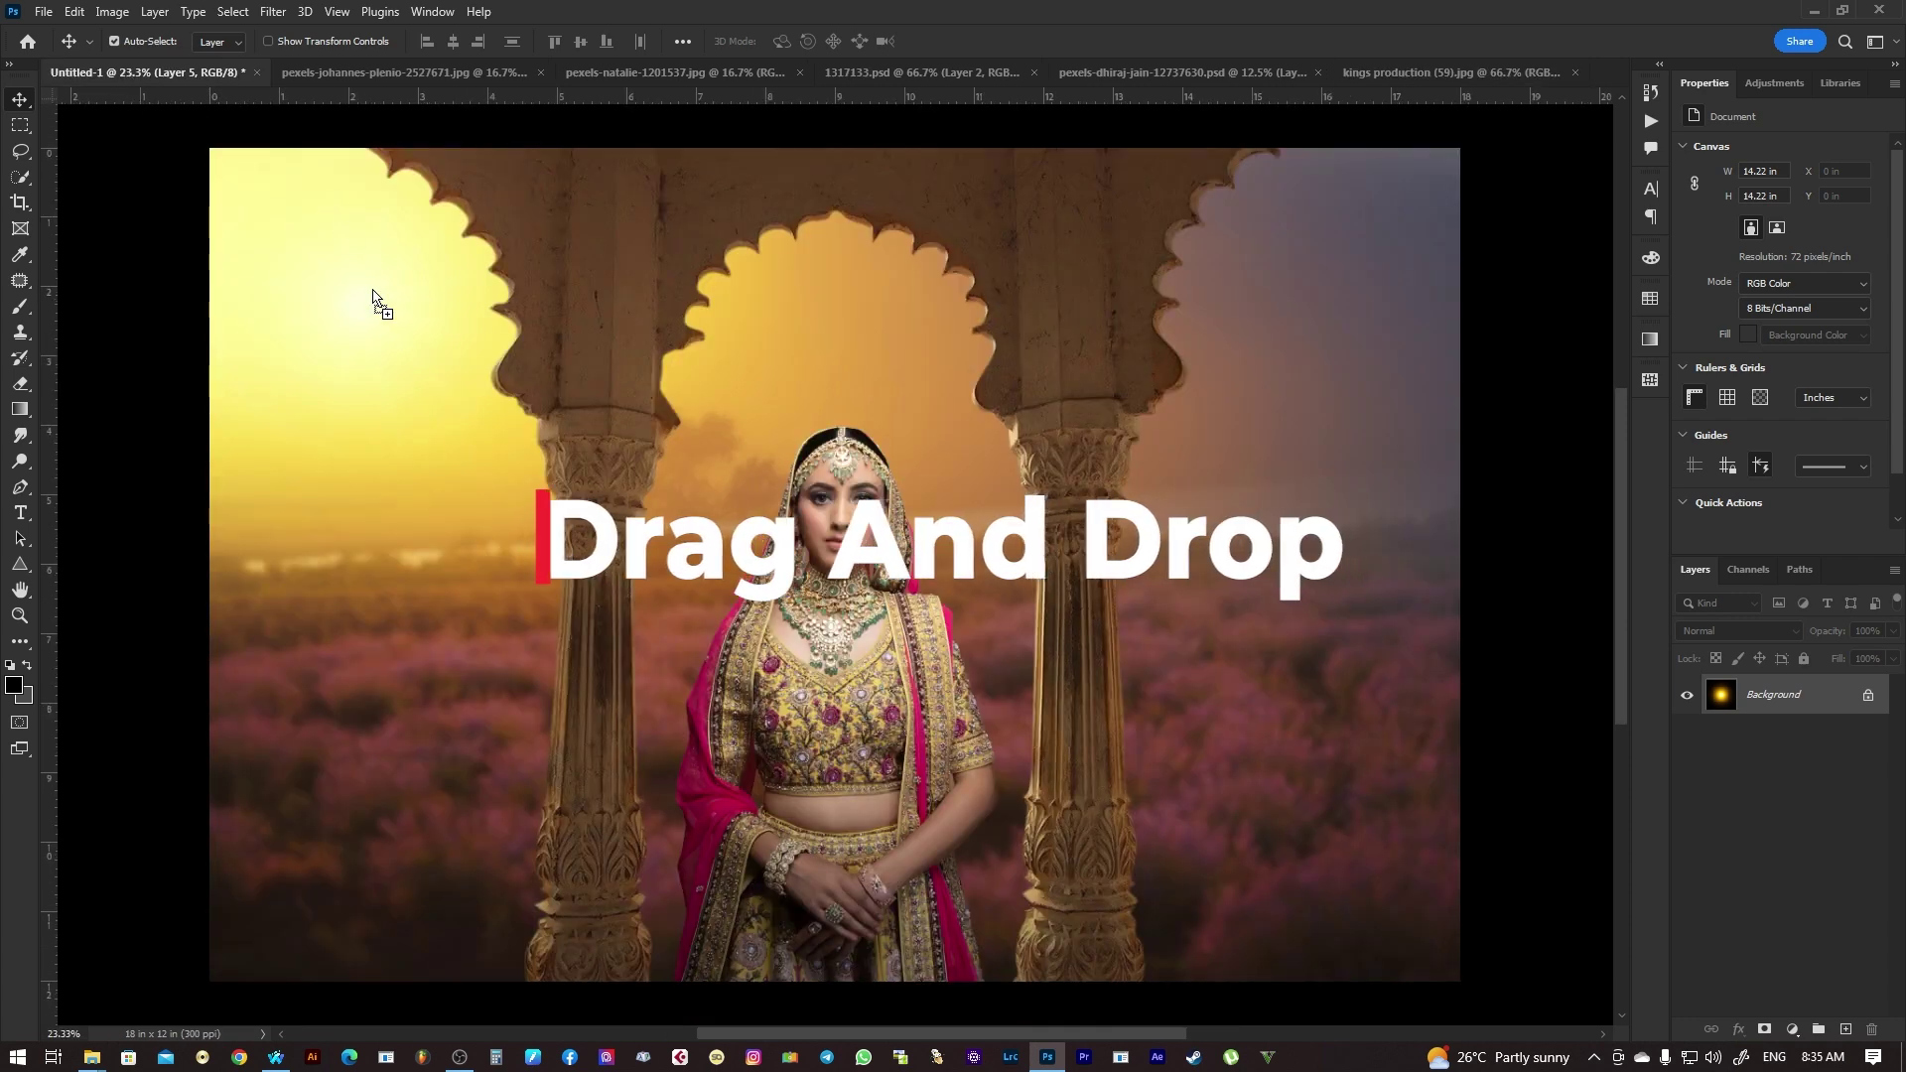
pyautogui.moveTo(336, 226); pyautogui.dragTo(375, 289)
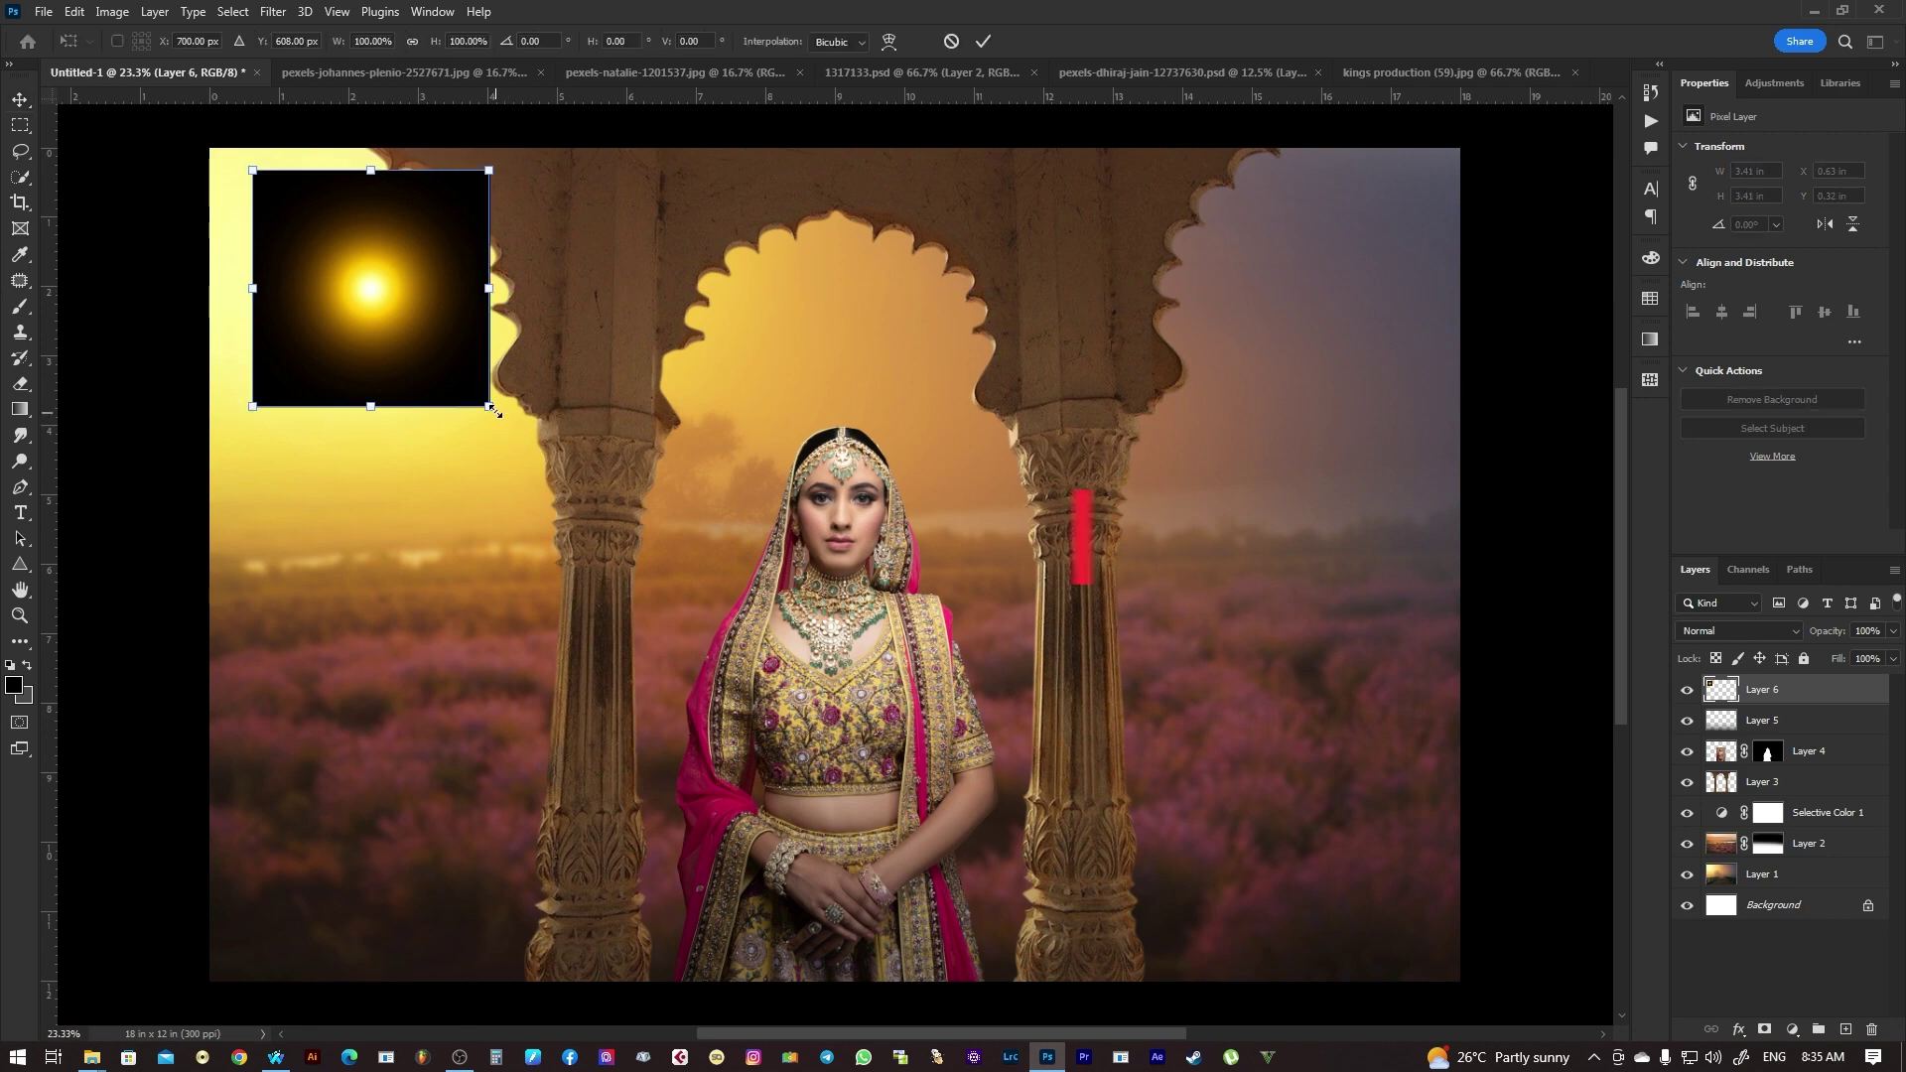
pyautogui.hotkey('ctrl', 't')
pyautogui.moveTo(491, 407); pyautogui.dragTo(971, 886)
pyautogui.press('Return')
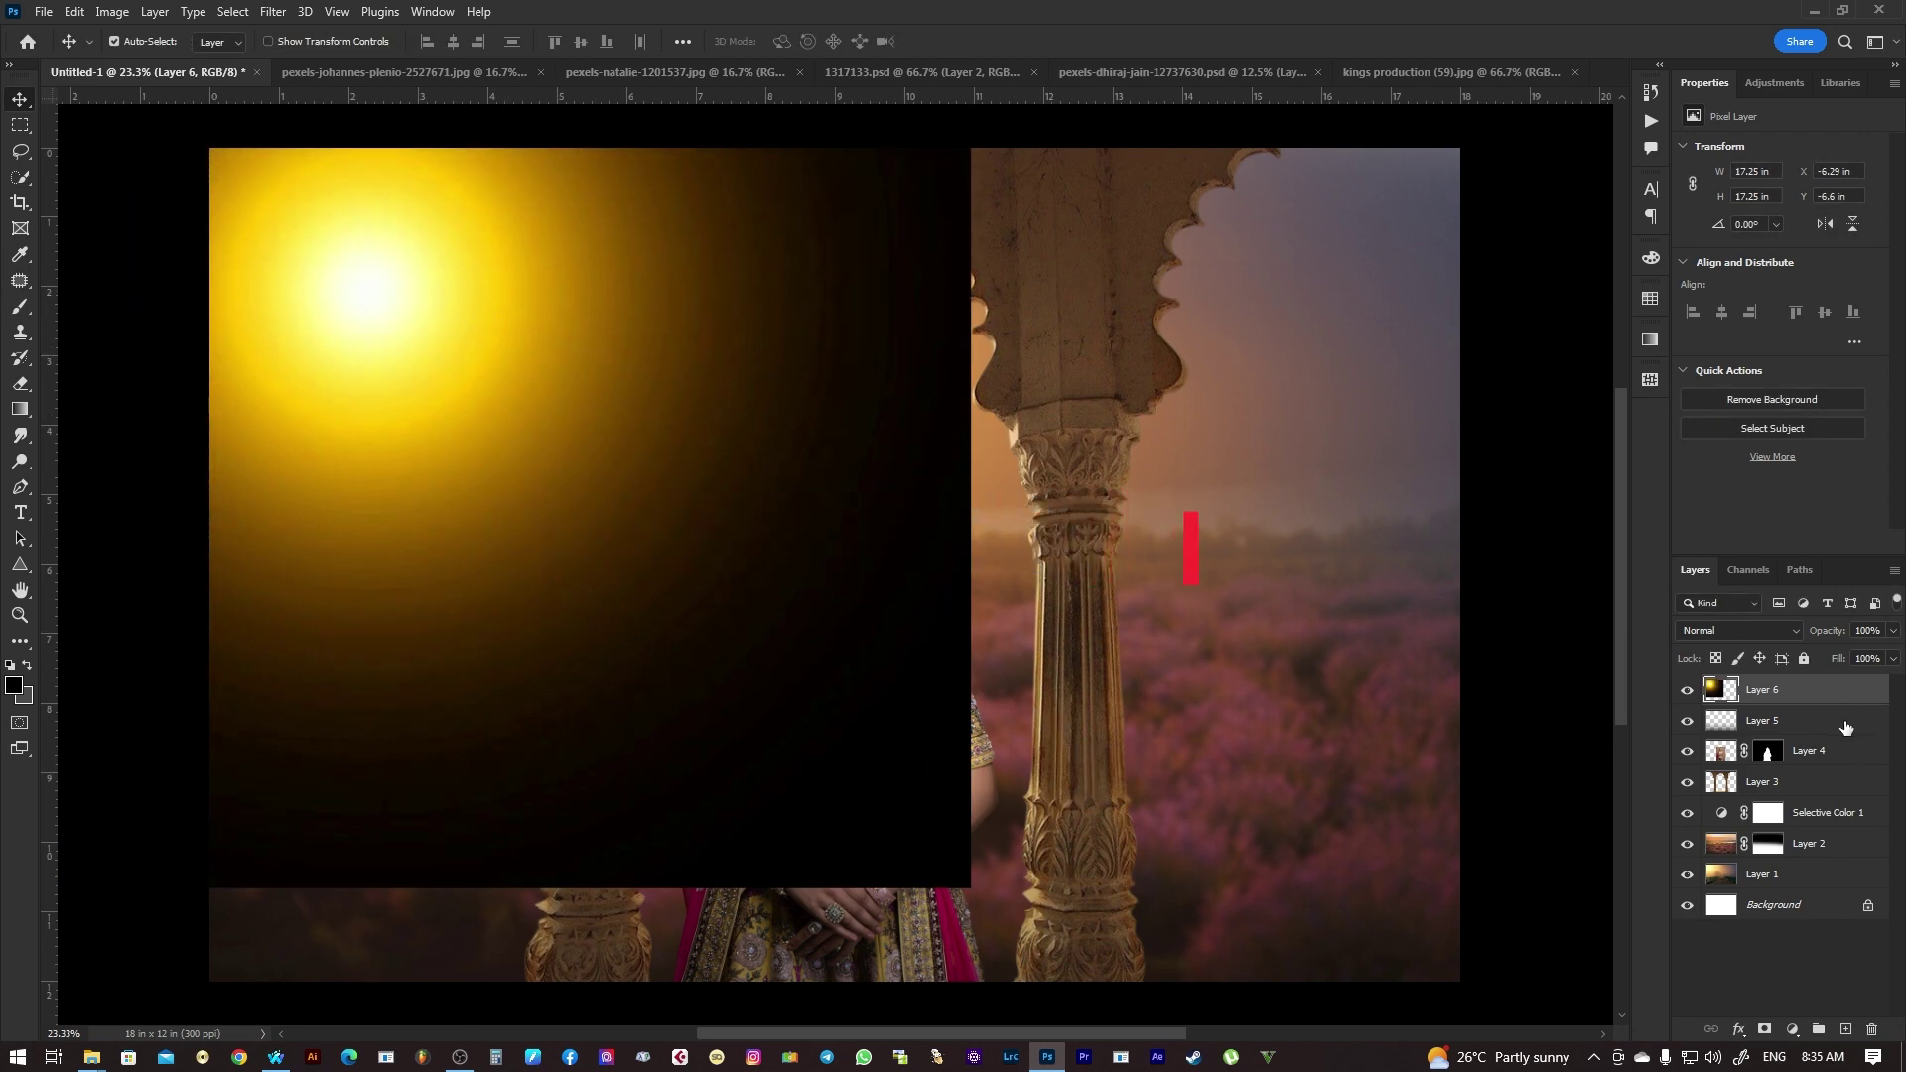
# - Set the sun layer (Layer 6) to Screen blend mode and shift it up-left
pyautogui.click(1718, 633)
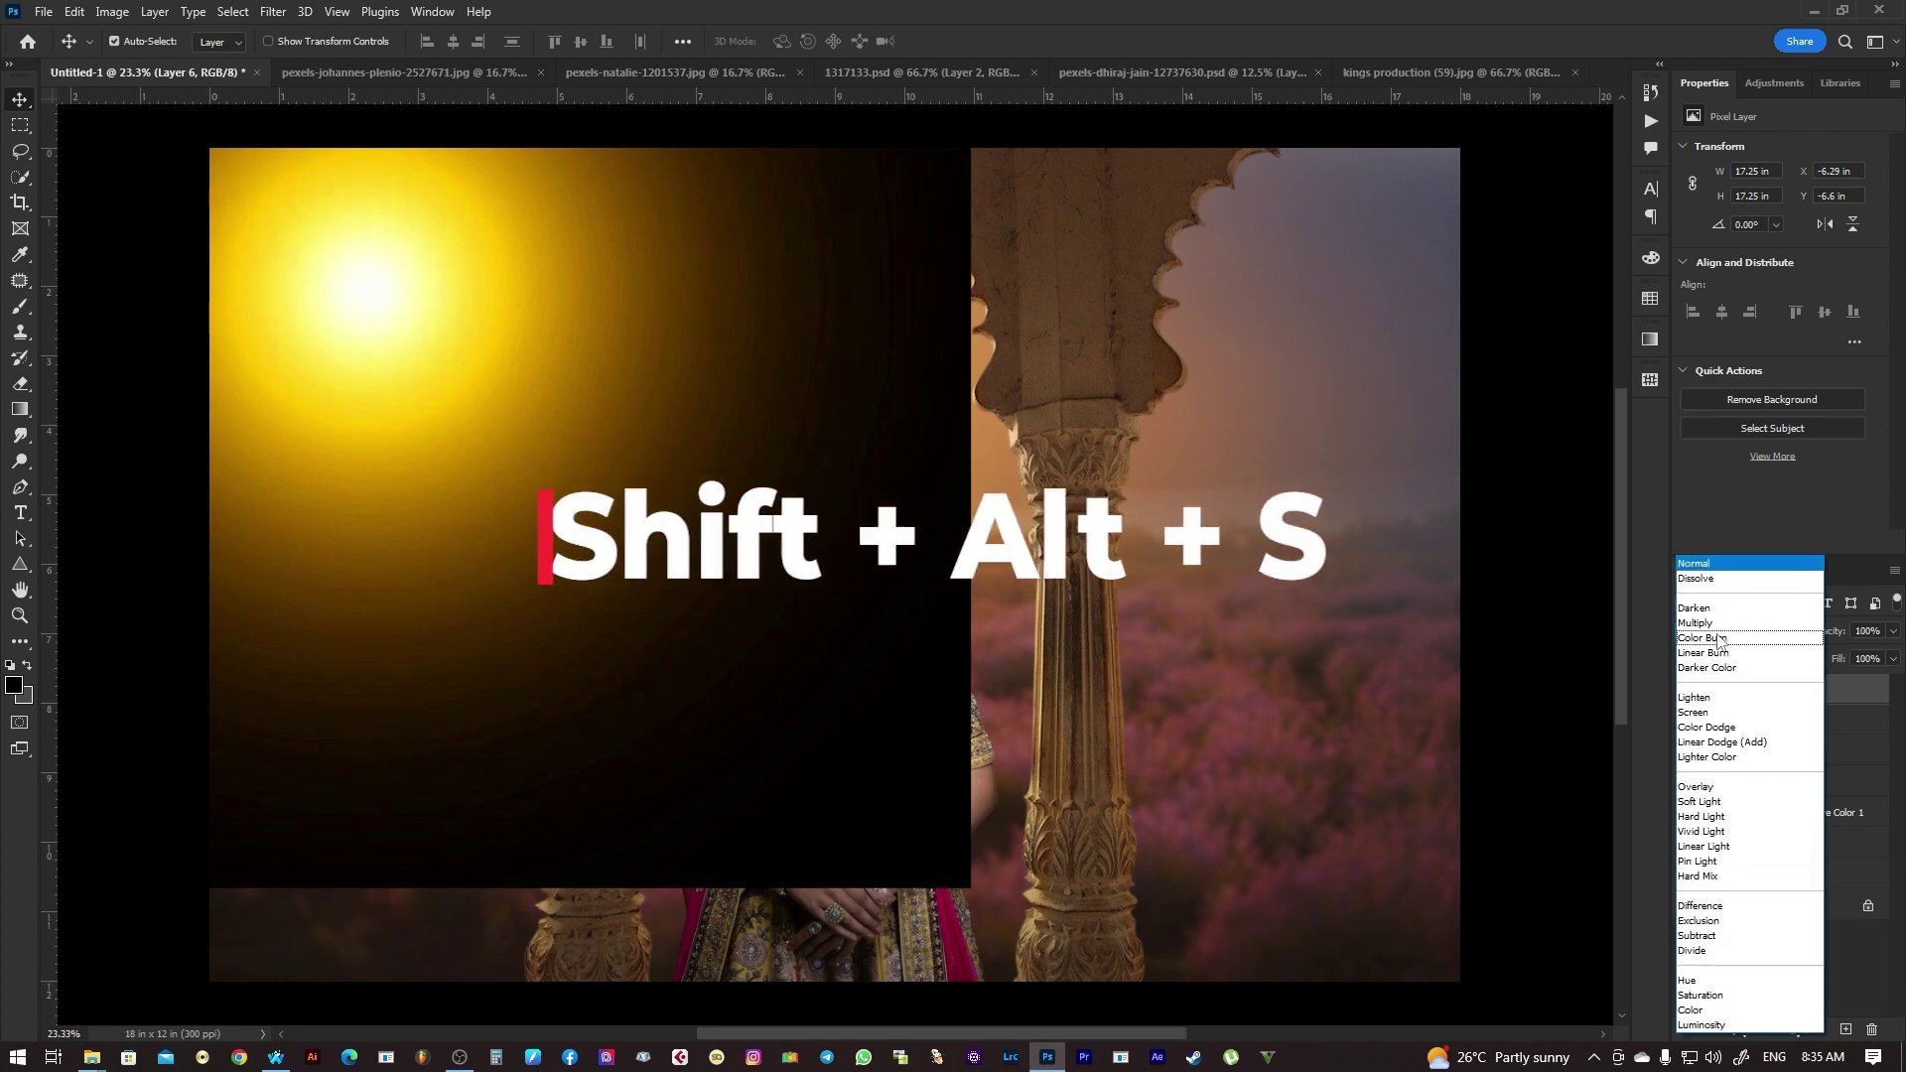
pyautogui.click(1693, 712)
pyautogui.moveTo(354, 277)
pyautogui.mouseDown()
pyautogui.moveTo(378, 328)
pyautogui.moveTo(360, 303)
pyautogui.mouseUp()
pyautogui.moveTo(770, 394); pyautogui.dragTo(768, 415)
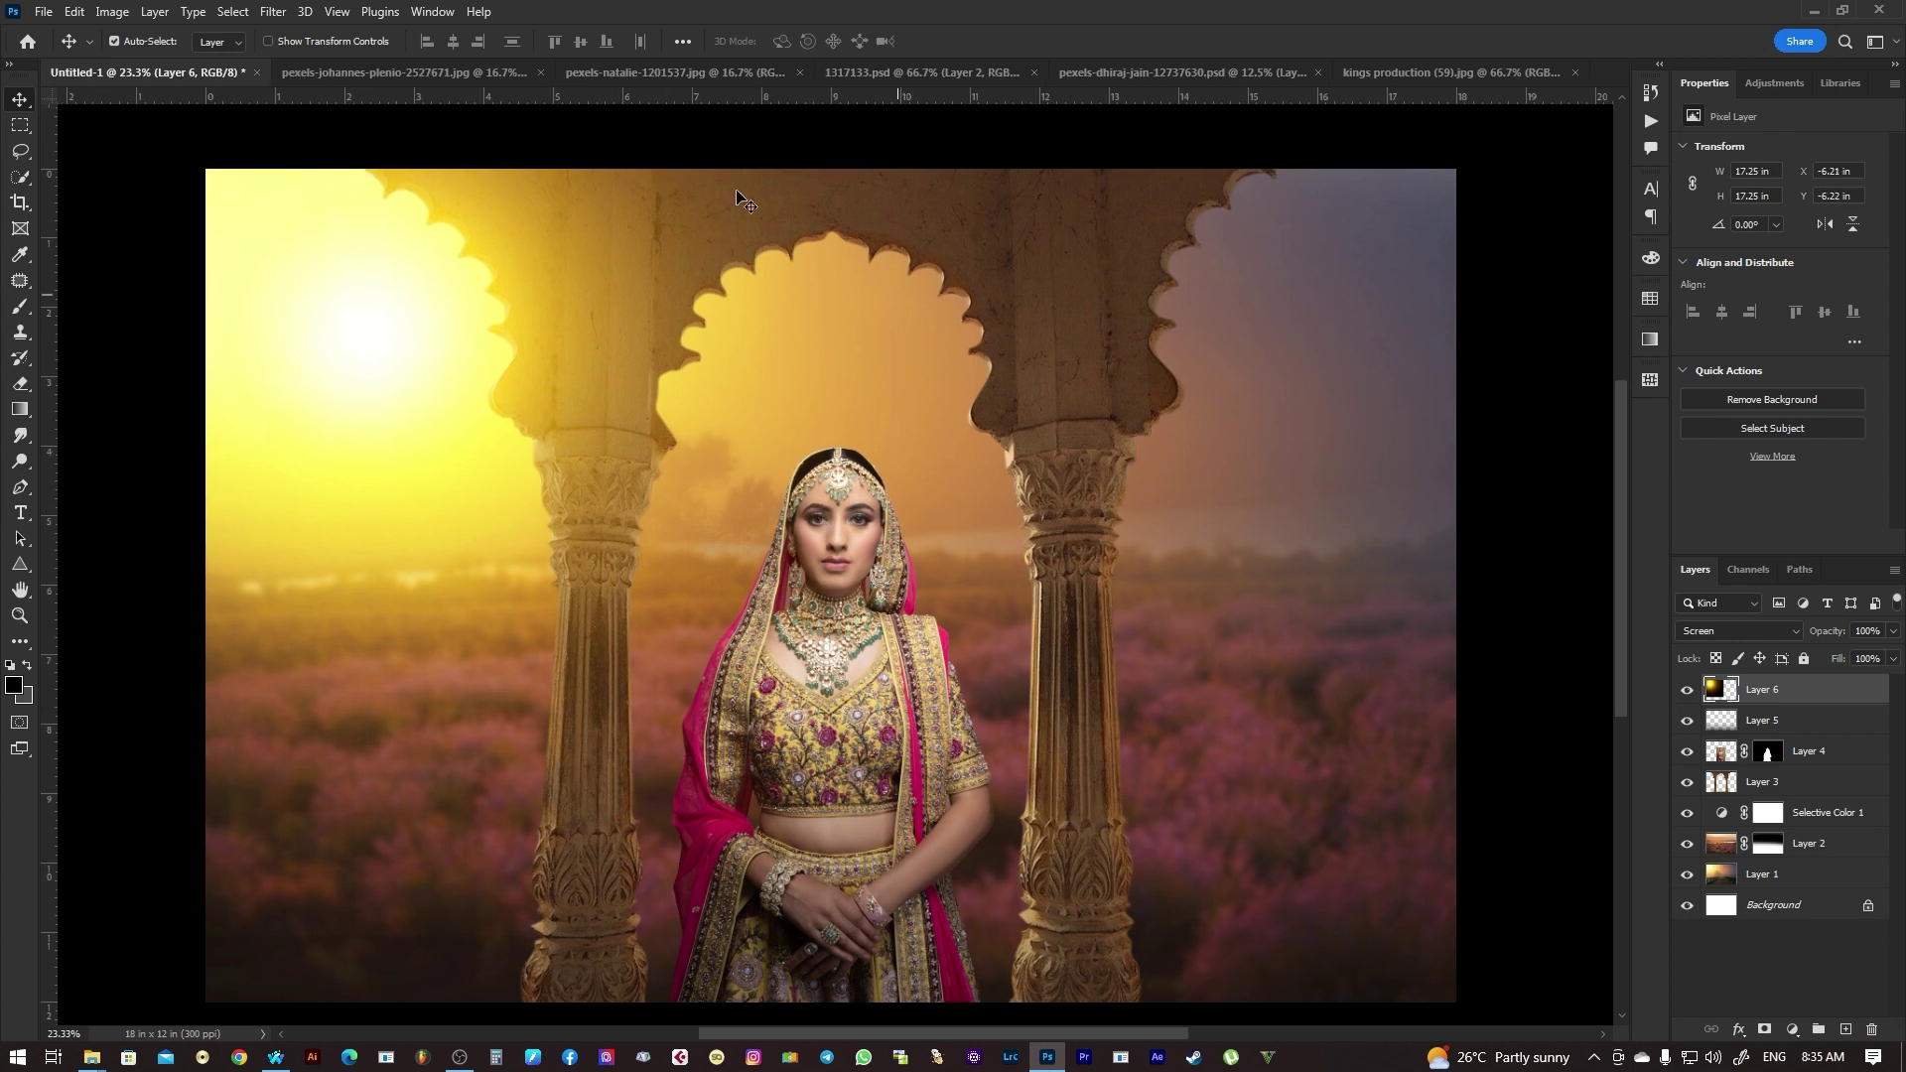
# - Close the bridge, lavender field, arches, bride cut-out and remaining source images
pyautogui.click(447, 72)
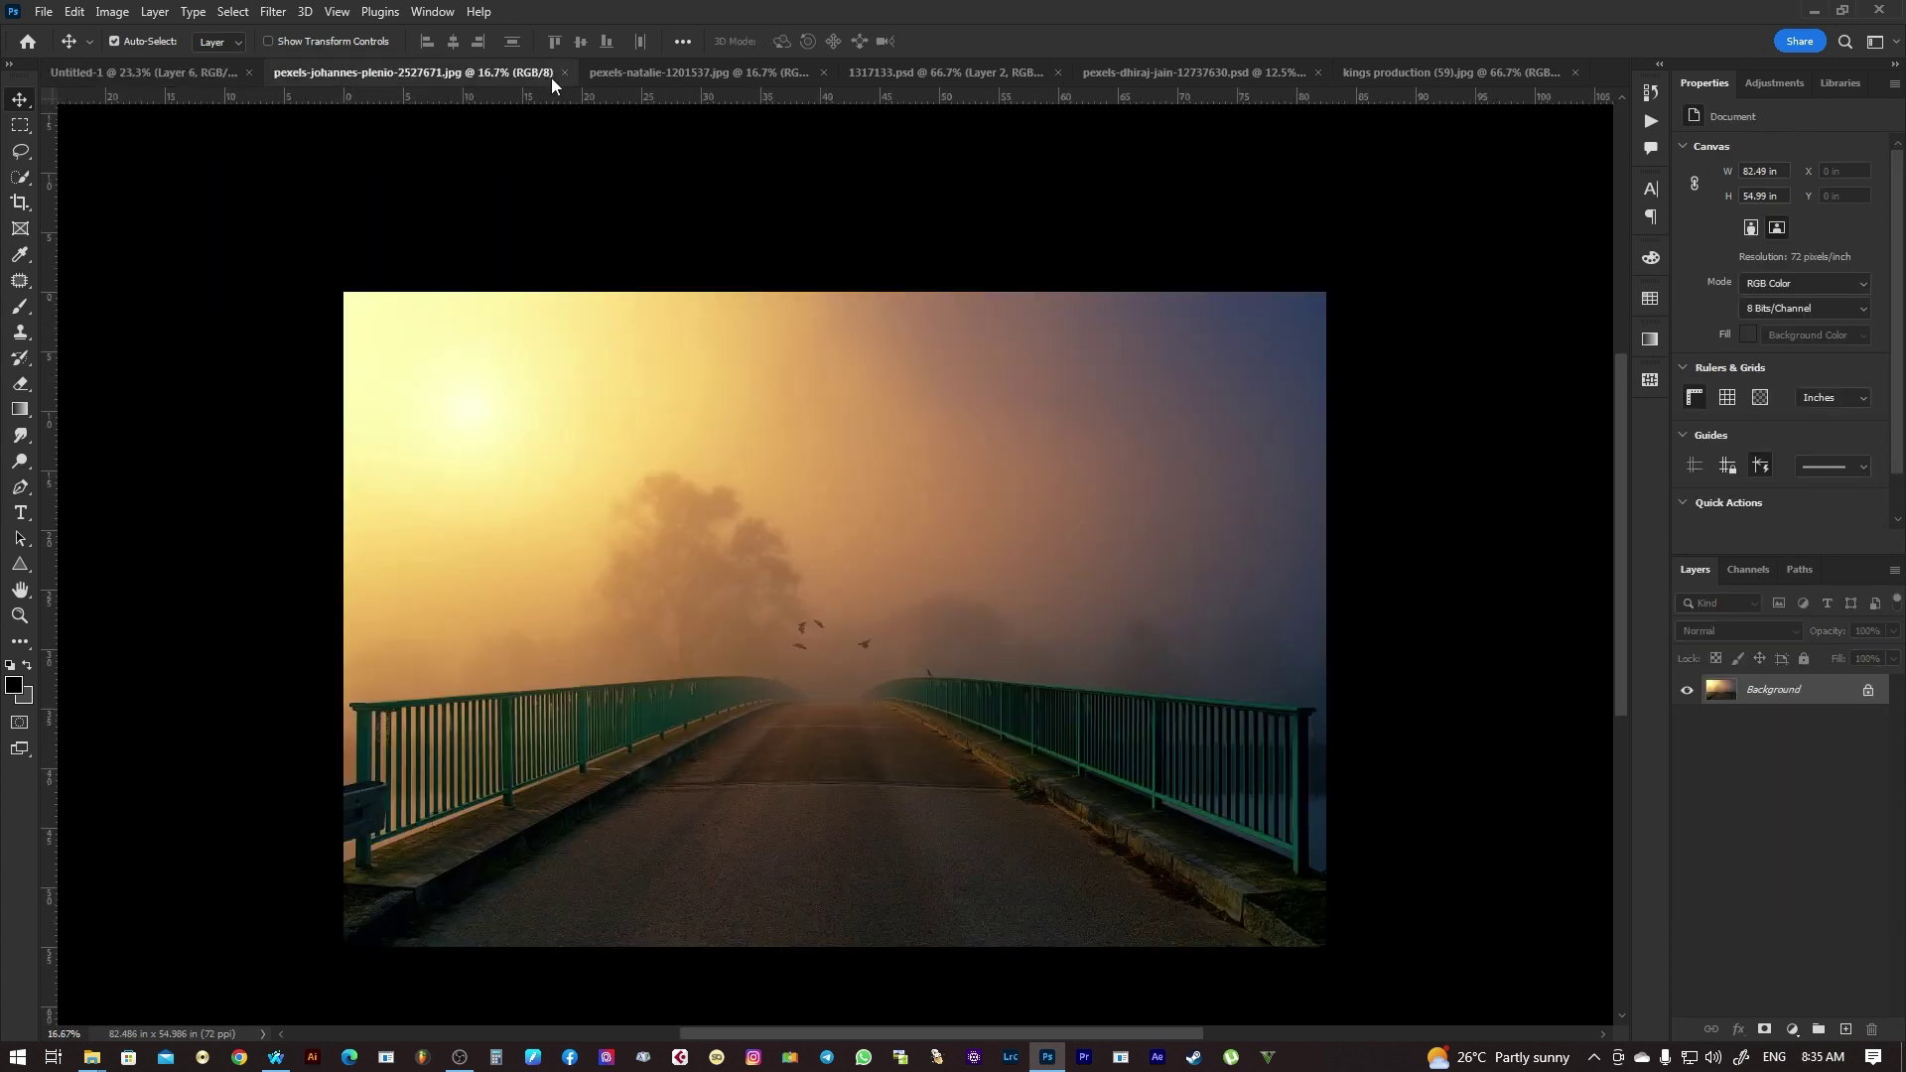
pyautogui.click(556, 73)
pyautogui.click(518, 75)
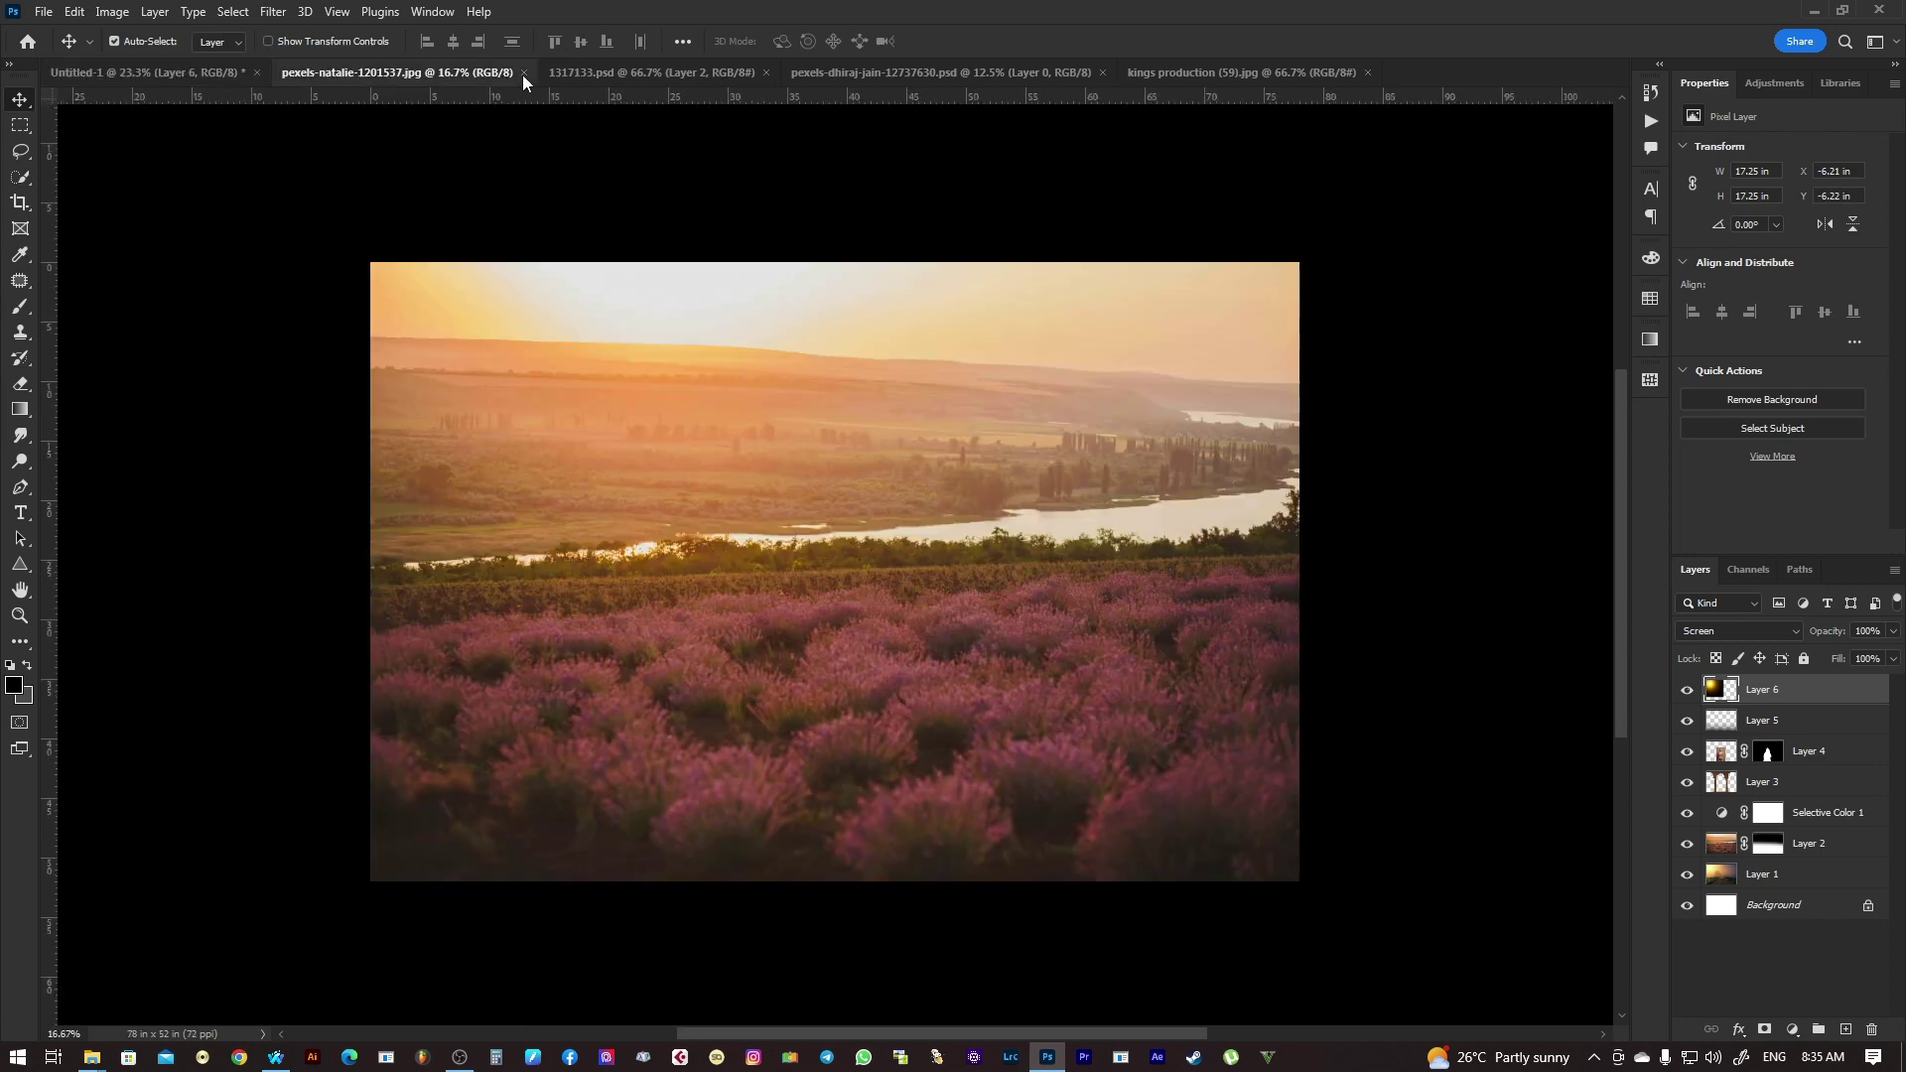
pyautogui.click(524, 72)
pyautogui.click(486, 72)
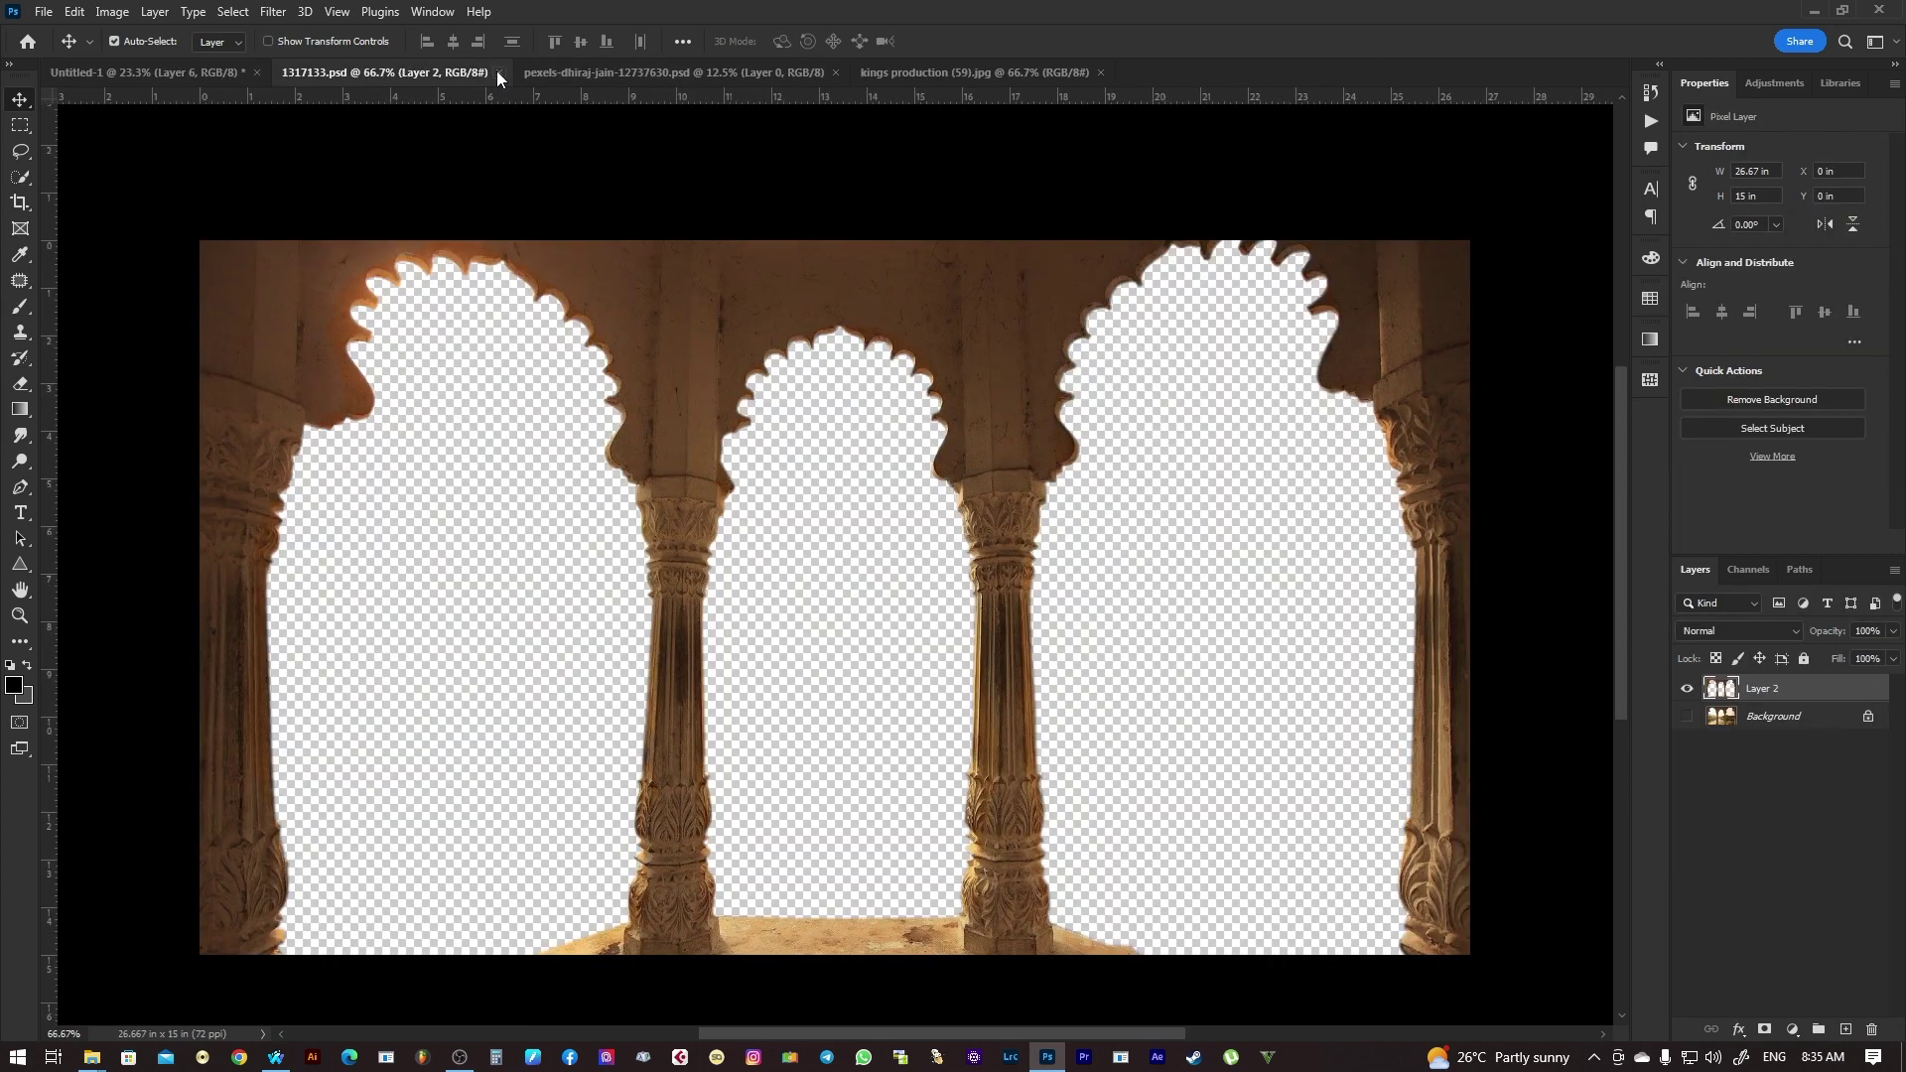
pyautogui.click(531, 73)
pyautogui.click(593, 72)
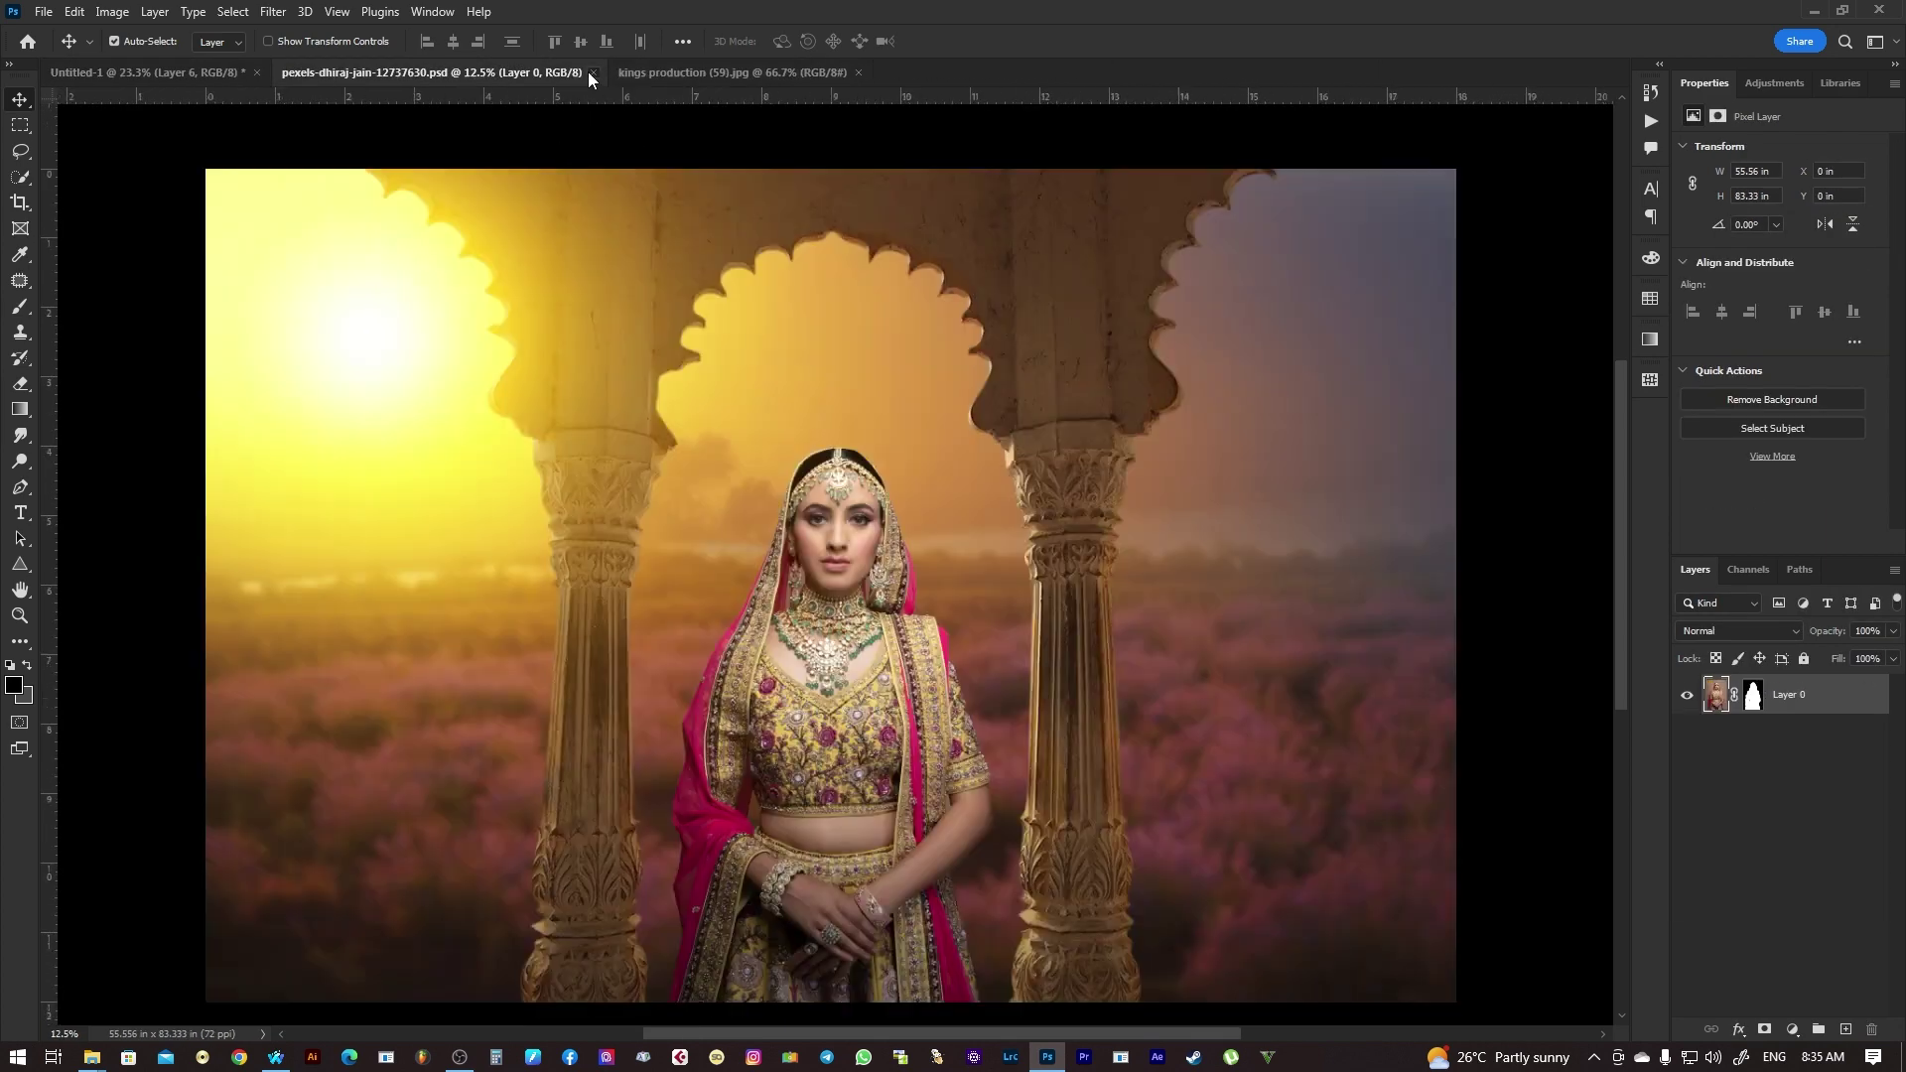
pyautogui.click(523, 73)
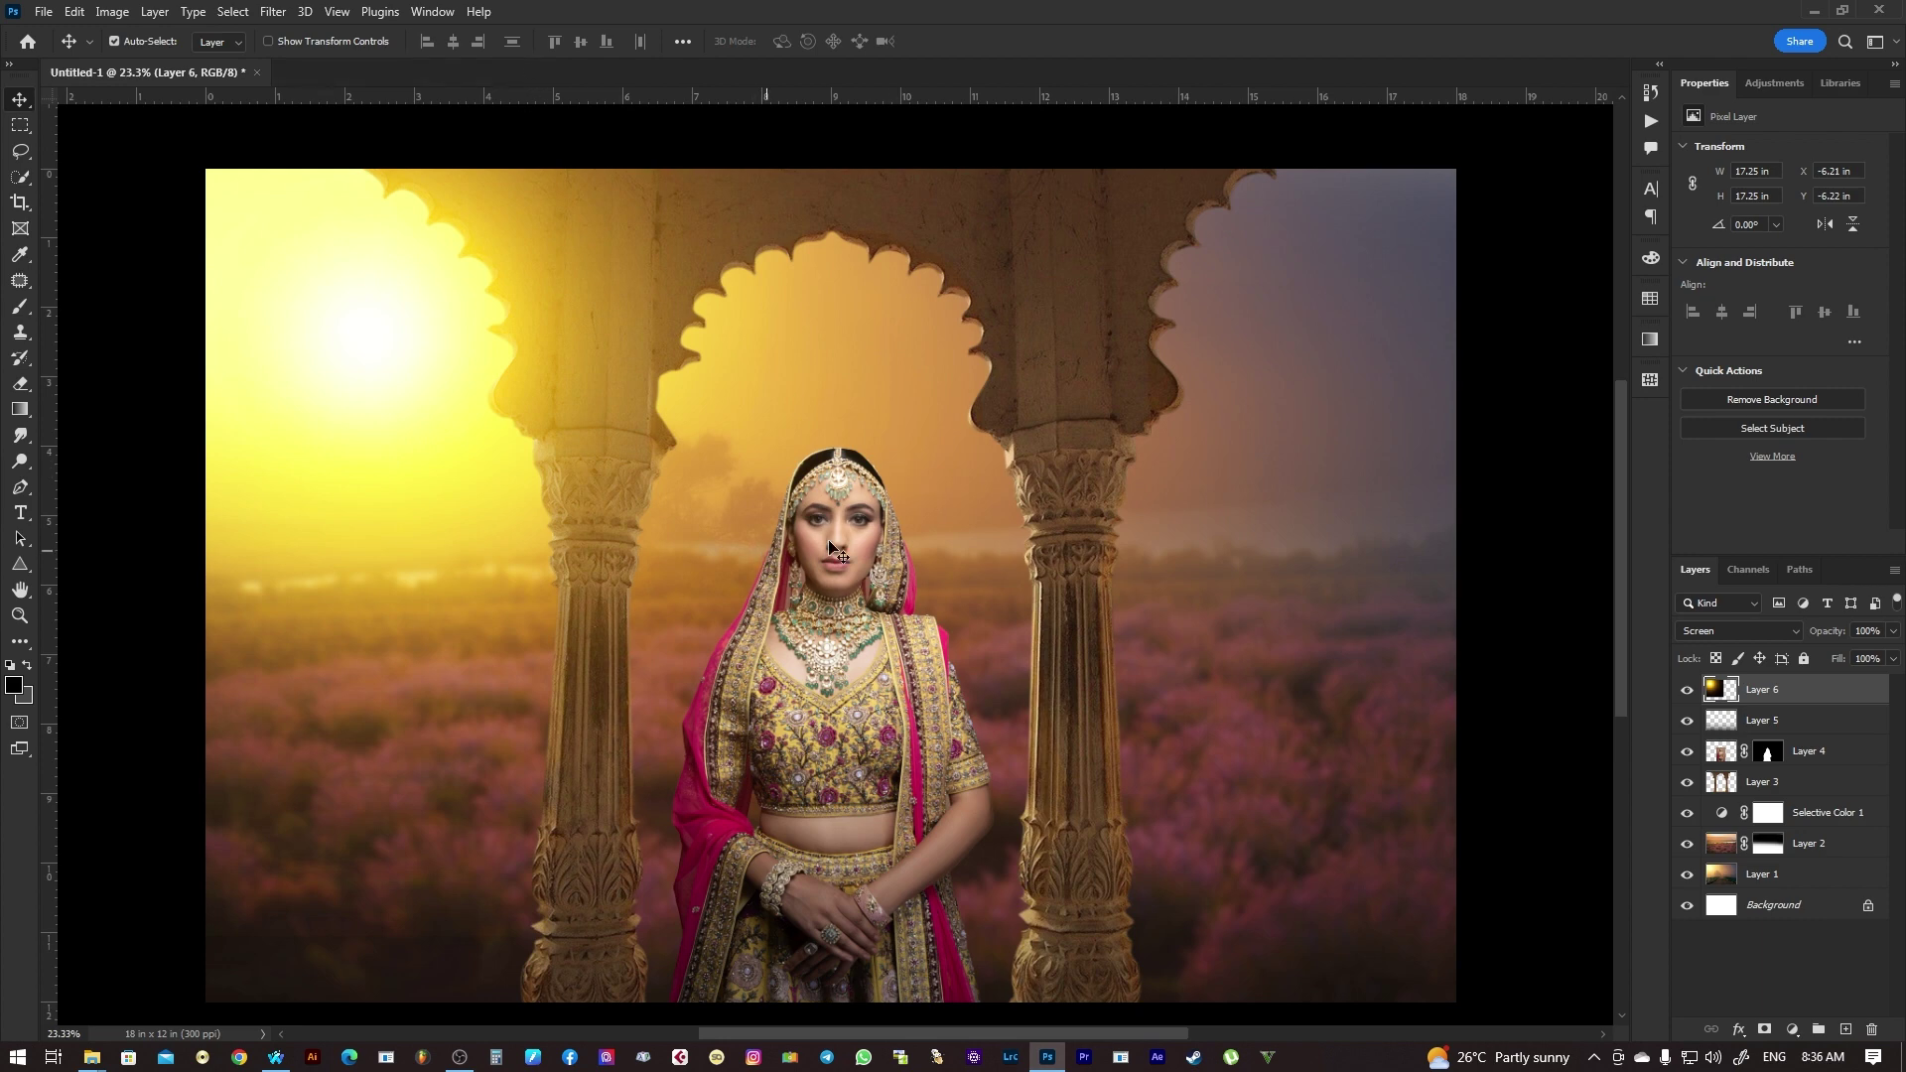
# - Add a Brightness/Contrast adjustment layer with contrast 32 and brightness 7
pyautogui.scroll(-2, 895, 486)
pyautogui.scroll(1, 895, 487)
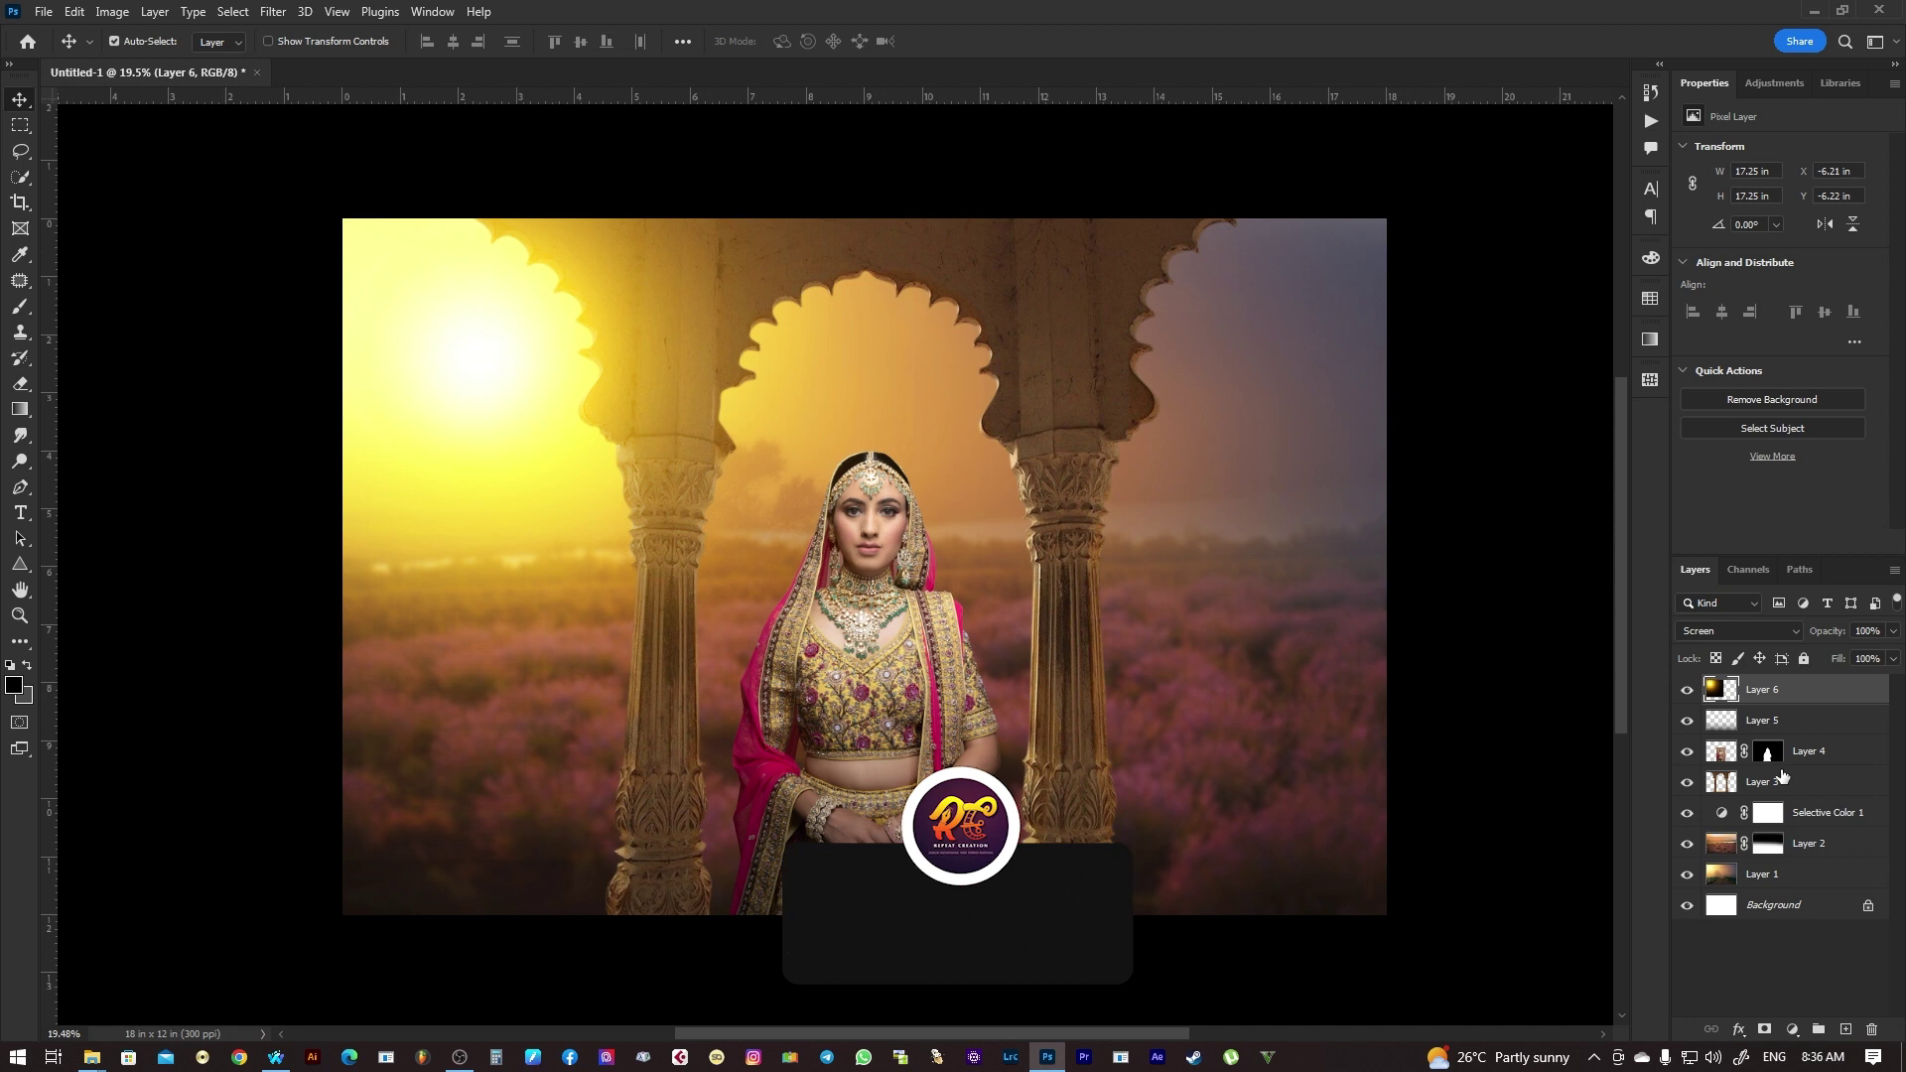
pyautogui.click(1792, 1030)
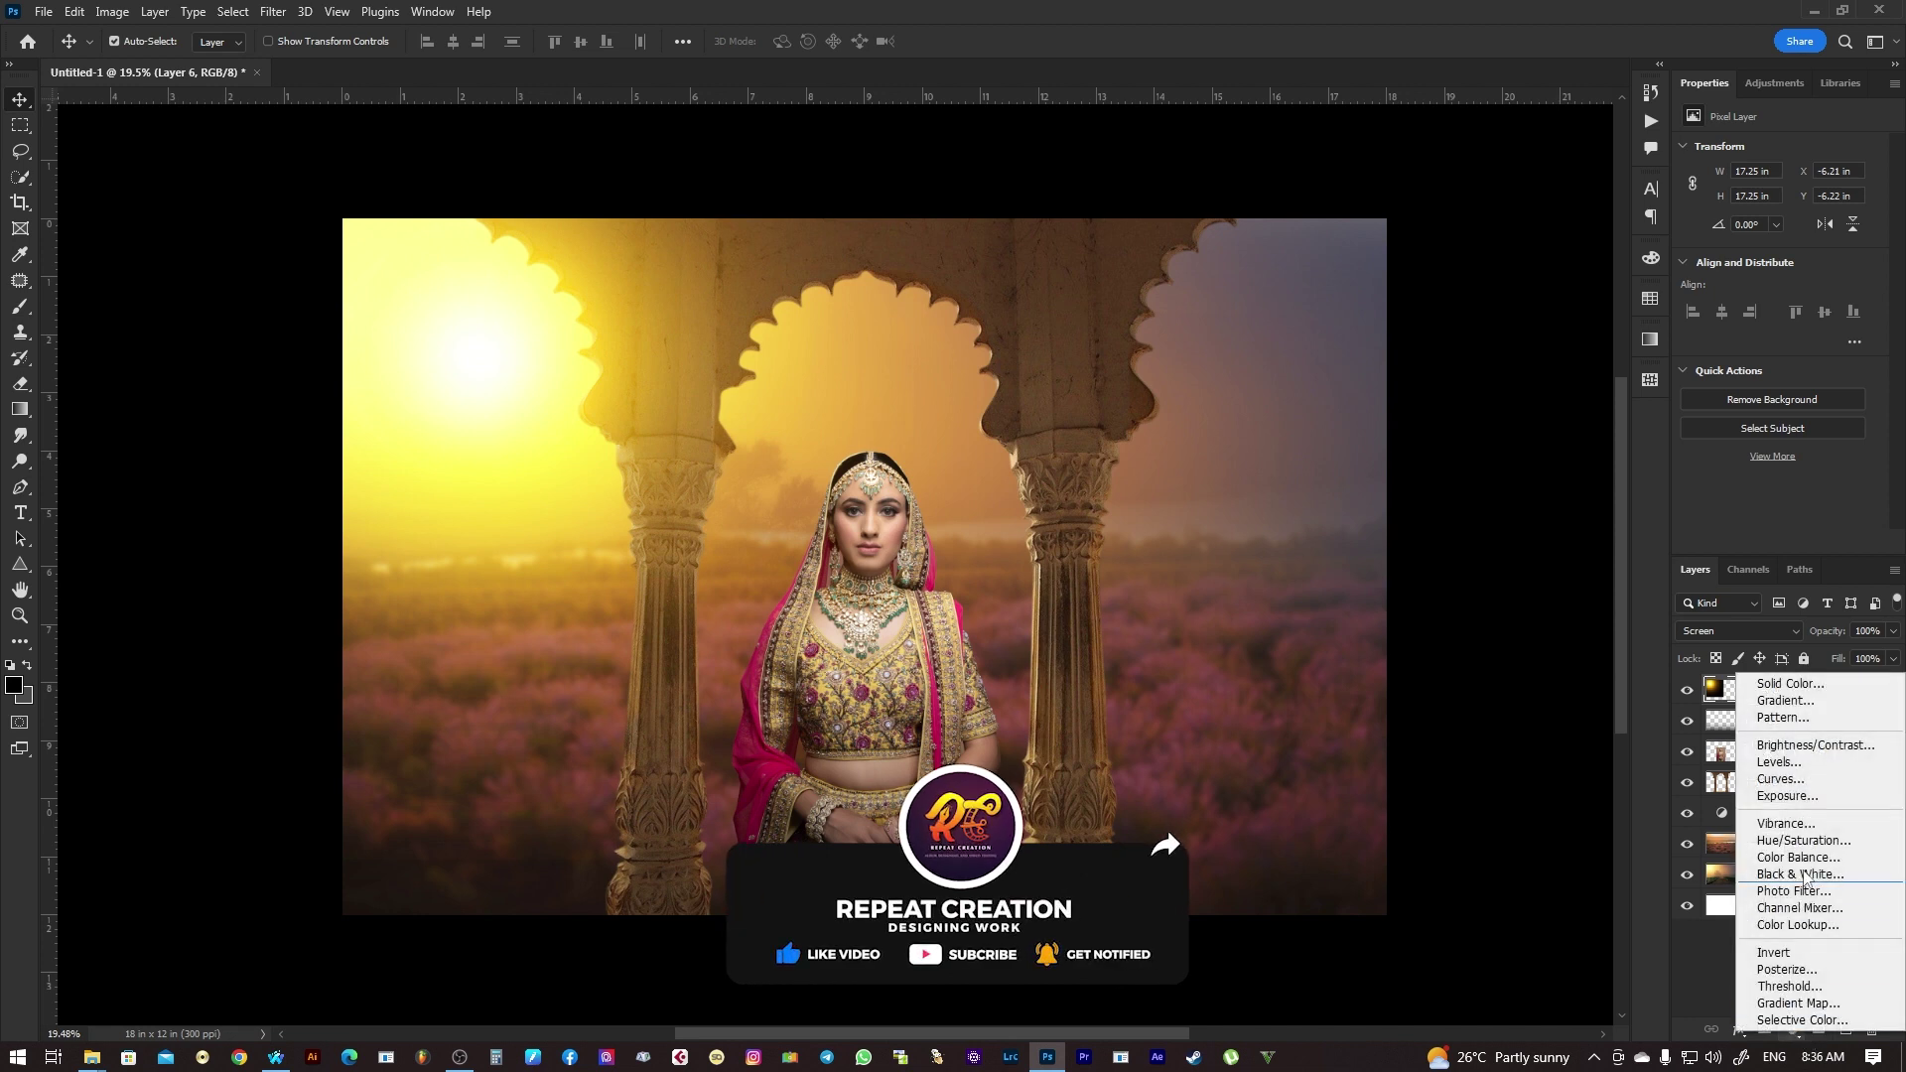
pyautogui.click(1805, 747)
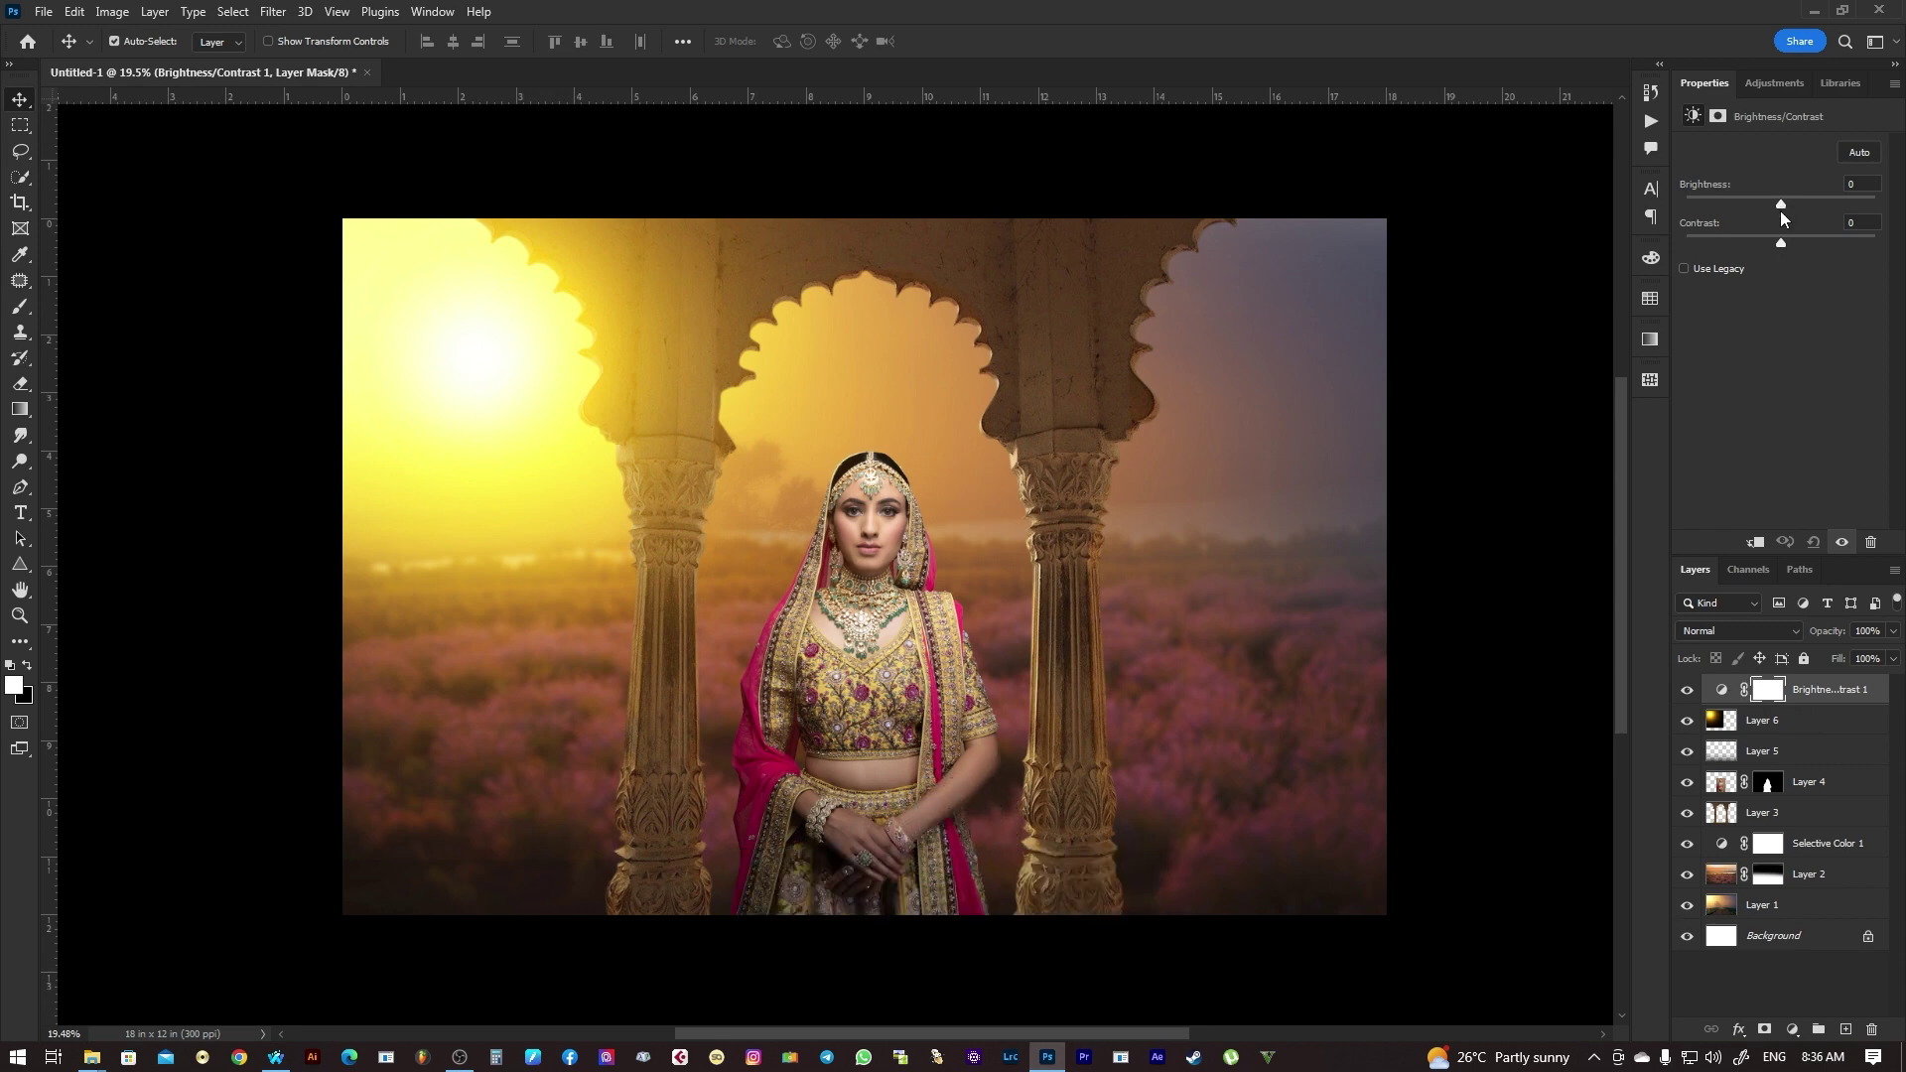
pyautogui.moveTo(1808, 257); pyautogui.dragTo(1784, 206)
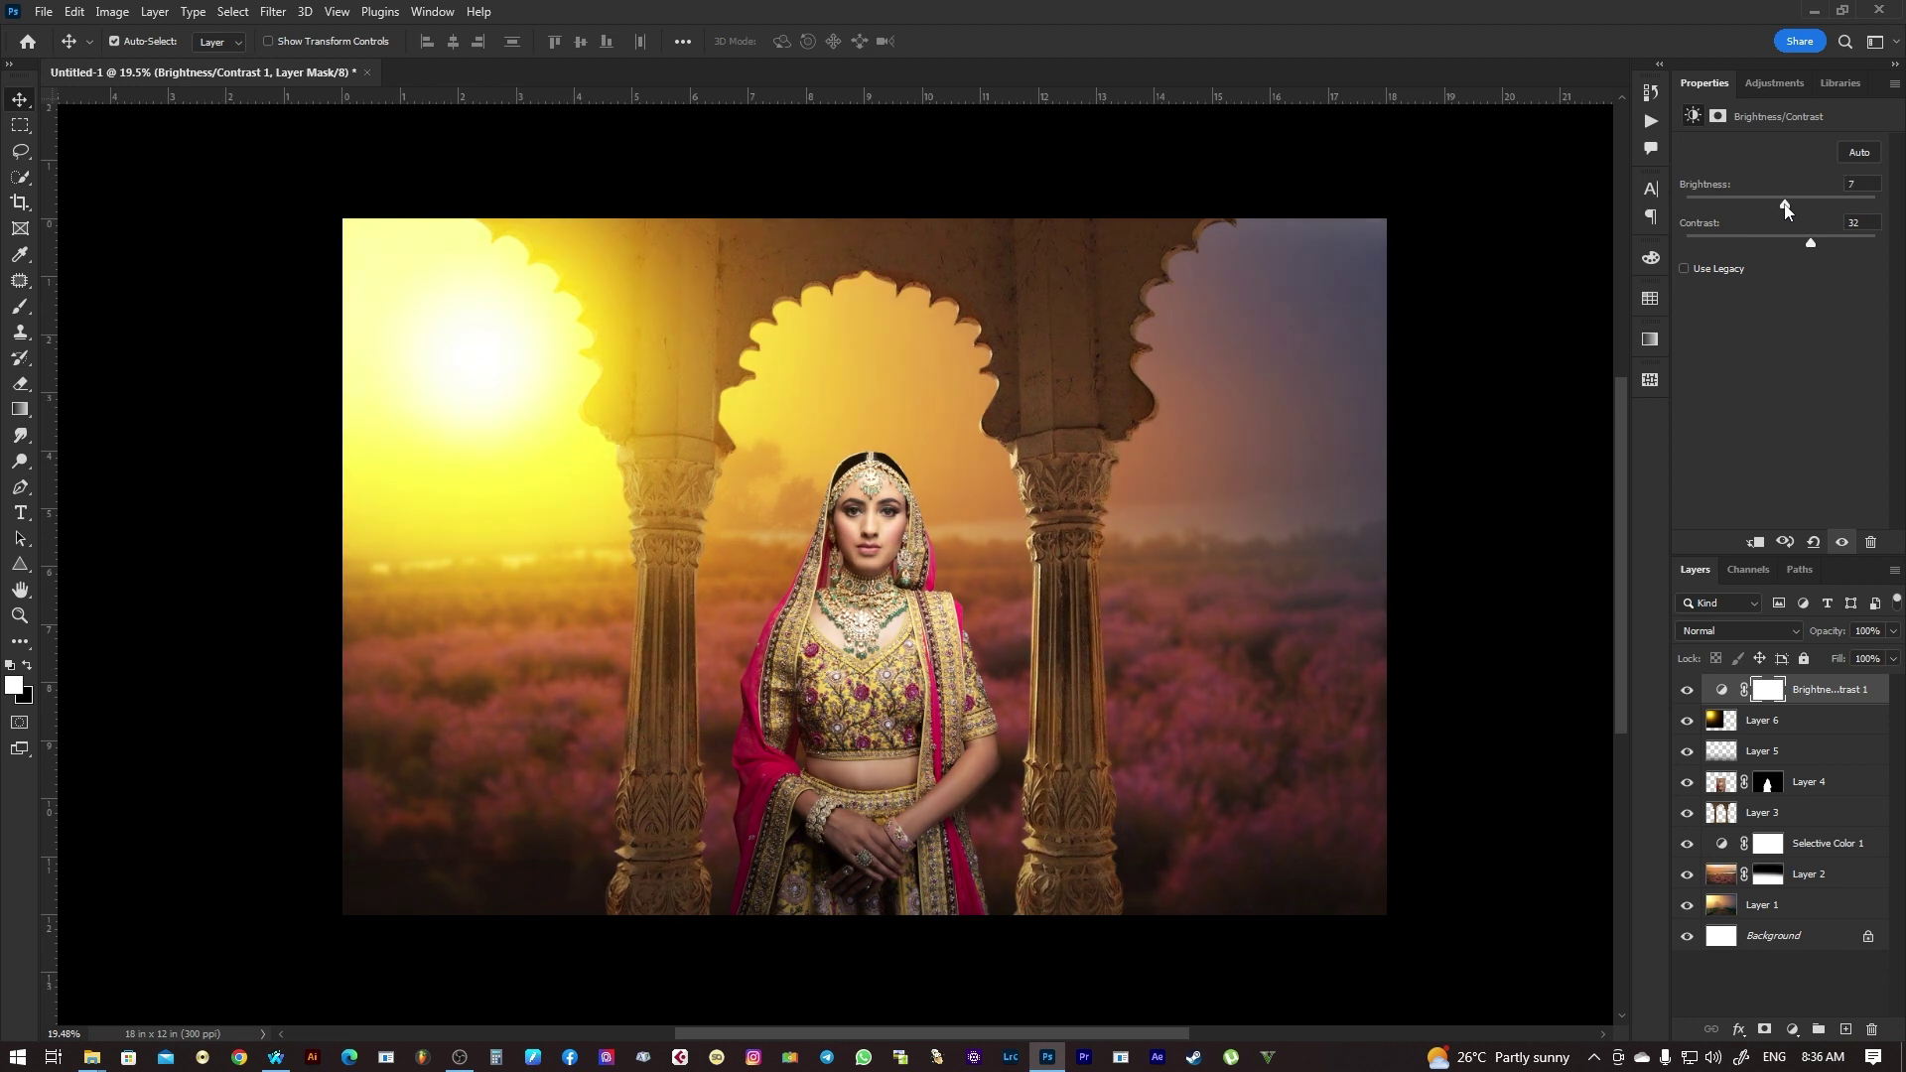
# - Select the sun glow Layer 6 and preview the composite with panels hidden
pyautogui.click(791, 576)
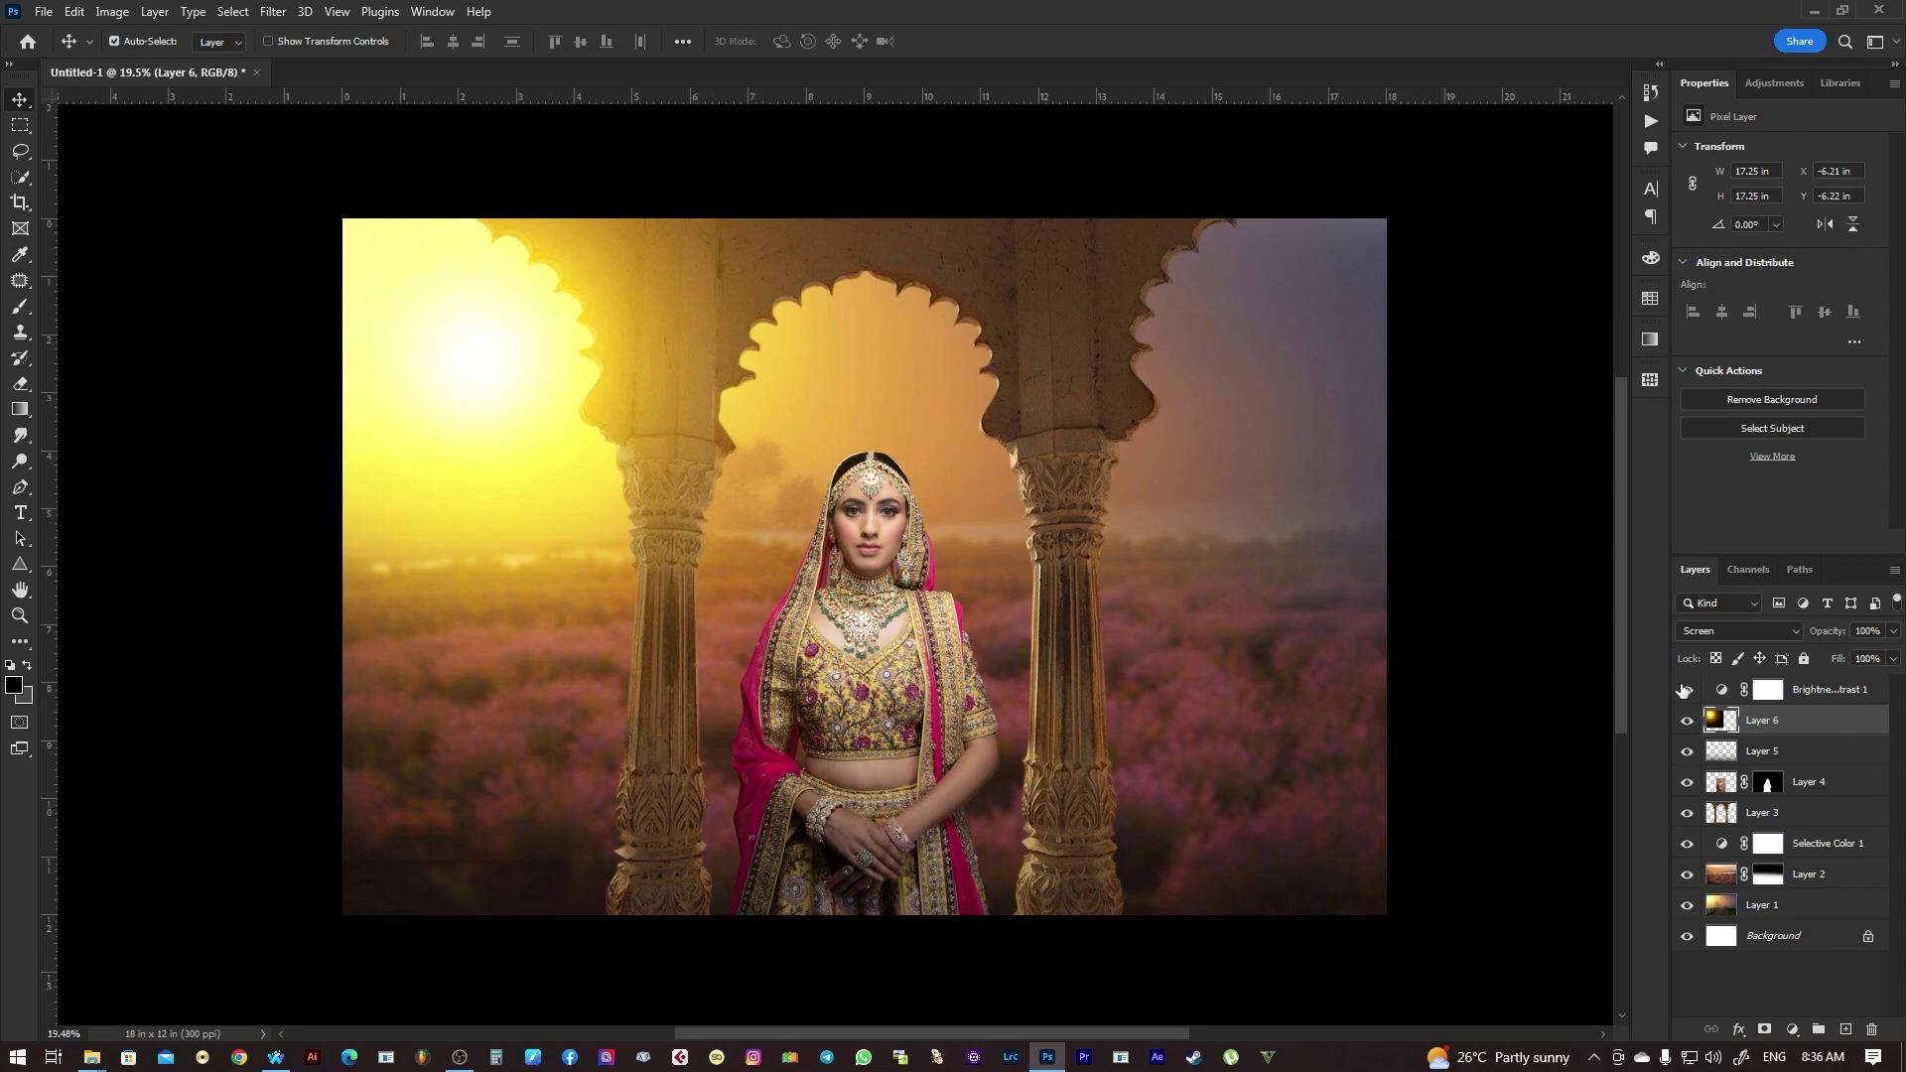
pyautogui.hotkey('ctrl', '+')
pyautogui.press('Tab')
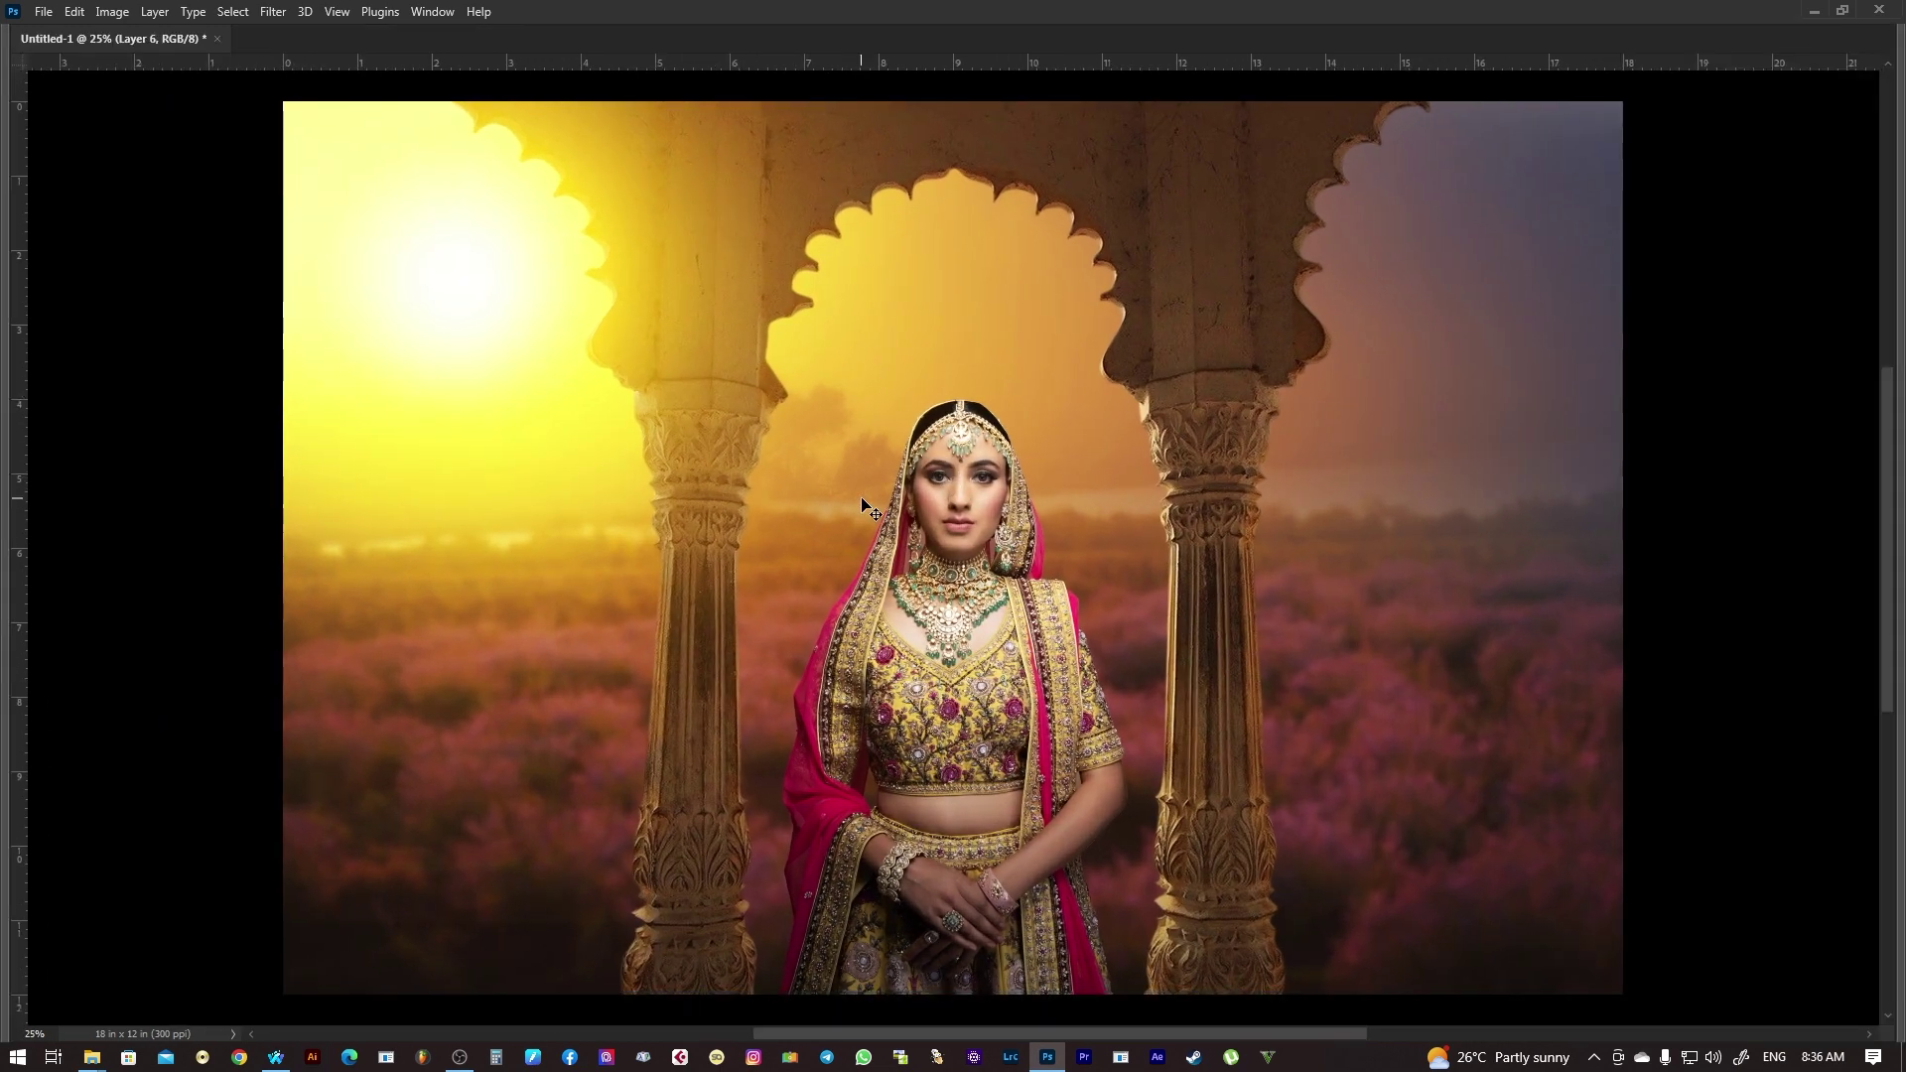
pyautogui.scroll(-2, 999, 518)
pyautogui.press('Tab')
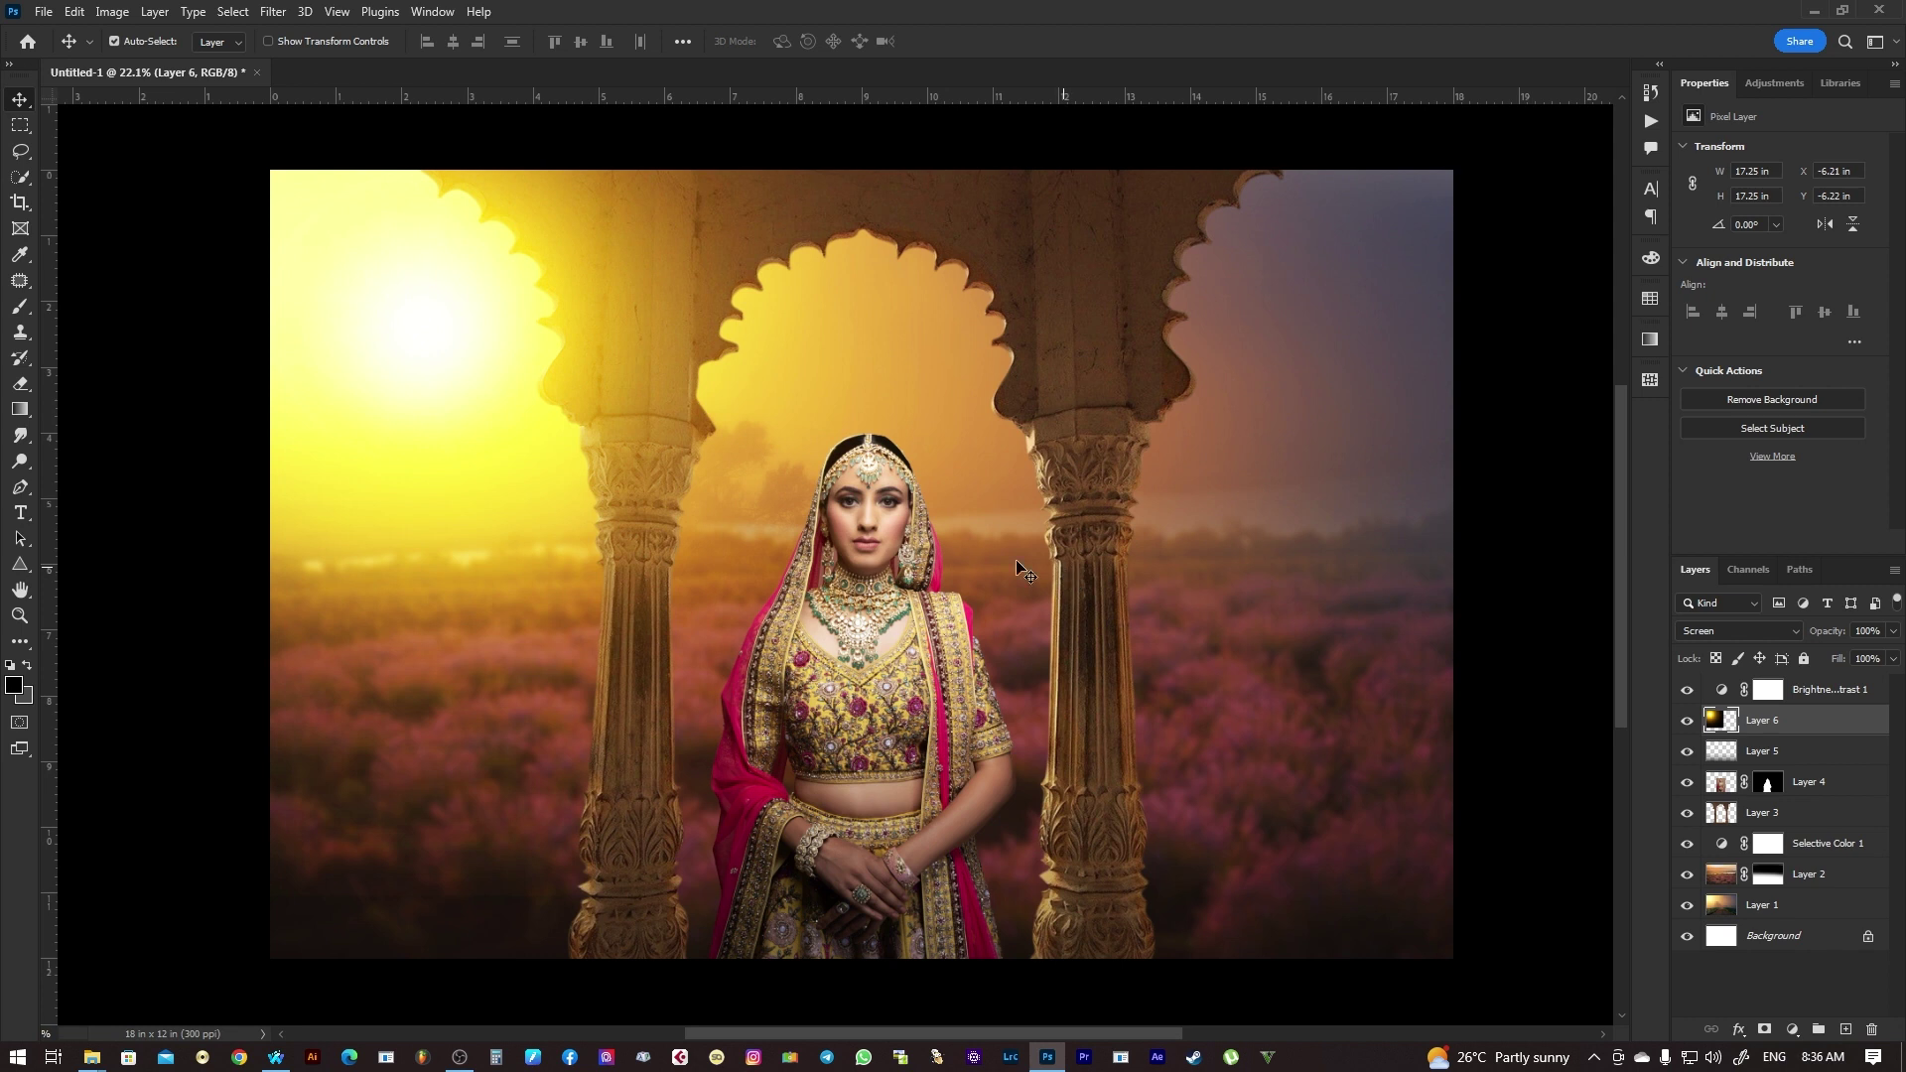
# - Add a Selective Color adjustment layer above Brightness/Contrast 1, targeting the Reds
pyautogui.scroll(1, 1608, 647)
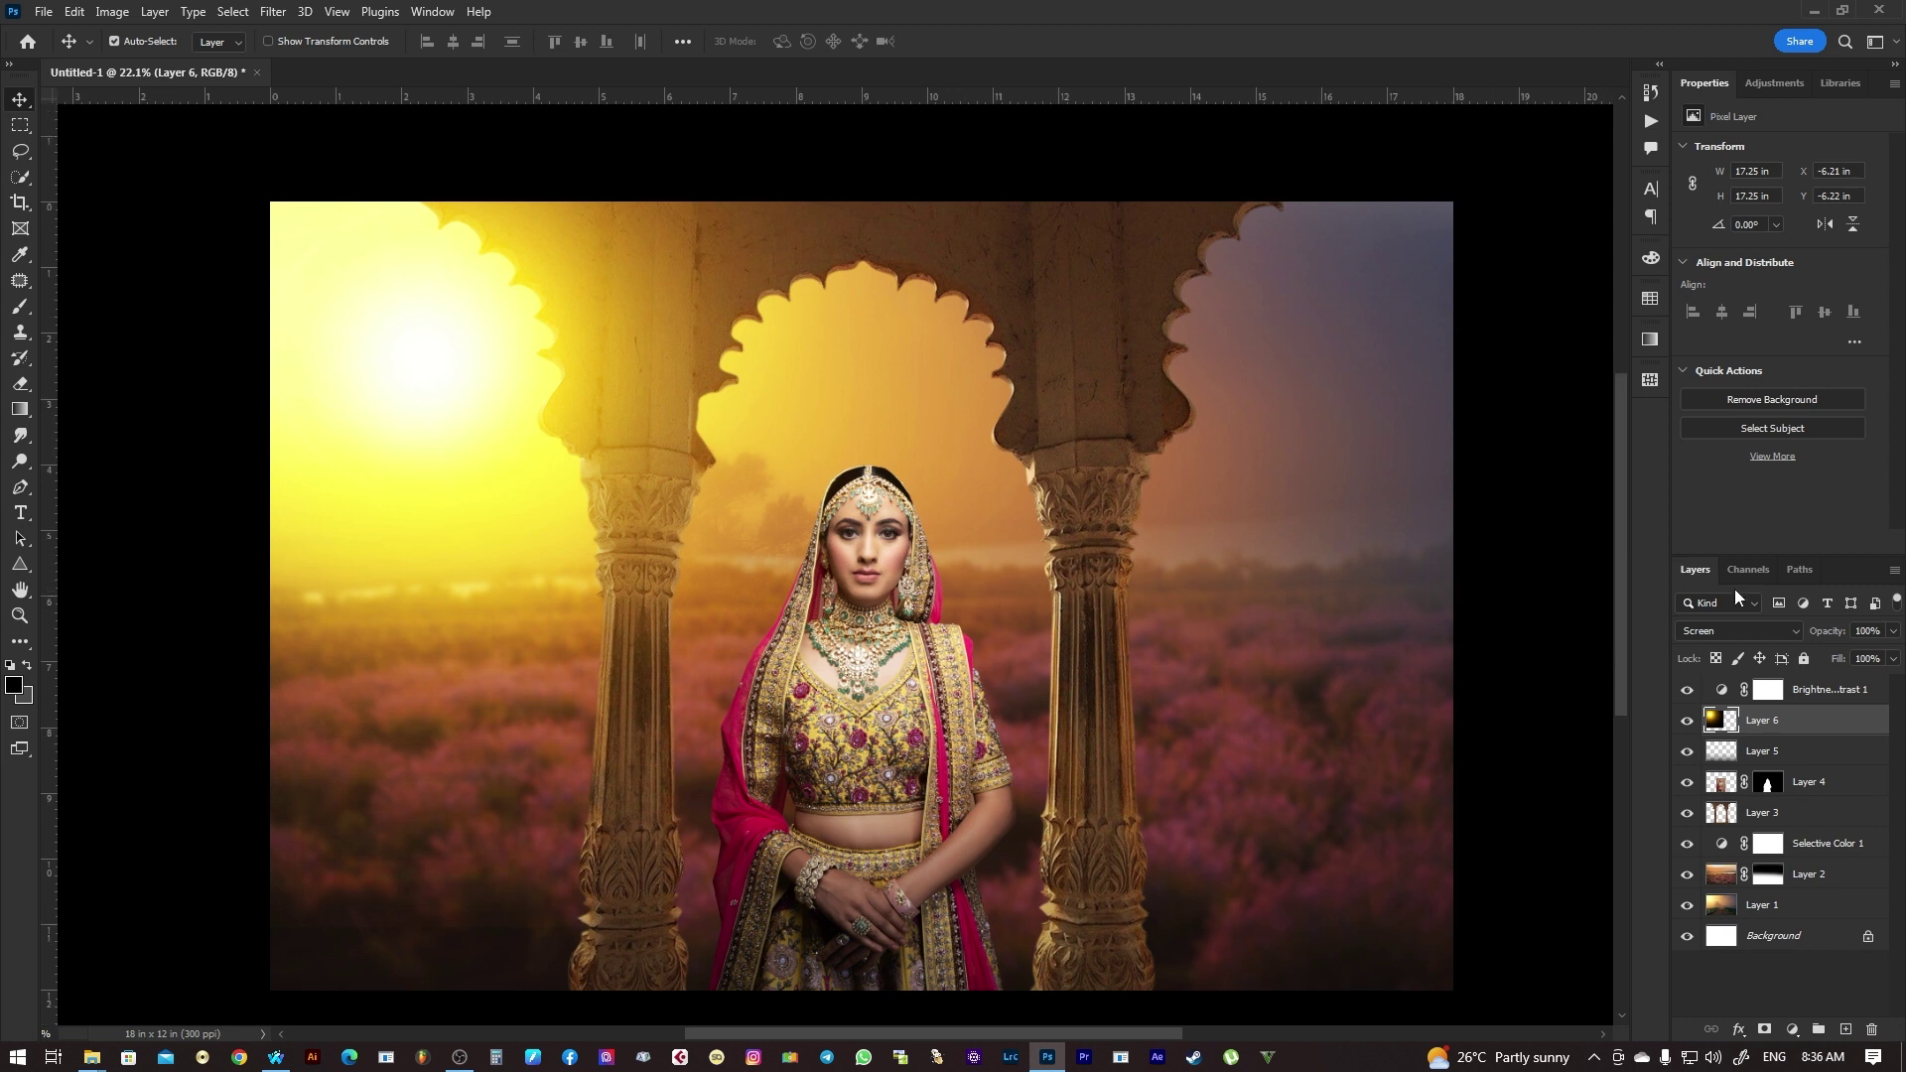
pyautogui.click(1812, 698)
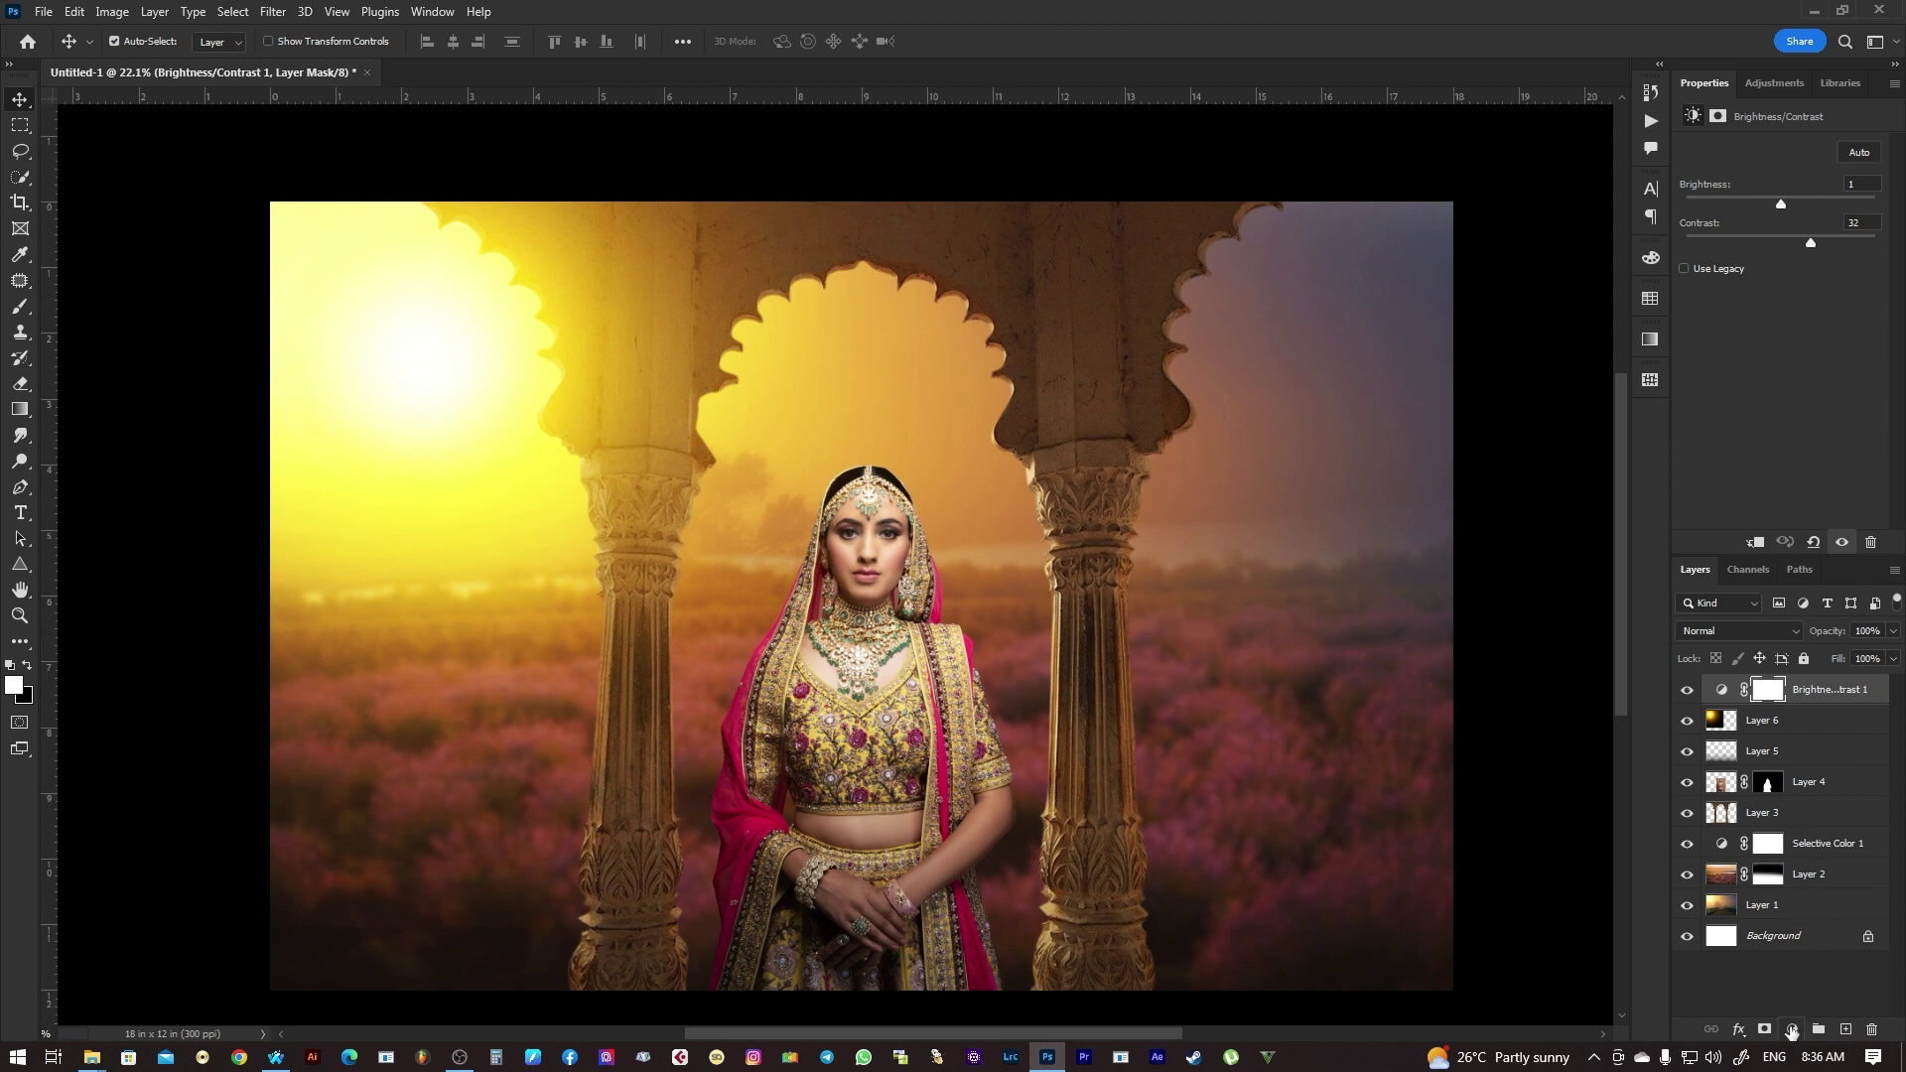
pyautogui.click(1792, 1030)
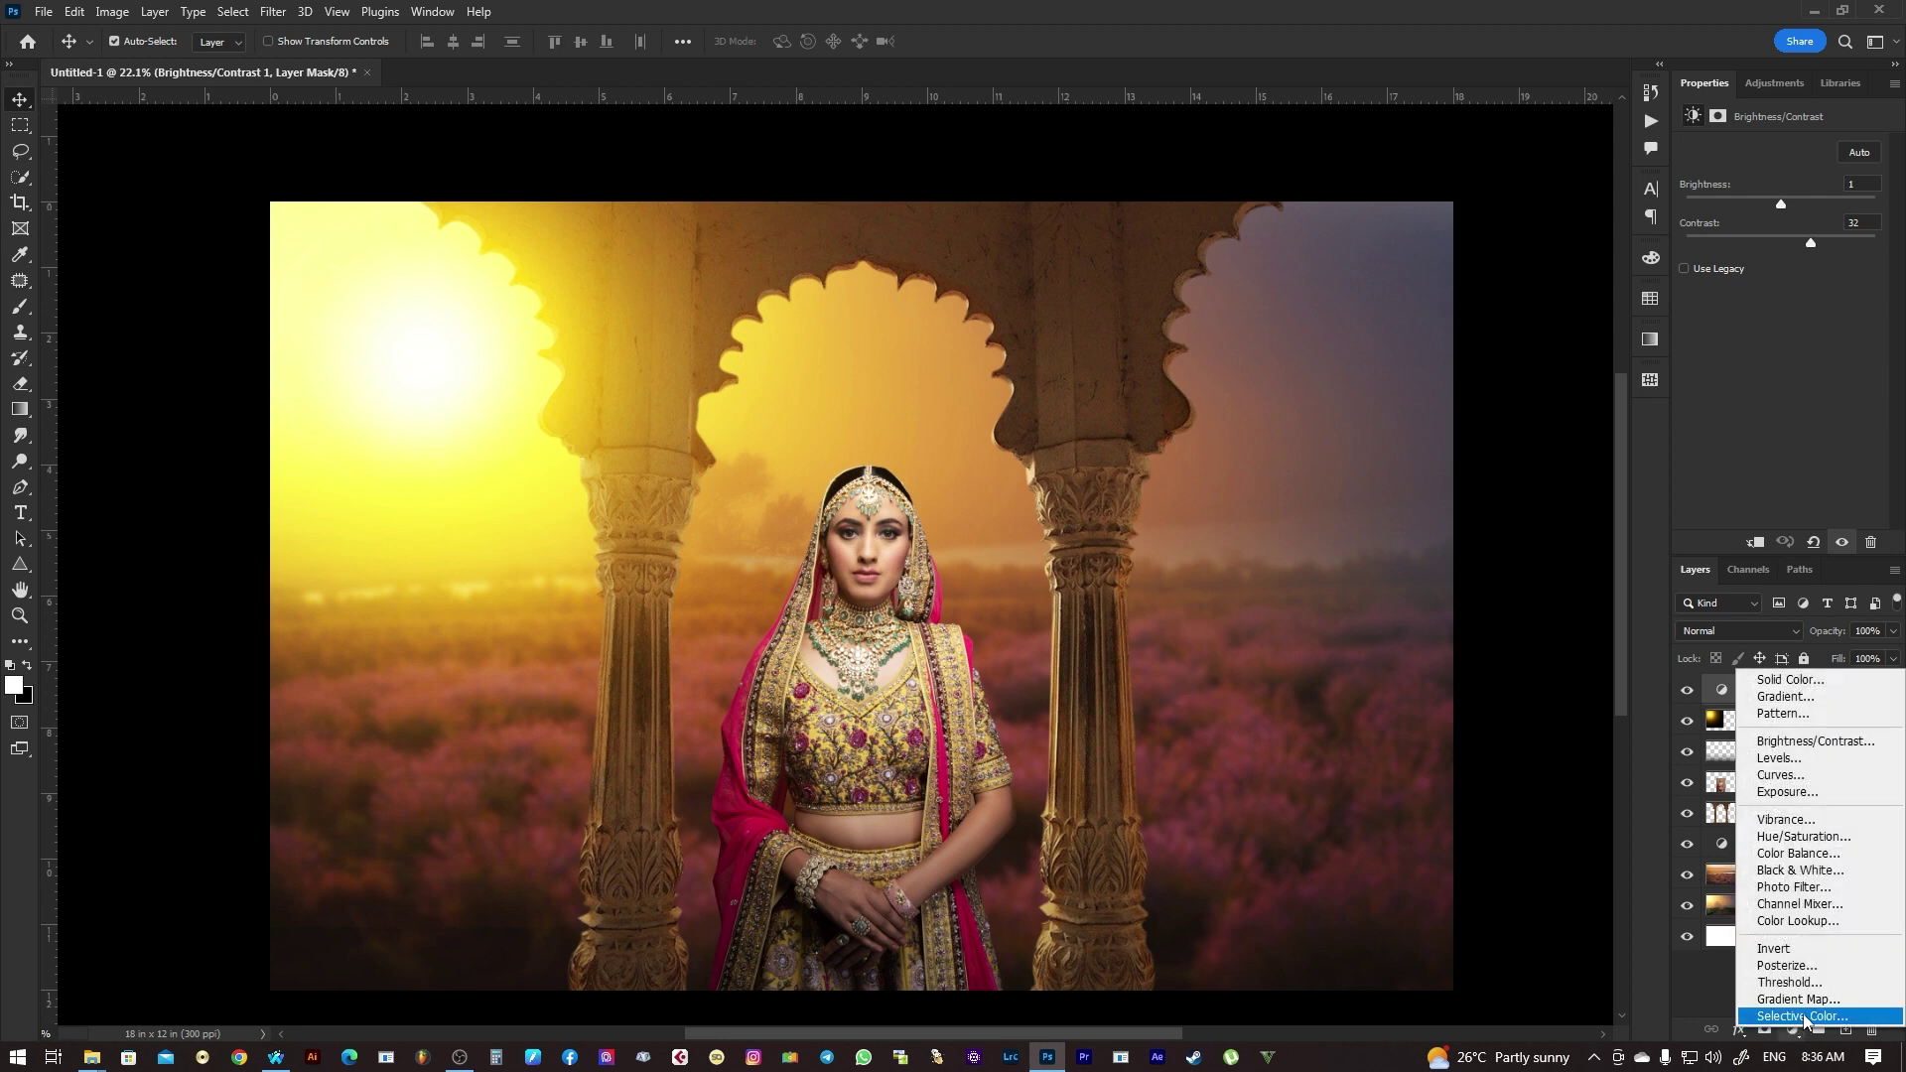
pyautogui.click(1802, 1016)
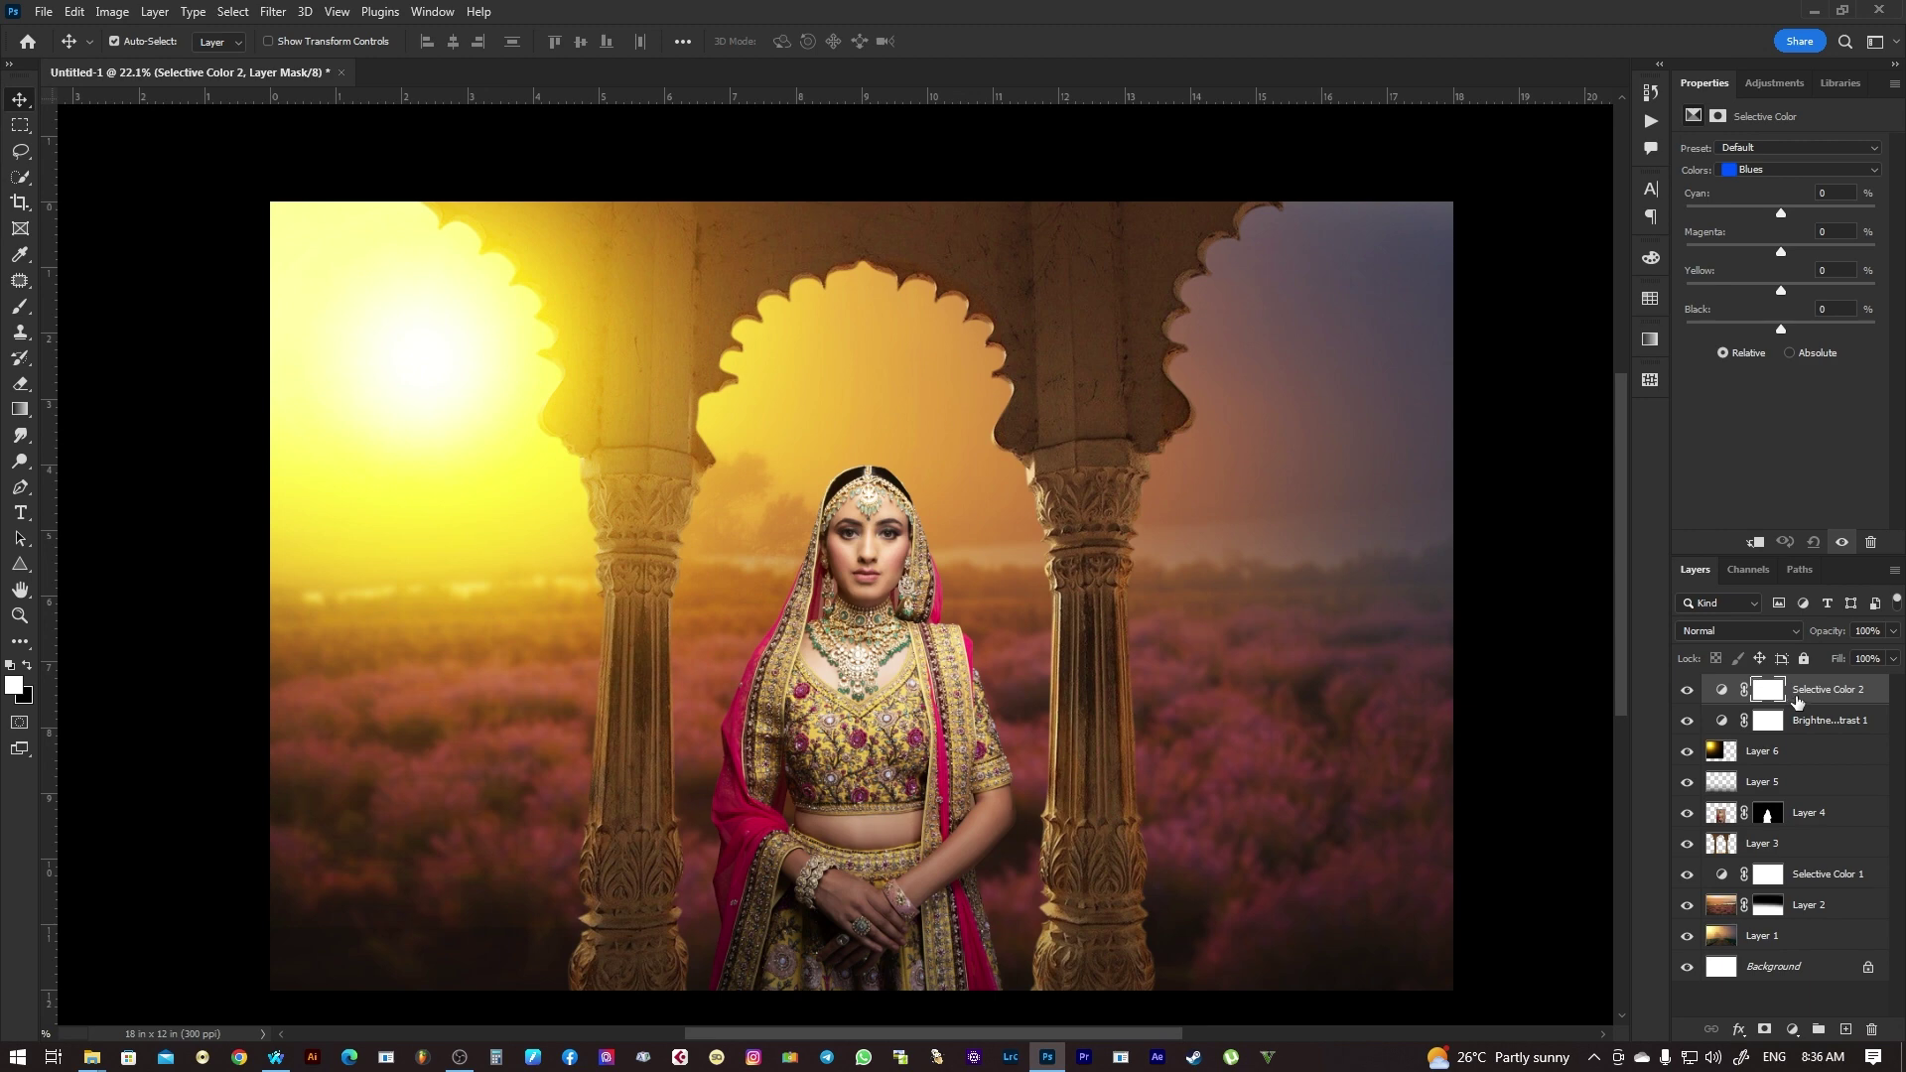
pyautogui.click(1778, 168)
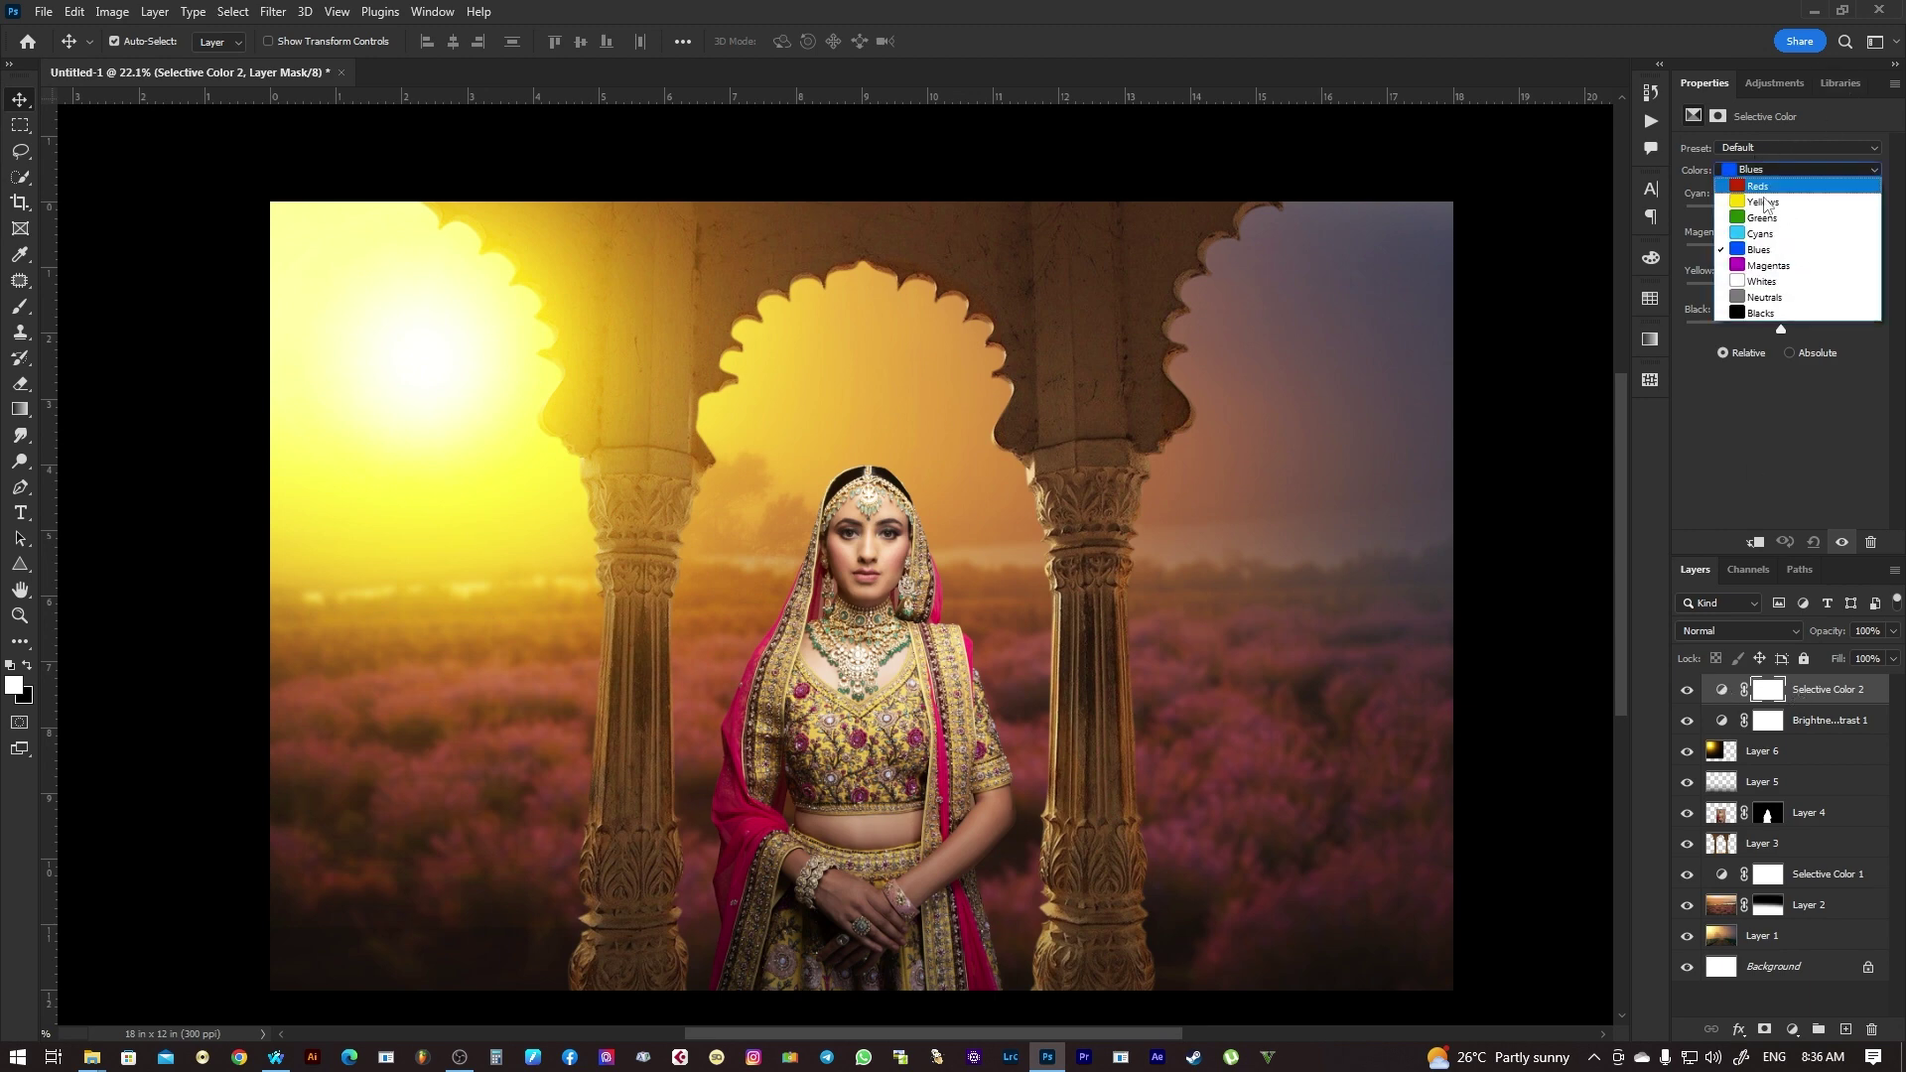
pyautogui.click(1767, 177)
# - Shift the Reds to Cyan -30, Magenta +16, Yellow +10 and Black +3
pyautogui.moveTo(1782, 257)
pyautogui.mouseDown()
pyautogui.moveTo(1754, 259)
pyautogui.moveTo(1803, 264)
pyautogui.moveTo(1756, 290)
pyautogui.mouseUp()
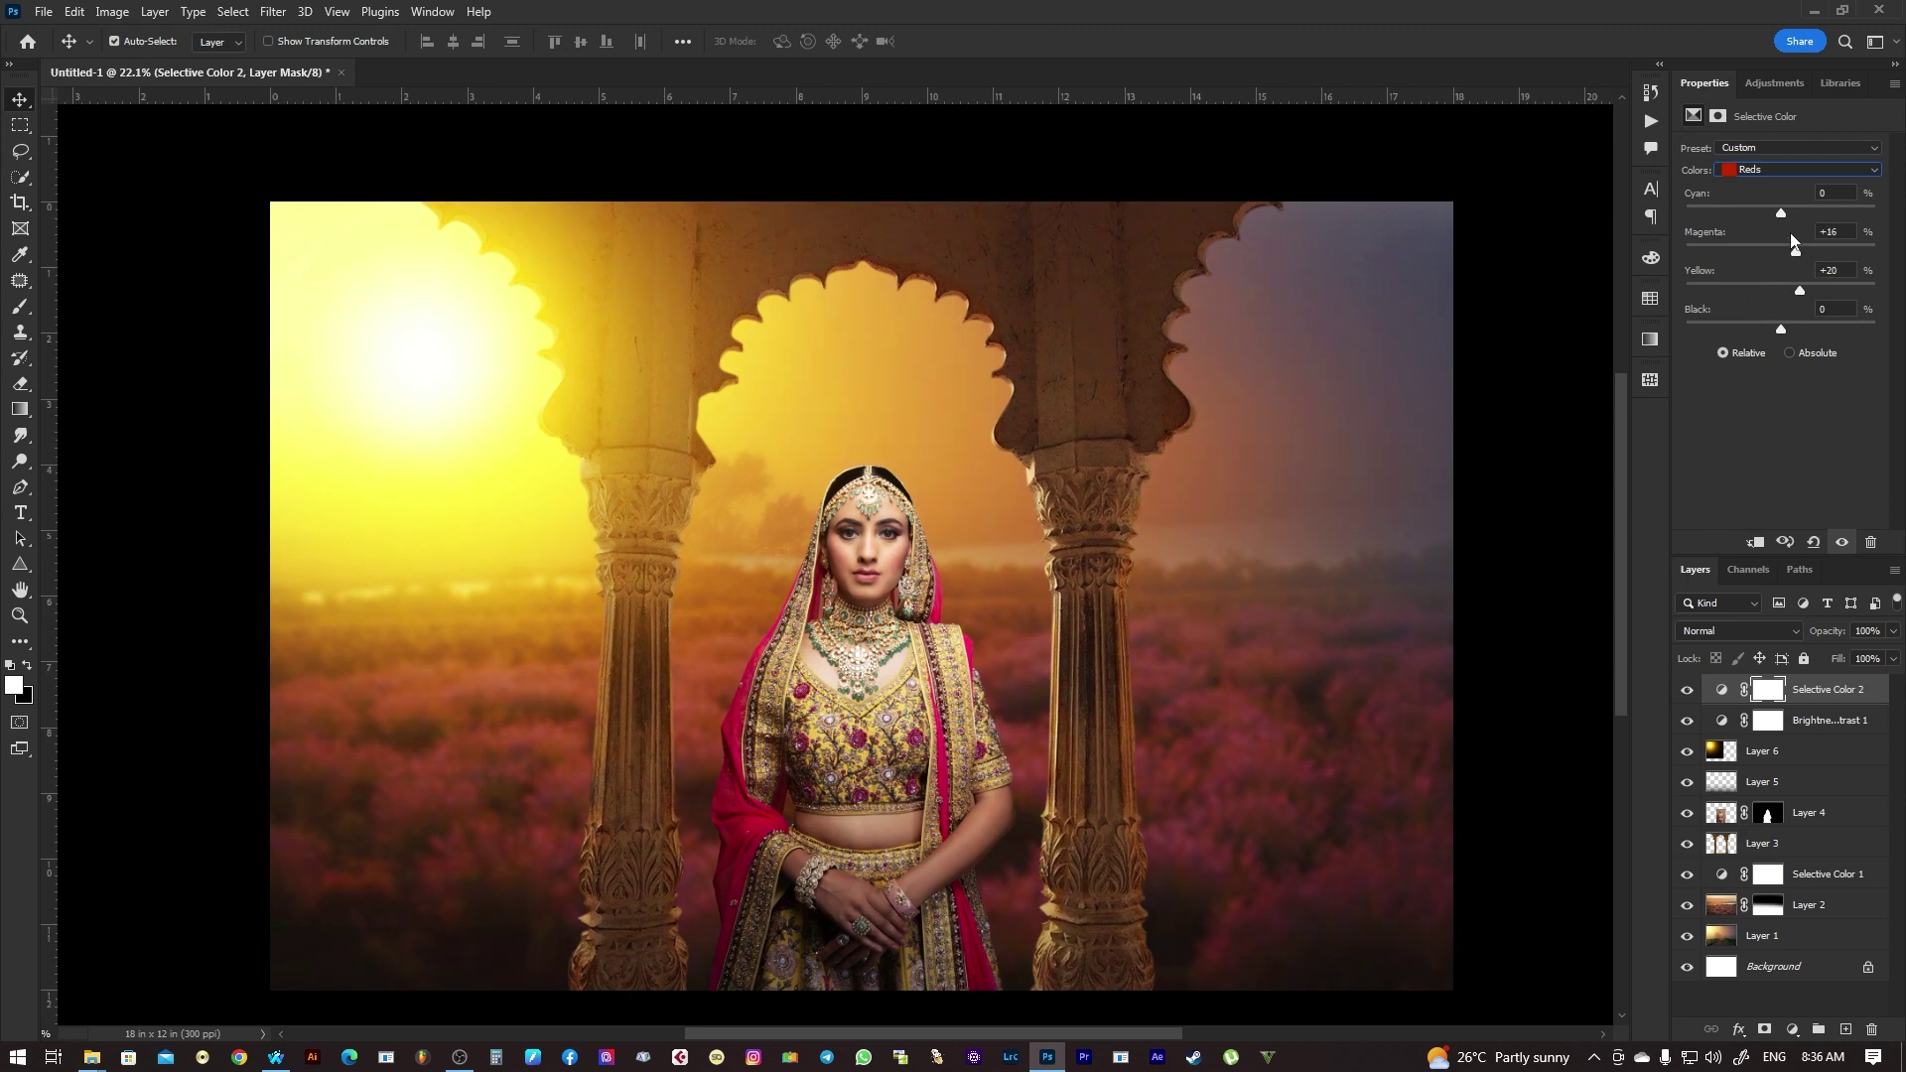
pyautogui.moveTo(1764, 217); pyautogui.dragTo(1720, 217)
pyautogui.moveTo(1782, 329); pyautogui.dragTo(1785, 330)
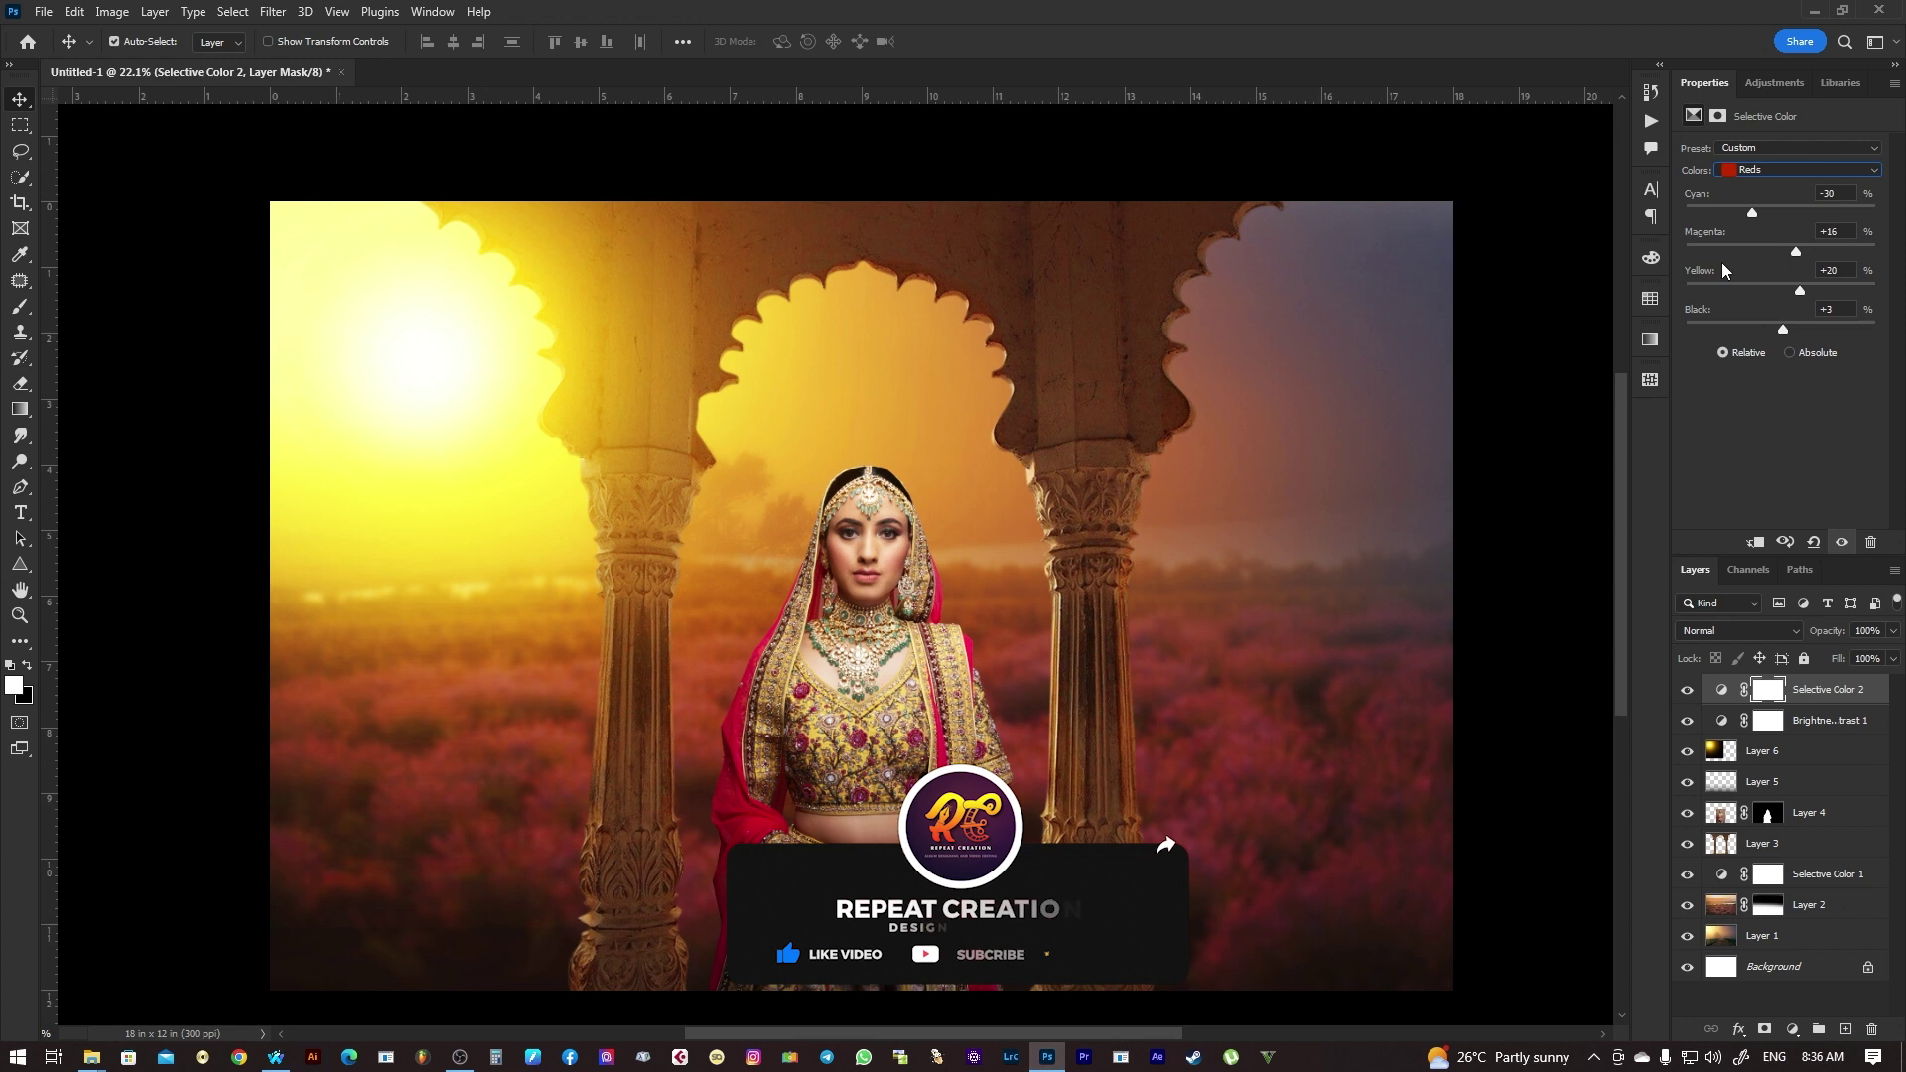
pyautogui.moveTo(1799, 290); pyautogui.dragTo(1783, 292)
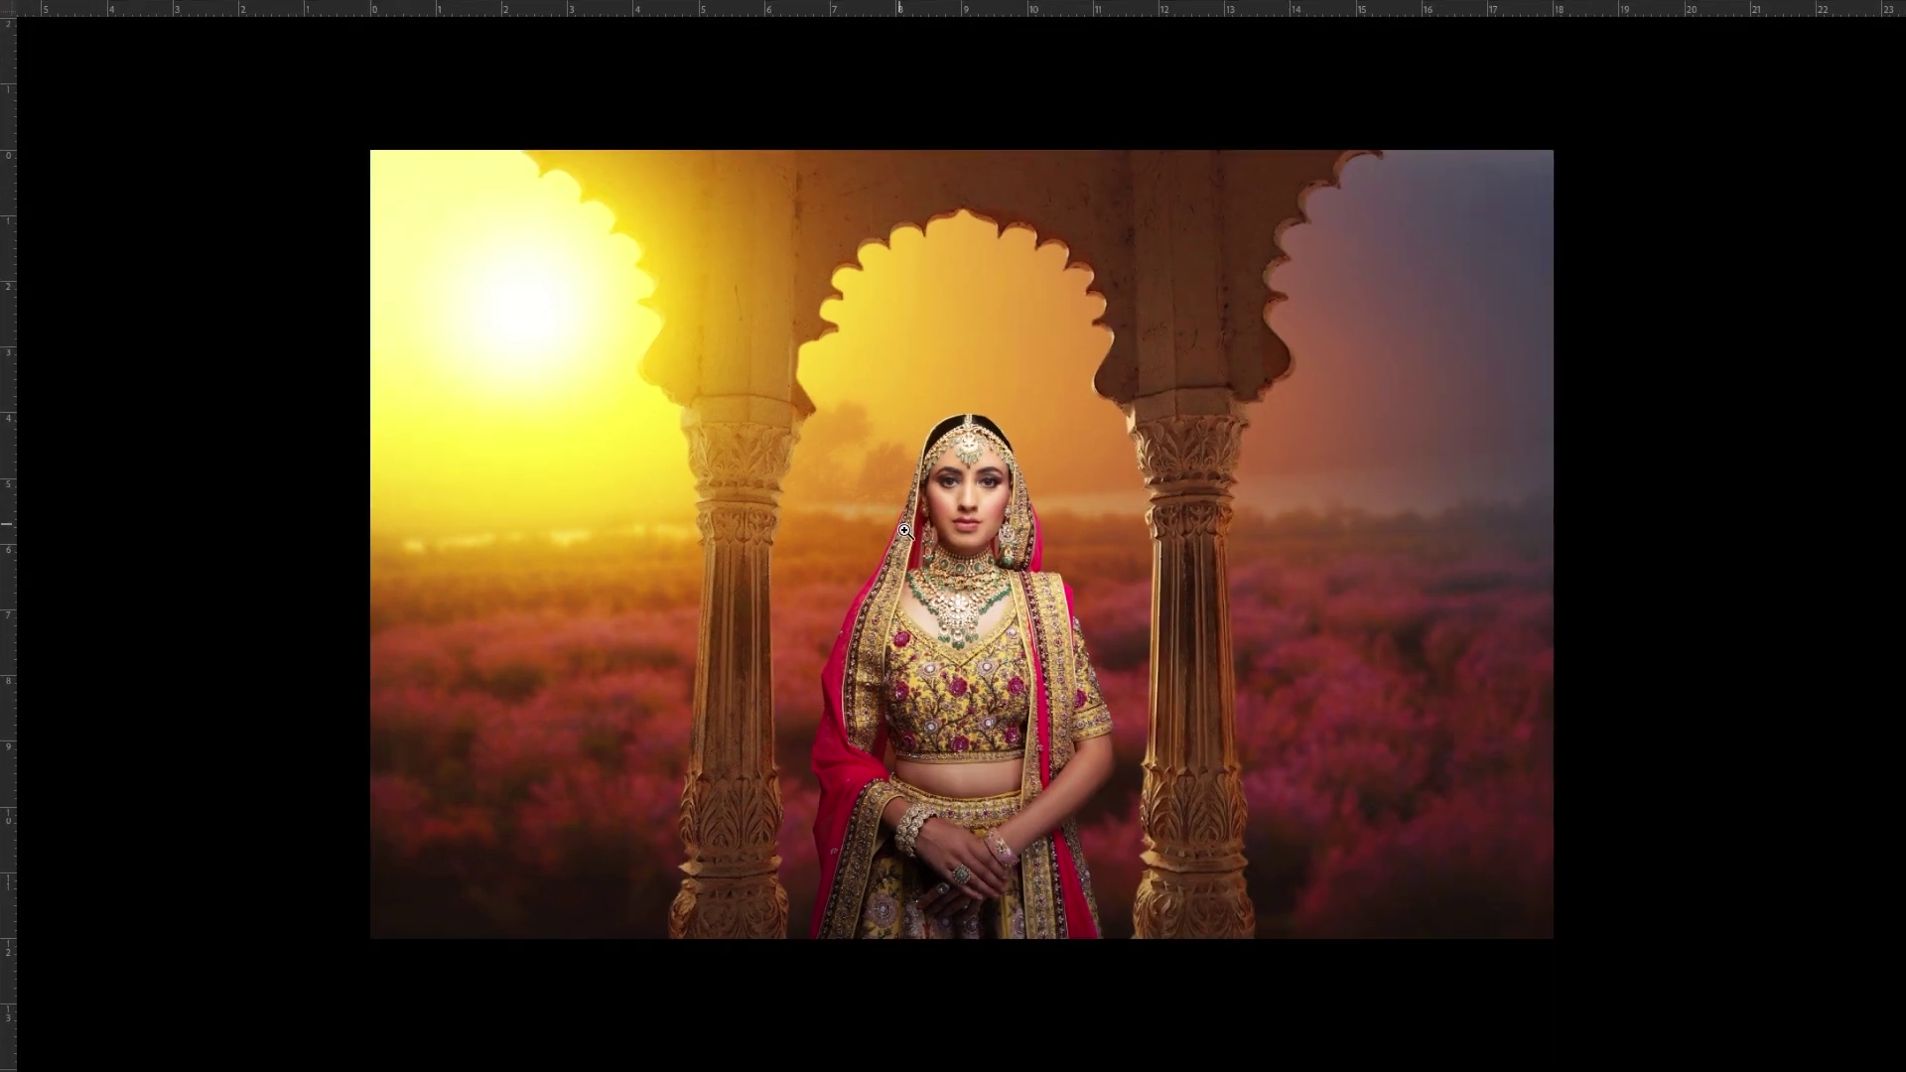
pyautogui.moveTo(903, 532); pyautogui.dragTo(913, 546)
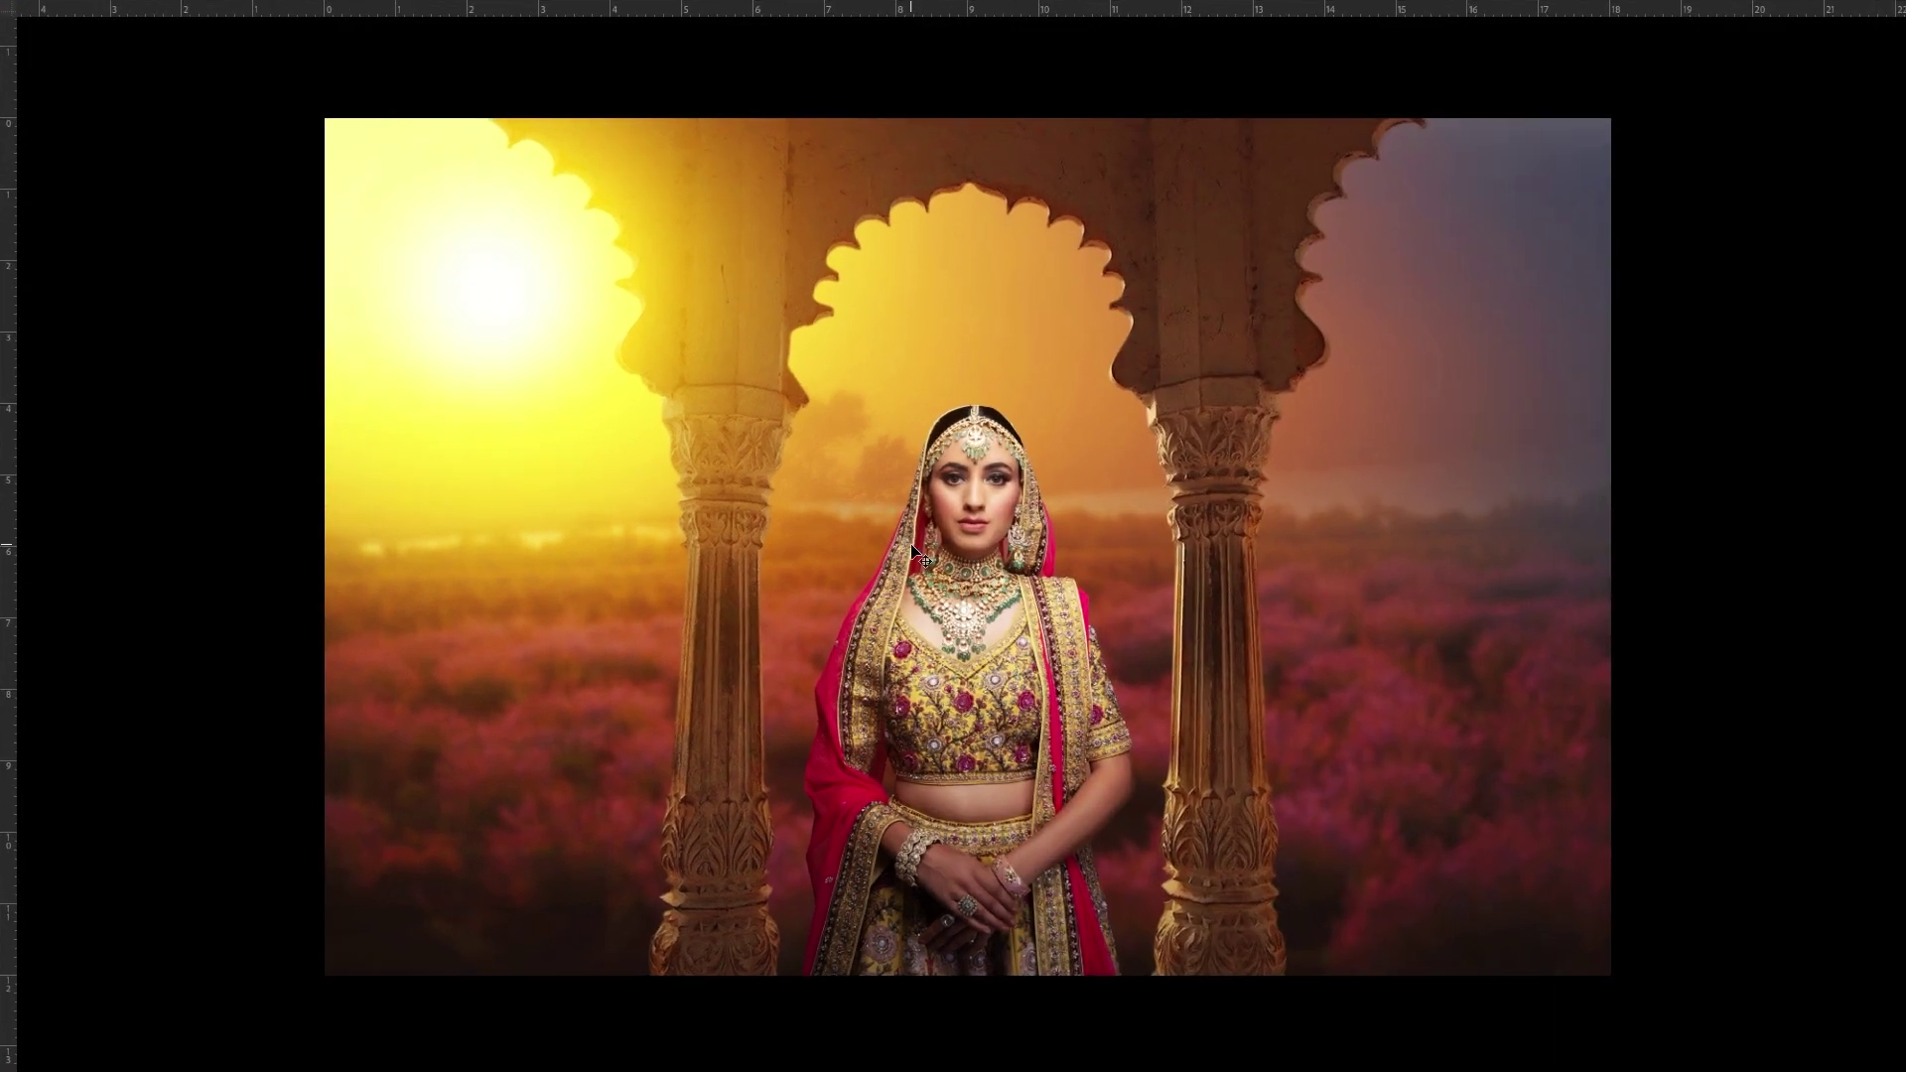